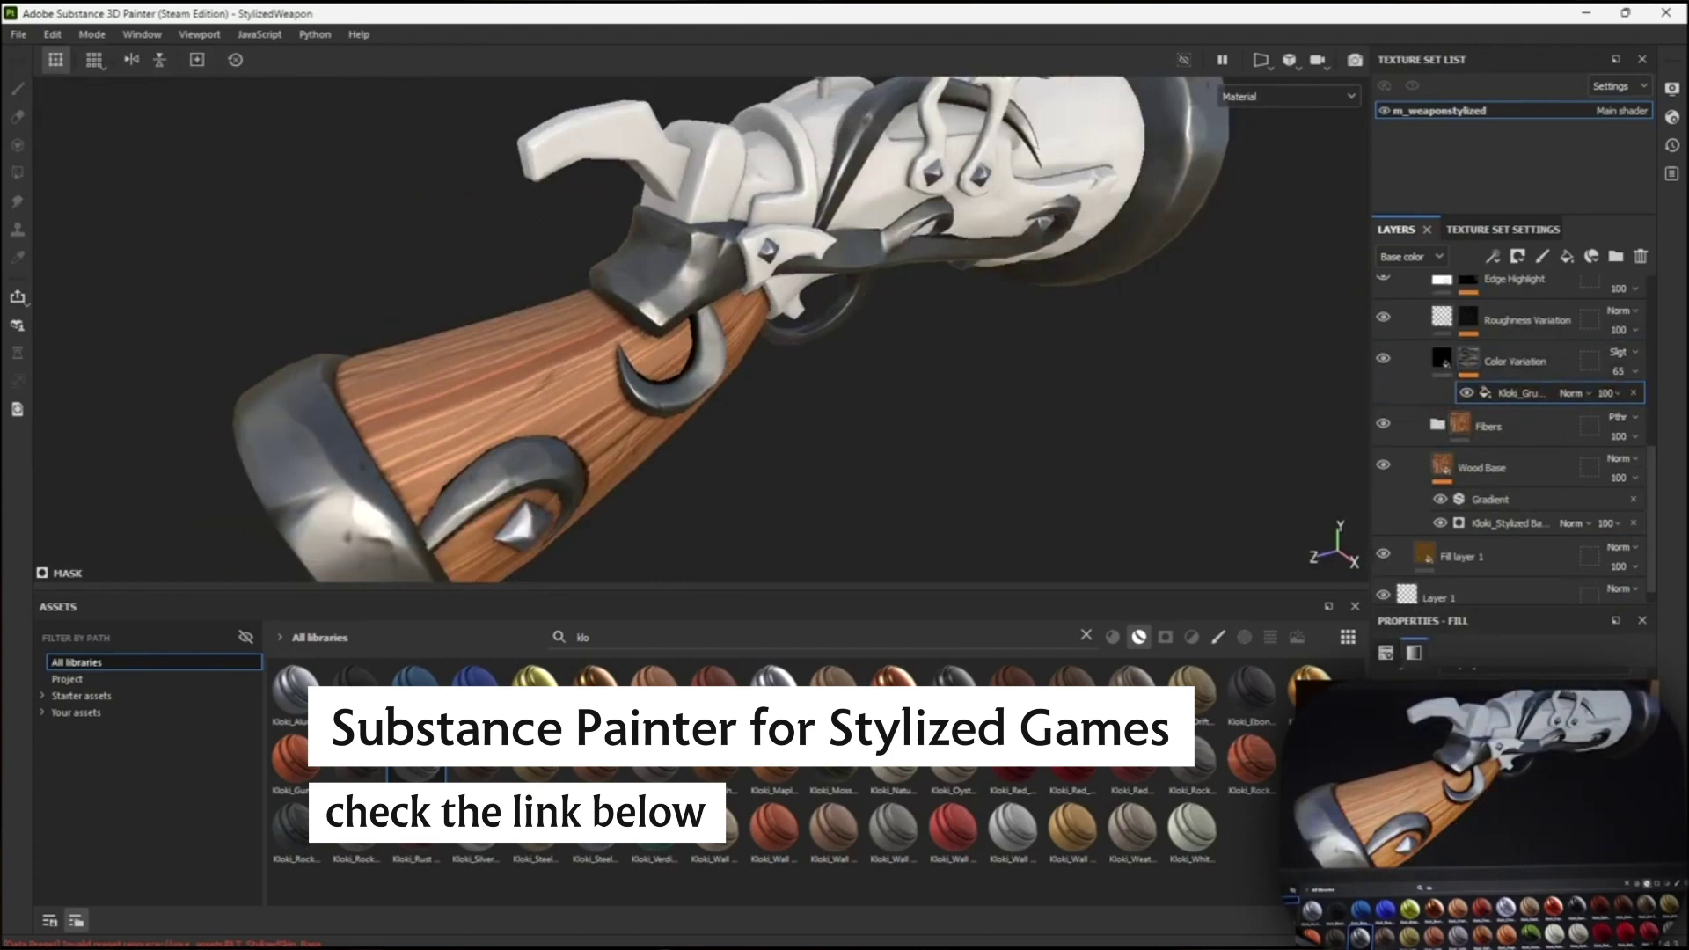
pyautogui.keyDown('alt'); pyautogui.click(1468, 359); pyautogui.keyUp('alt')
pyautogui.click(1501, 395)
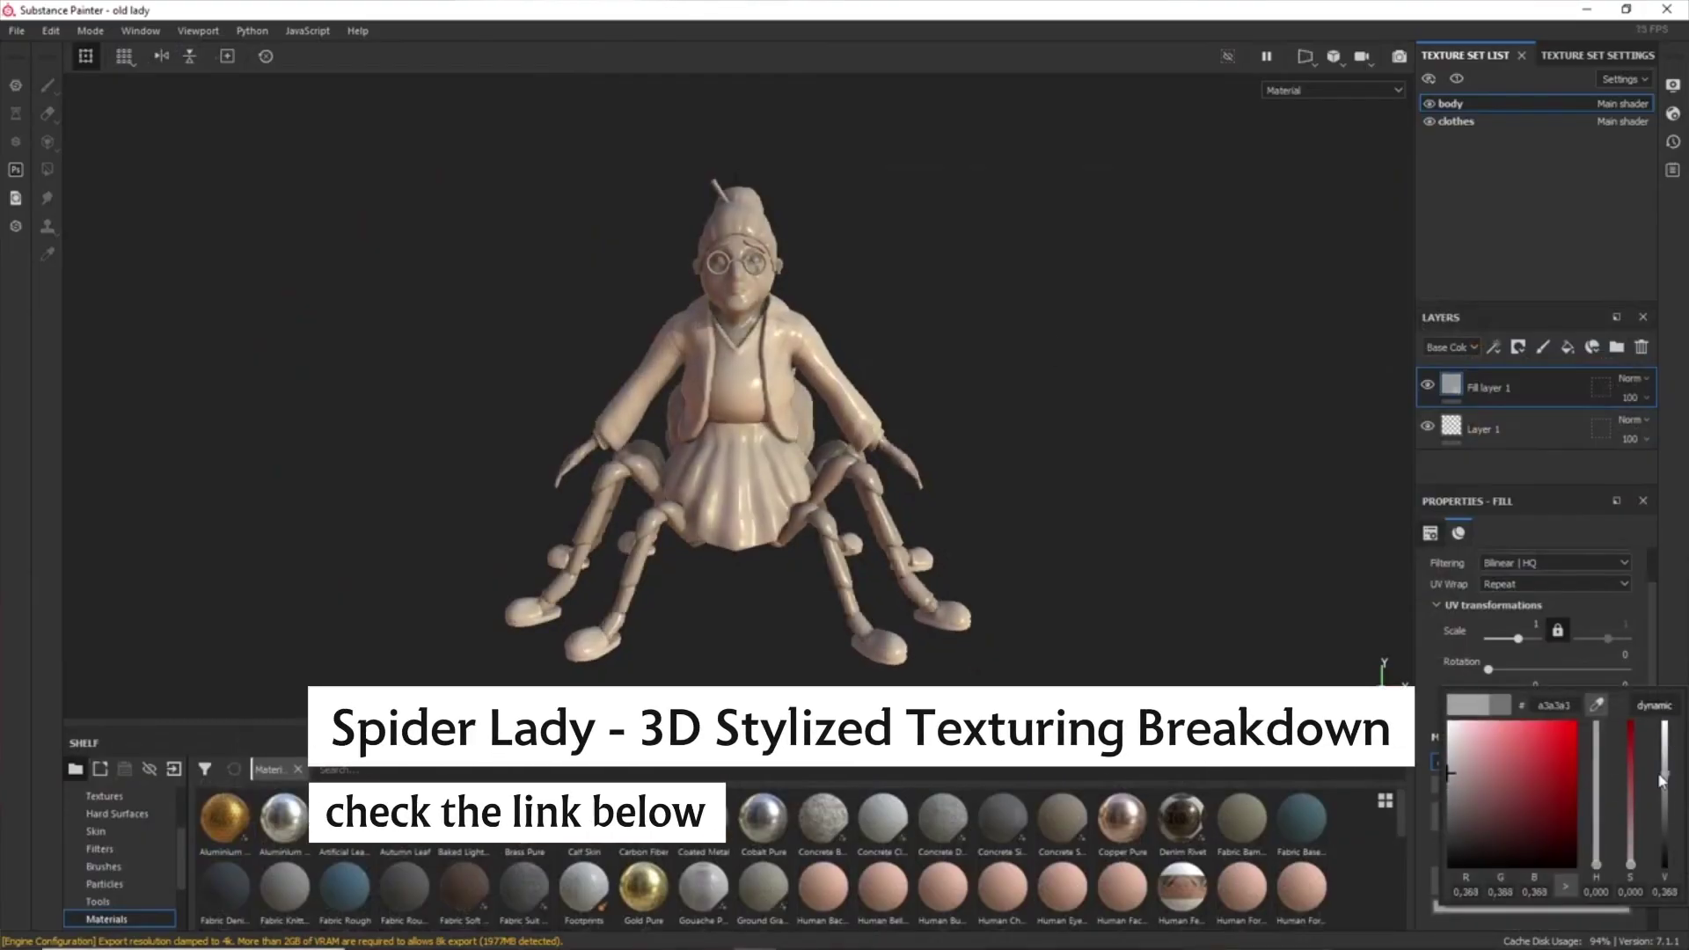
# Brighten the grey base color of the character's fill layer and duplicate the layer
pyautogui.moveTo(1663, 790); pyautogui.dragTo(1663, 769)
pyautogui.scroll(1, 1014, 305)
pyautogui.hotkey('ctrl', 'd')
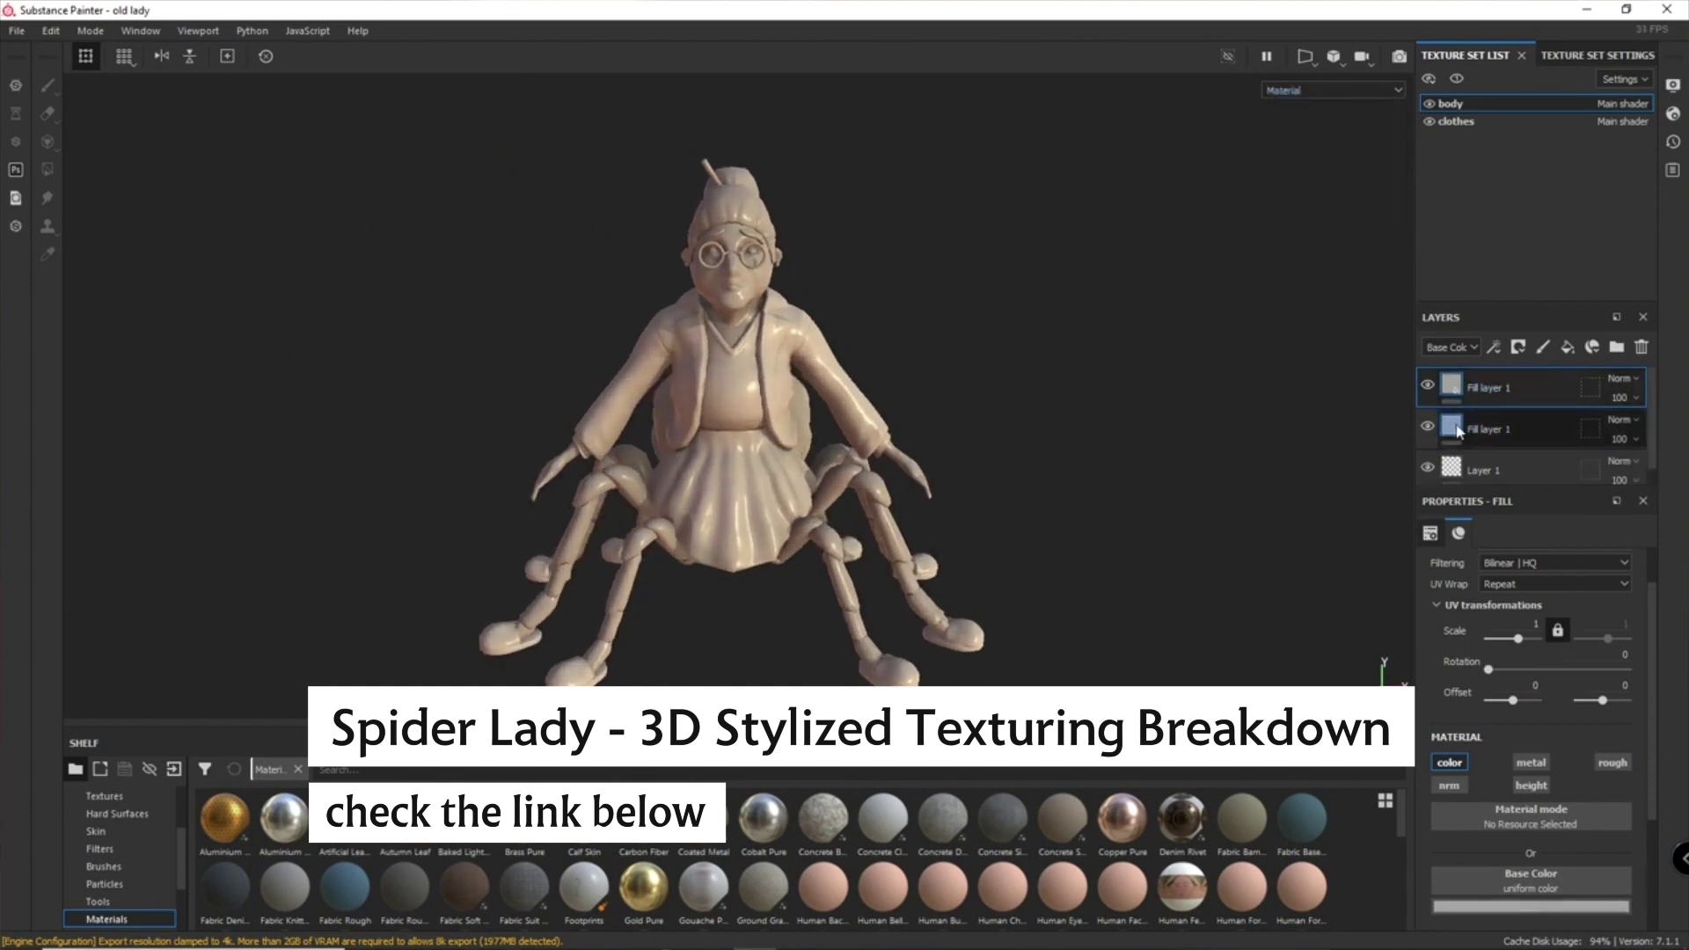
# Brighten the base color of the topmost fill layer on the body texture set
pyautogui.rightClick(1470, 387)
pyautogui.click(1513, 413)
pyautogui.click(1451, 384)
pyautogui.click(1530, 905)
pyautogui.moveTo(1664, 772); pyautogui.dragTo(1663, 753)
# Switch the viewport to display only the Base Color channel of the spider lady model
pyautogui.scroll(4, 858, 376)
pyautogui.scroll(-5, 858, 377)
pyautogui.scroll(4, 909, 366)
pyautogui.click(1331, 89)
pyautogui.click(1308, 109)
pyautogui.scroll(-3, 973, 425)
pyautogui.scroll(2, 972, 425)
# Mask the fill layer and fill parts of the character's mesh with Polygon Fill, lowering the fill's grey value
pyautogui.click(1478, 384)
pyautogui.click(1502, 422)
pyautogui.click(1538, 531)
pyautogui.moveTo(791, 423)
pyautogui.keyDown('alt'); pyautogui.mouseDown()
pyautogui.moveTo(880, 422)
pyautogui.moveTo(862, 444)
pyautogui.mouseUp(); pyautogui.keyUp('alt')
pyautogui.click(795, 395)
pyautogui.press('1')
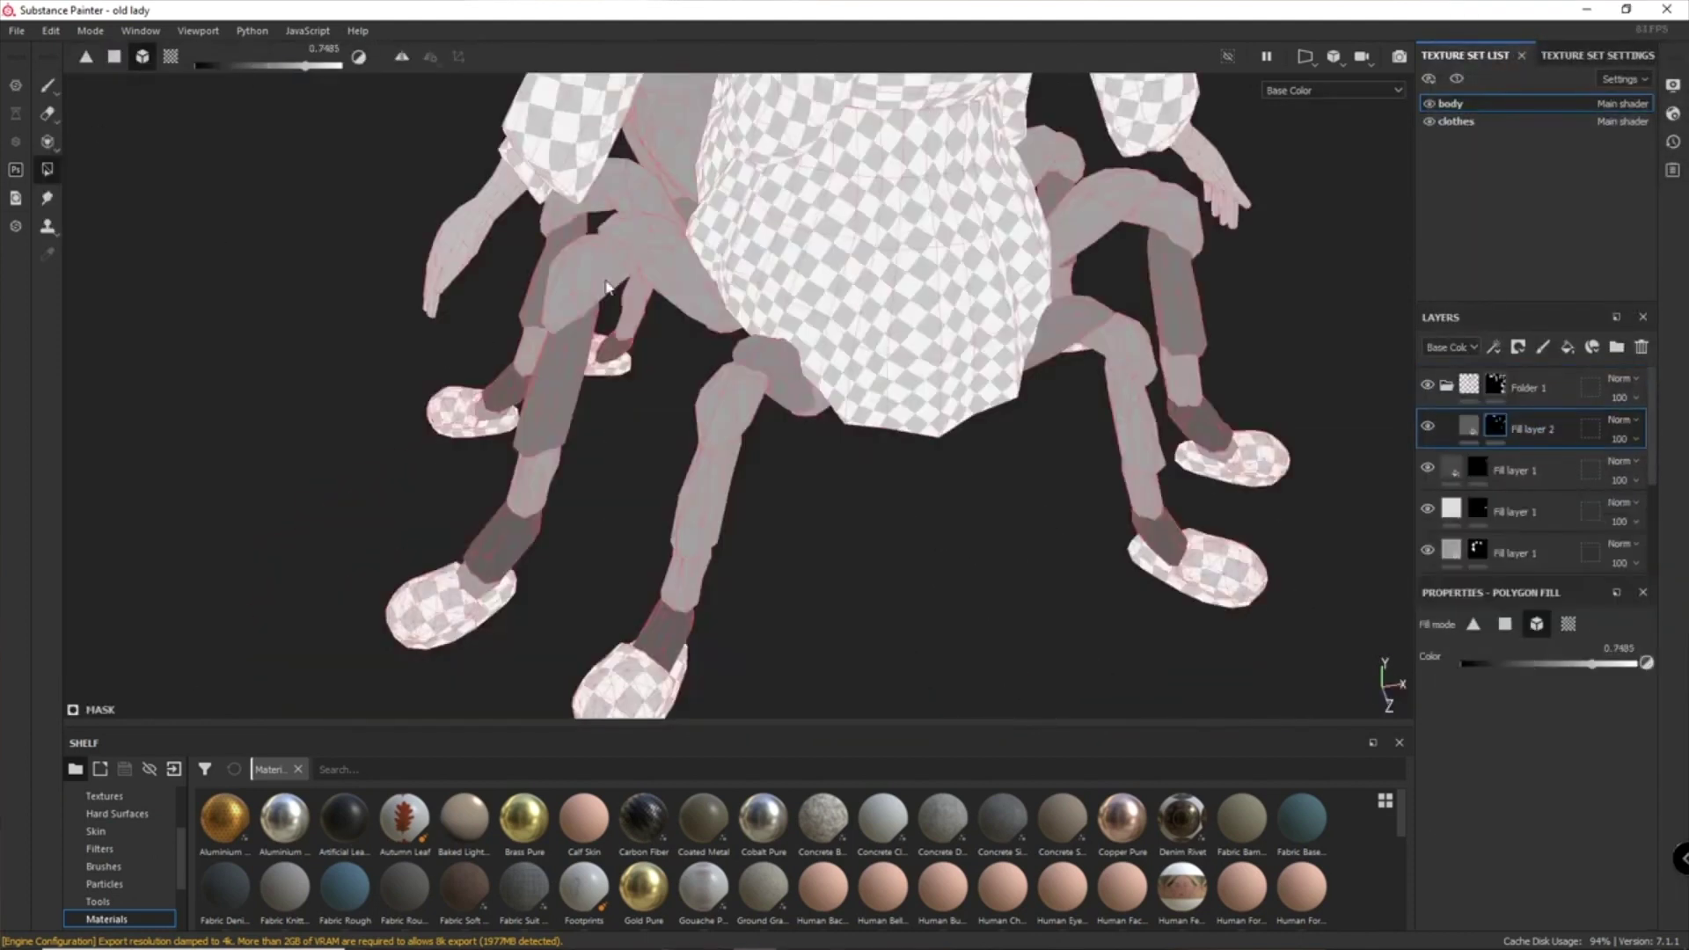
pyautogui.moveTo(295, 69); pyautogui.dragTo(269, 68)
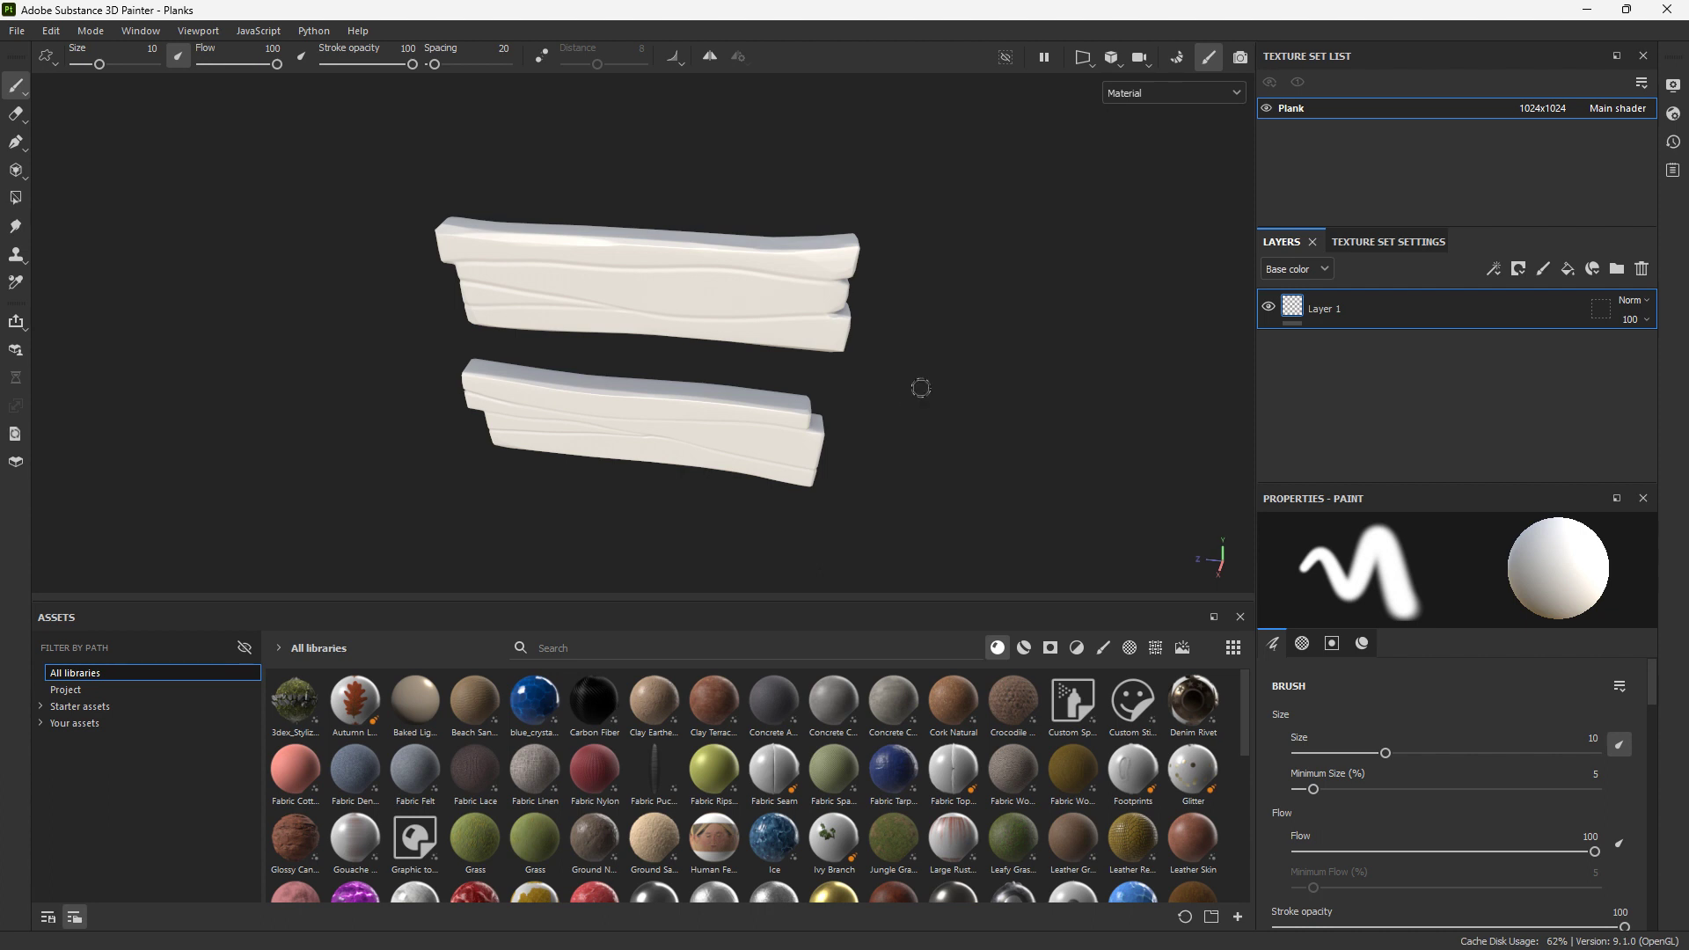
# Create a layer folder named Base above Layer 1 in the Plank texture set
pyautogui.click(1623, 273)
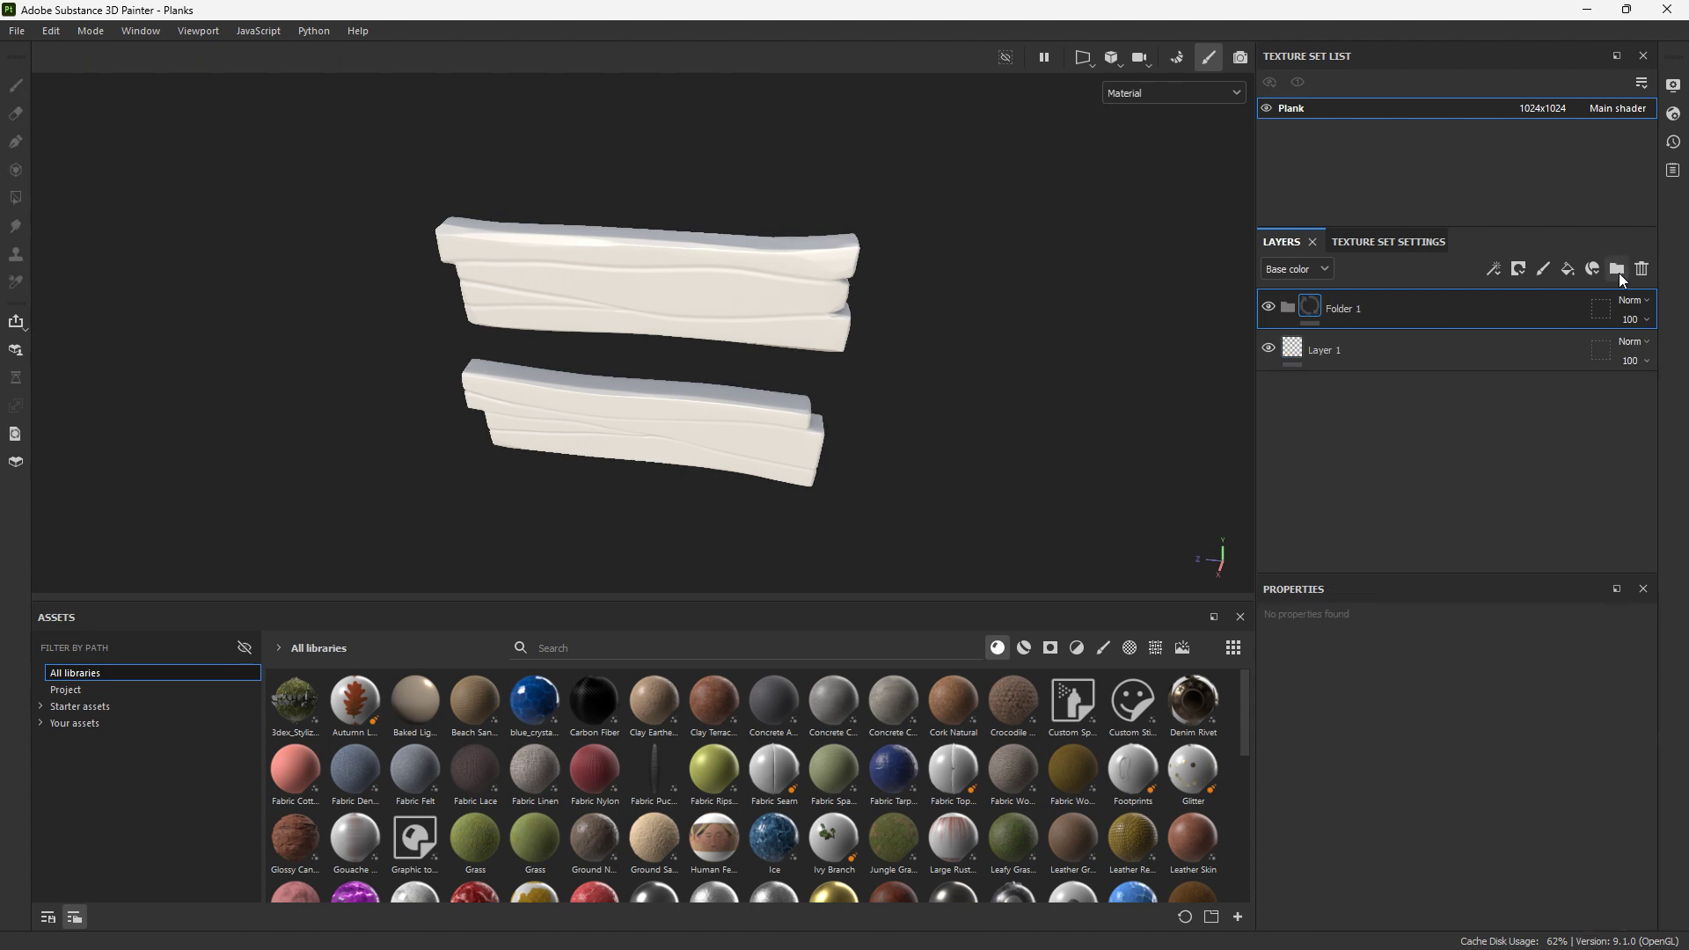
pyautogui.doubleClick(1344, 329)
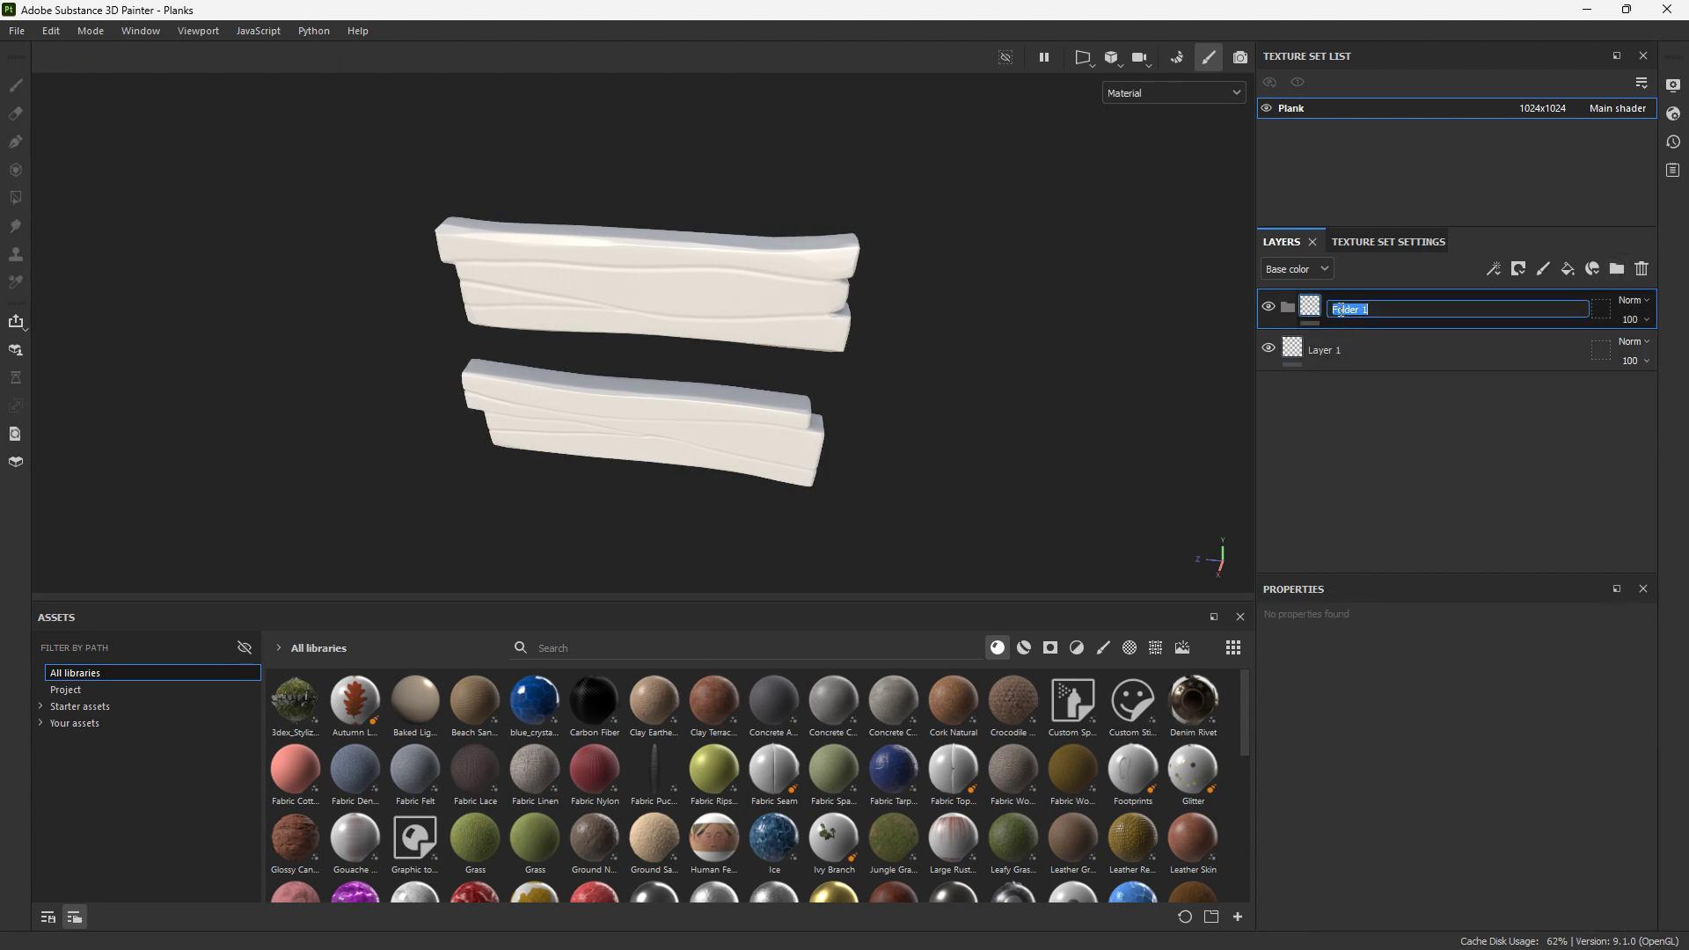
pyautogui.write('Base')
pyautogui.press('Return')
# Duplicate the Base folder and name the copy Variations
pyautogui.hotkey('ctrl', 'd')
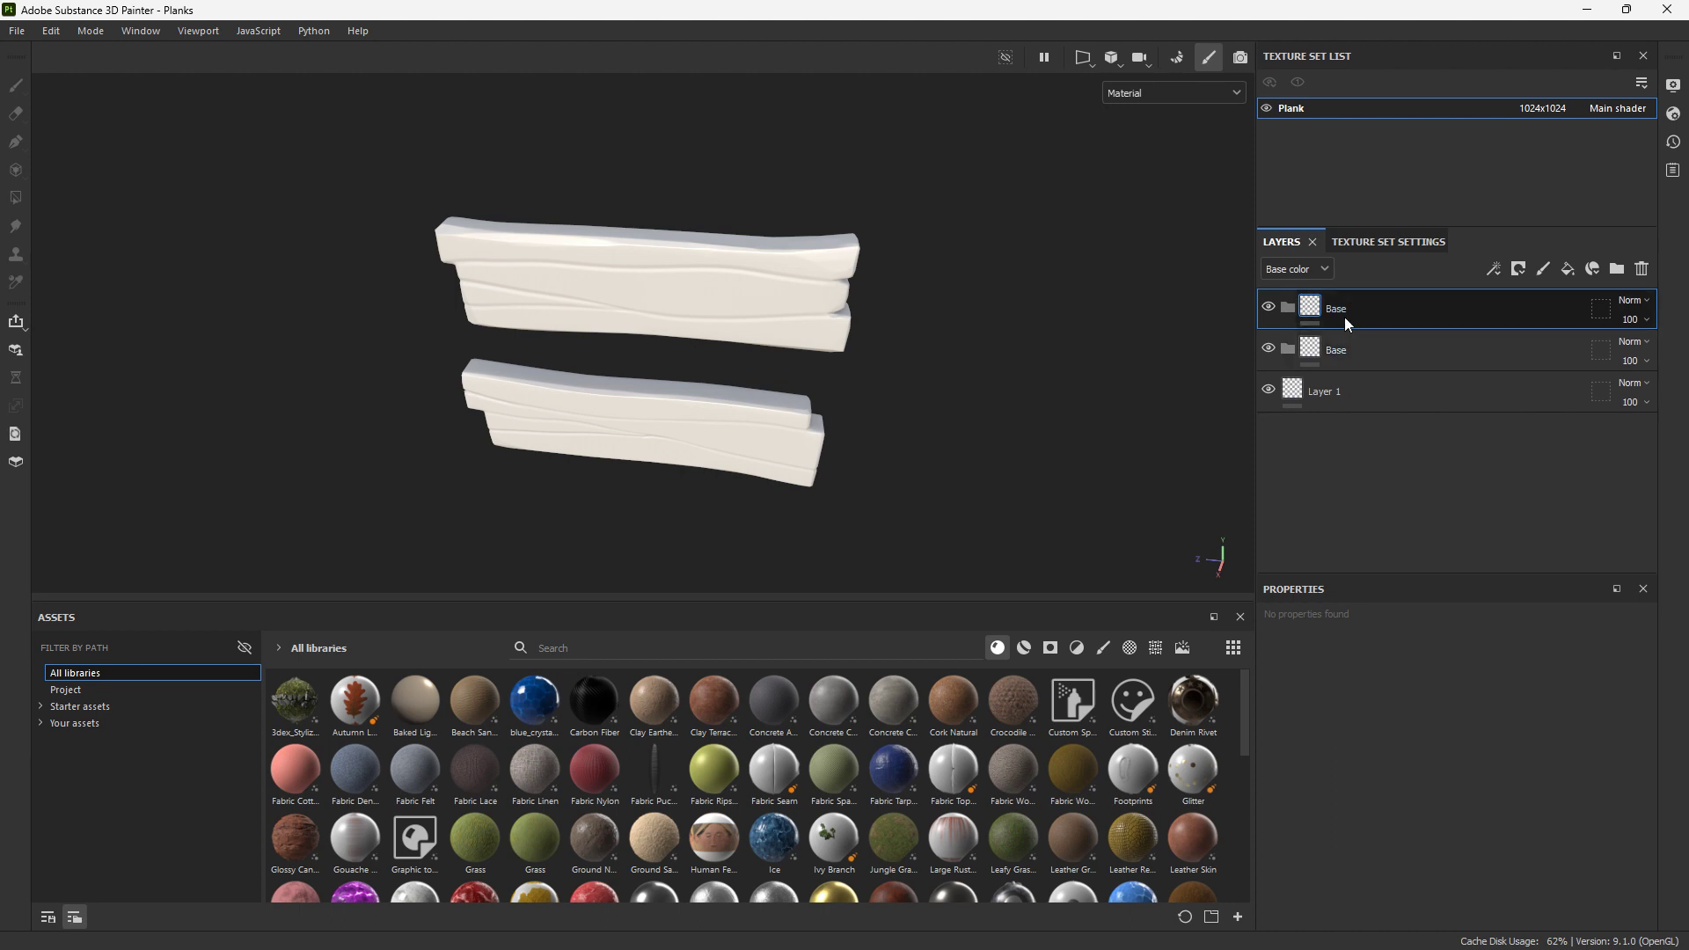
pyautogui.doubleClick(1344, 317)
pyautogui.write('Variations')
pyautogui.press('Return')
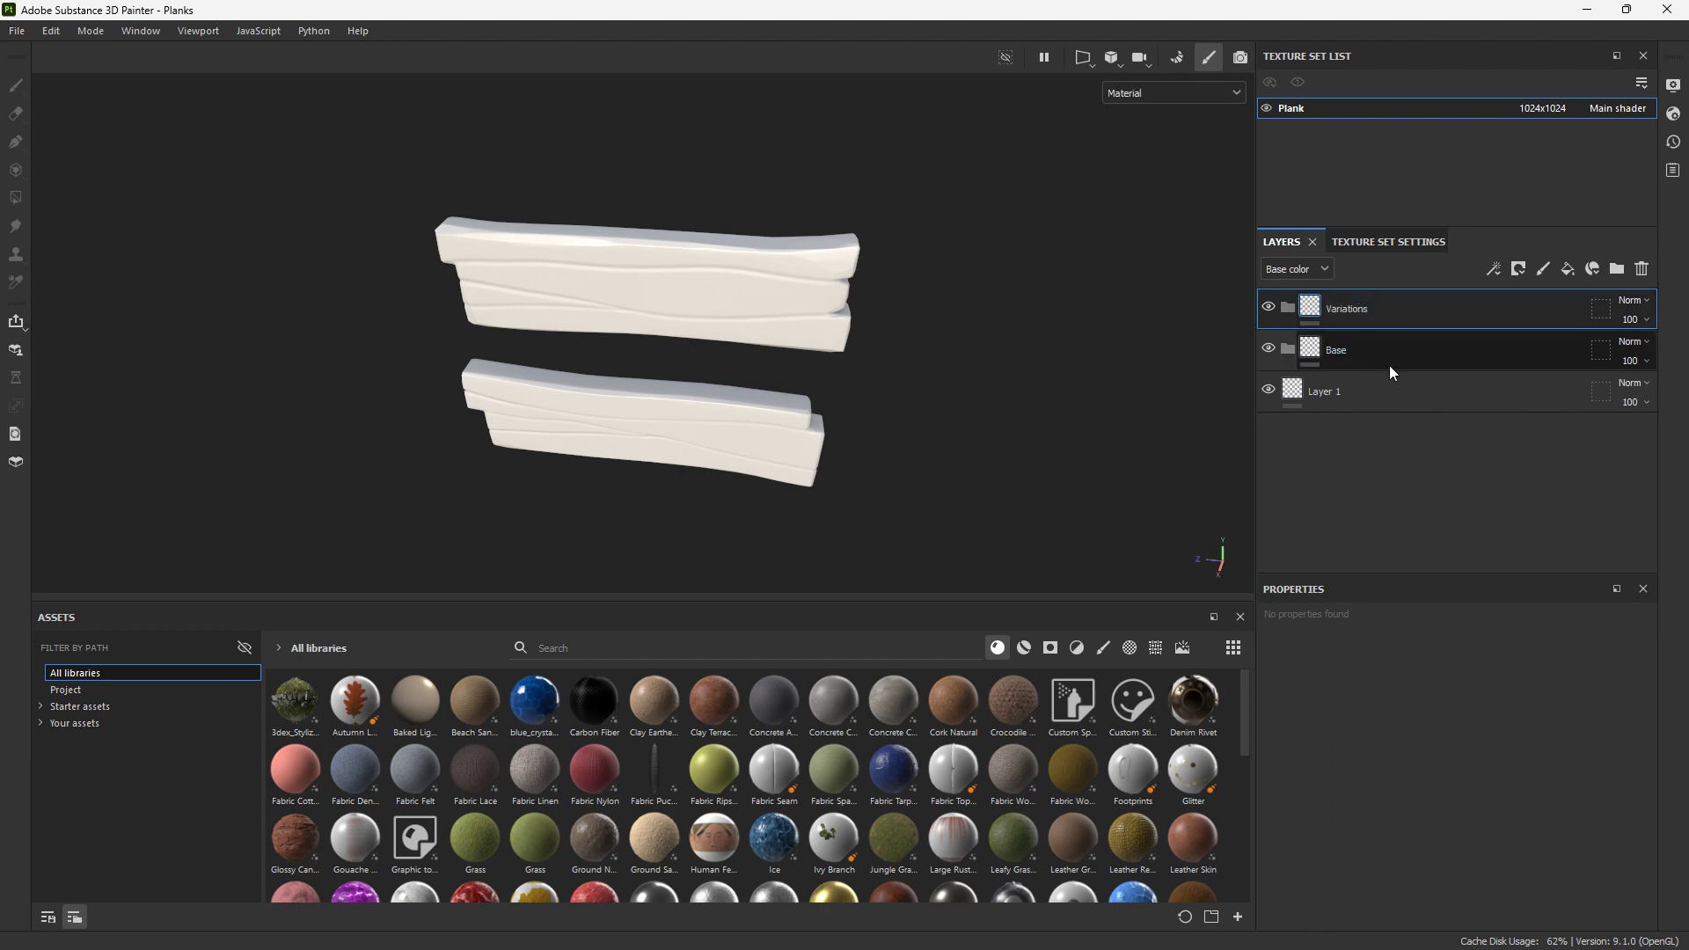
# Duplicate the Variations folder and name the copy Adjusments
pyautogui.hotkey('ctrl', 'd')
pyautogui.doubleClick(1370, 320)
pyautogui.write('Adjusments')
pyautogui.press('Return')
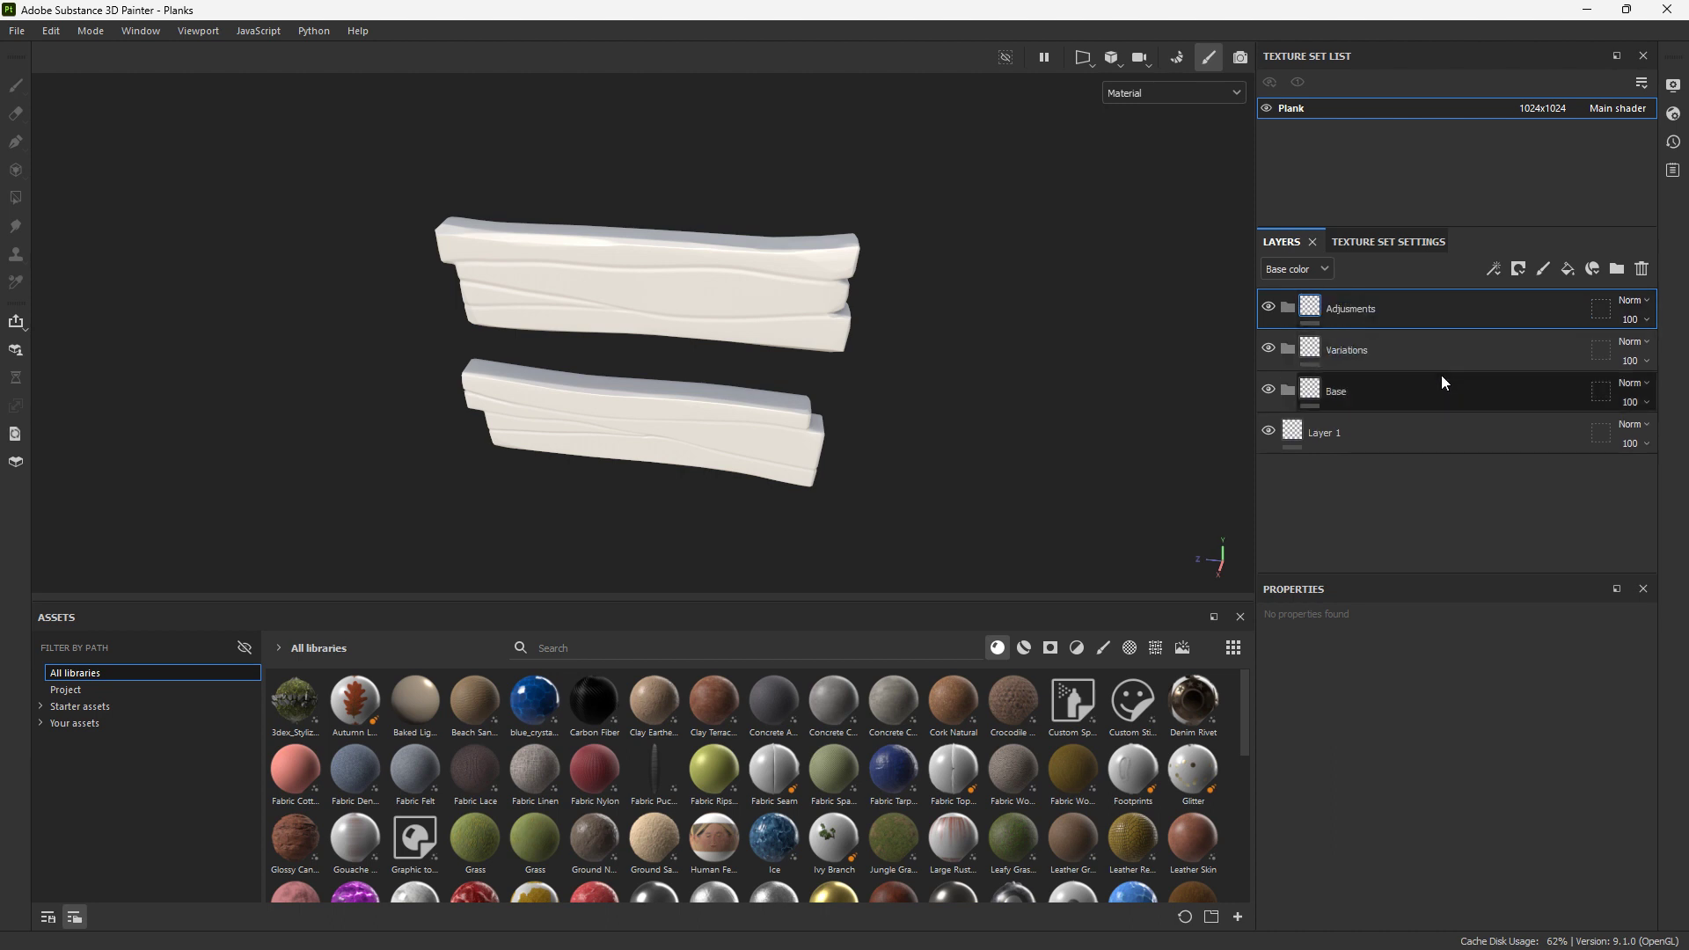
# Create a fill layer named BaseColor in the Base folder with a brown base color and 0.7846 roughness
pyautogui.click(1381, 393)
pyautogui.moveTo(950, 352); pyautogui.dragTo(985, 387, button='middle')
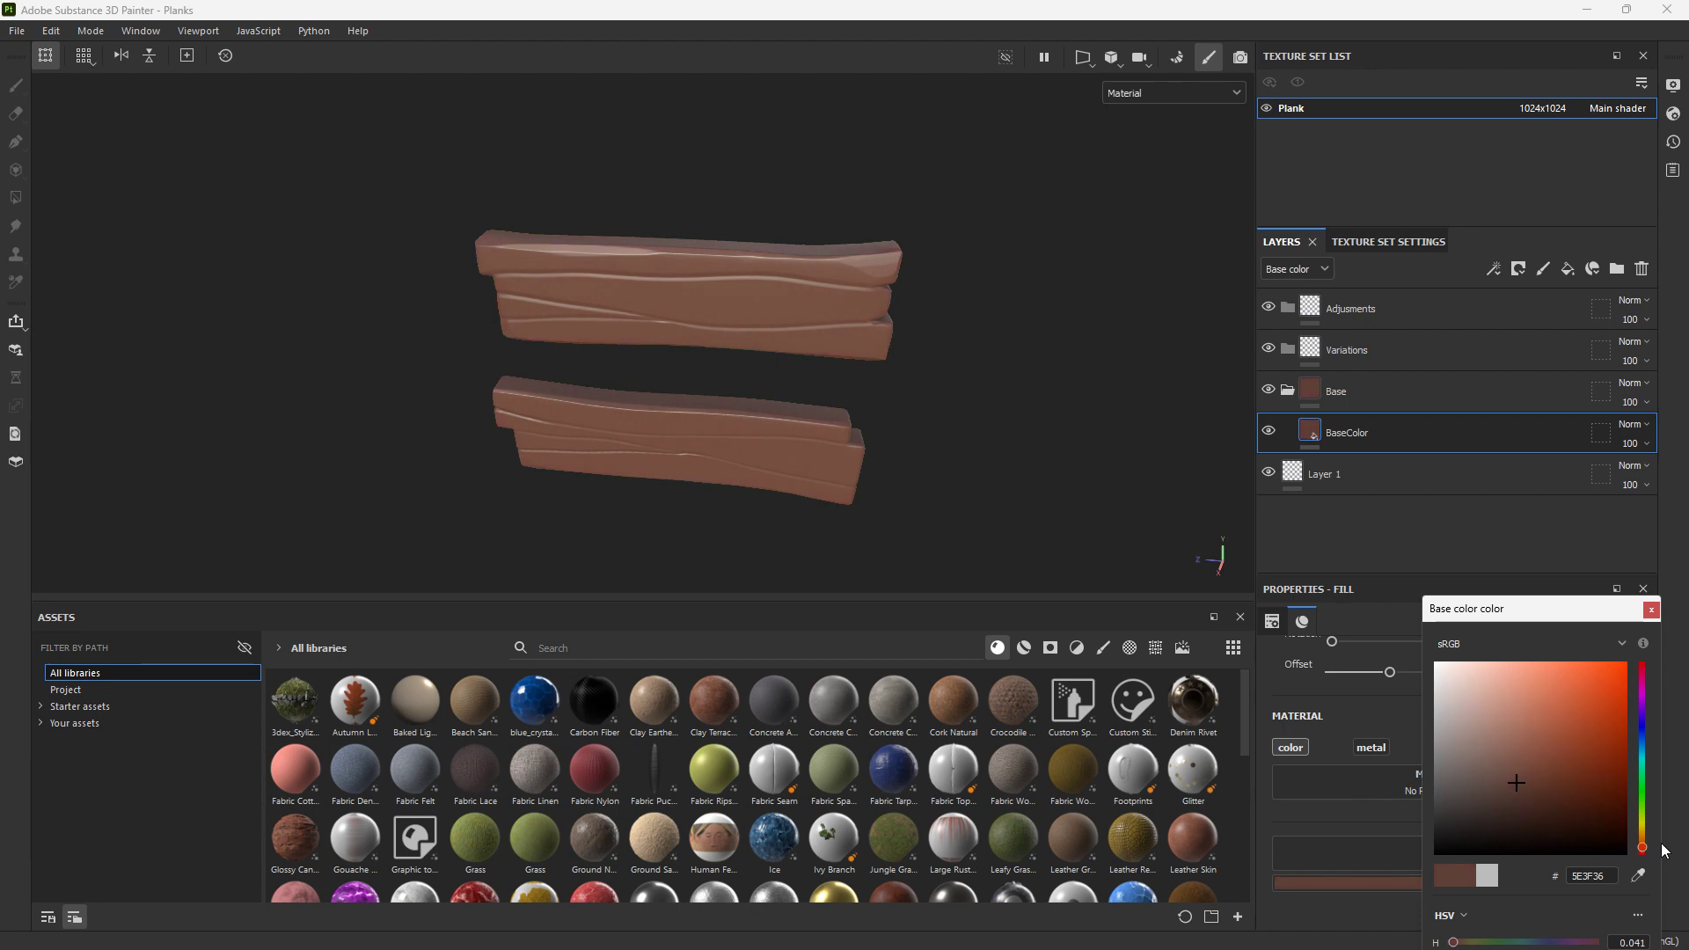
pyautogui.moveTo(1441, 899); pyautogui.dragTo(1463, 894)
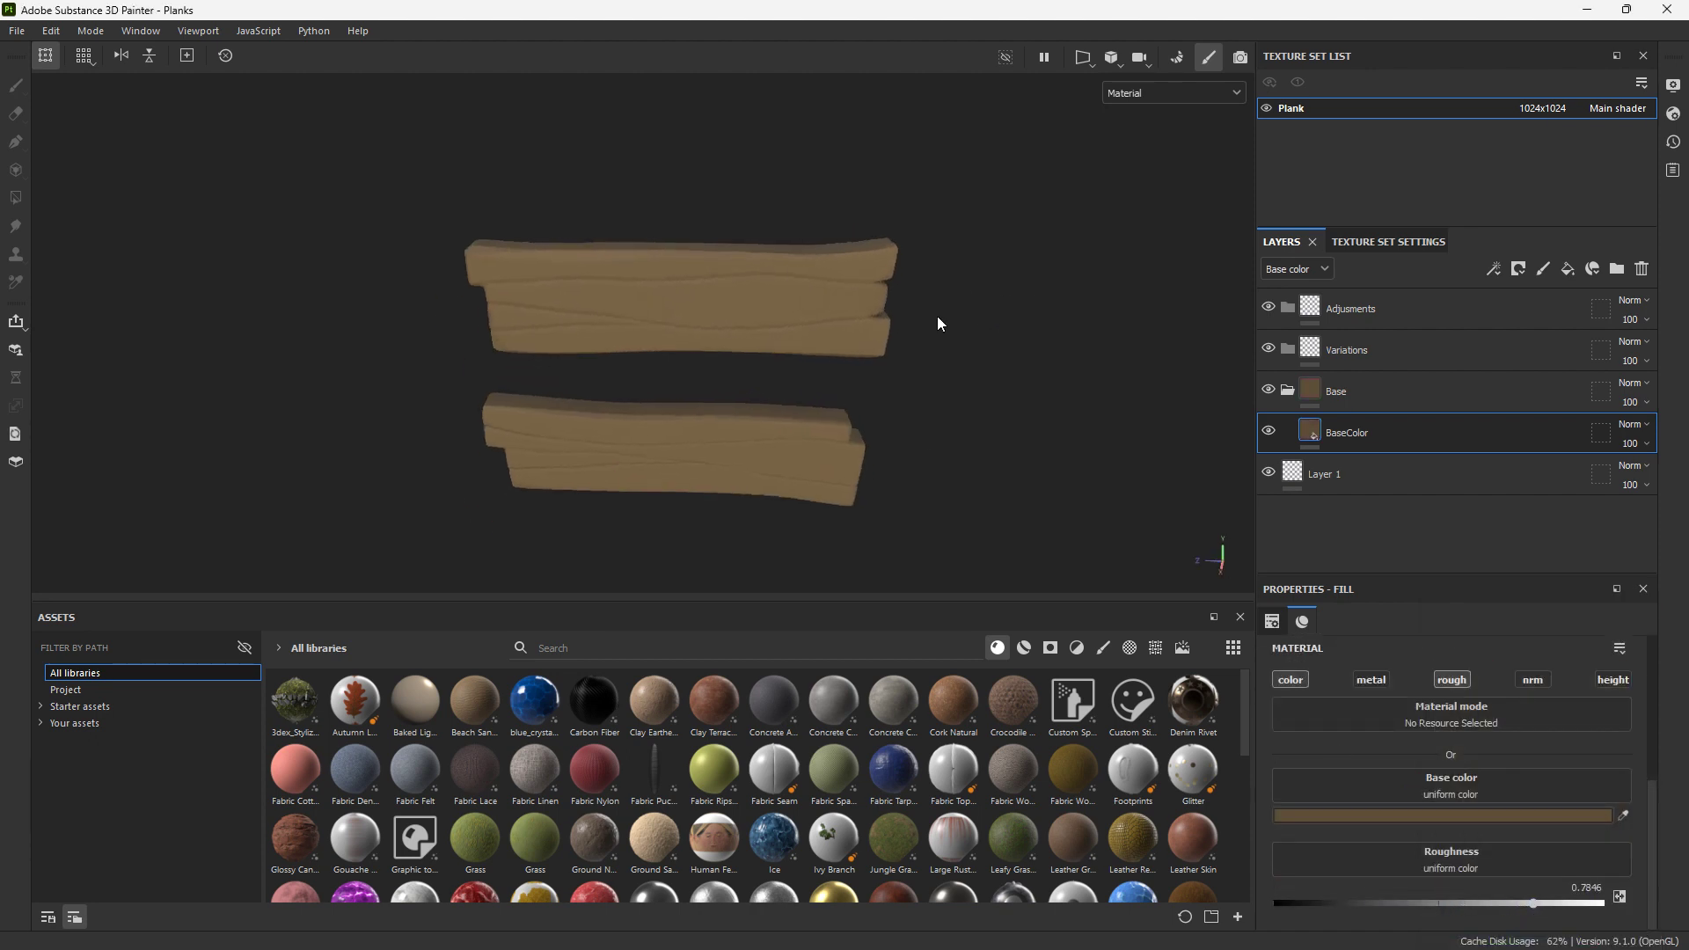
# Display only the base color channel, and duplicate the BaseColor layer with a lighter brown color
pyautogui.press('c')
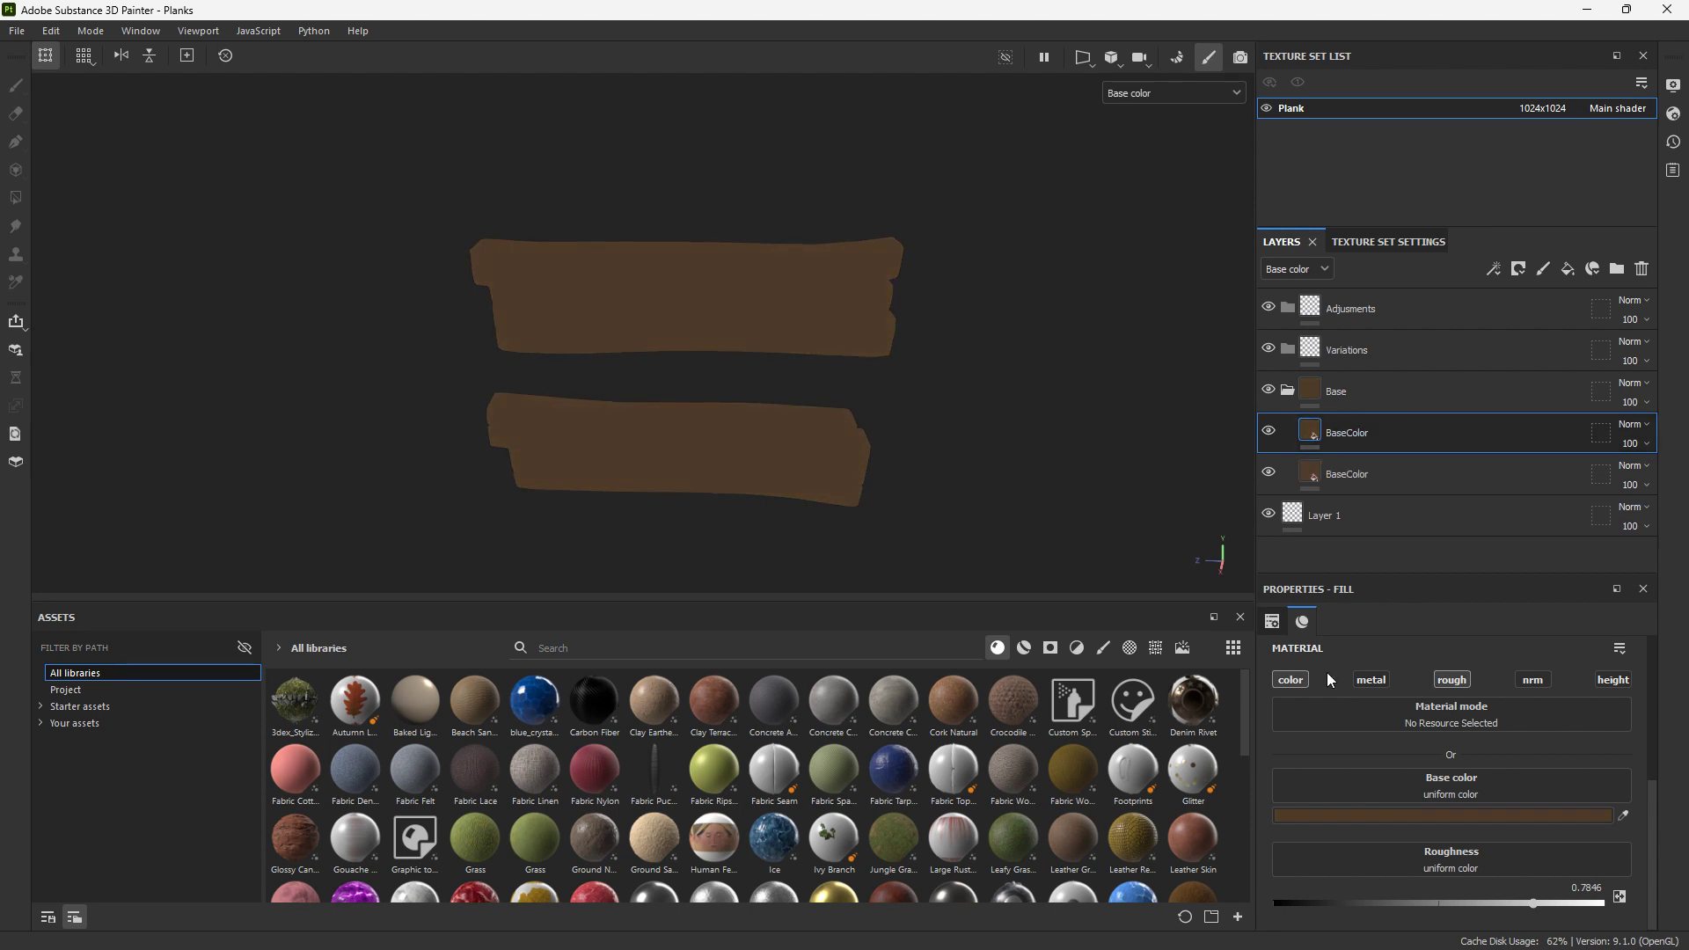
pyautogui.click(1451, 815)
pyautogui.click(1502, 754)
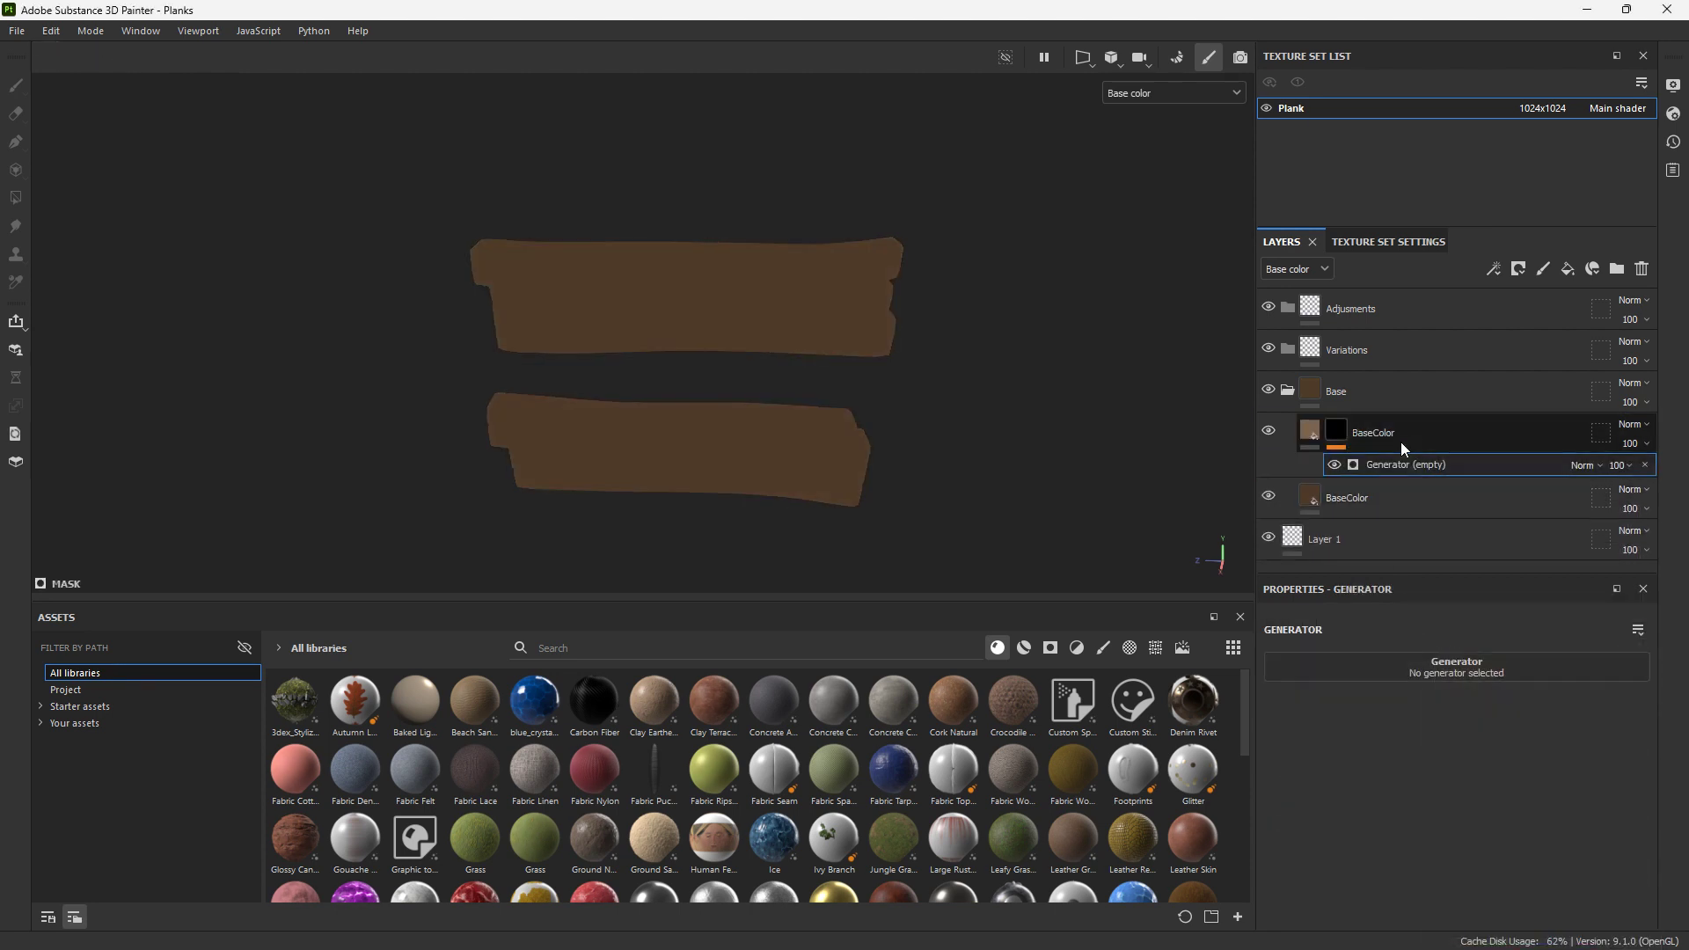
# Give the lighter BaseColor layer a black mask driven by a Curvature generator
pyautogui.hotkey('ctrl', 'z')
pyautogui.hotkey('ctrl', 'z')
pyautogui.rightClick(1378, 431)
pyautogui.click(1434, 32)
pyautogui.rightClick(1337, 432)
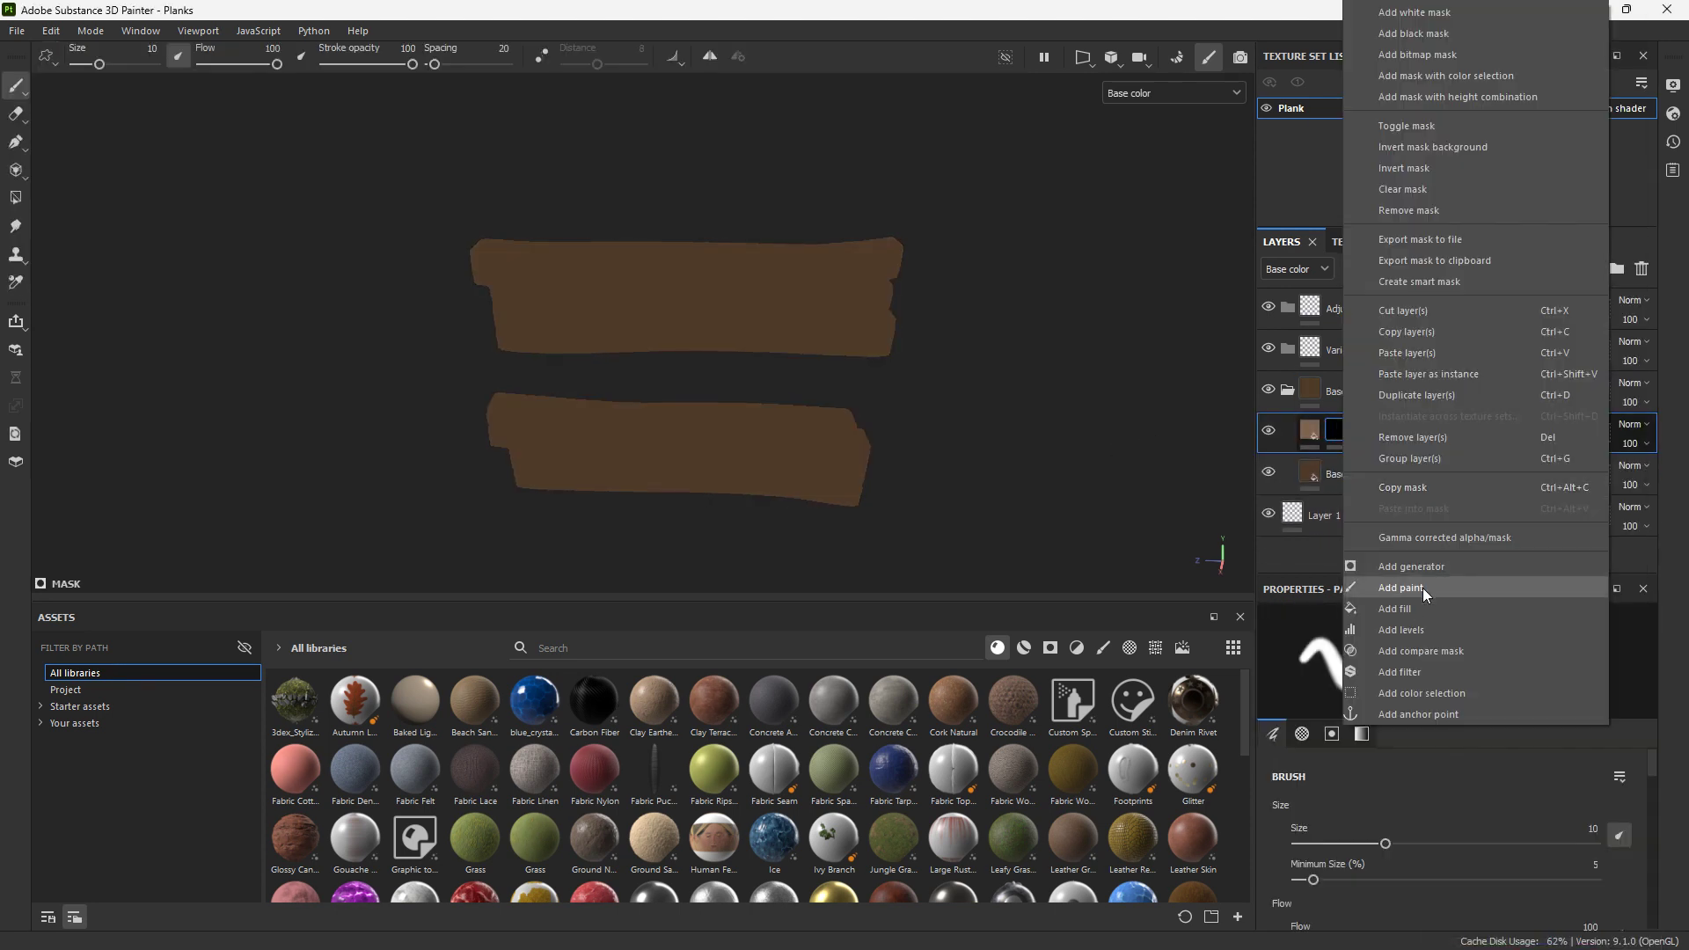
pyautogui.click(1412, 601)
pyautogui.click(1367, 764)
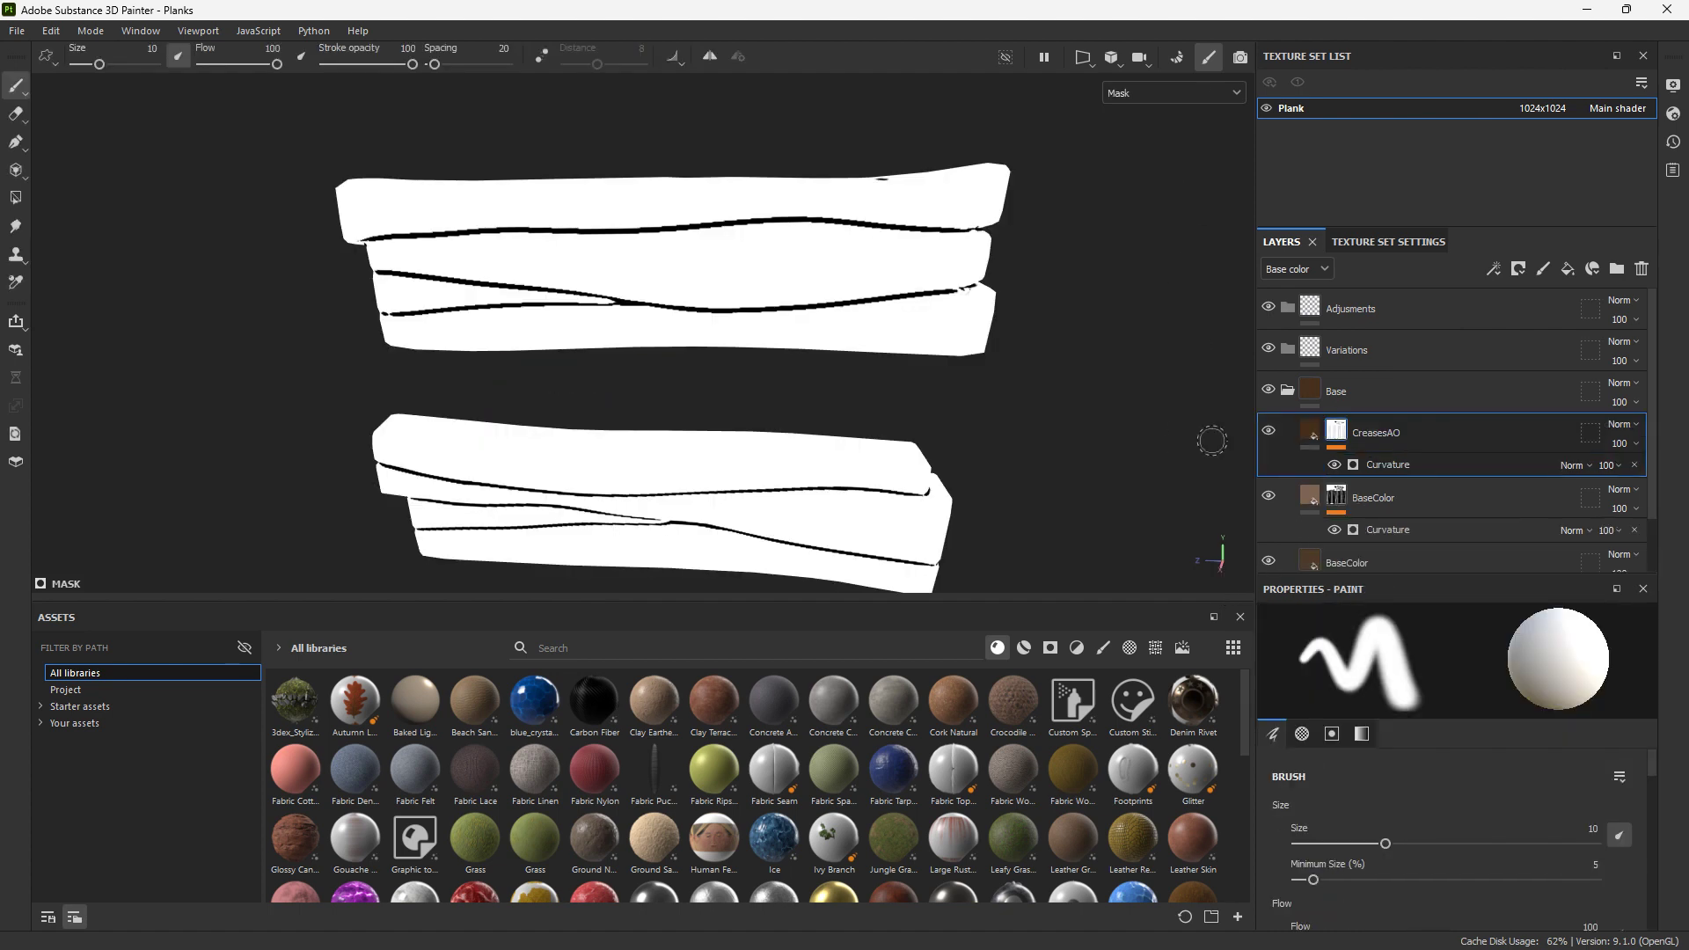
# Display the base color channel and adjust the BaseColor layer's Curvature generator for sharper edge highlights
pyautogui.click(1142, 88)
pyautogui.click(1143, 132)
pyautogui.rightClick(1328, 432)
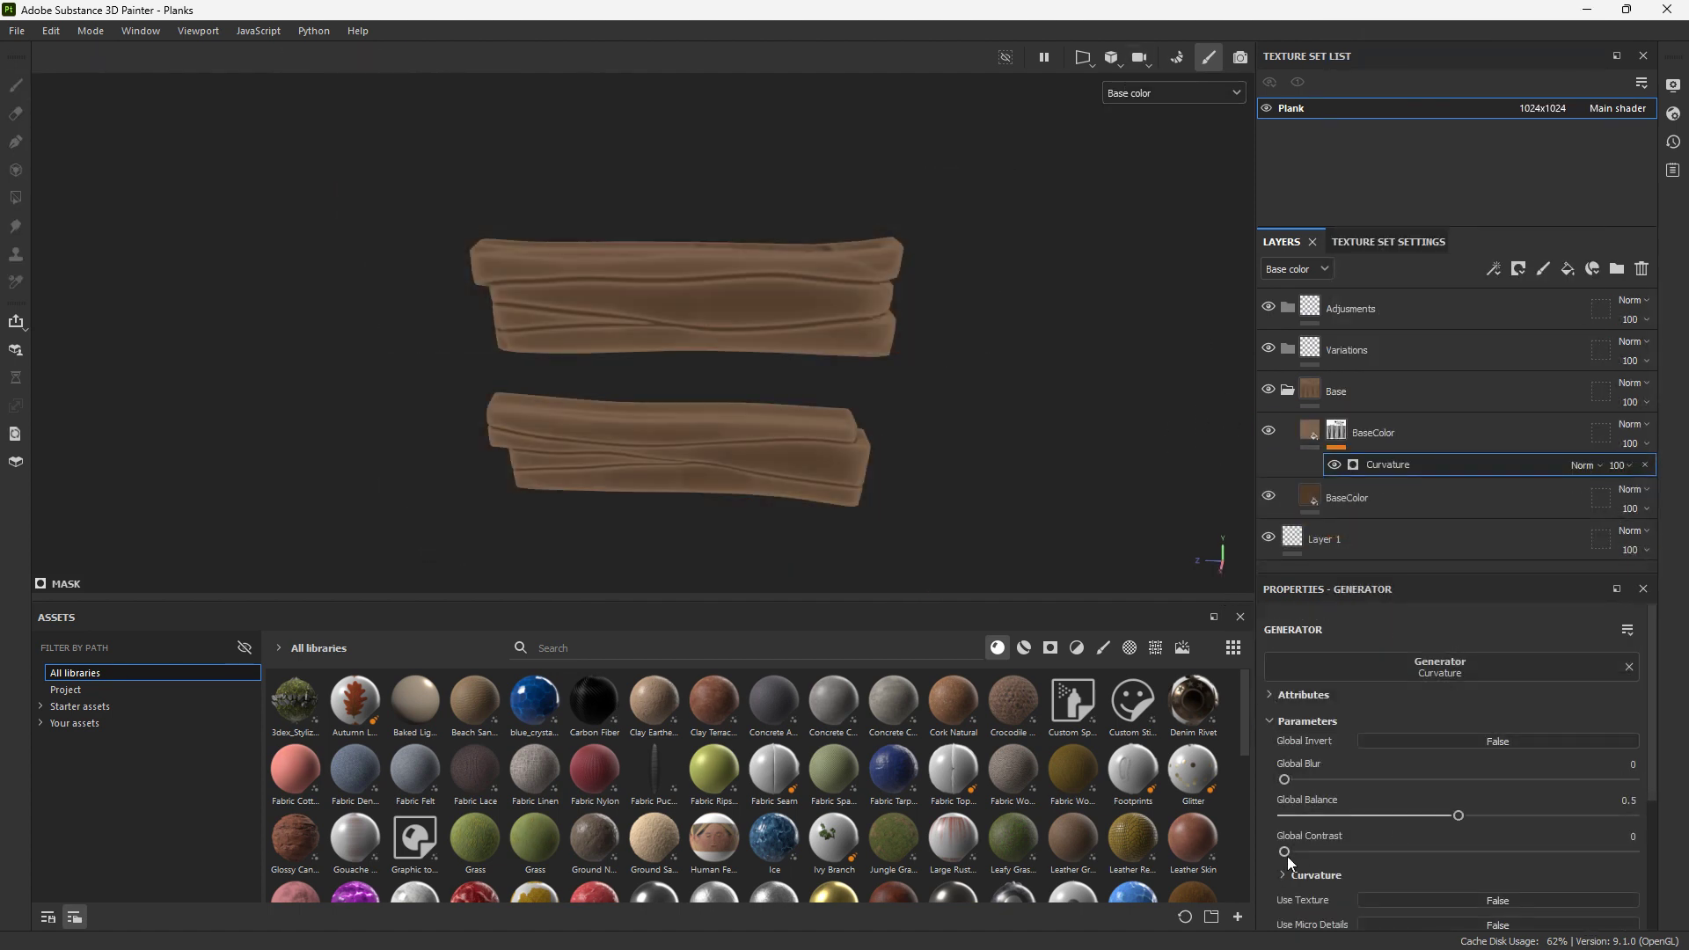
pyautogui.click(1380, 444)
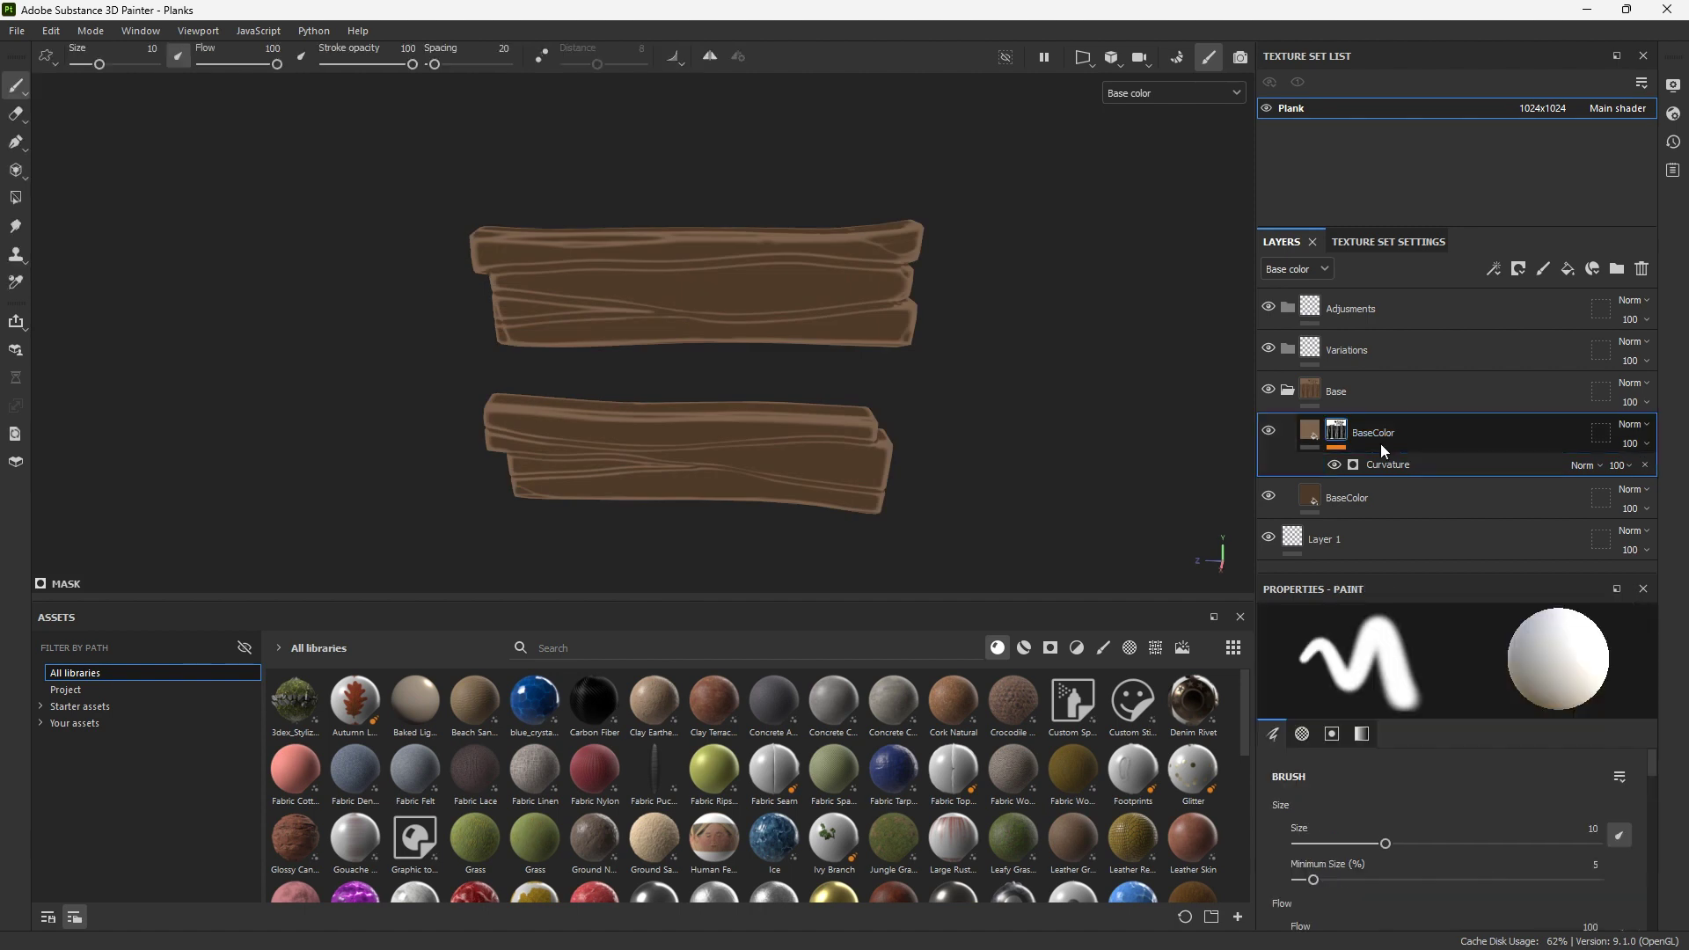
# Duplicate the masked BaseColor layer as a dark brown CreasesAO layer and add Levels to its mask to isolate the creases
pyautogui.hotkey('ctrl', 'd')
pyautogui.rightClick(1332, 437)
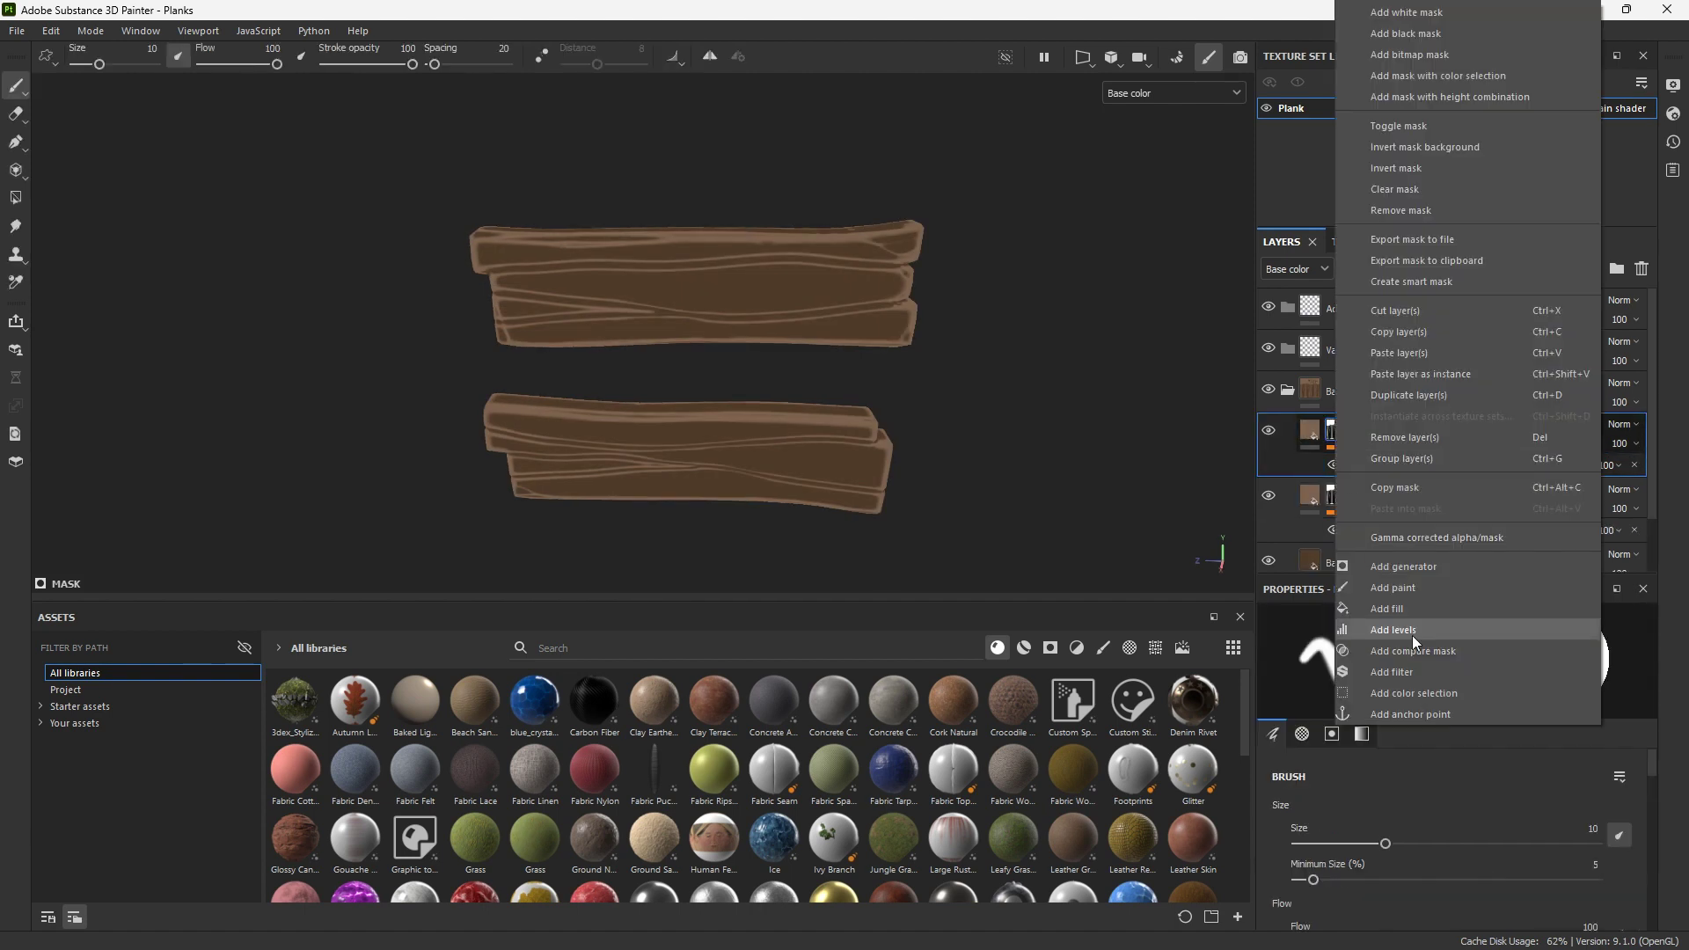
pyautogui.click(1411, 631)
pyautogui.click(1577, 776)
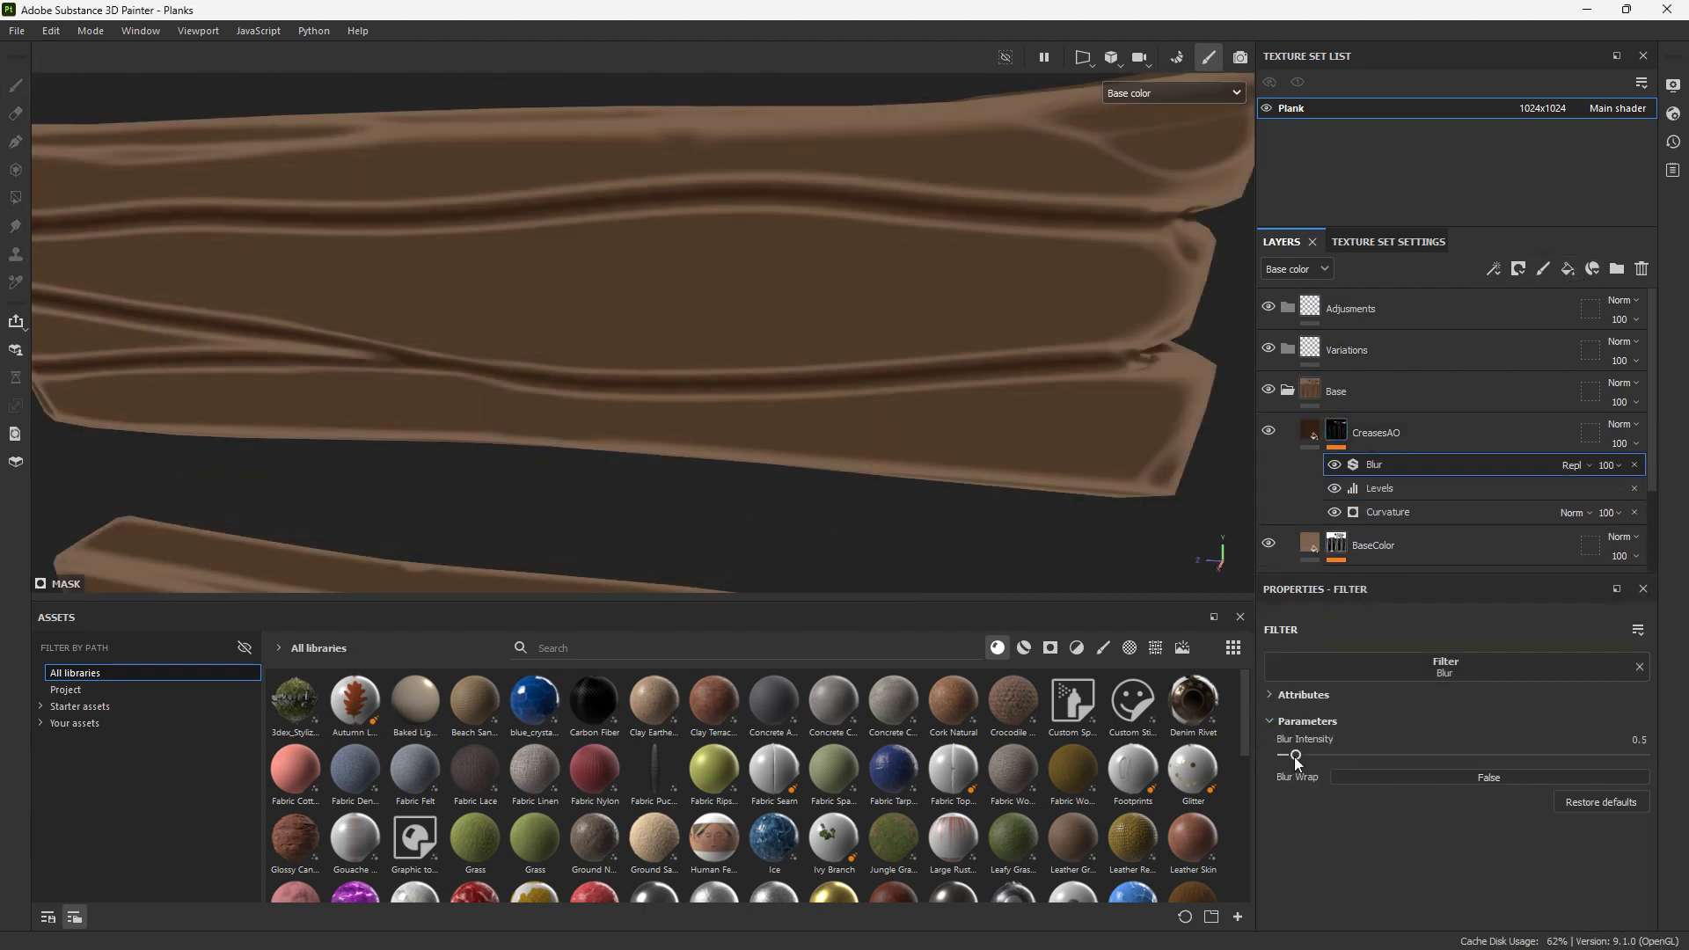
# Slightly increase the Blur filter's intensity on the CreasesAO mask
pyautogui.moveTo(1298, 756); pyautogui.dragTo(1303, 756)
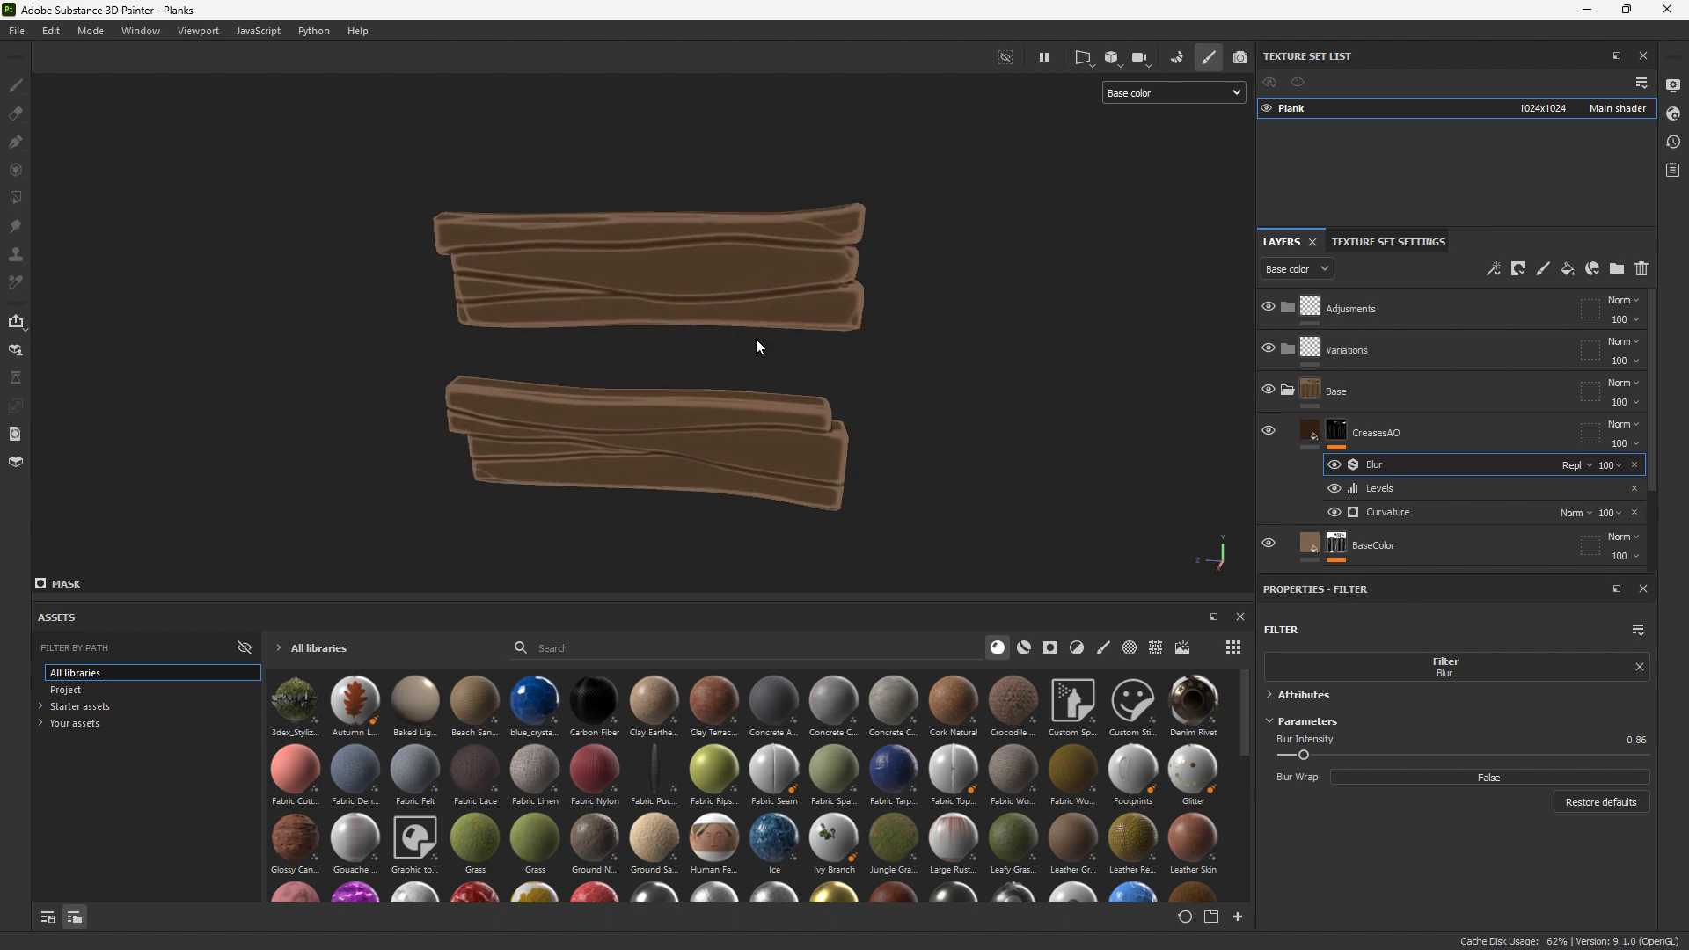
pyautogui.keyDown('alt'); pyautogui.moveTo(756, 346); pyautogui.dragTo(932, 286); pyautogui.keyUp('alt')
pyautogui.scroll(2, 904, 308)
pyautogui.click(1335, 429)
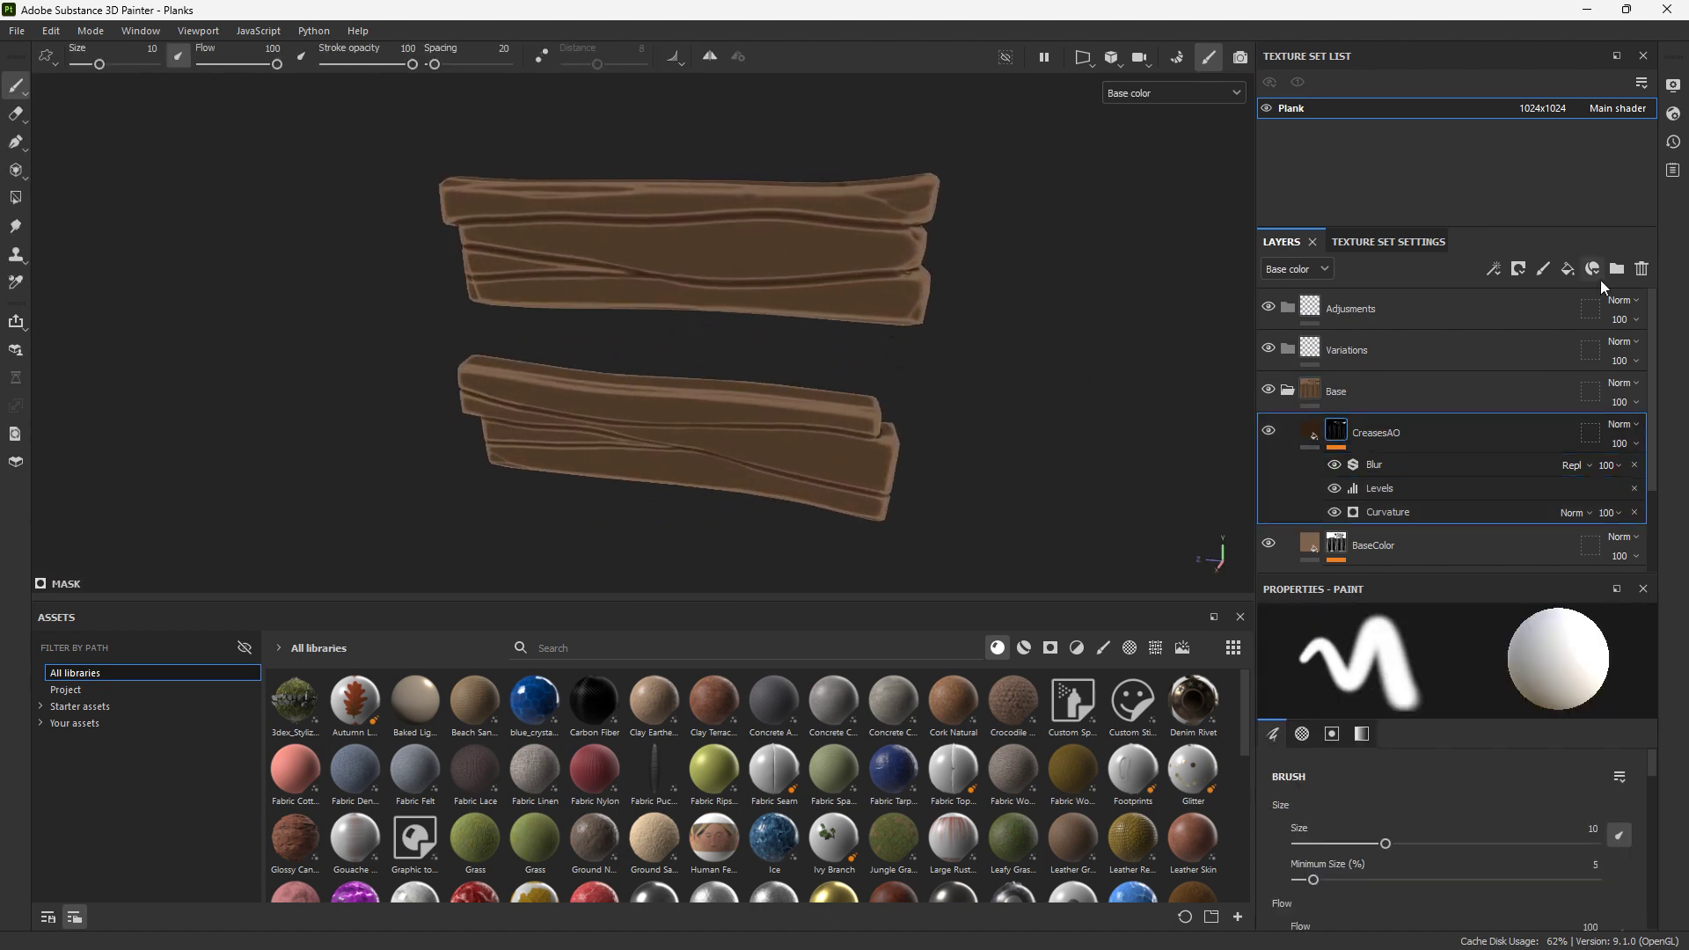
# Add a color-only fill layer above CreasesAO with a black mask driven by the Light generator
pyautogui.click(1567, 269)
pyautogui.keyDown('alt'); pyautogui.click(1289, 687); pyautogui.keyUp('alt')
pyautogui.rightClick(1405, 431)
pyautogui.click(1439, 33)
pyautogui.rightClick(1338, 430)
pyautogui.click(1418, 570)
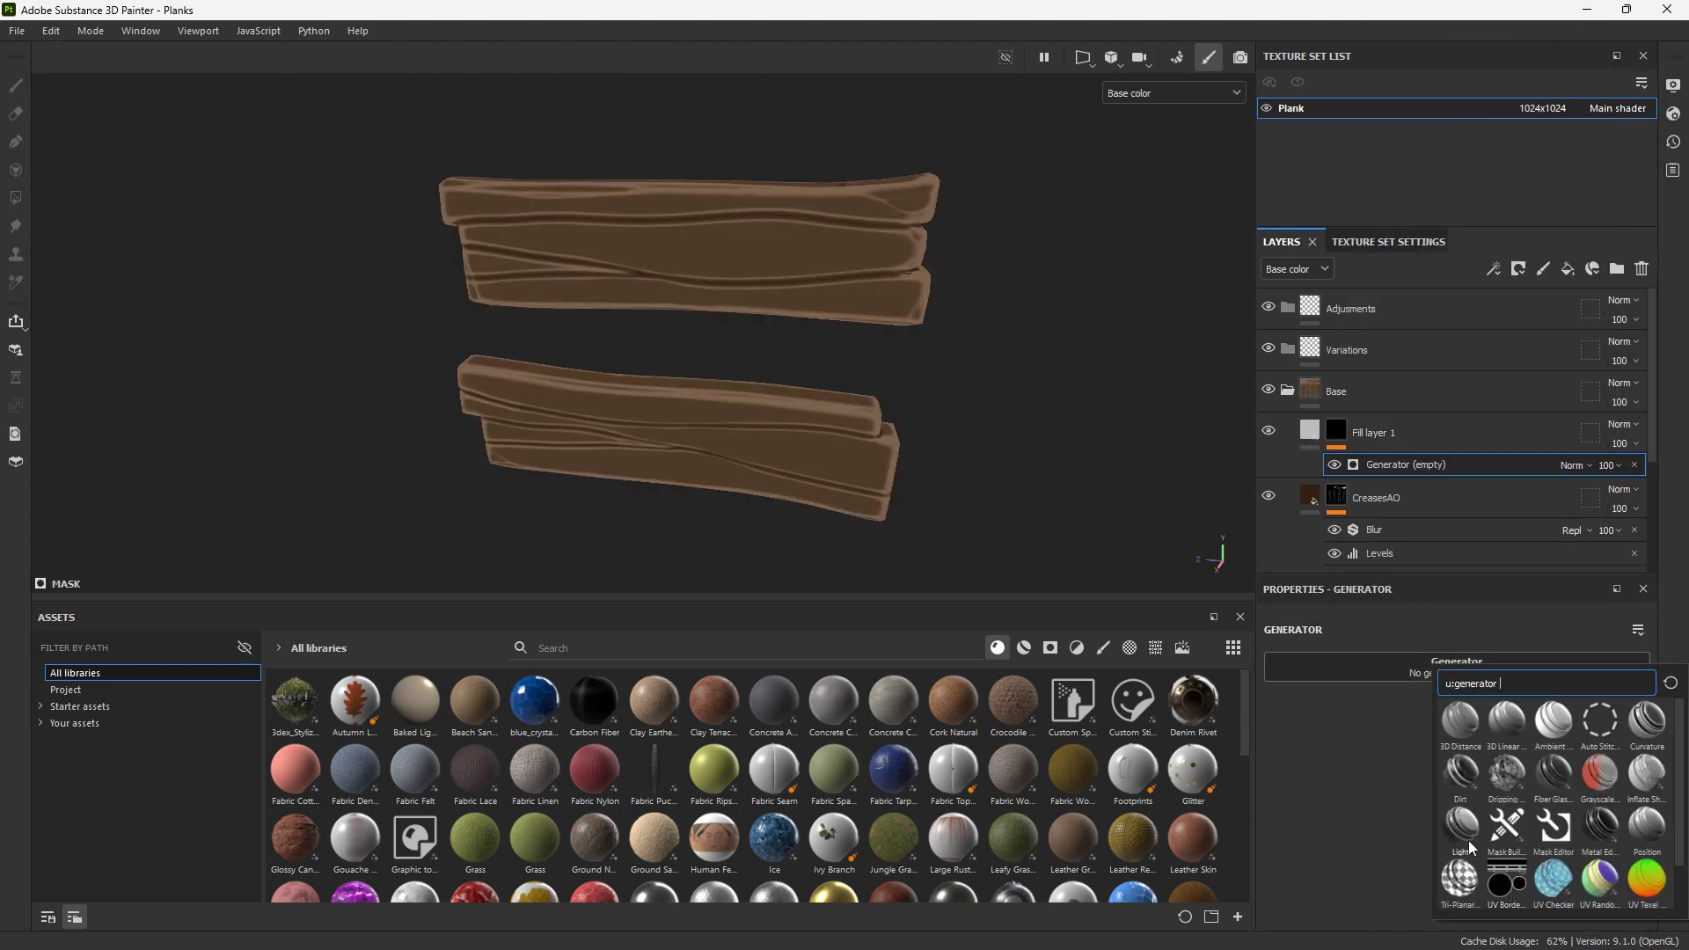
pyautogui.click(1464, 847)
# Sample the BaseColor brown for the Light-masked fill layer and lighten it to 775F42
pyautogui.click(1307, 430)
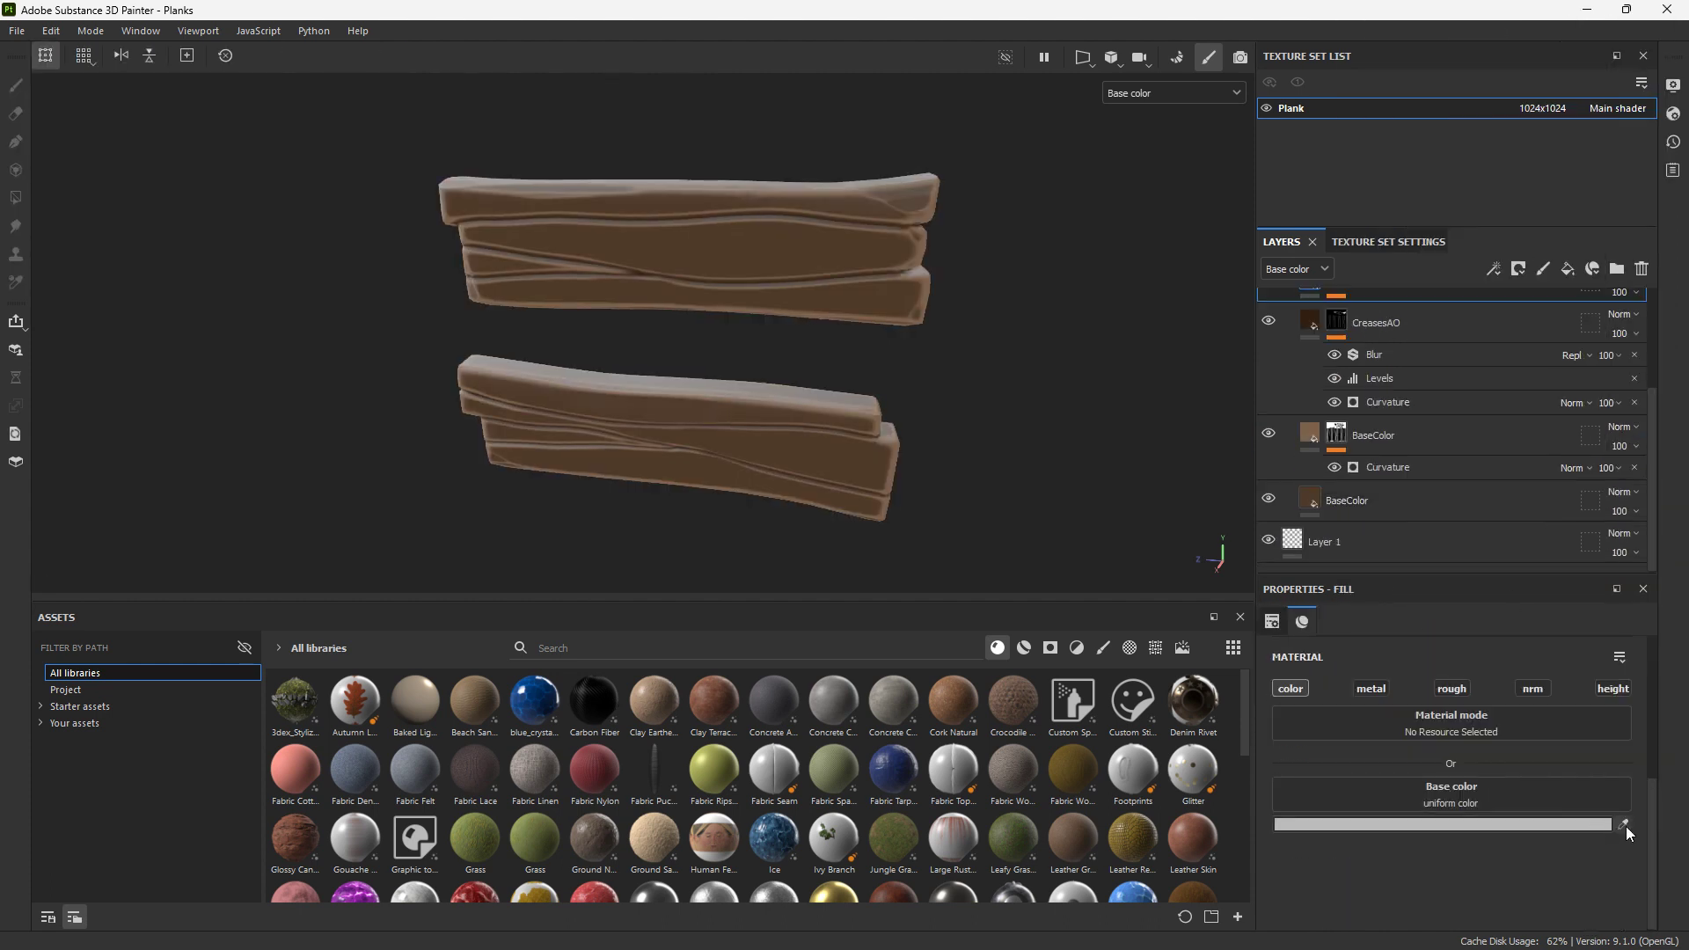
pyautogui.click(1319, 479)
pyautogui.click(1411, 819)
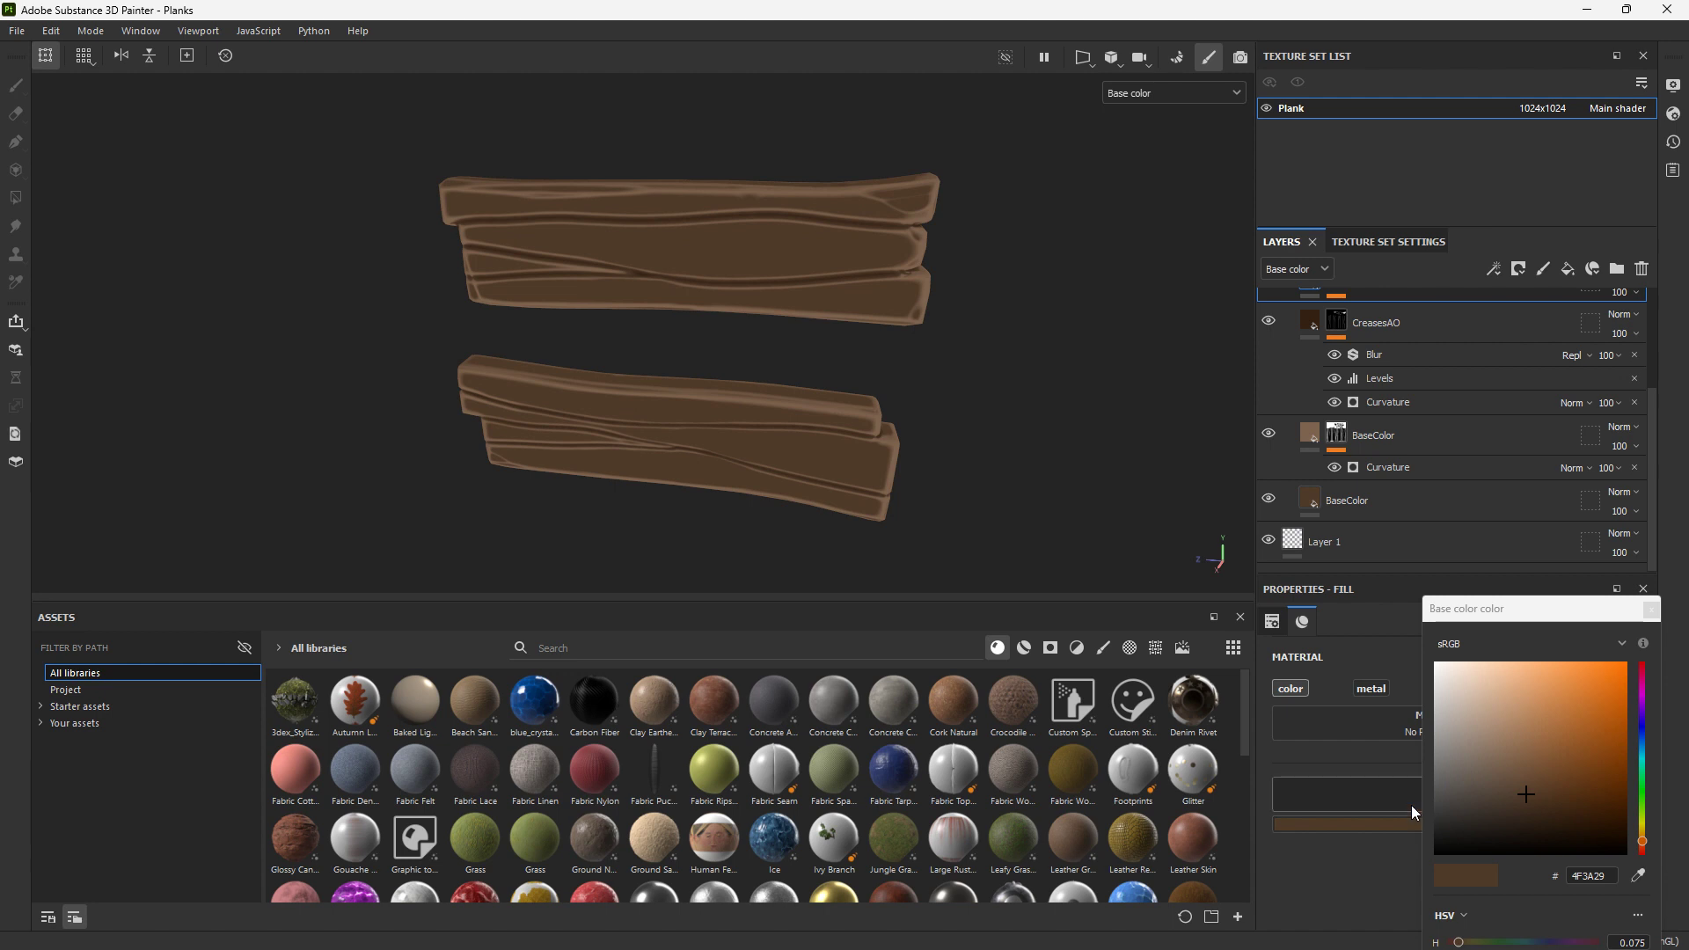
pyautogui.click(1520, 763)
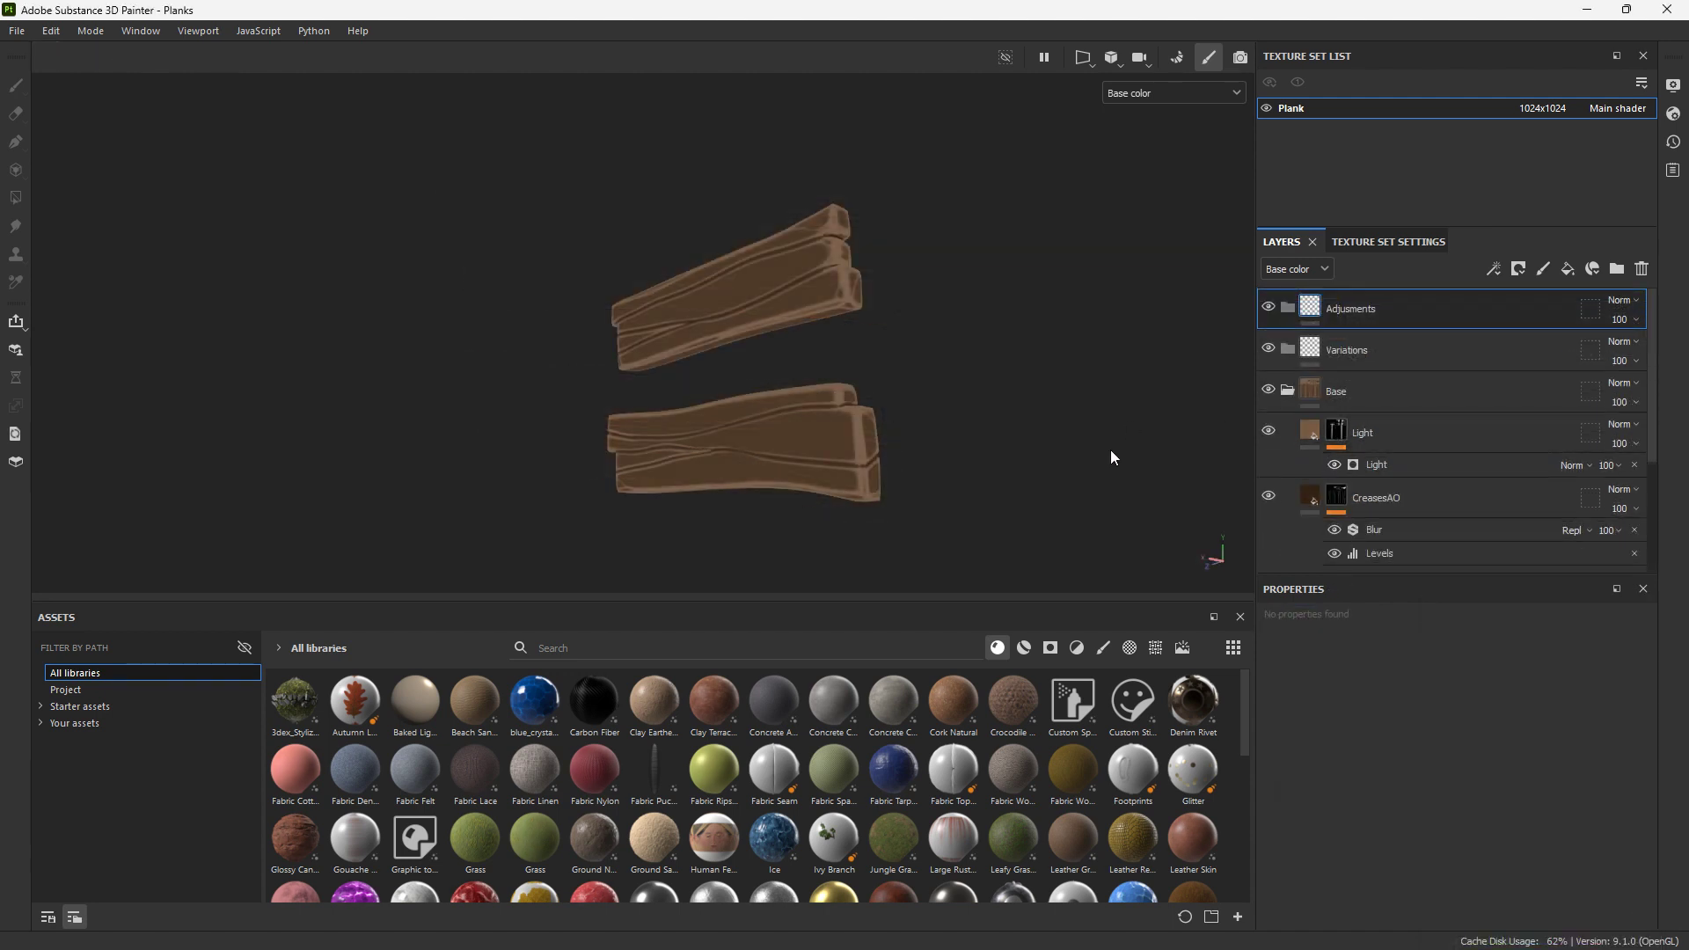
# Duplicate the Light layer and set the copy's base color to the blue 33506D
pyautogui.click(1346, 824)
pyautogui.click(1641, 749)
pyautogui.click(1534, 768)
pyautogui.keyDown('alt'); pyautogui.moveTo(855, 437); pyautogui.dragTo(985, 466); pyautogui.keyUp('alt')
# Change the vertical angle of the blue Light layer's generator and set the layer's opacity to 19
pyautogui.click(1337, 431)
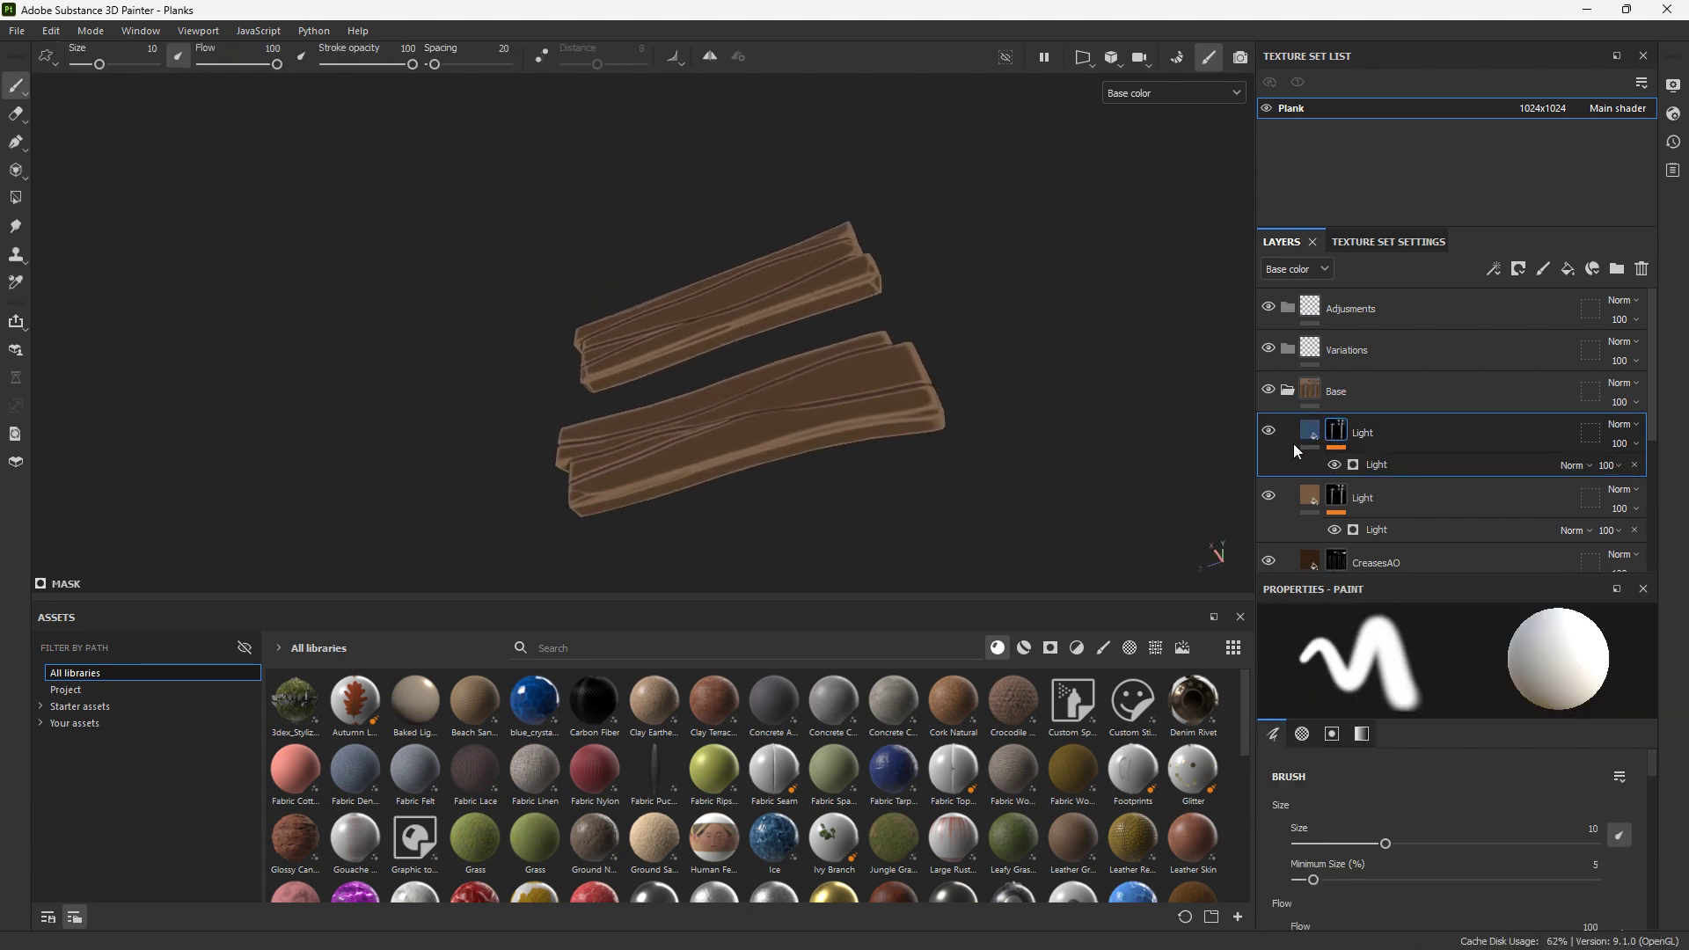
pyautogui.click(1327, 464)
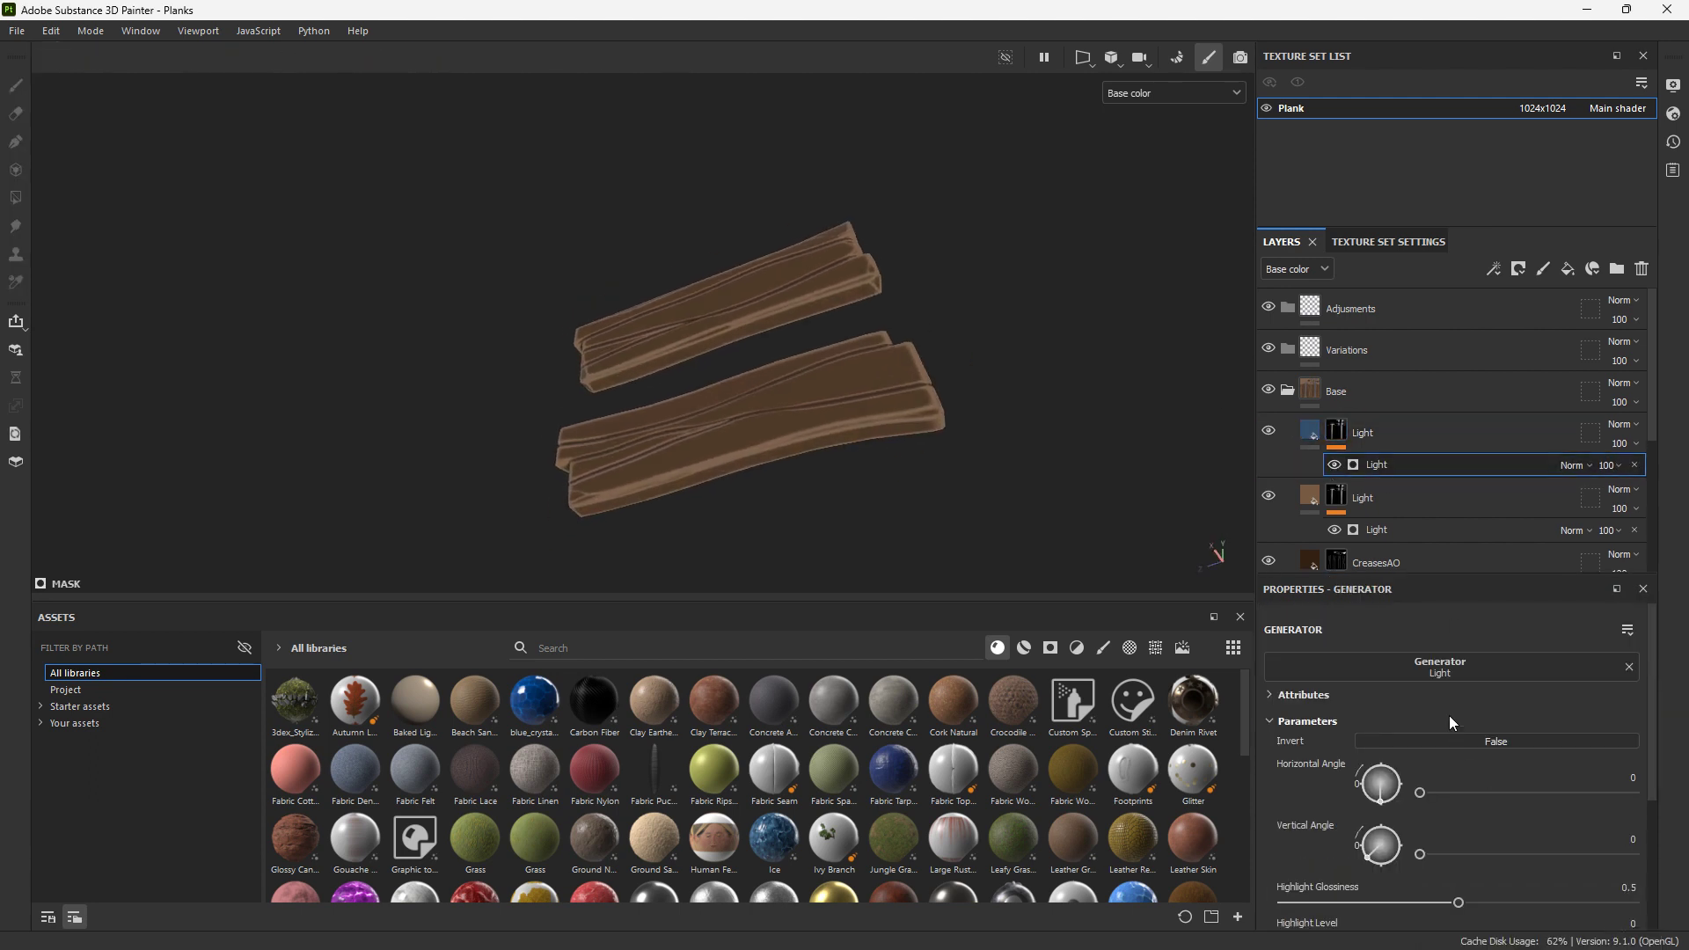
pyautogui.moveTo(1383, 848); pyautogui.dragTo(1381, 825)
pyautogui.click(1620, 443)
pyautogui.moveTo(1671, 474); pyautogui.dragTo(1615, 473)
# Set the blue Light layer's base color to the more saturated 1B529A and its opacity to 7
pyautogui.click(1422, 824)
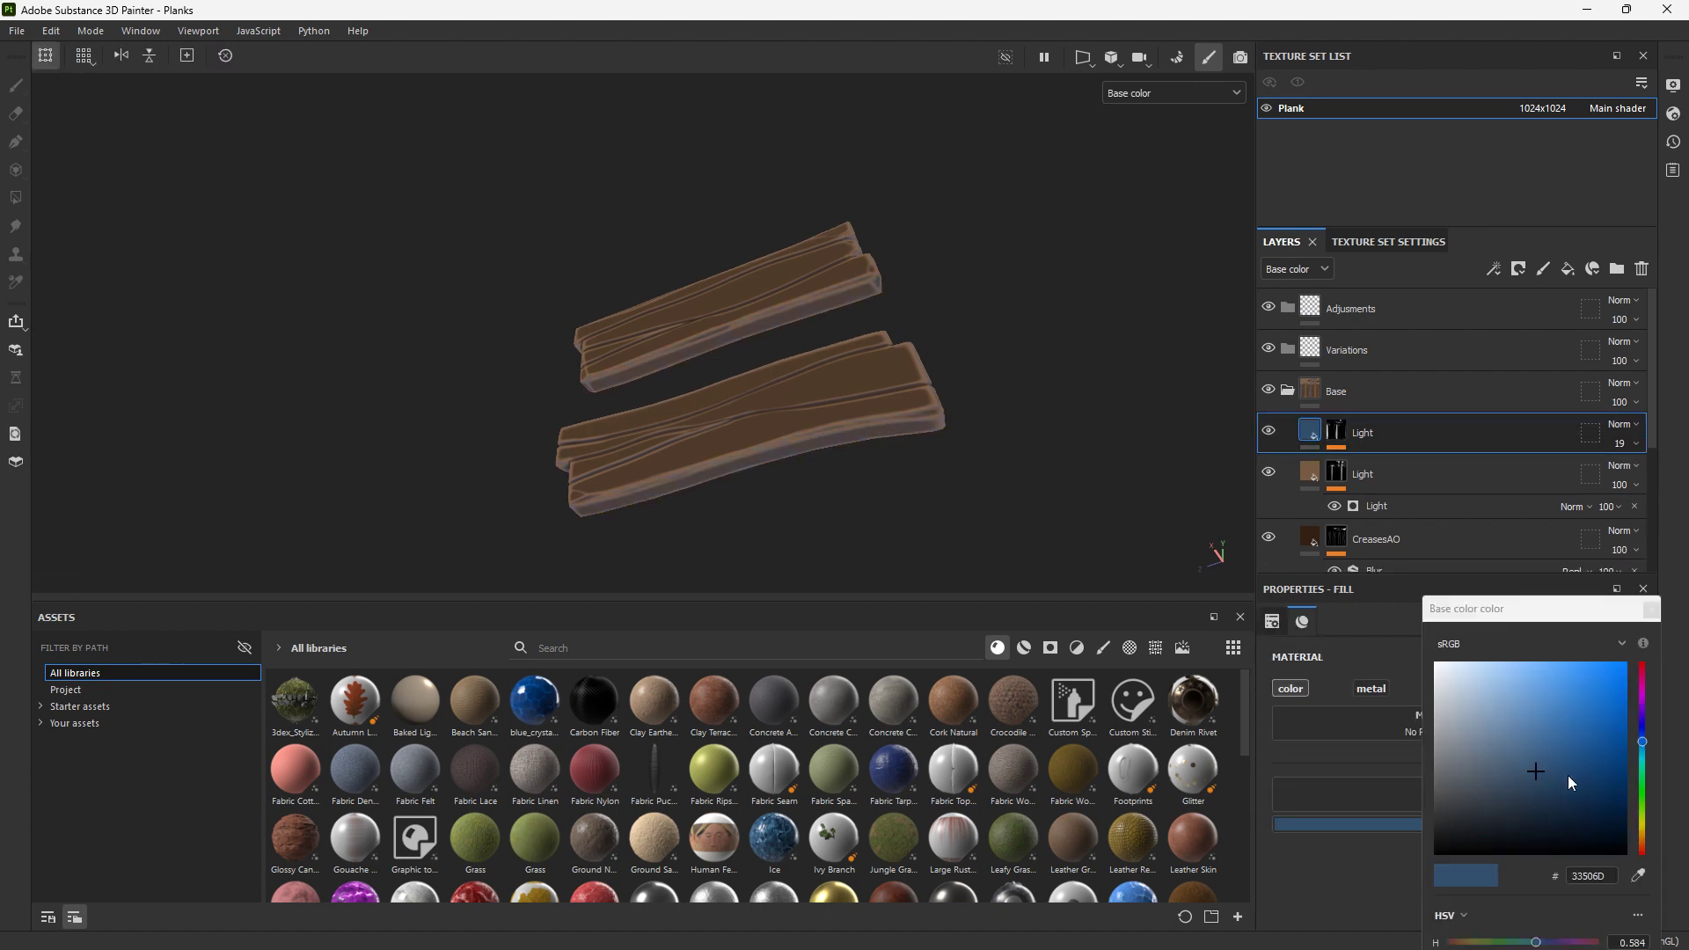
pyautogui.moveTo(1541, 607); pyautogui.dragTo(1450, 563)
pyautogui.moveTo(1468, 740); pyautogui.dragTo(1551, 696)
pyautogui.click(1503, 694)
pyautogui.click(1619, 443)
pyautogui.moveTo(1620, 475); pyautogui.dragTo(1613, 477)
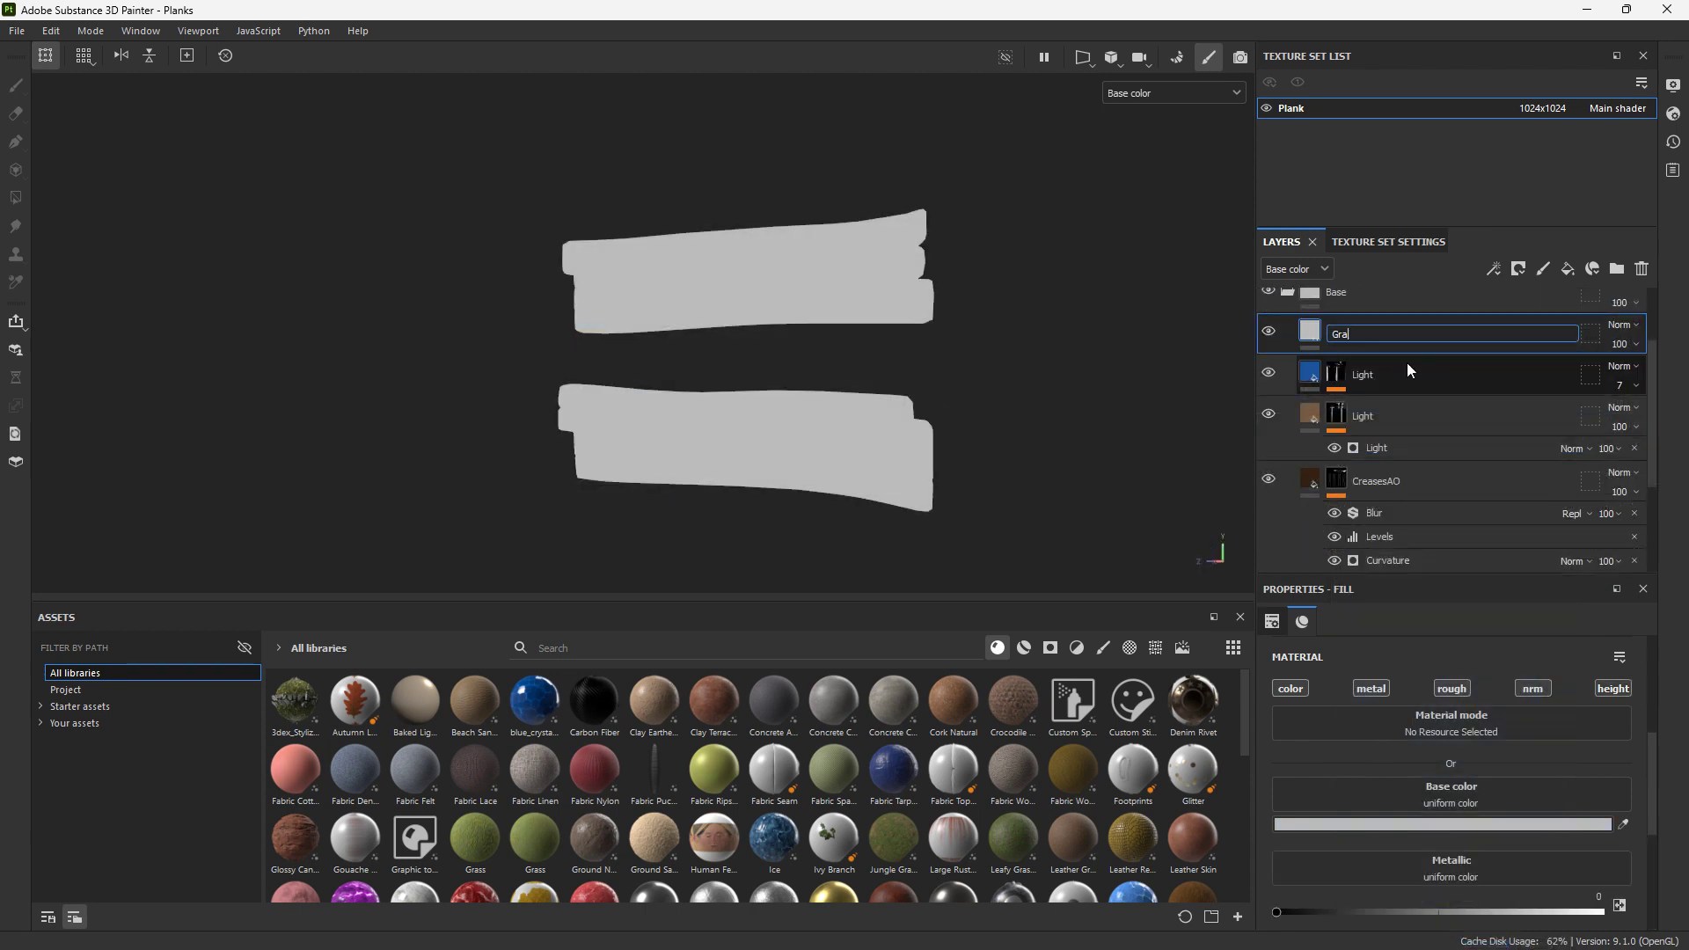
pyautogui.press('Escape')
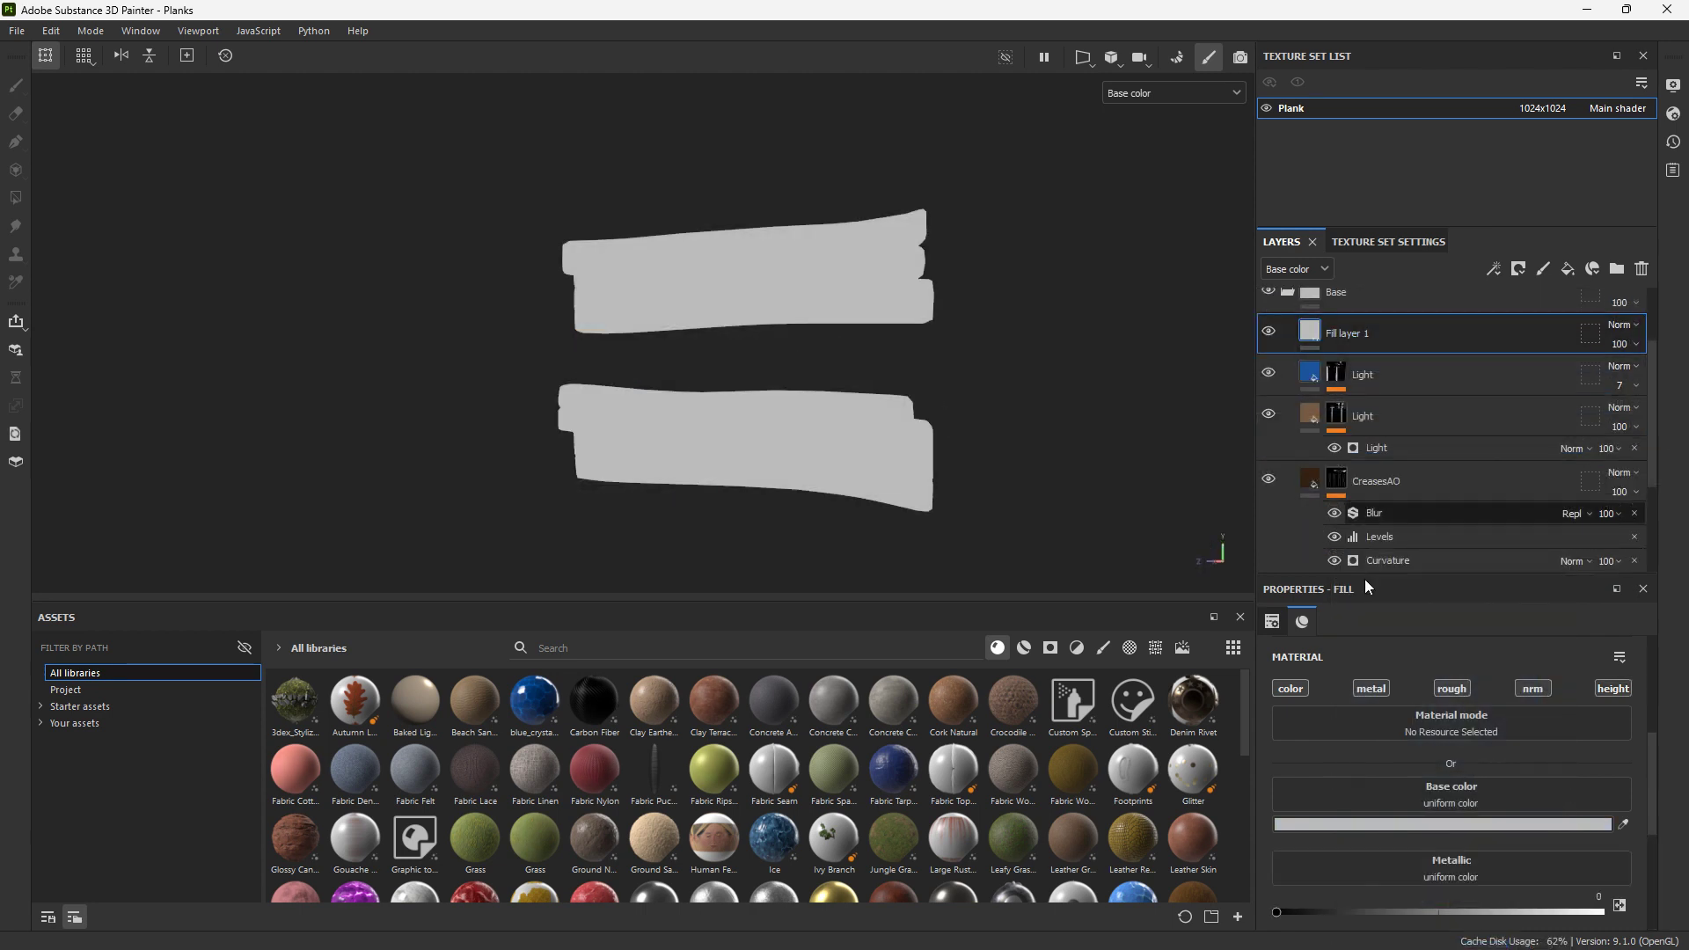
# Place a new fill layer directly above the bottom BaseColor layer and mask it with a 3D Linear Gradient generator
pyautogui.rightClick(1396, 325)
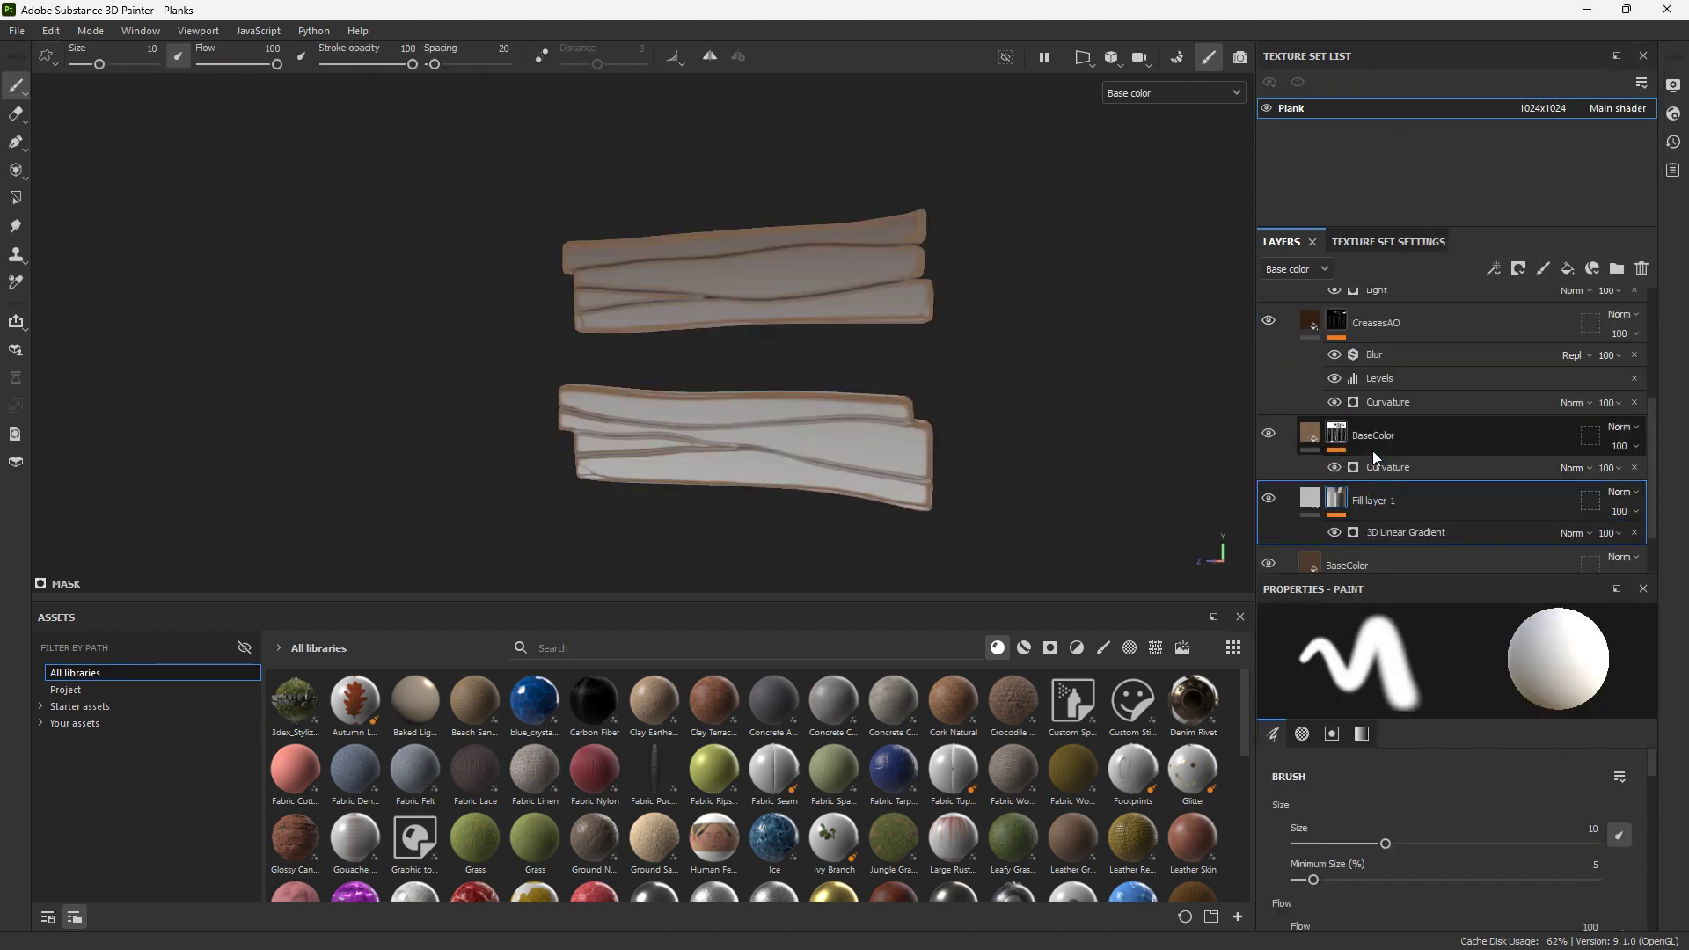
pyautogui.press('Delete')
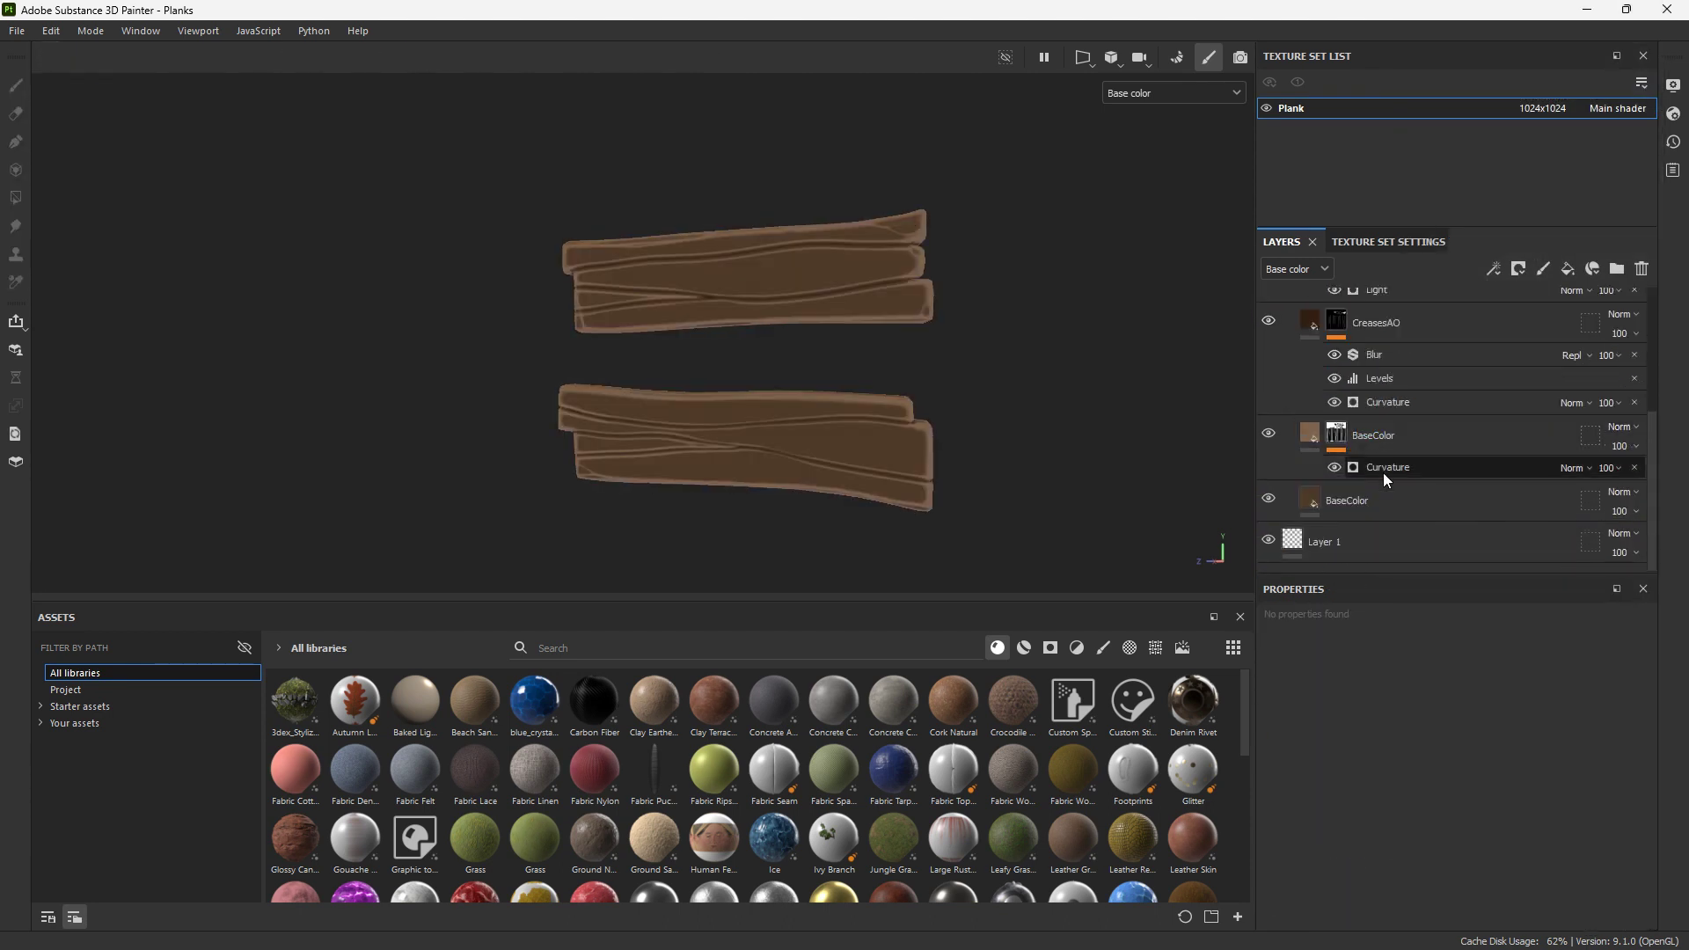
pyautogui.hotkey('ctrl', 'z')
pyautogui.scroll(-1, 1295, 494)
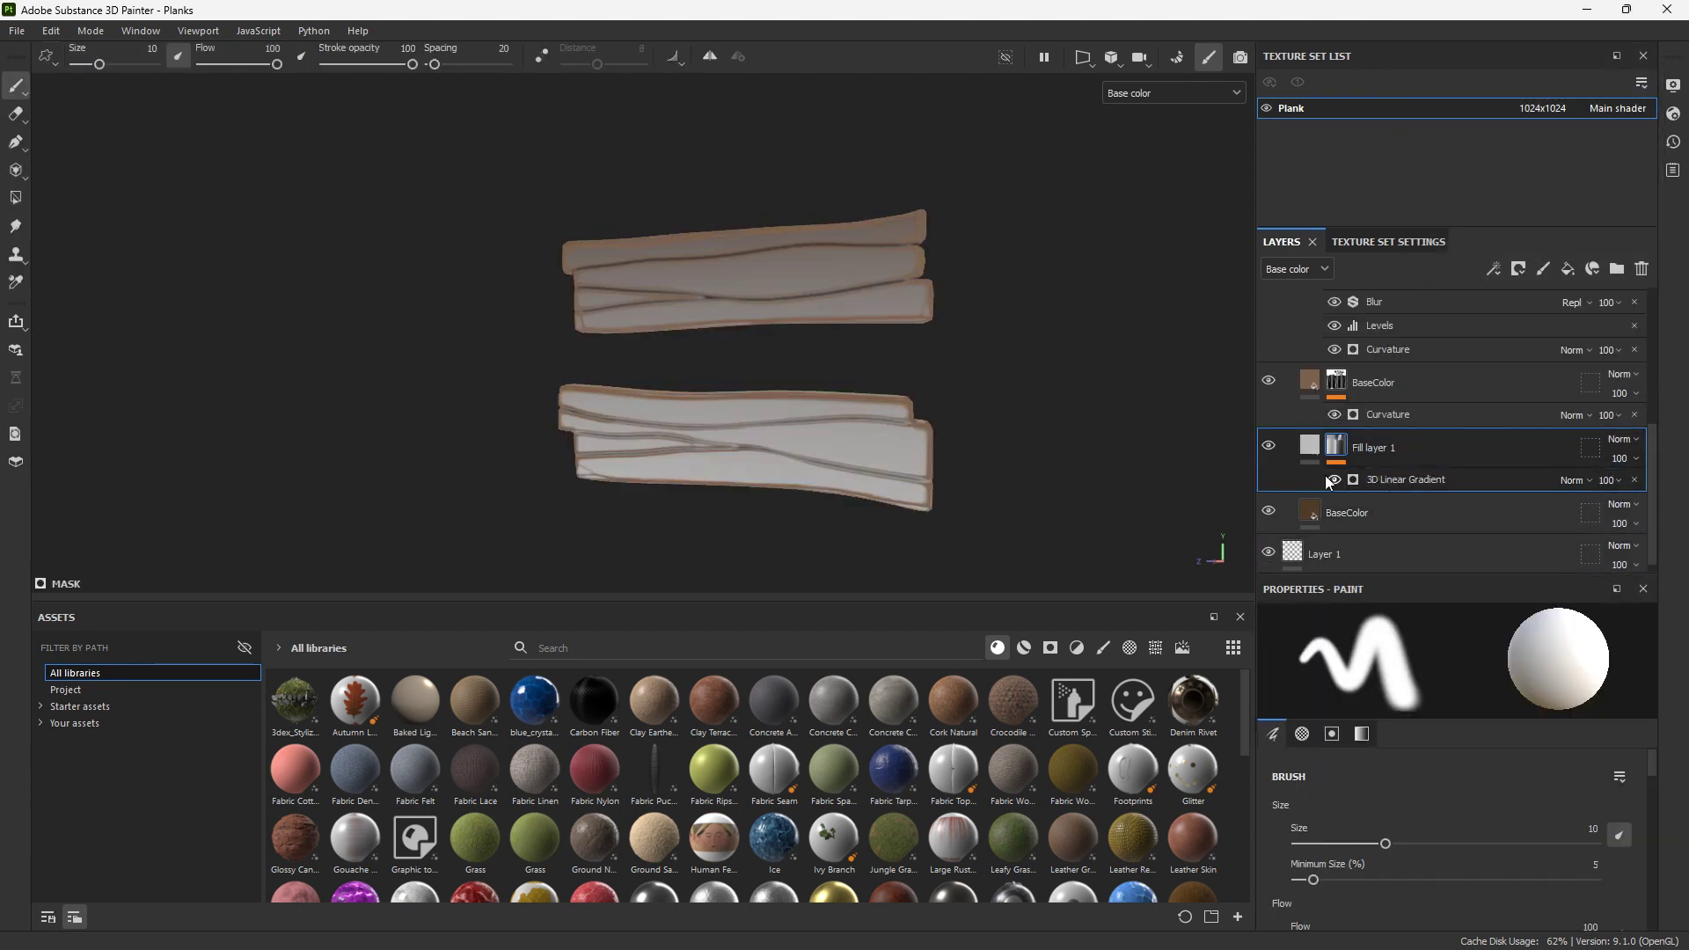
# Sample the BaseColor brown for the gradient-masked fill layer and saturate it to 643D1E
pyautogui.click(1309, 445)
pyautogui.click(1623, 824)
pyautogui.click(1309, 499)
pyautogui.click(1451, 824)
pyautogui.moveTo(1454, 732); pyautogui.dragTo(1476, 736)
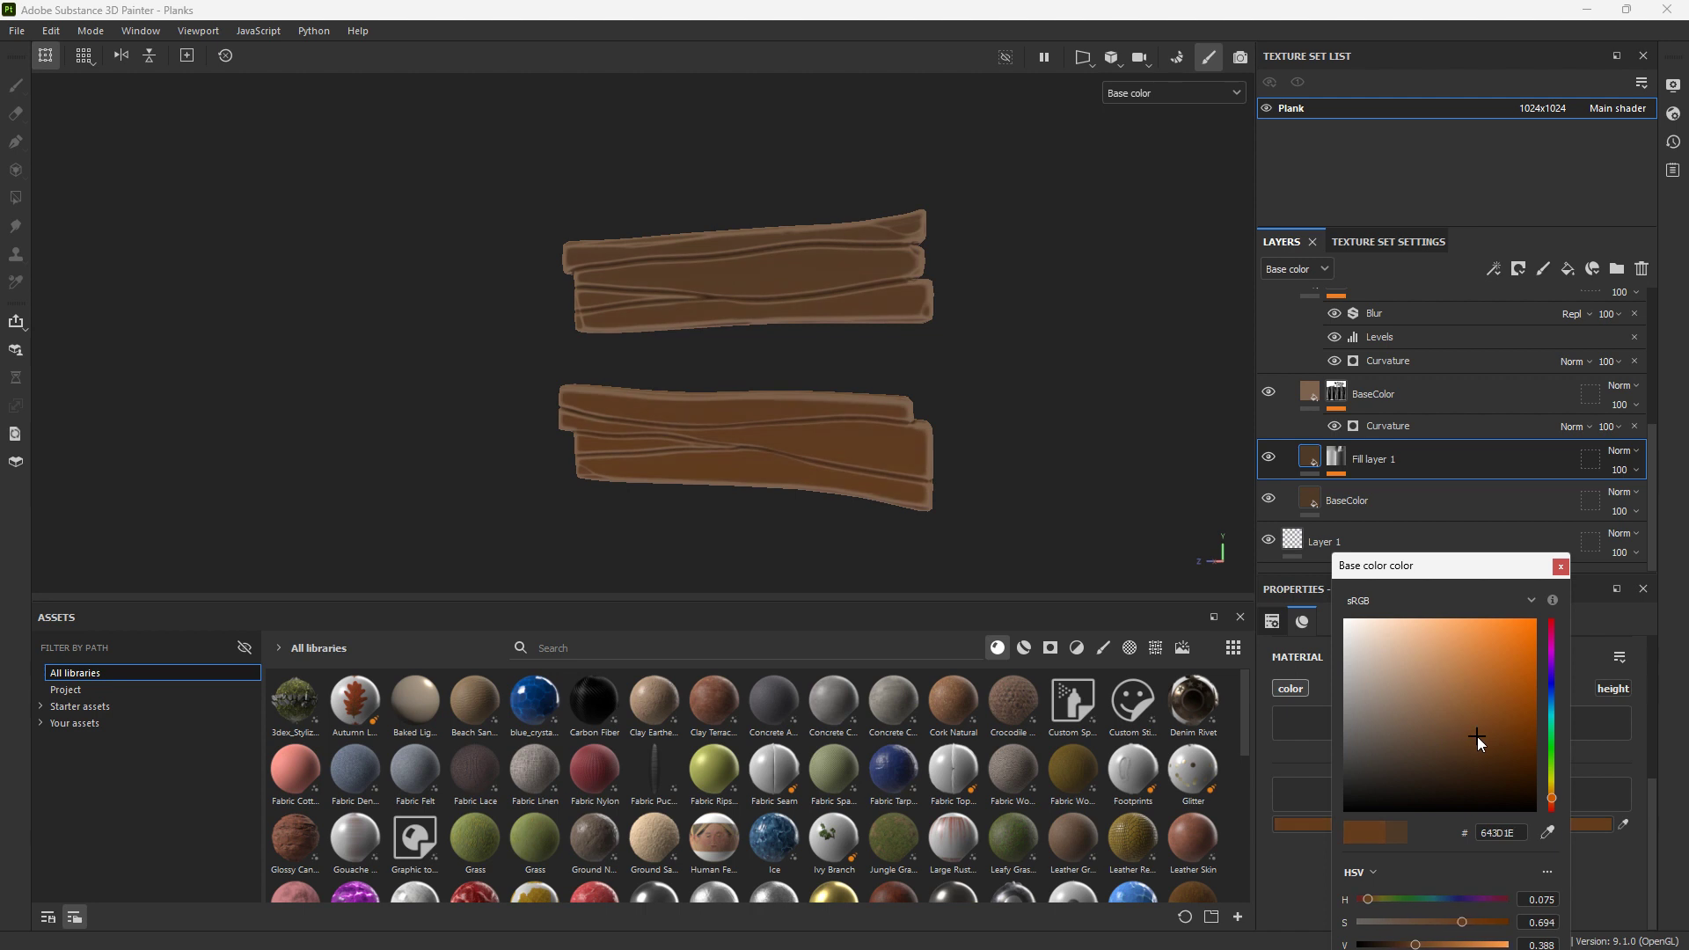
# Shift the gradient-masked fill layer's color to a more saturated reddish brown and set its opacity to 40
pyautogui.click(1552, 801)
pyautogui.click(1560, 566)
pyautogui.click(1495, 824)
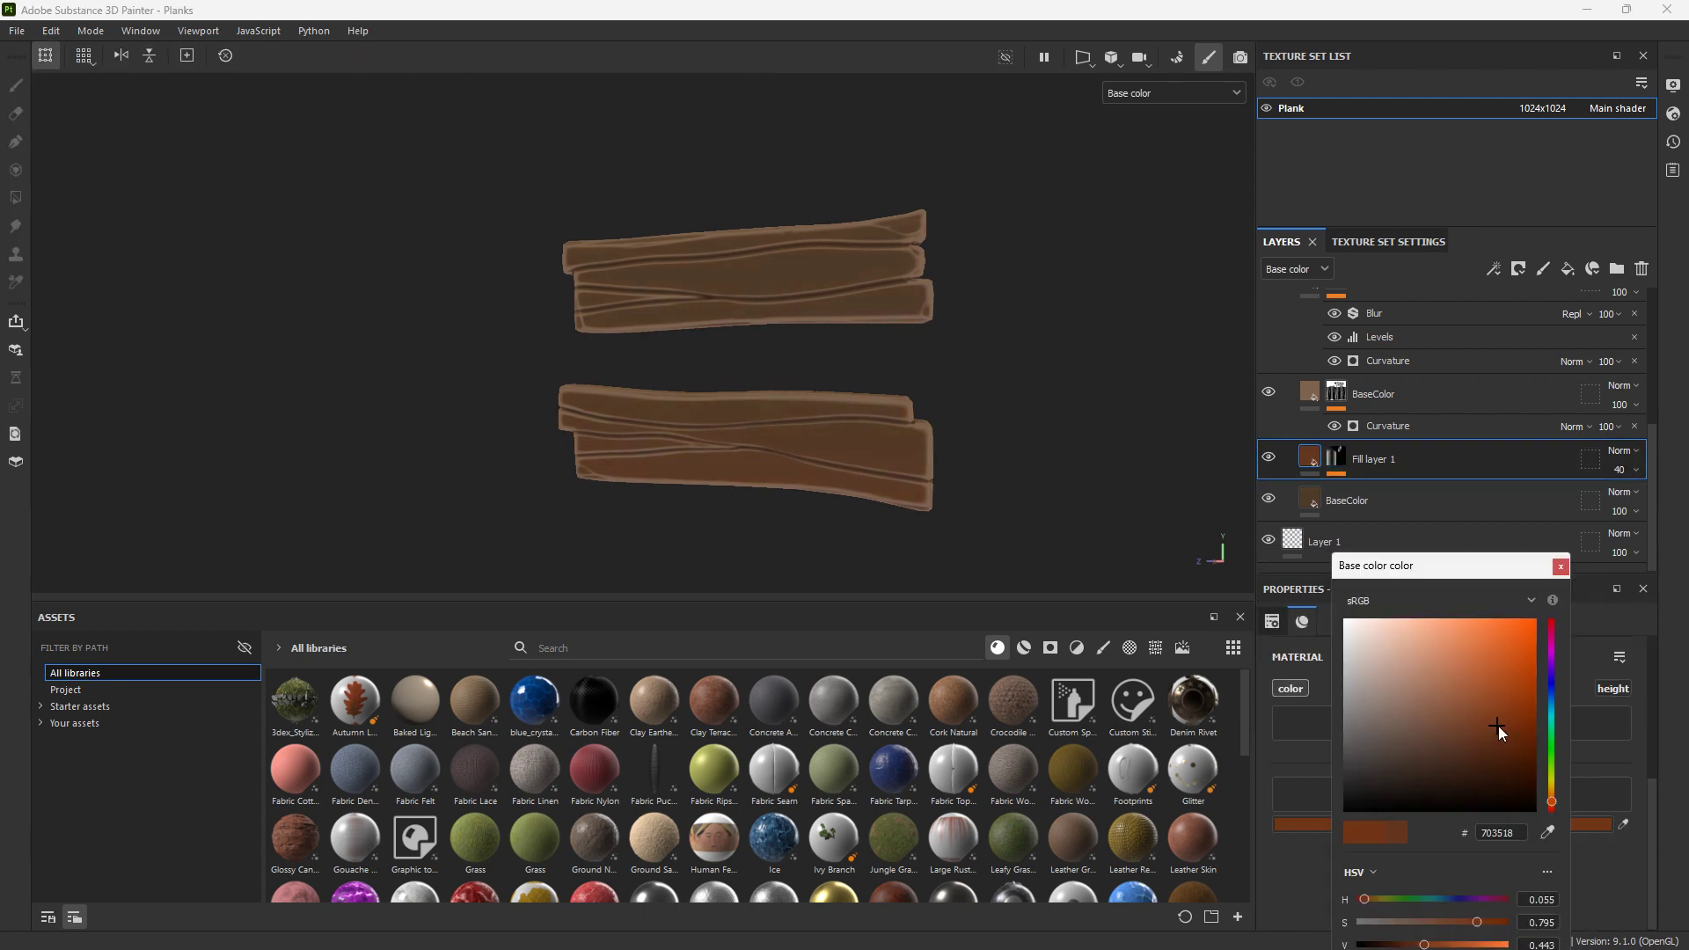
pyautogui.moveTo(1497, 726)
pyautogui.mouseDown()
pyautogui.moveTo(1516, 704)
pyautogui.moveTo(1516, 726)
pyautogui.mouseUp()
pyautogui.click(1361, 471)
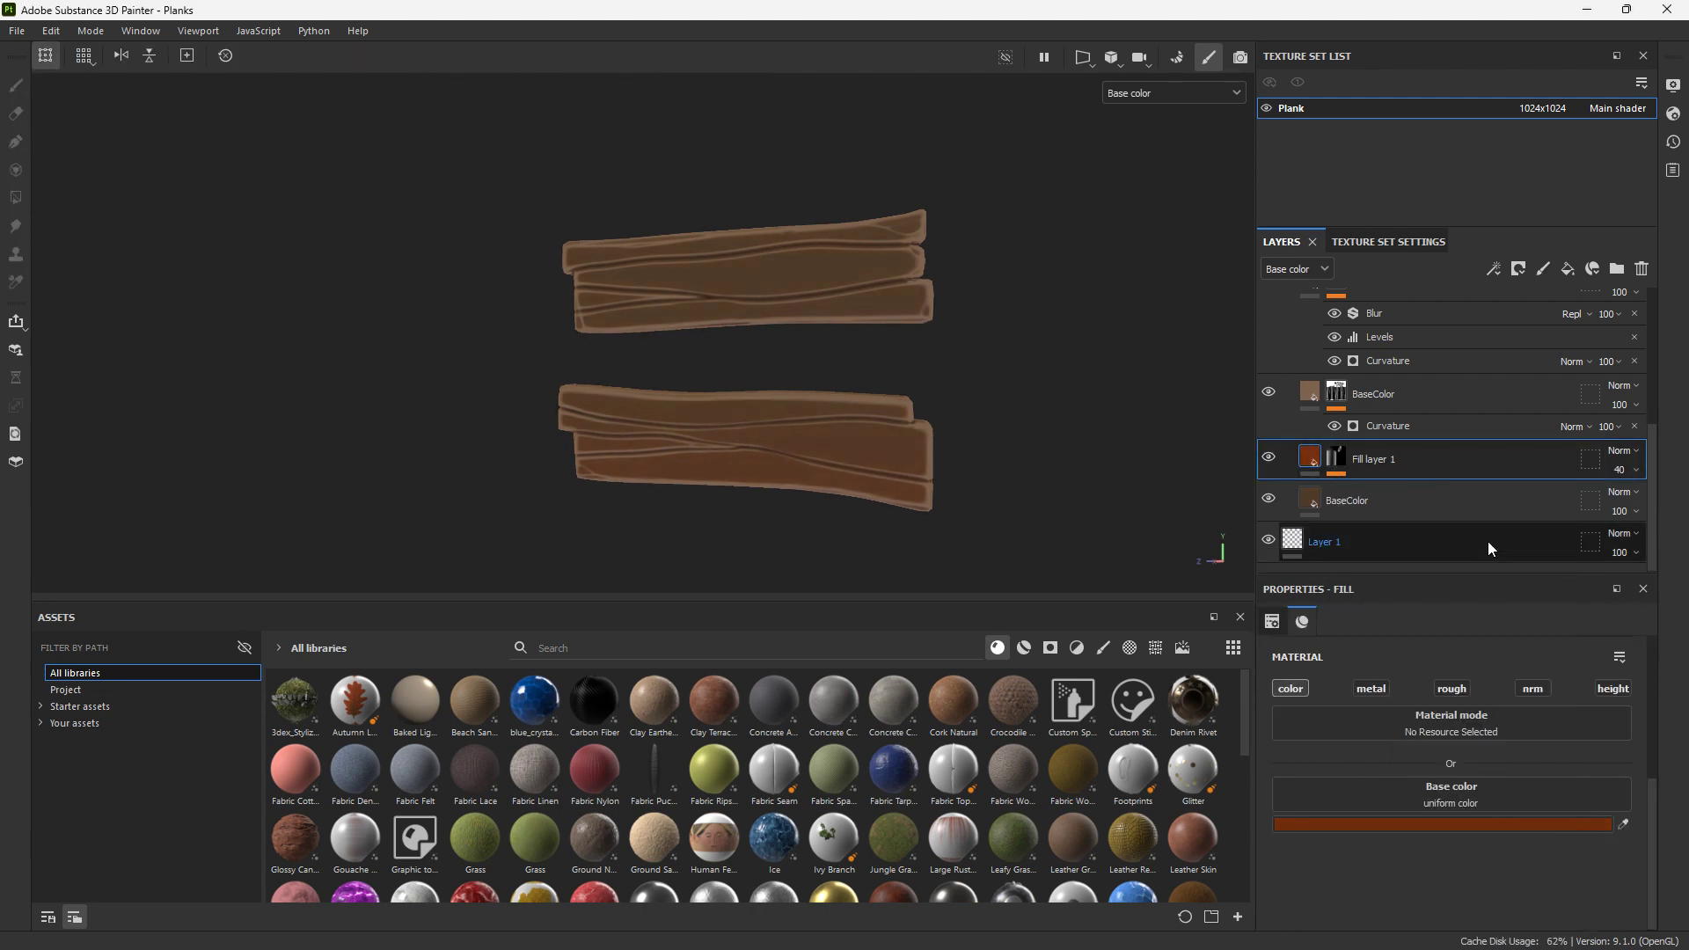
# Add a Gradient Linear 1 fill with planar projection to the mask of Fill layer 1
pyautogui.click(1325, 459)
pyautogui.rightClick(1336, 466)
pyautogui.click(1372, 445)
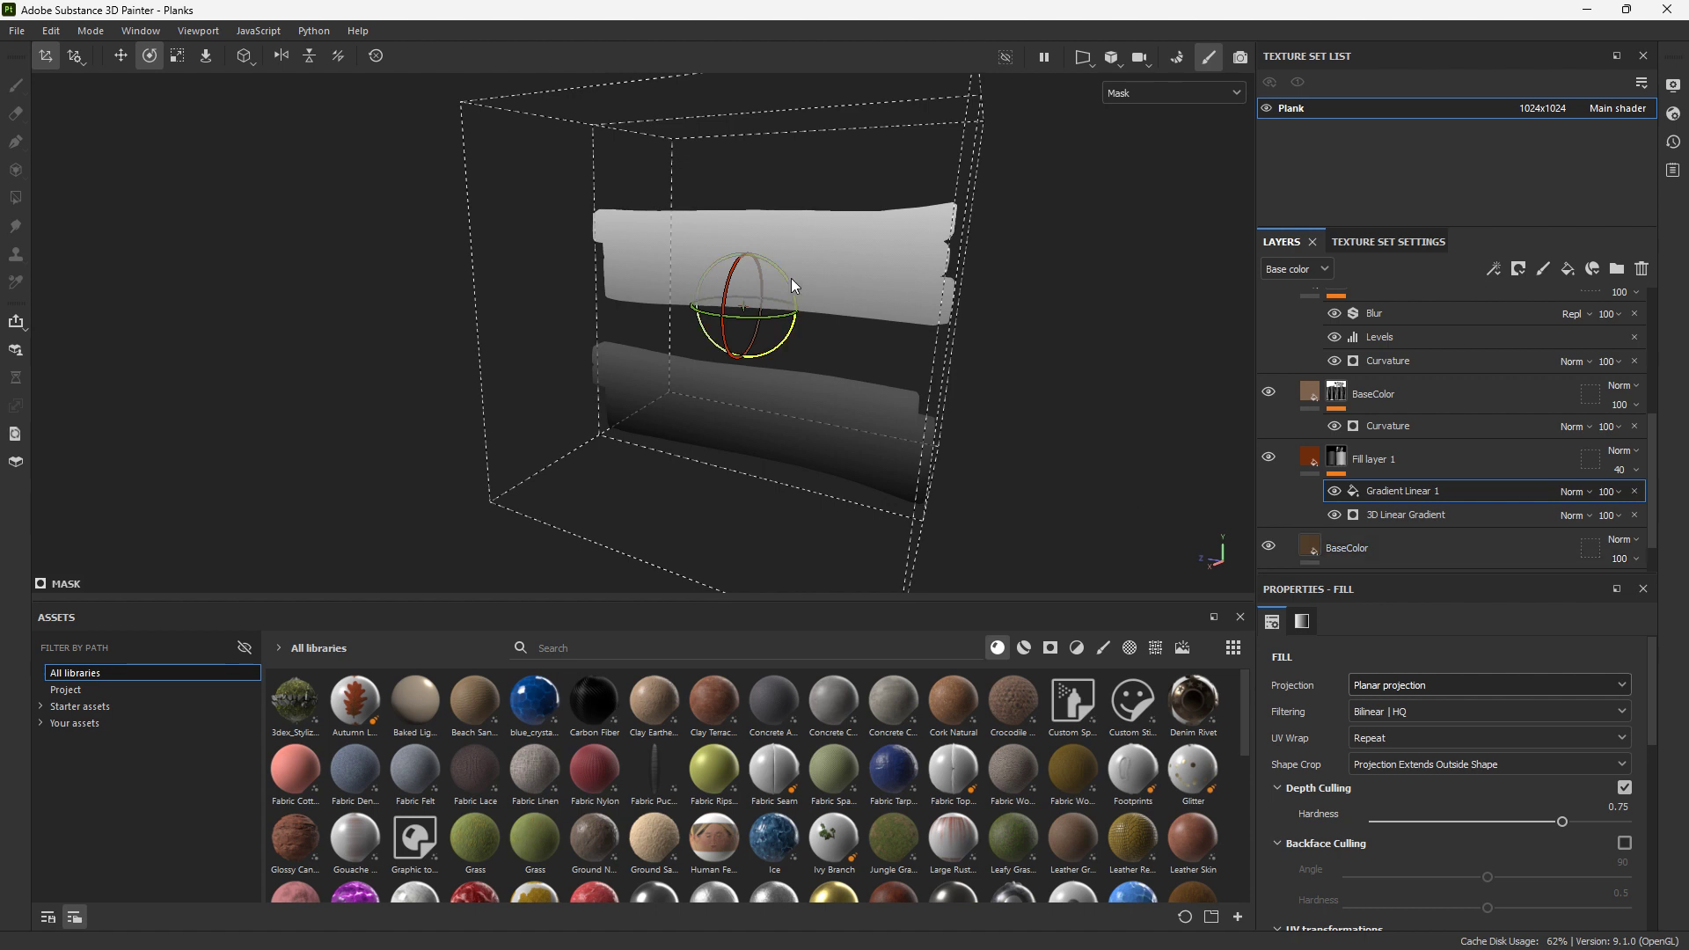
pyautogui.moveTo(790, 278); pyautogui.dragTo(557, 303)
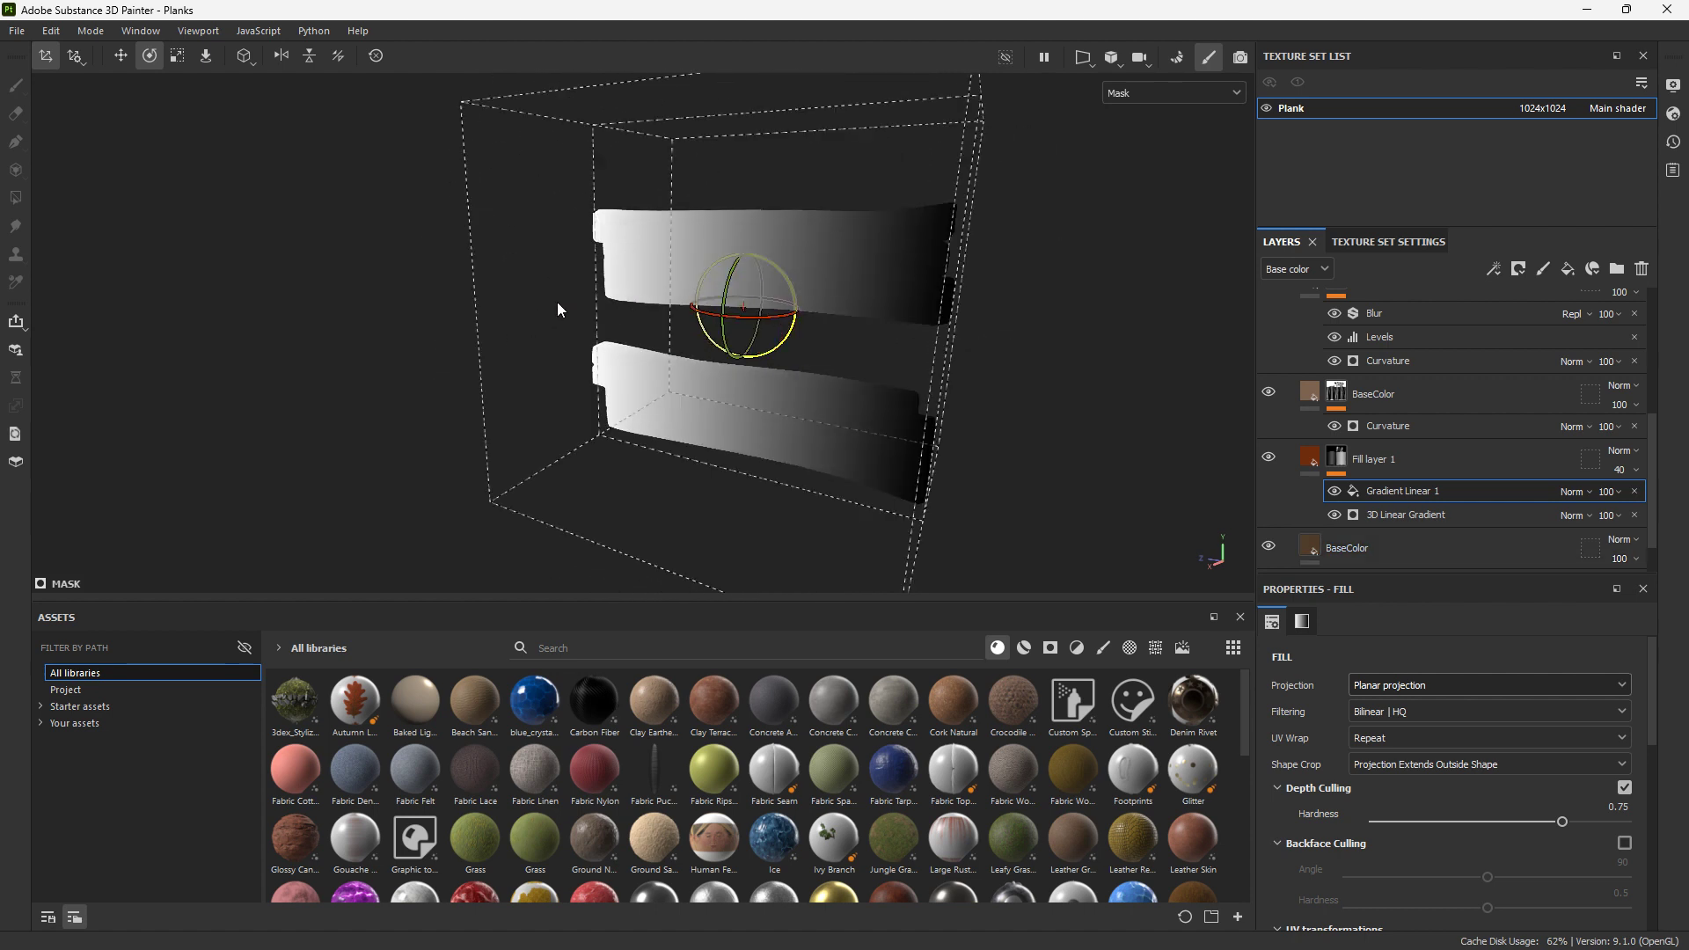
pyautogui.hotkey('ctrl', 'z')
pyautogui.hotkey('ctrl', 'z')
pyautogui.hotkey('ctrl', 'z')
# Set the planar gradient's UV wrap to None and its shape crop to Projection Cropped to Shape
pyautogui.moveTo(785, 261); pyautogui.dragTo(140, 298)
pyautogui.press('w')
pyautogui.moveTo(745, 323)
pyautogui.mouseDown()
pyautogui.moveTo(748, 486)
pyautogui.moveTo(809, 396)
pyautogui.moveTo(752, 362)
pyautogui.moveTo(750, 332)
pyautogui.mouseUp()
pyautogui.click(1489, 737)
pyautogui.click(1381, 756)
pyautogui.press('r')
pyautogui.press('w')
pyautogui.click(1489, 764)
pyautogui.click(1414, 788)
# Scale and move the gradient projection box over the lower plank and hide the 3D Linear Gradient effect
pyautogui.moveTo(866, 418)
pyautogui.keyDown('alt'); pyautogui.mouseDown()
pyautogui.moveTo(934, 485)
pyautogui.moveTo(866, 418)
pyautogui.mouseUp(); pyautogui.keyUp('alt')
pyautogui.press('r')
pyautogui.moveTo(750, 449); pyautogui.dragTo(749, 396)
pyautogui.press('w')
pyautogui.moveTo(749, 372); pyautogui.dragTo(741, 407)
pyautogui.click(1334, 515)
pyautogui.keyDown('alt'); pyautogui.moveTo(818, 387); pyautogui.dragTo(858, 431); pyautogui.keyUp('alt')
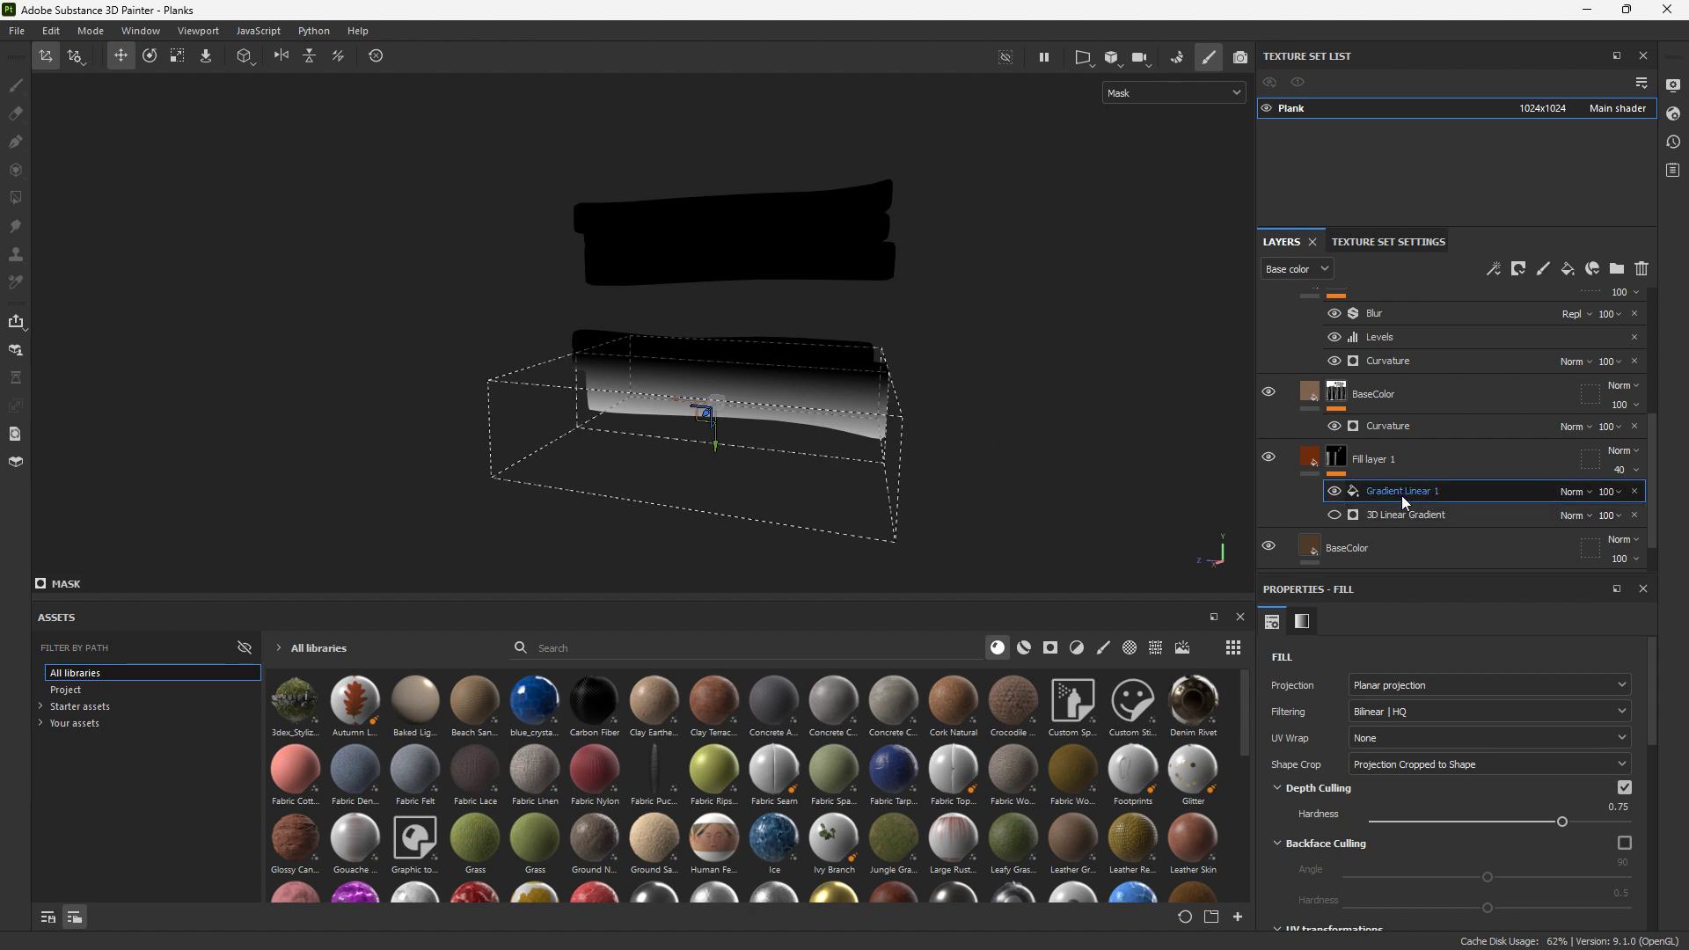
# Duplicate the Gradient Linear 1 fill, move the copy up onto the upper plank, and display the full material
pyautogui.hotkey('ctrl', 'd')
pyautogui.hotkey('ctrl', 'z')
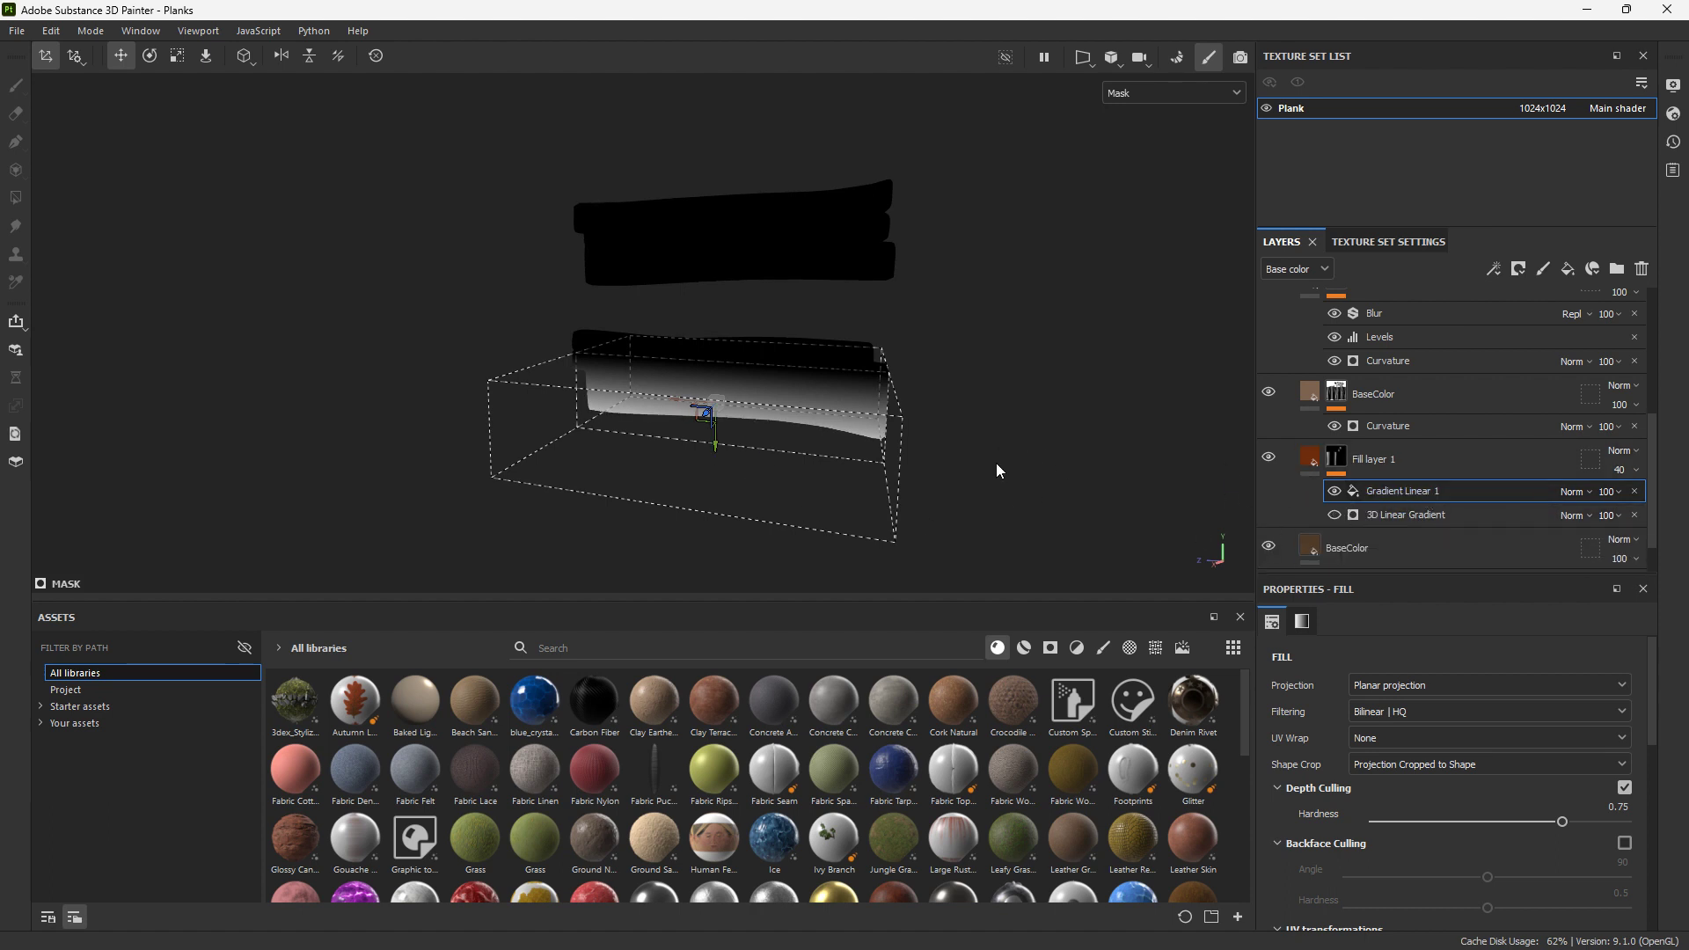
pyautogui.hotkey('ctrl', 'd')
pyautogui.moveTo(717, 444); pyautogui.dragTo(755, 329)
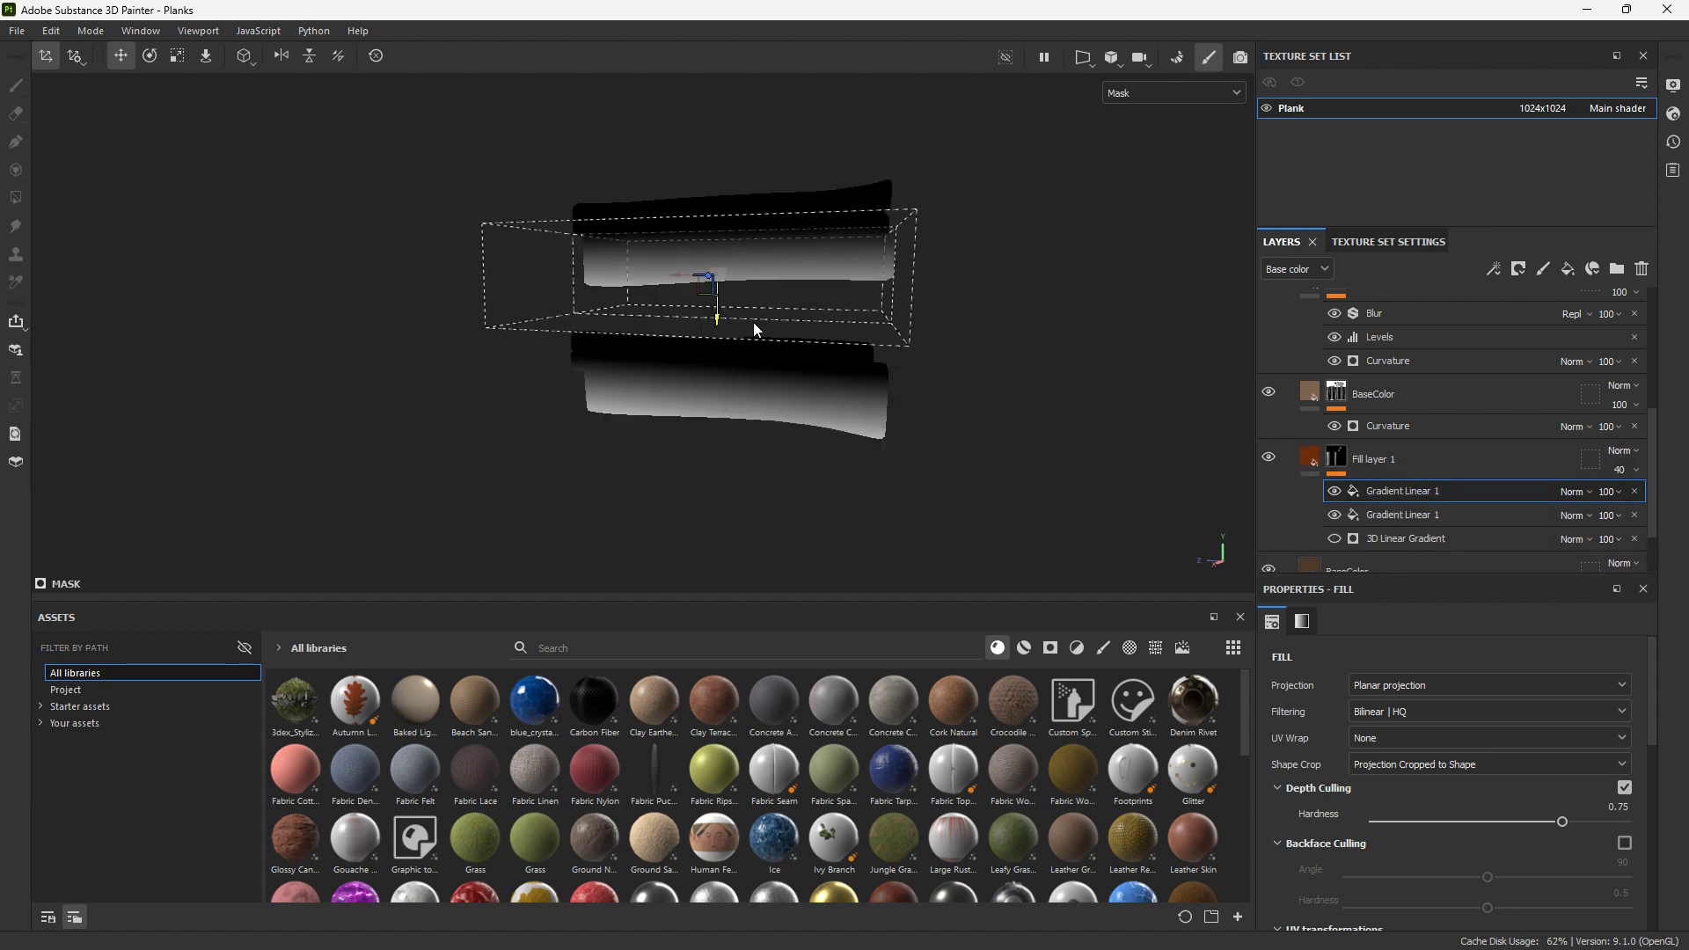
pyautogui.click(1174, 92)
pyautogui.click(1144, 114)
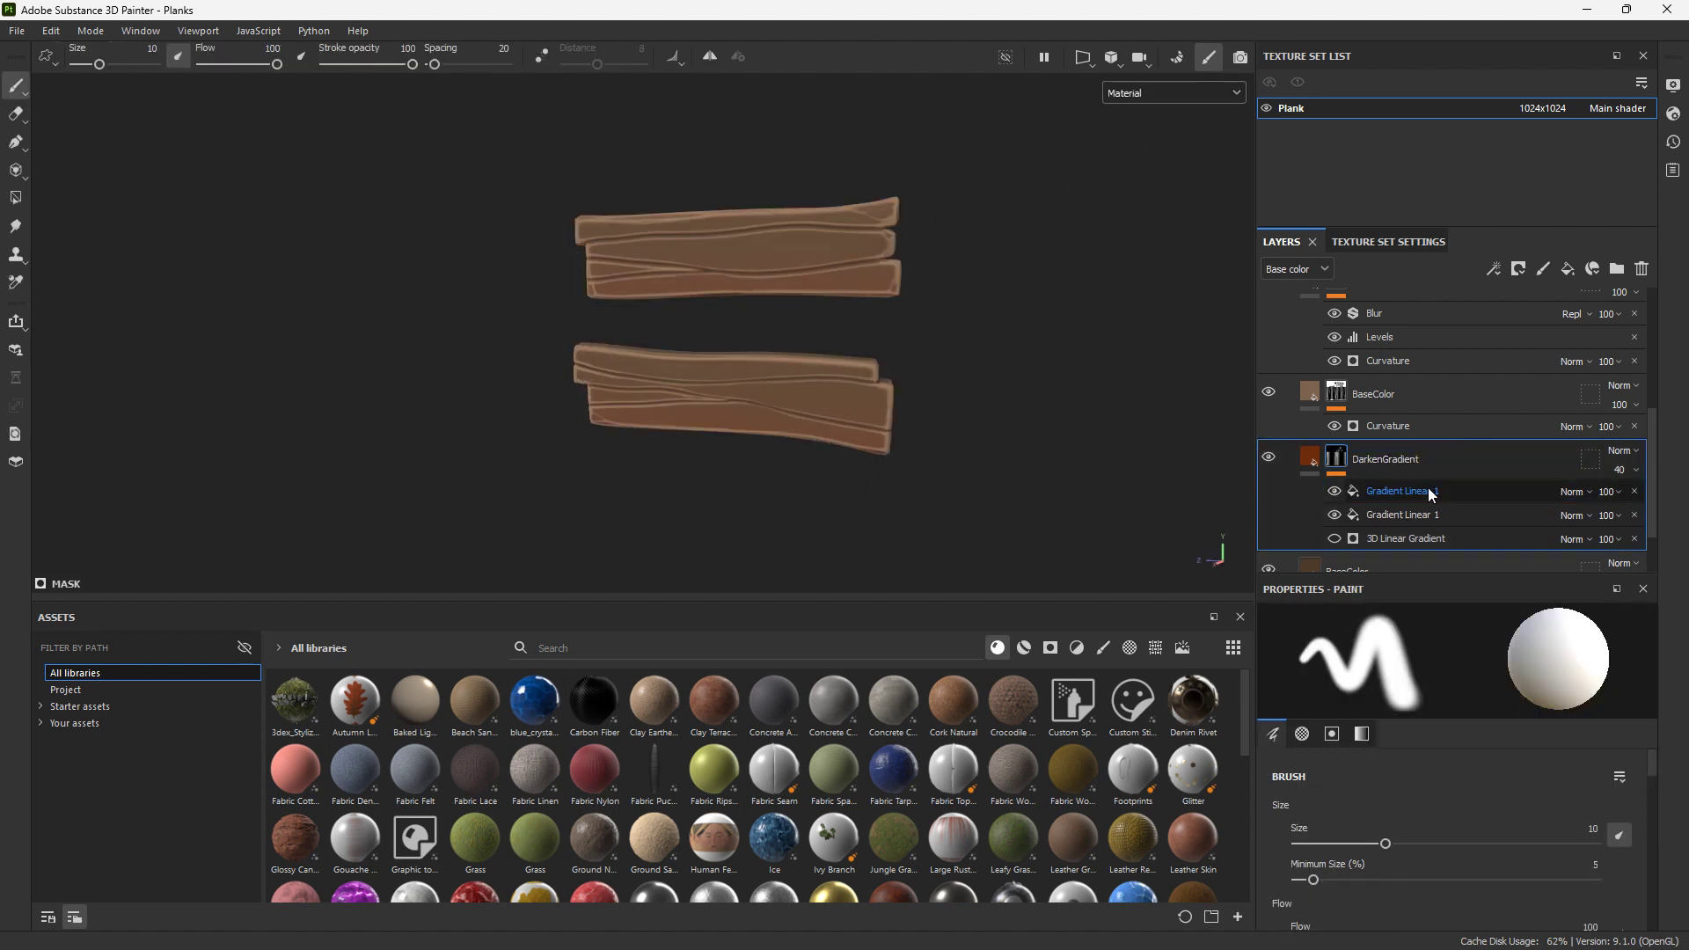
# Duplicate the gradient-masked fill layer, naming the original DarkenGradient and the upper copy LightGradient
pyautogui.hotkey('ctrl', 'd')
pyautogui.doubleClick(1413, 461)
pyautogui.write('LightGradient')
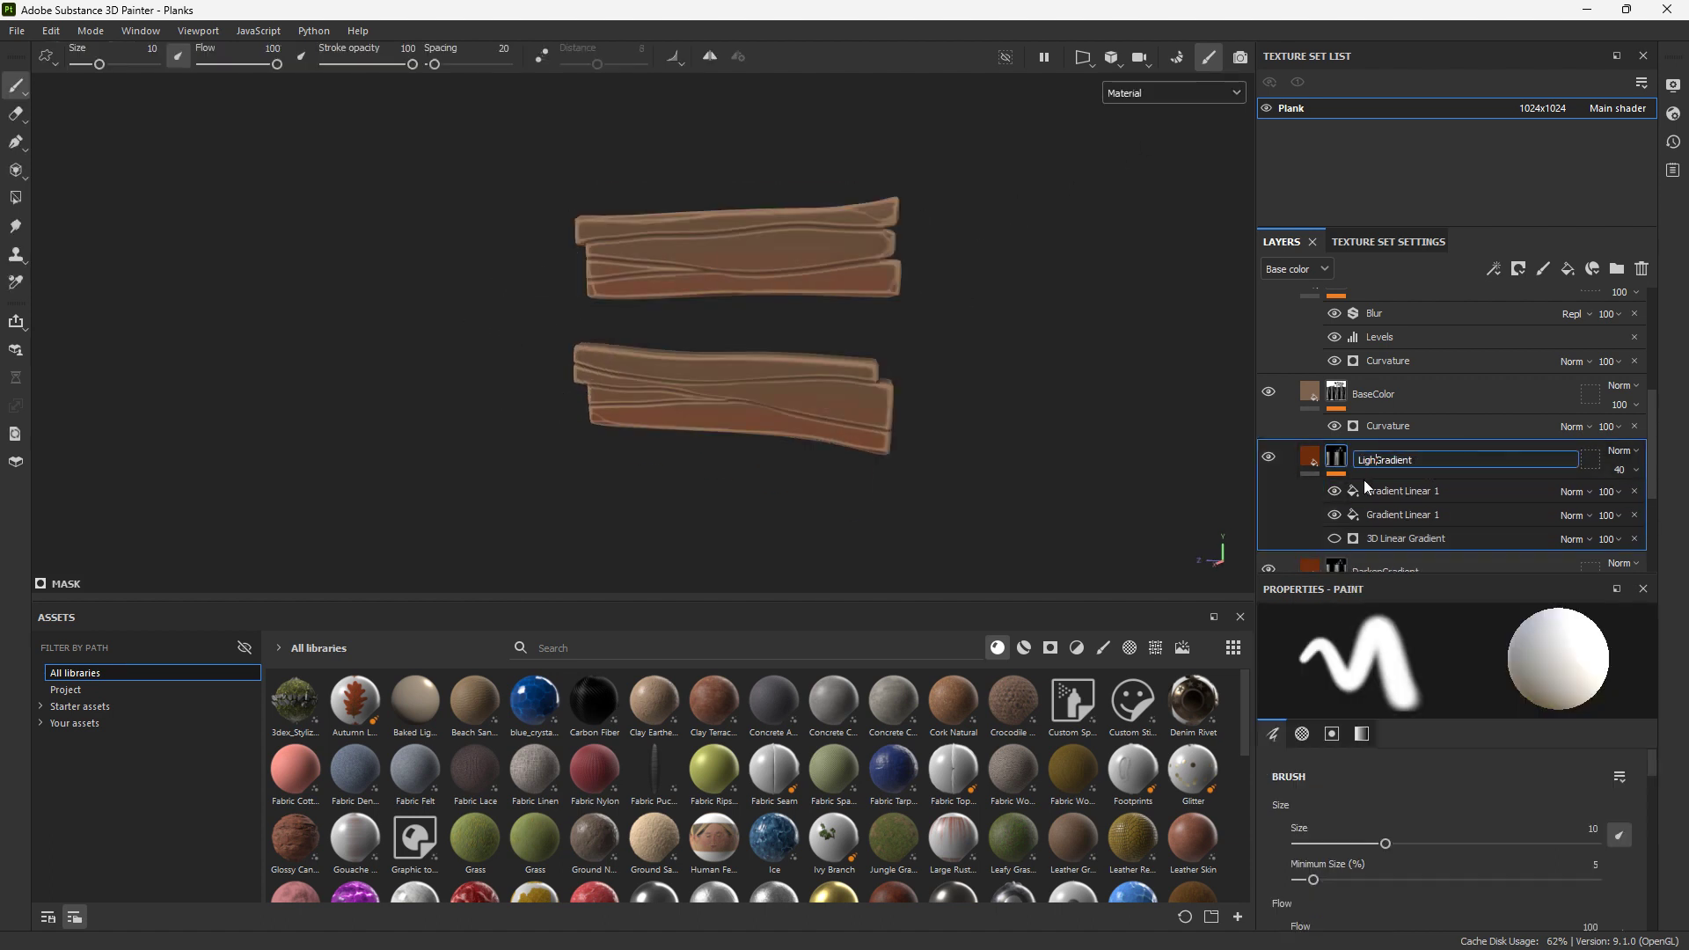
pyautogui.press('Return')
pyautogui.keyDown('alt'); pyautogui.moveTo(399, 361); pyautogui.dragTo(399, 392, button='middle'); pyautogui.keyUp('alt')
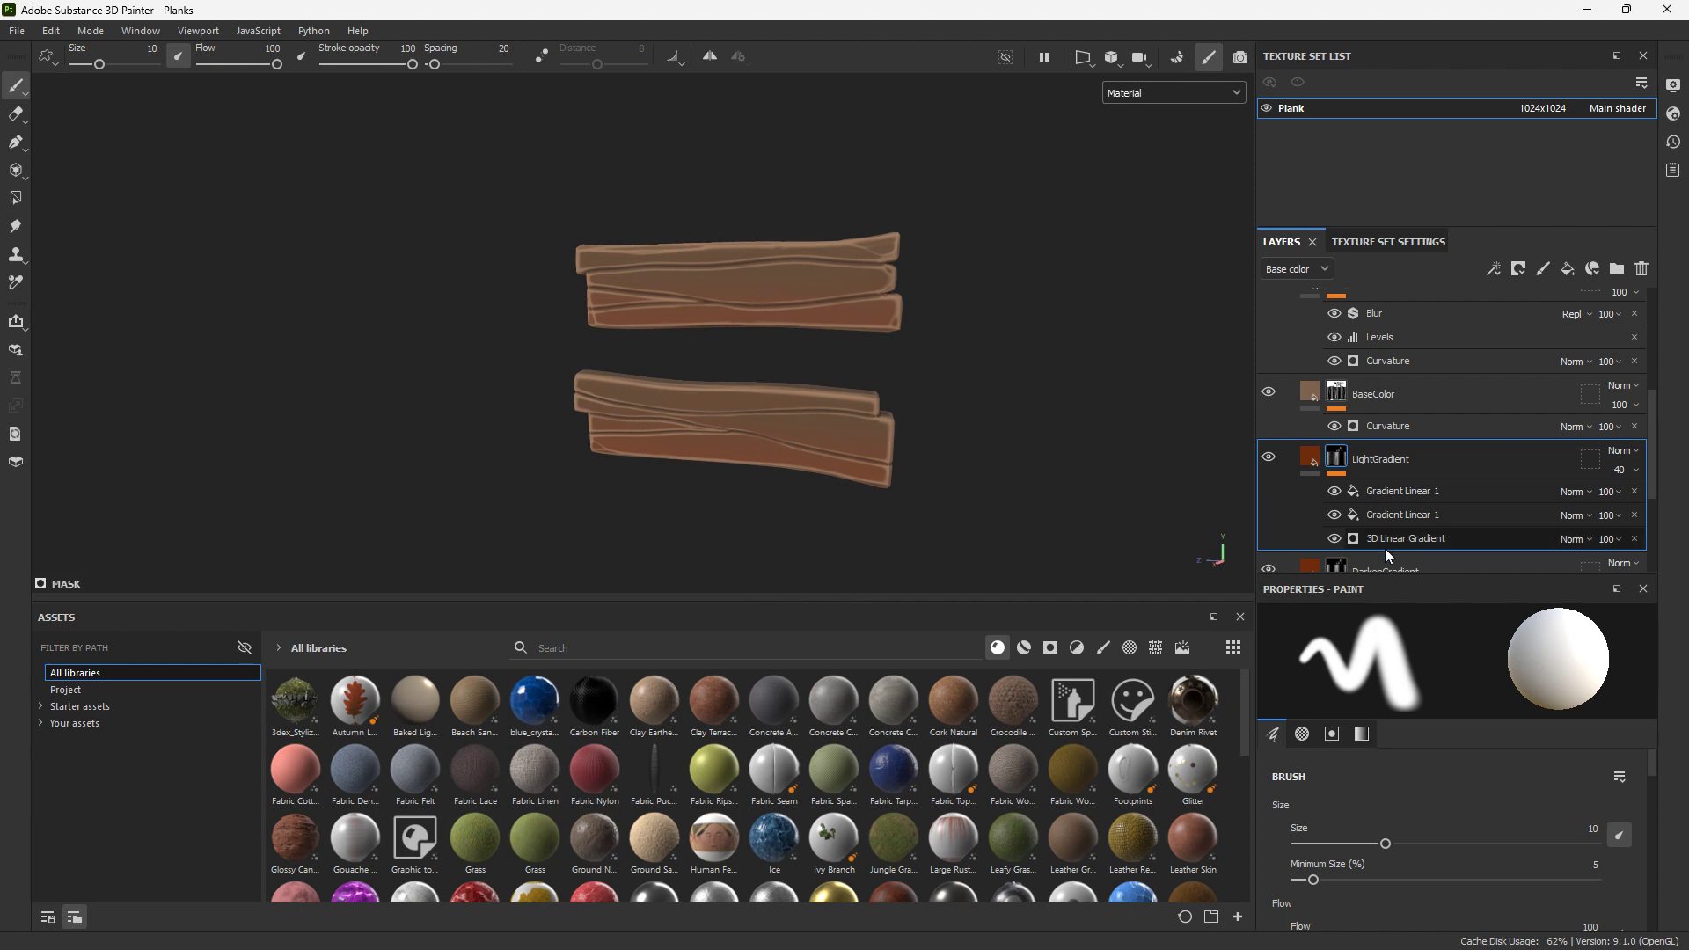
# Change the LightGradient layer's base color to a light pinkish beige
pyautogui.click(1310, 457)
pyautogui.click(1443, 830)
pyautogui.moveTo(1399, 665); pyautogui.dragTo(1401, 671)
pyautogui.click(1560, 567)
# Set Invert to True on both Gradient Linear 1 fills in the LightGradient mask, keeping the 3D Linear Gradient hidden
pyautogui.click(1336, 456)
pyautogui.click(1405, 538)
pyautogui.click(1462, 745)
pyautogui.click(1402, 515)
pyautogui.scroll(-4, 1465, 758)
pyautogui.click(1478, 758)
pyautogui.click(1402, 491)
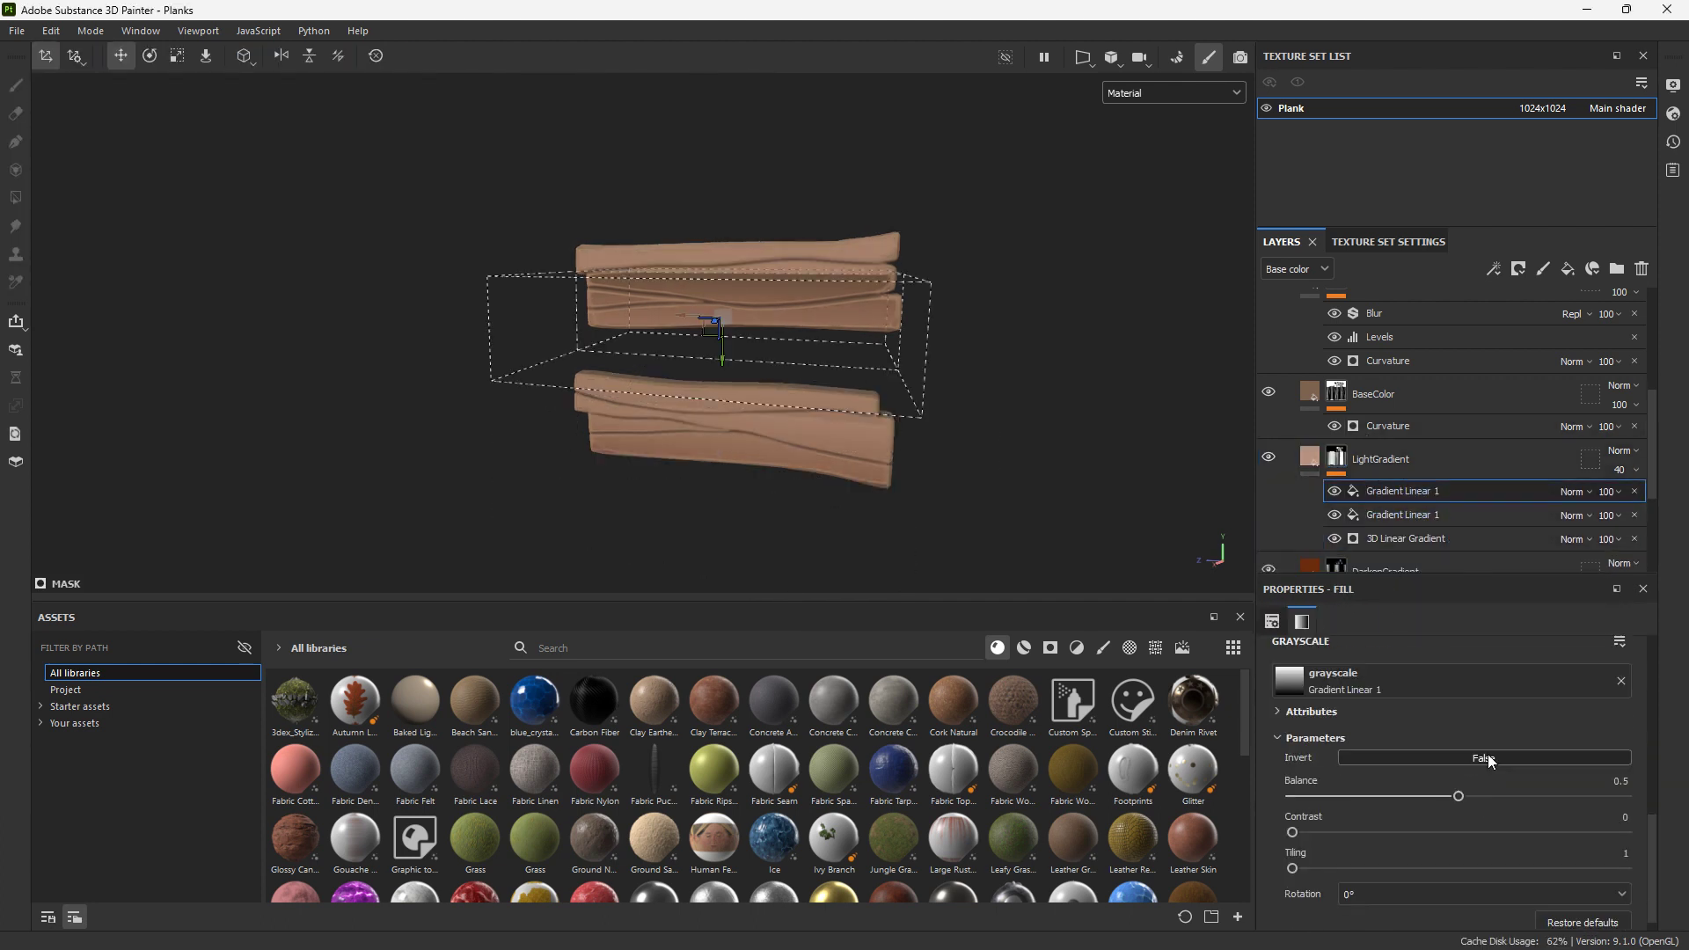
pyautogui.click(1488, 759)
pyautogui.click(1335, 538)
# Move the inverted gradient projections in the LightGradient mask upward over the planks
pyautogui.click(1402, 515)
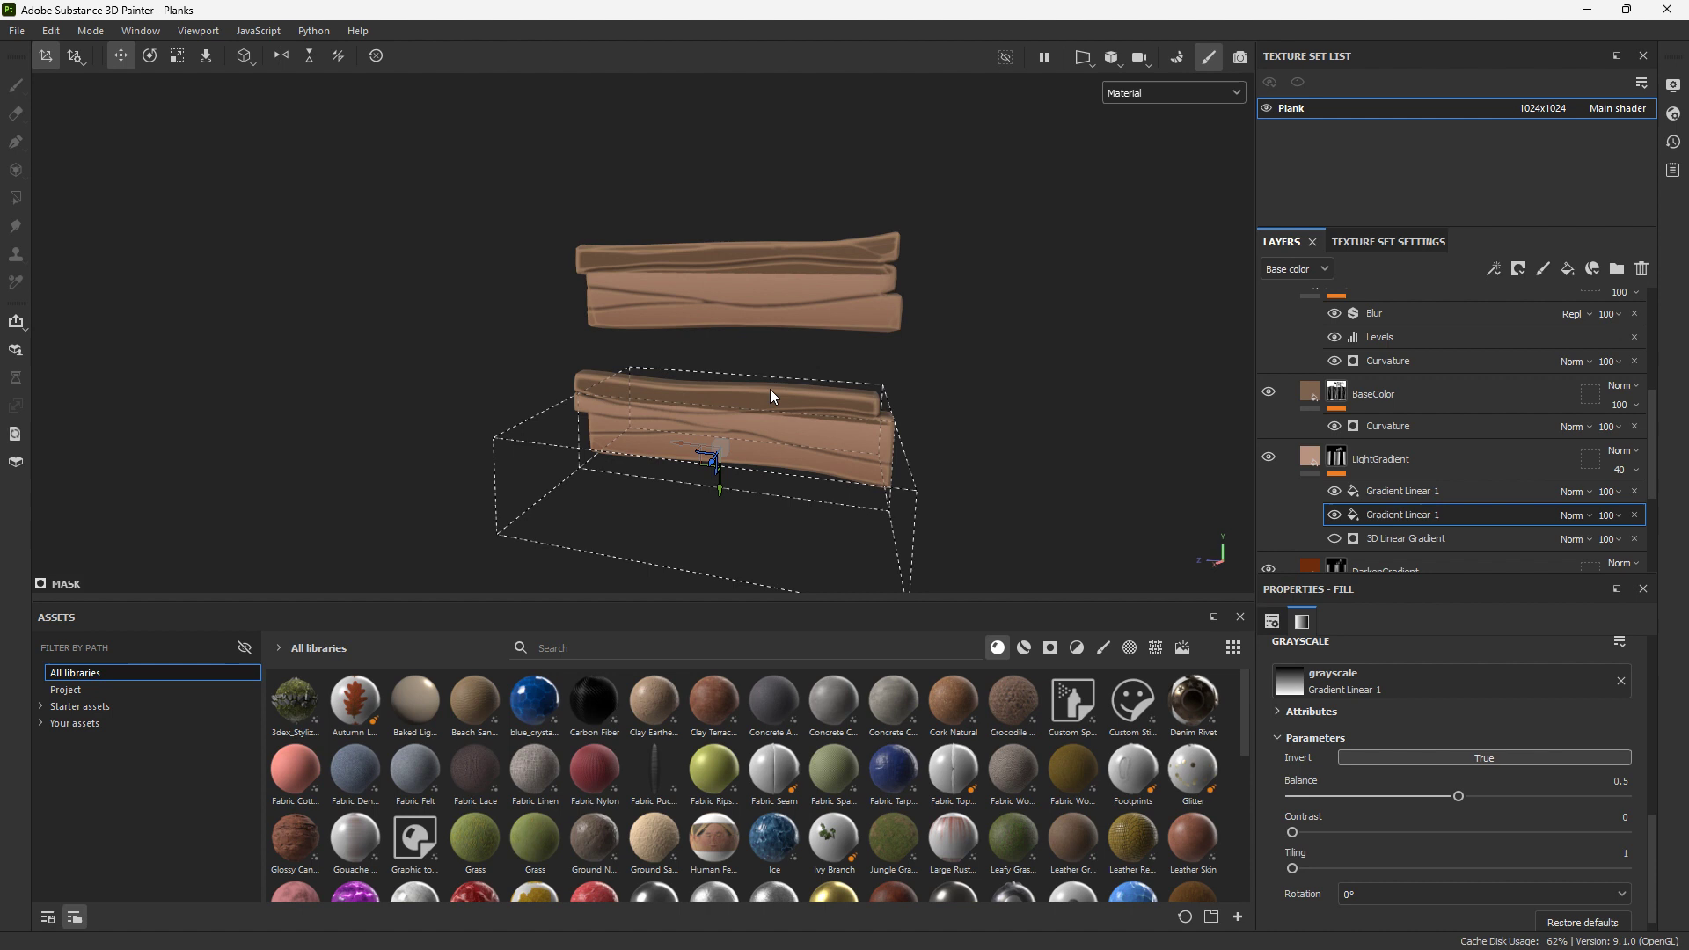
pyautogui.click(1398, 490)
pyautogui.keyDown('alt'); pyautogui.moveTo(723, 283); pyautogui.dragTo(1003, 374); pyautogui.keyUp('alt')
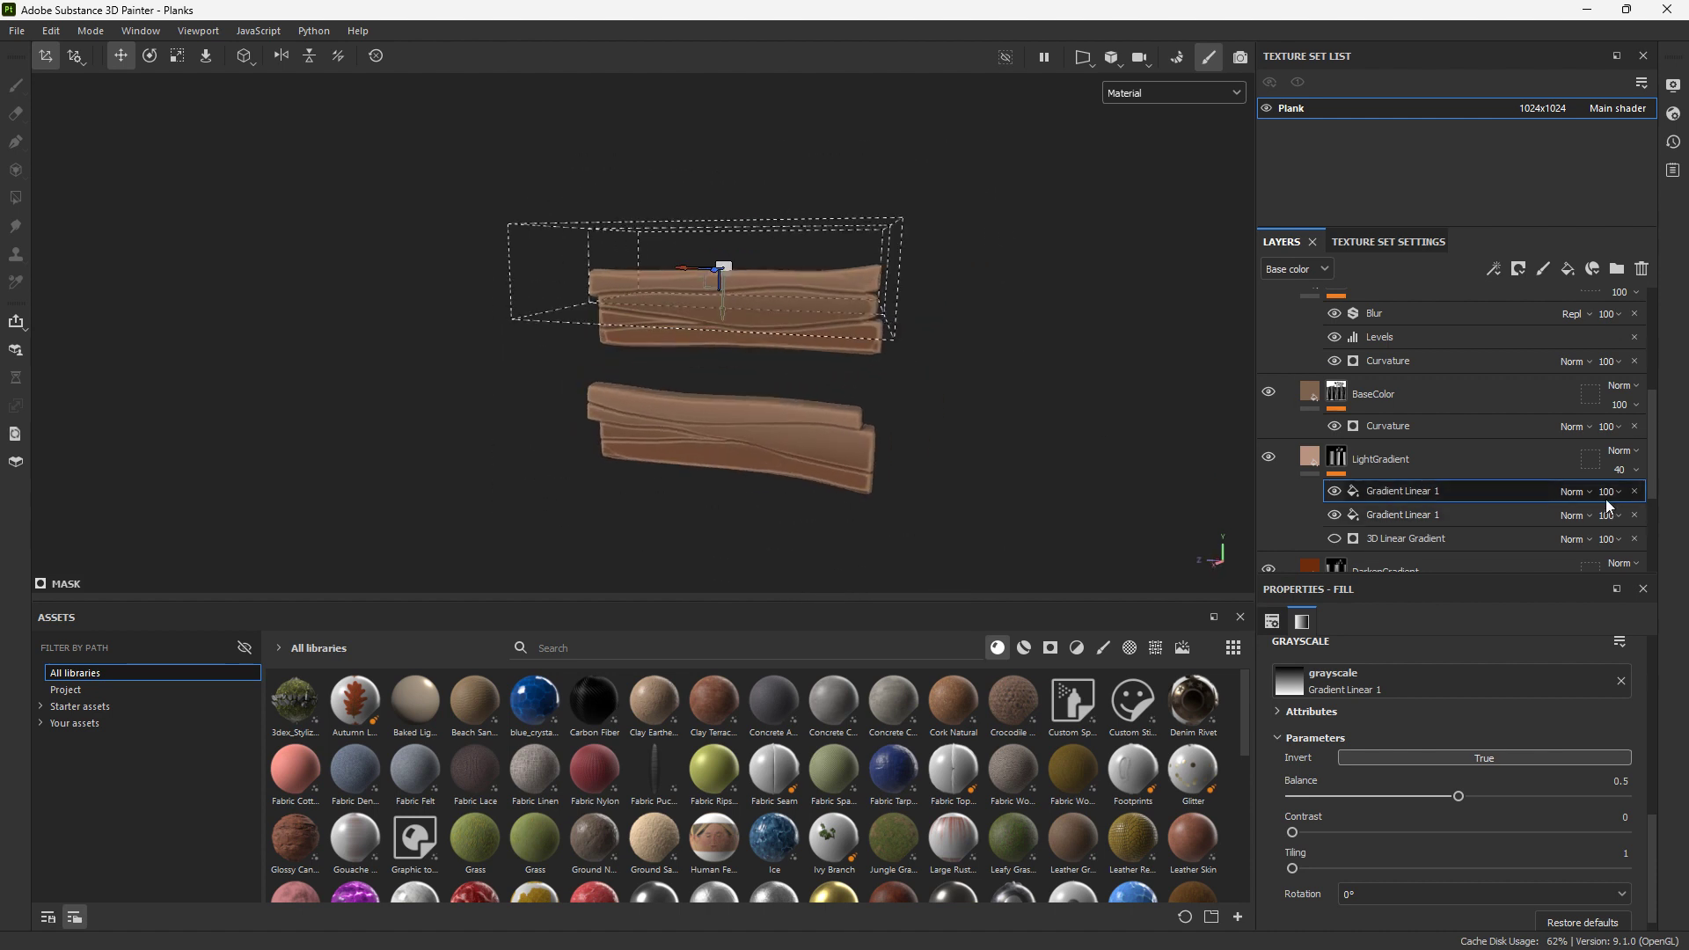
# Set the LightGradient layer's opacity to 21 and the DarkenGradient layer's opacity to 32
pyautogui.moveTo(1632, 512); pyautogui.dragTo(1630, 508)
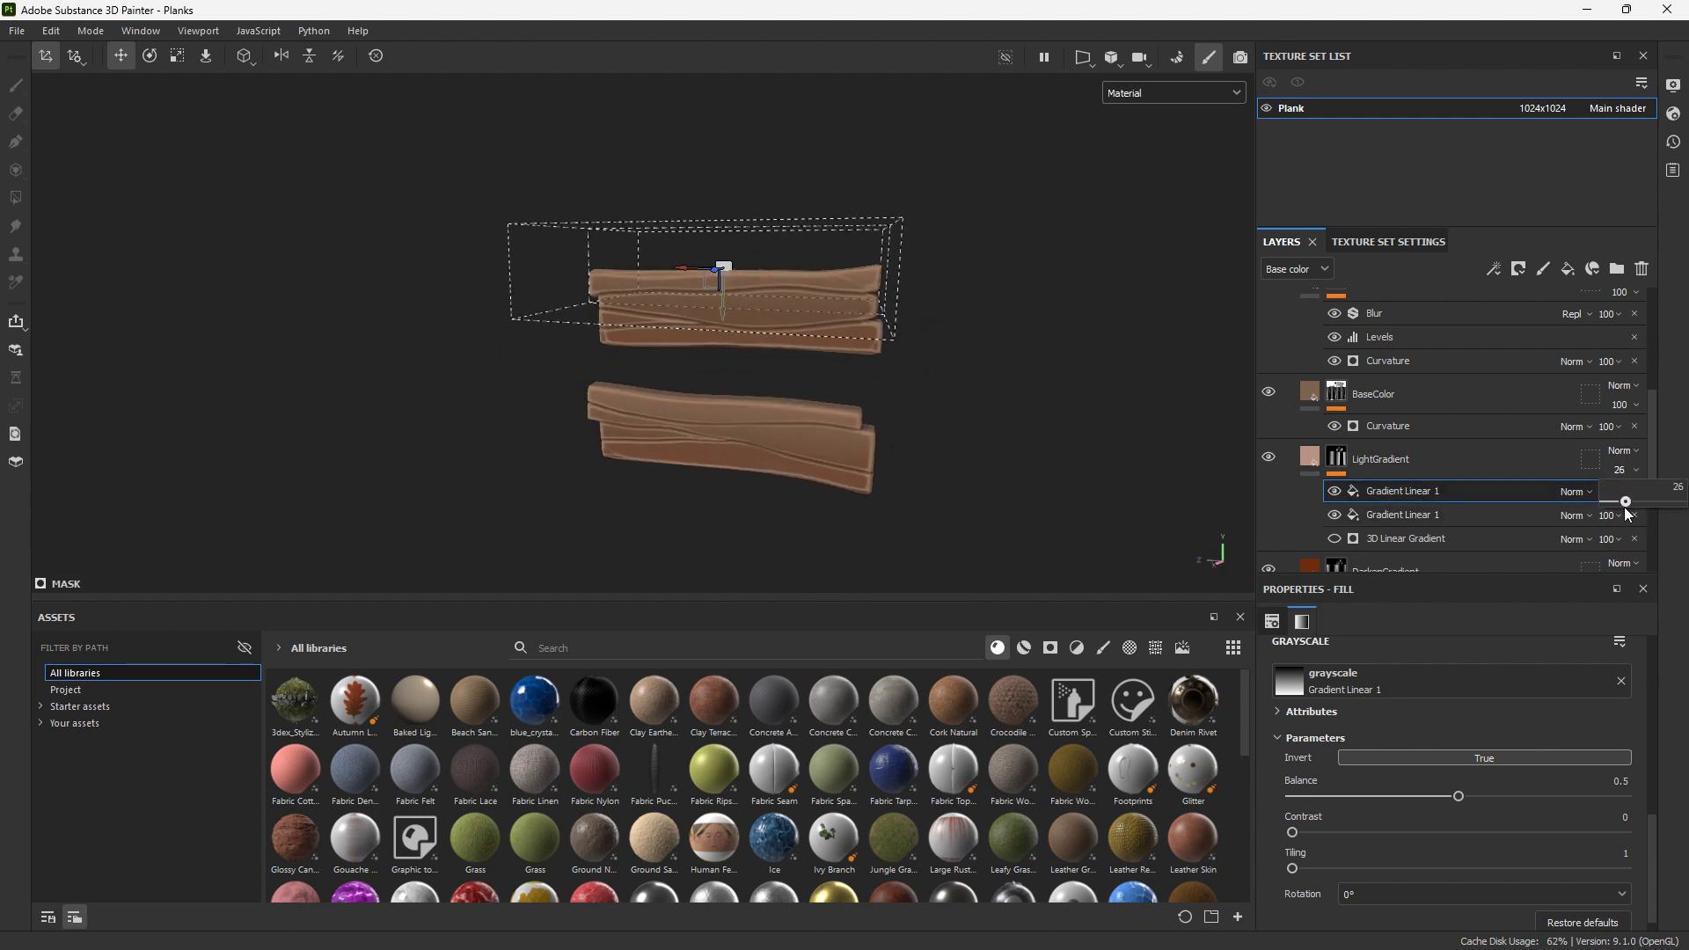
pyautogui.scroll(-3, 1406, 551)
pyautogui.click(1623, 424)
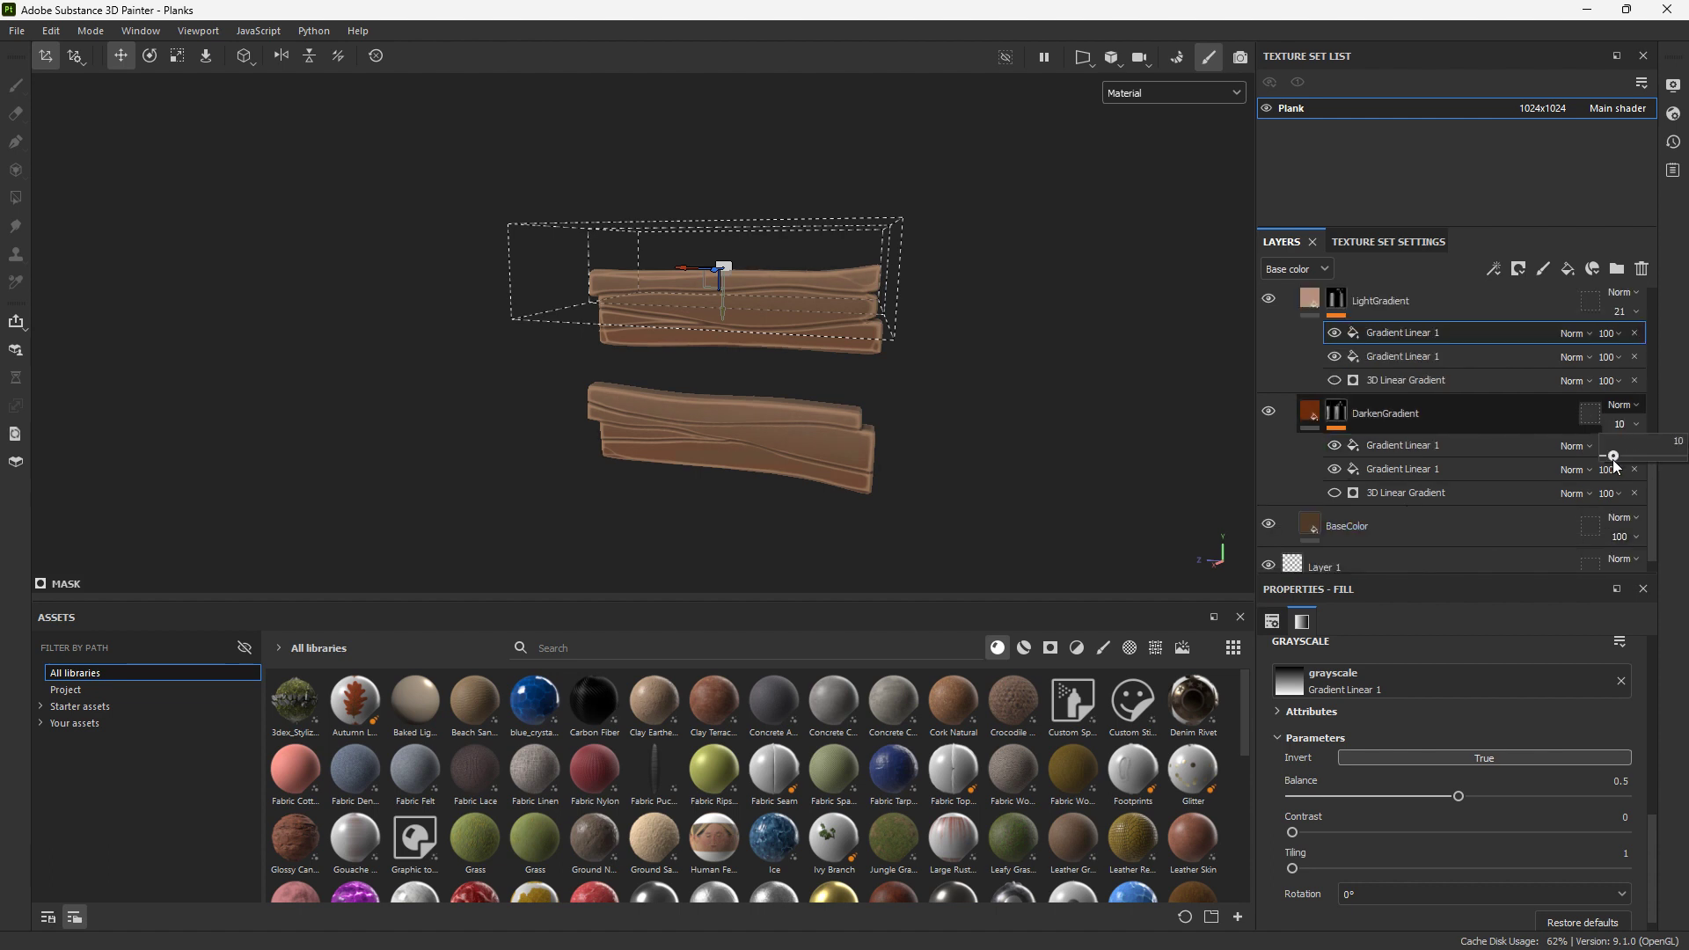
pyautogui.keyDown('alt'); pyautogui.moveTo(765, 453); pyautogui.dragTo(651, 457); pyautogui.keyUp('alt')
# Enlarge the layer stack area and collapse the Base folder
pyautogui.click(1398, 302)
pyautogui.keyDown('alt'); pyautogui.moveTo(703, 290); pyautogui.dragTo(853, 234); pyautogui.keyUp('alt')
pyautogui.scroll(4, 852, 234)
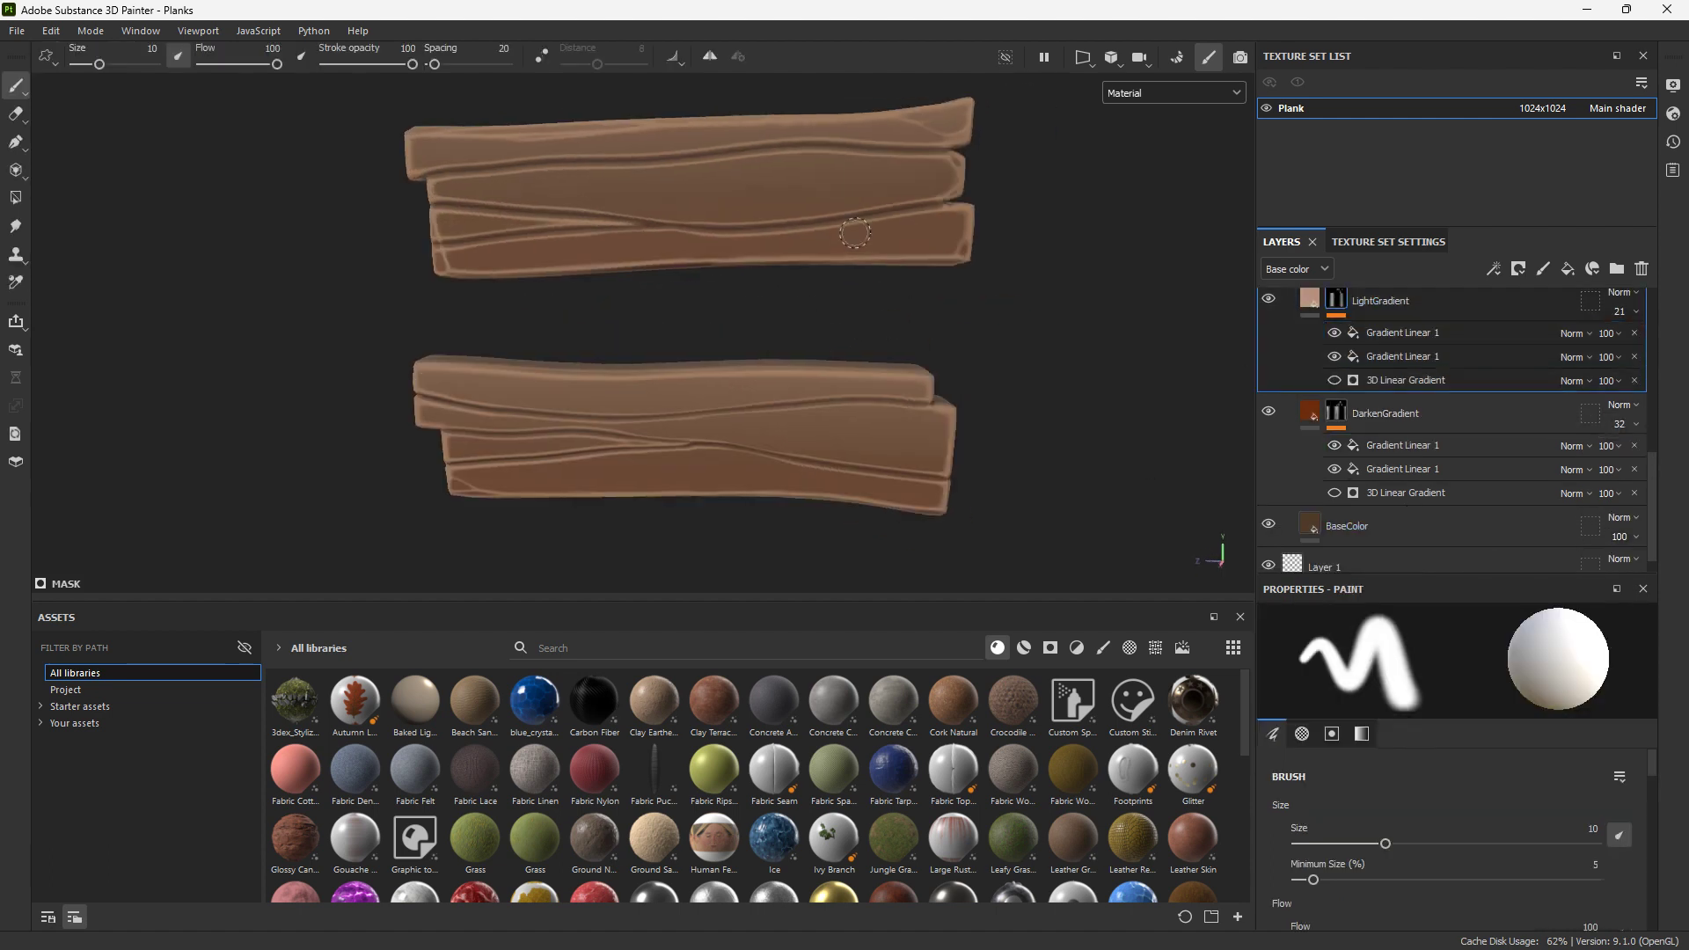
pyautogui.scroll(-2, 852, 234)
pyautogui.scroll(5, 1425, 475)
pyautogui.moveTo(1424, 574); pyautogui.dragTo(1425, 726)
pyautogui.scroll(1, 1336, 475)
pyautogui.click(1289, 390)
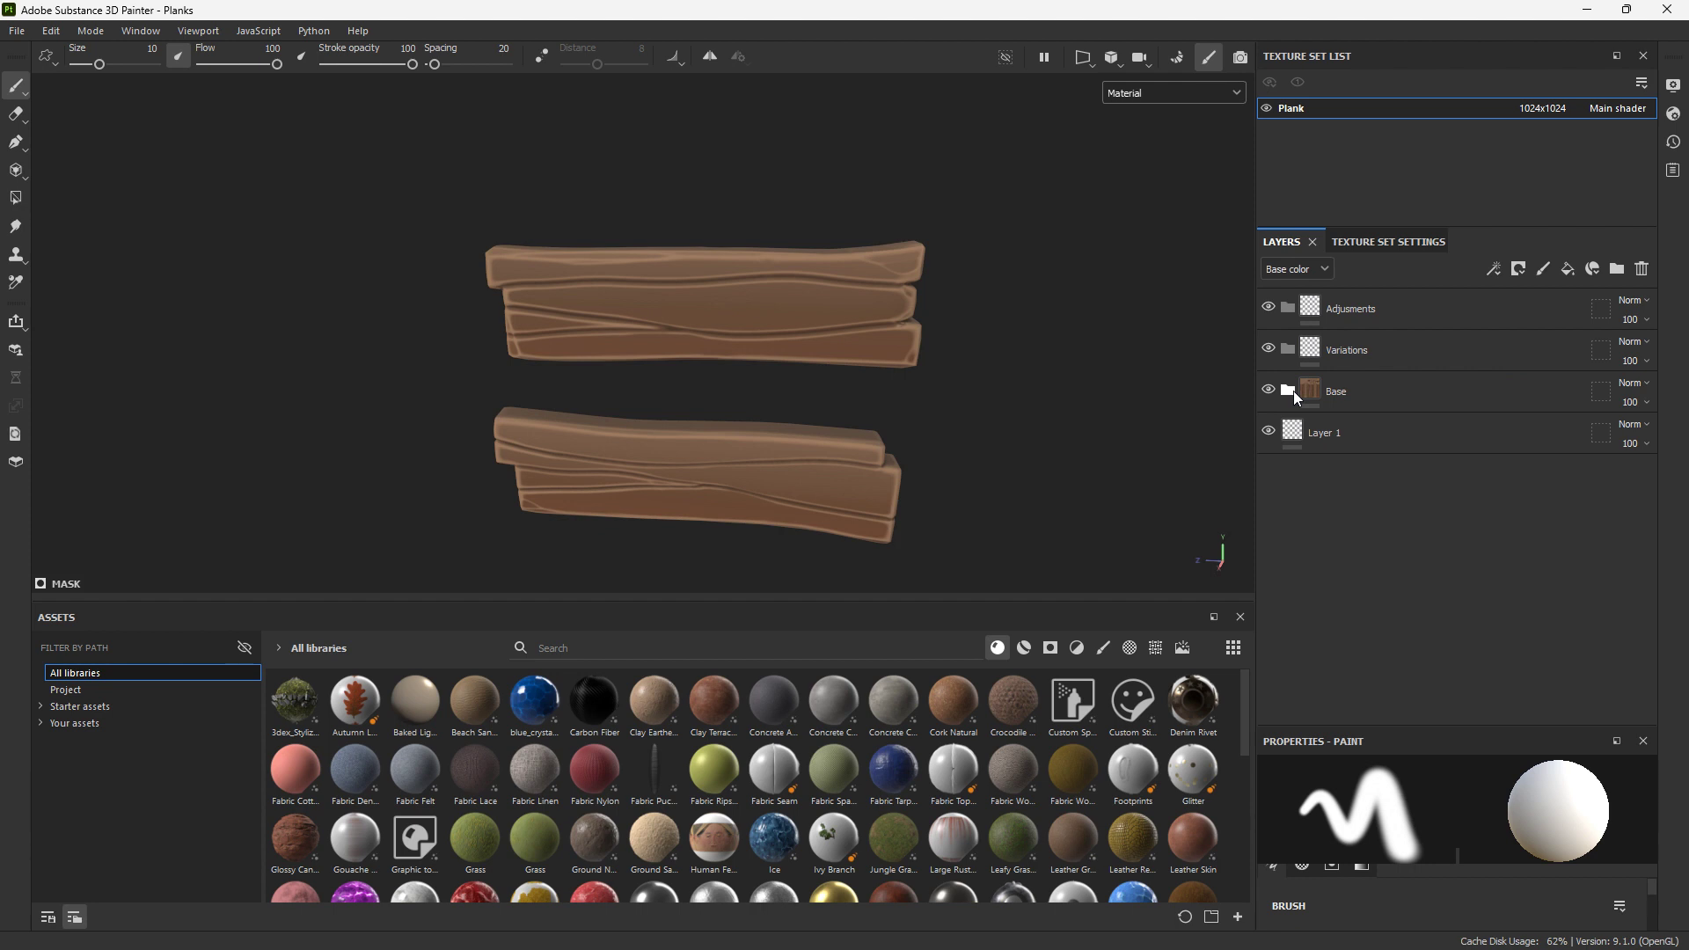
pyautogui.moveTo(954, 379)
pyautogui.keyDown('shift'); pyautogui.mouseDown(button='right')
pyautogui.moveTo(920, 381)
pyautogui.moveTo(953, 382)
pyautogui.mouseUp(button='right'); pyautogui.keyUp('shift')
# Add a fill layer inside the Variations folder with only the color channel enabled and a pale pink base color
pyautogui.click(1305, 356)
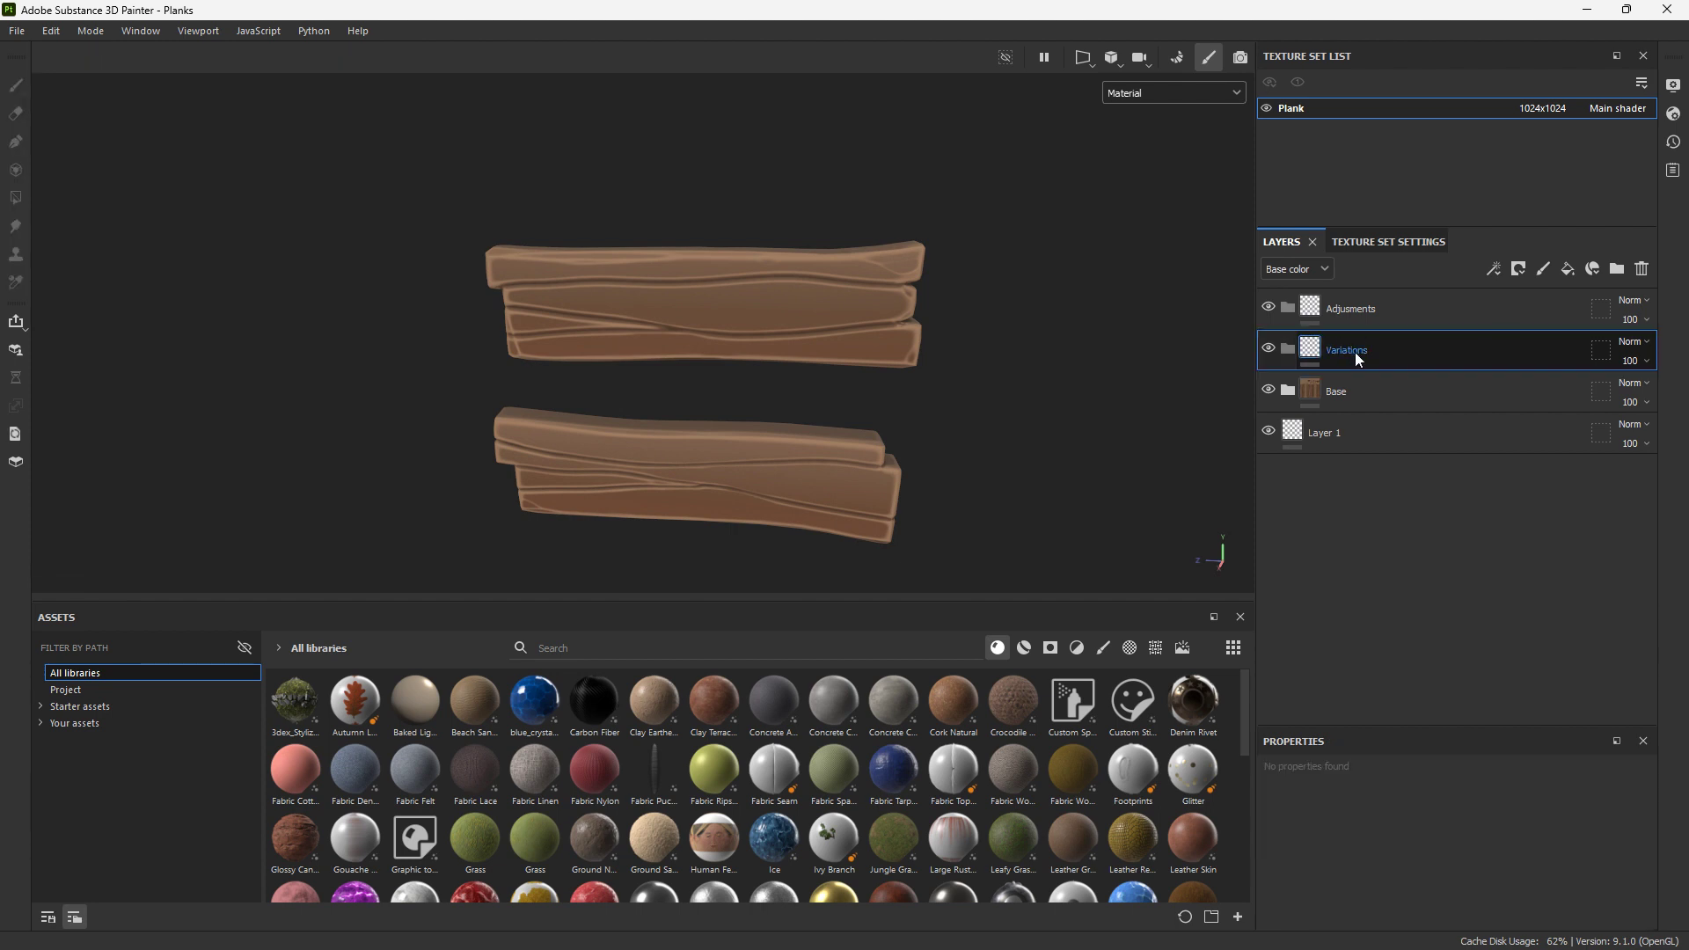
pyautogui.click(1567, 268)
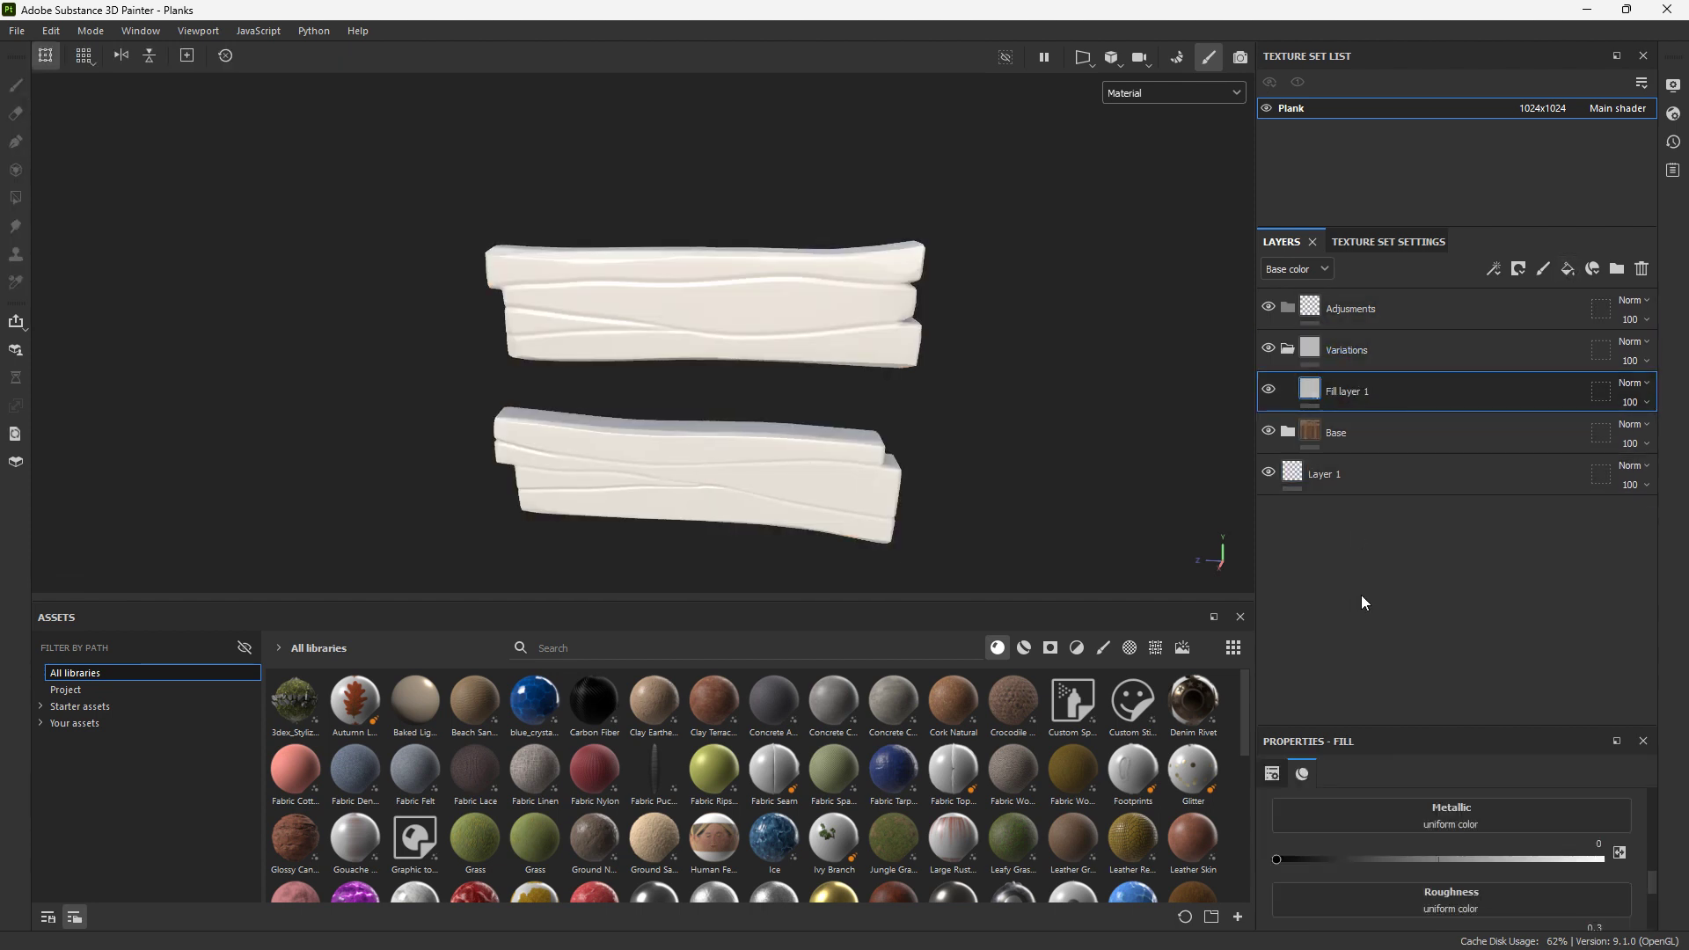
pyautogui.moveTo(1490, 728); pyautogui.dragTo(1495, 543)
pyautogui.scroll(5, 1402, 688)
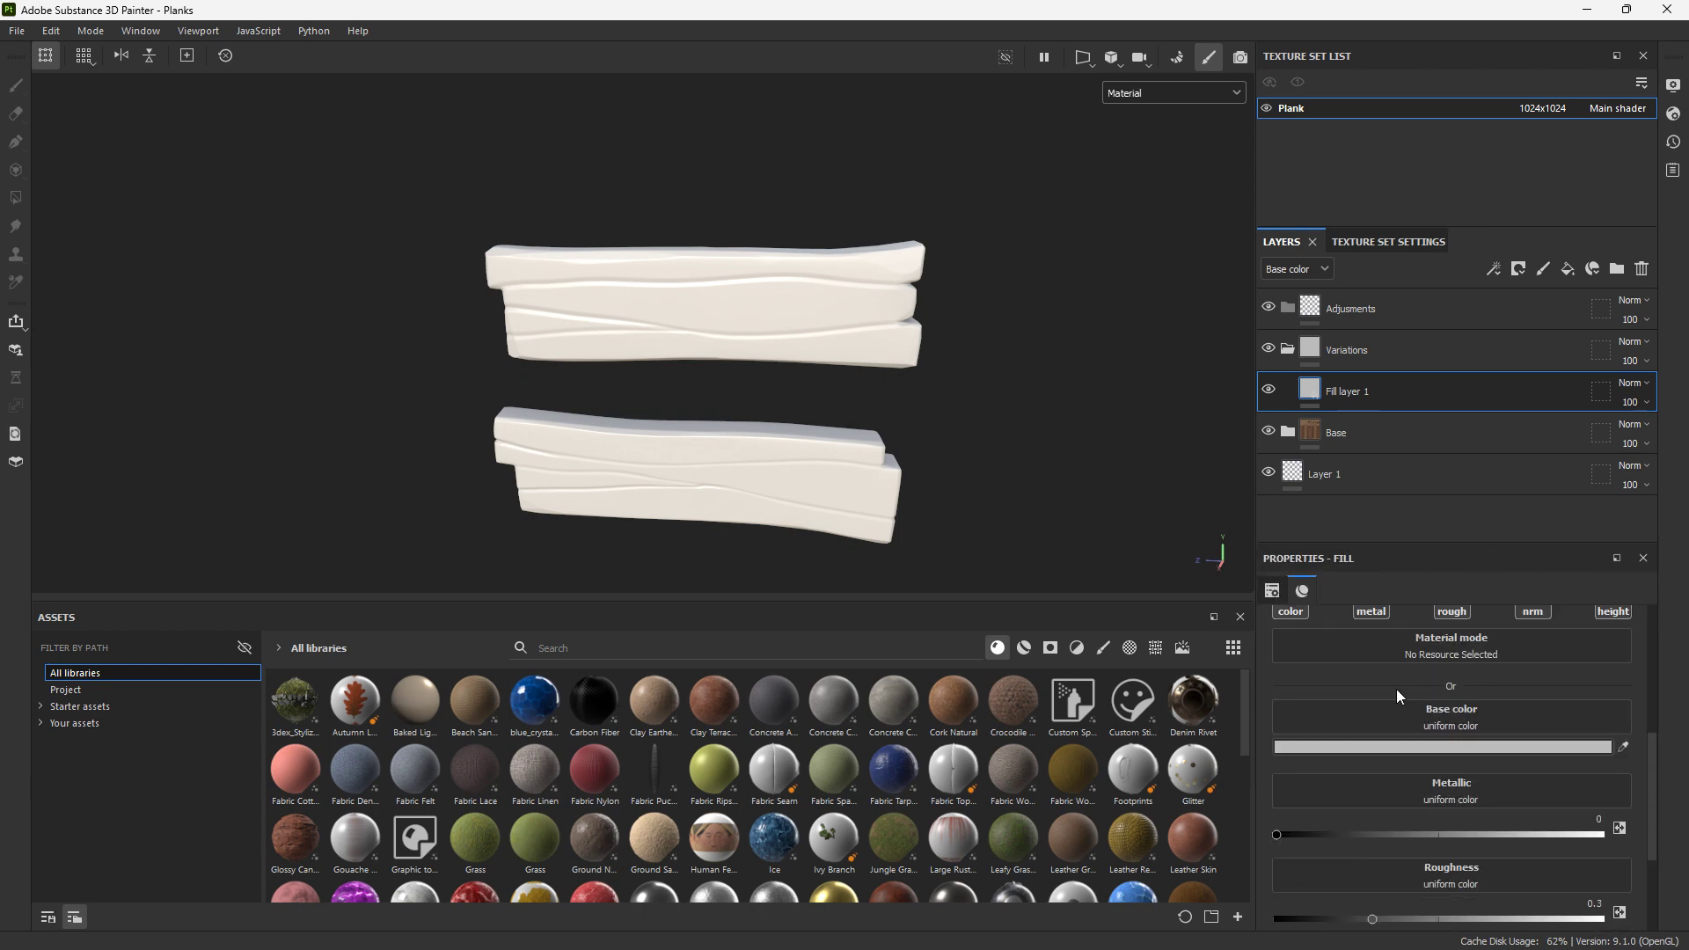
pyautogui.click(1411, 793)
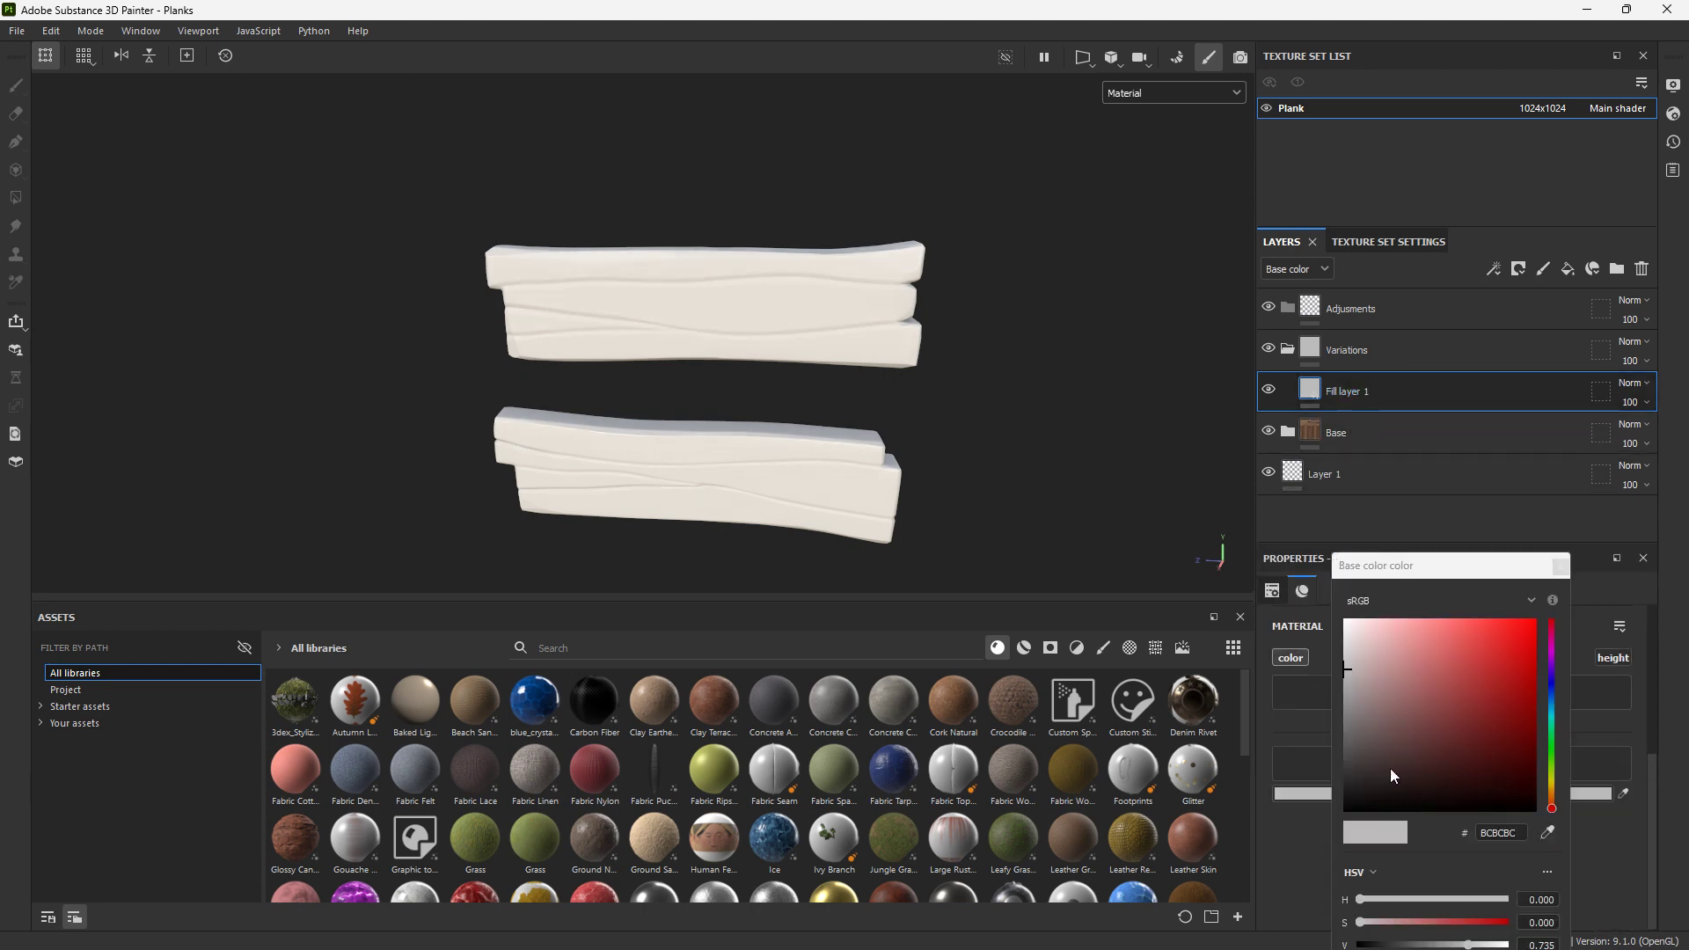
pyautogui.click(1423, 662)
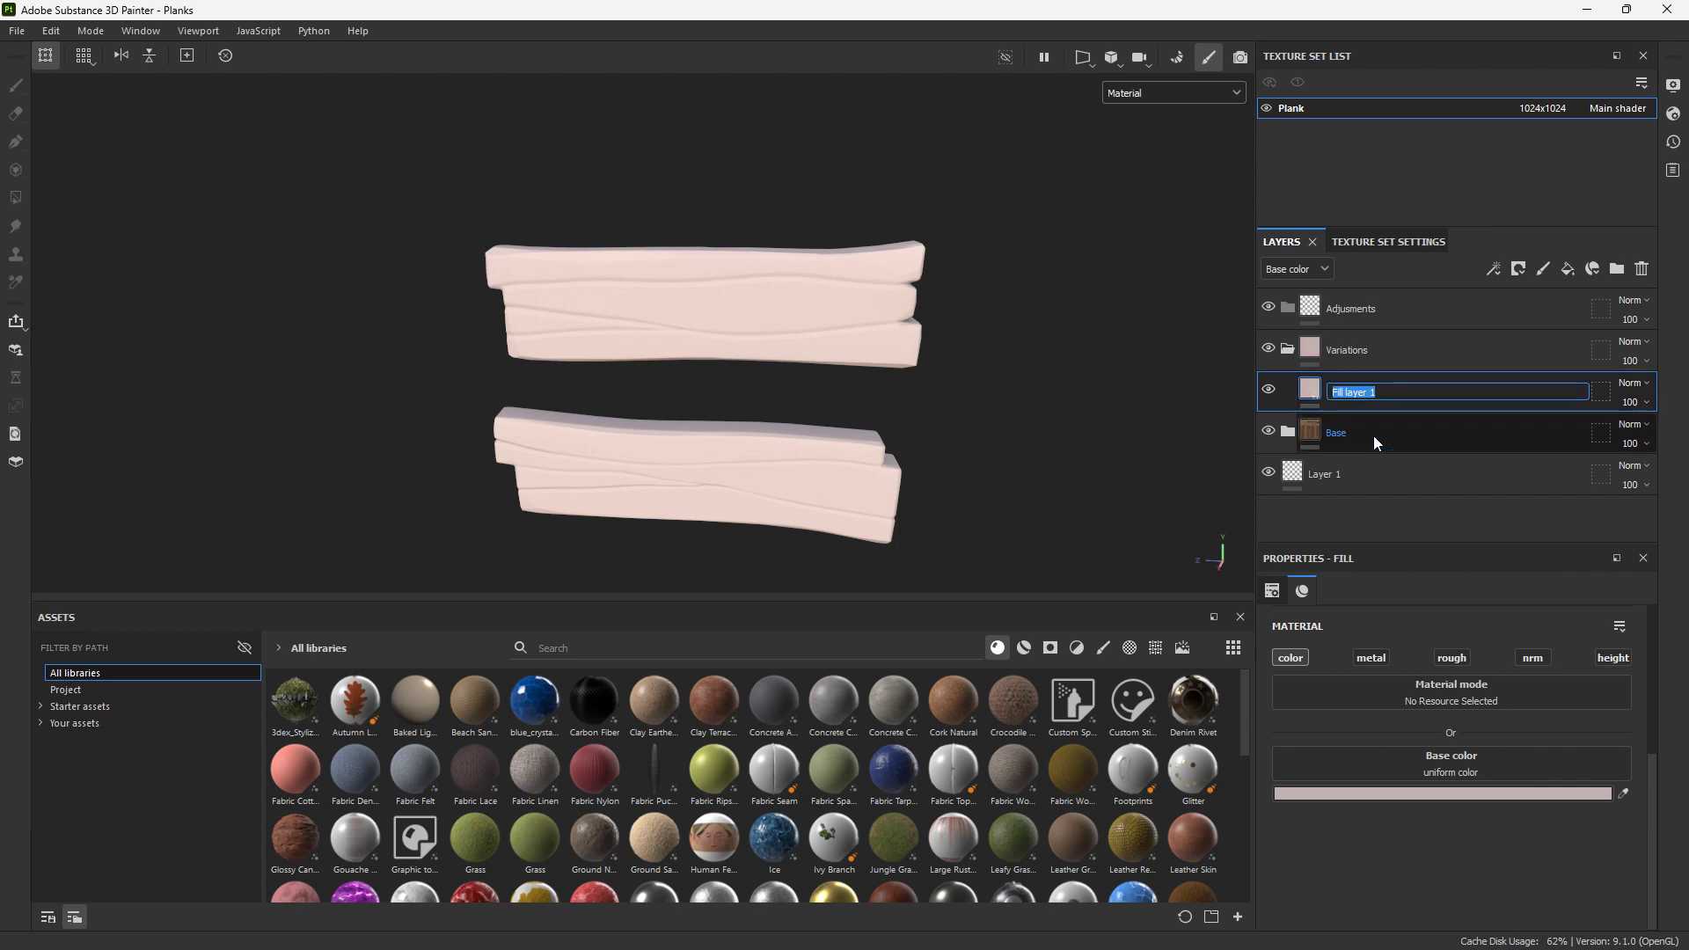
# Rename the new fill layer Noise 01 and add a black mask to it
pyautogui.write('01')
pyautogui.press('Return')
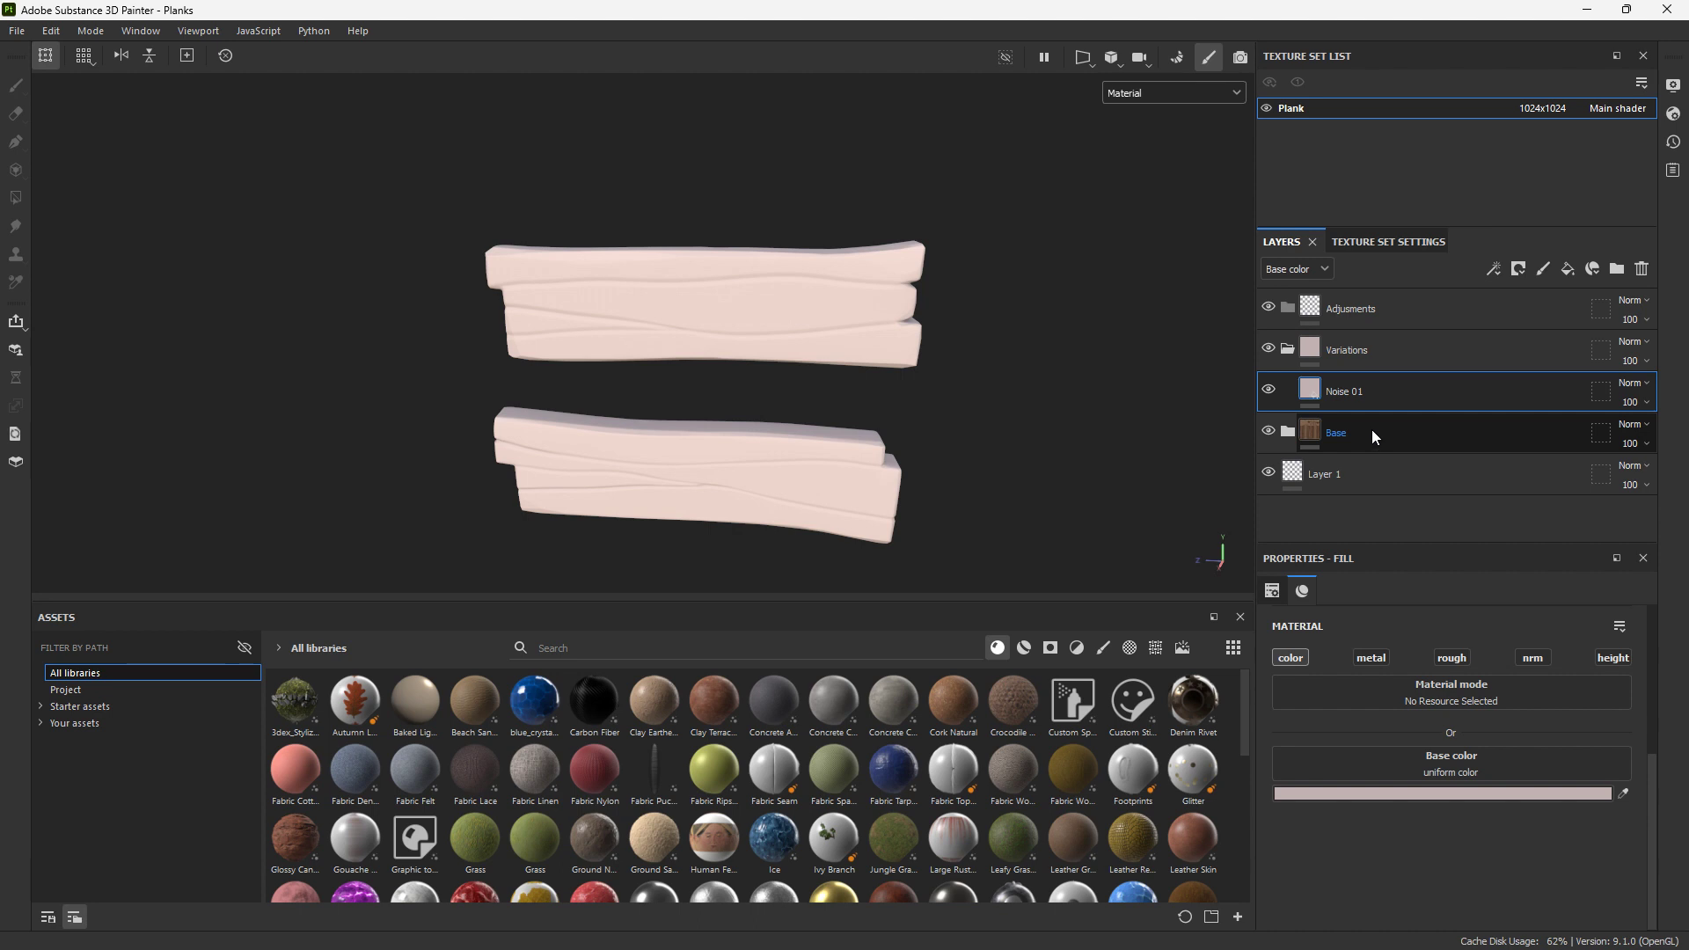
pyautogui.rightClick(1370, 435)
pyautogui.click(1416, 33)
# Add a fill with the Grunge Spots texture to the Noise 01 layer's mask
pyautogui.rightClick(1344, 400)
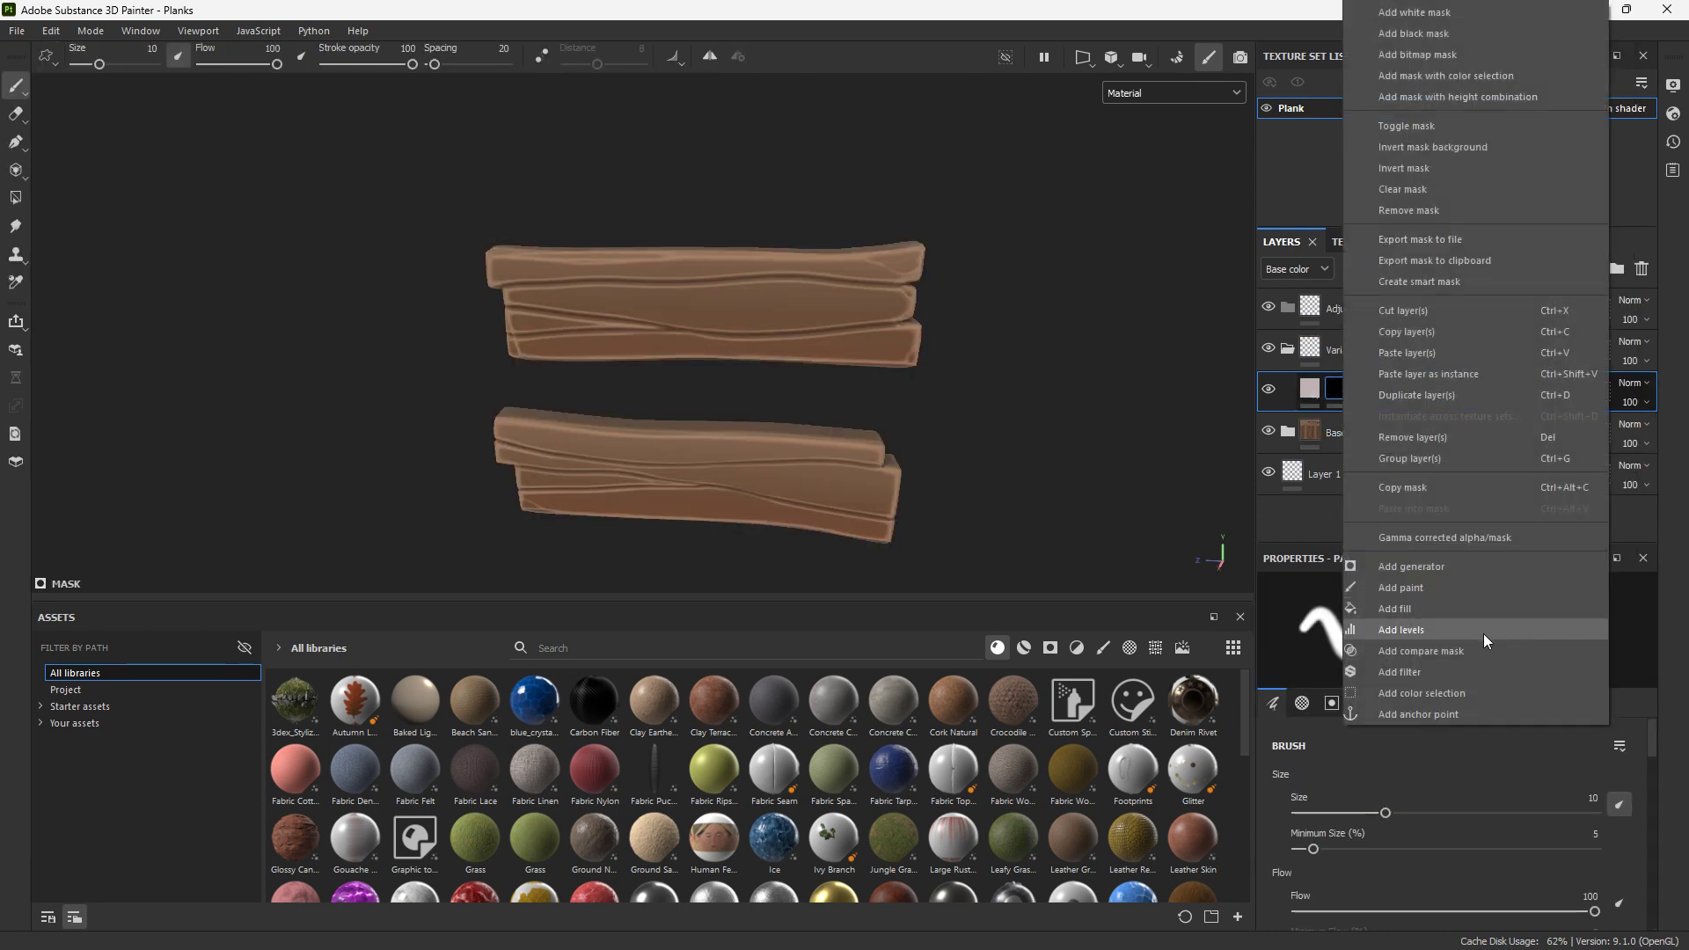
pyautogui.click(1402, 611)
pyautogui.click(1412, 660)
pyautogui.doubleClick(1511, 703)
pyautogui.write('spots')
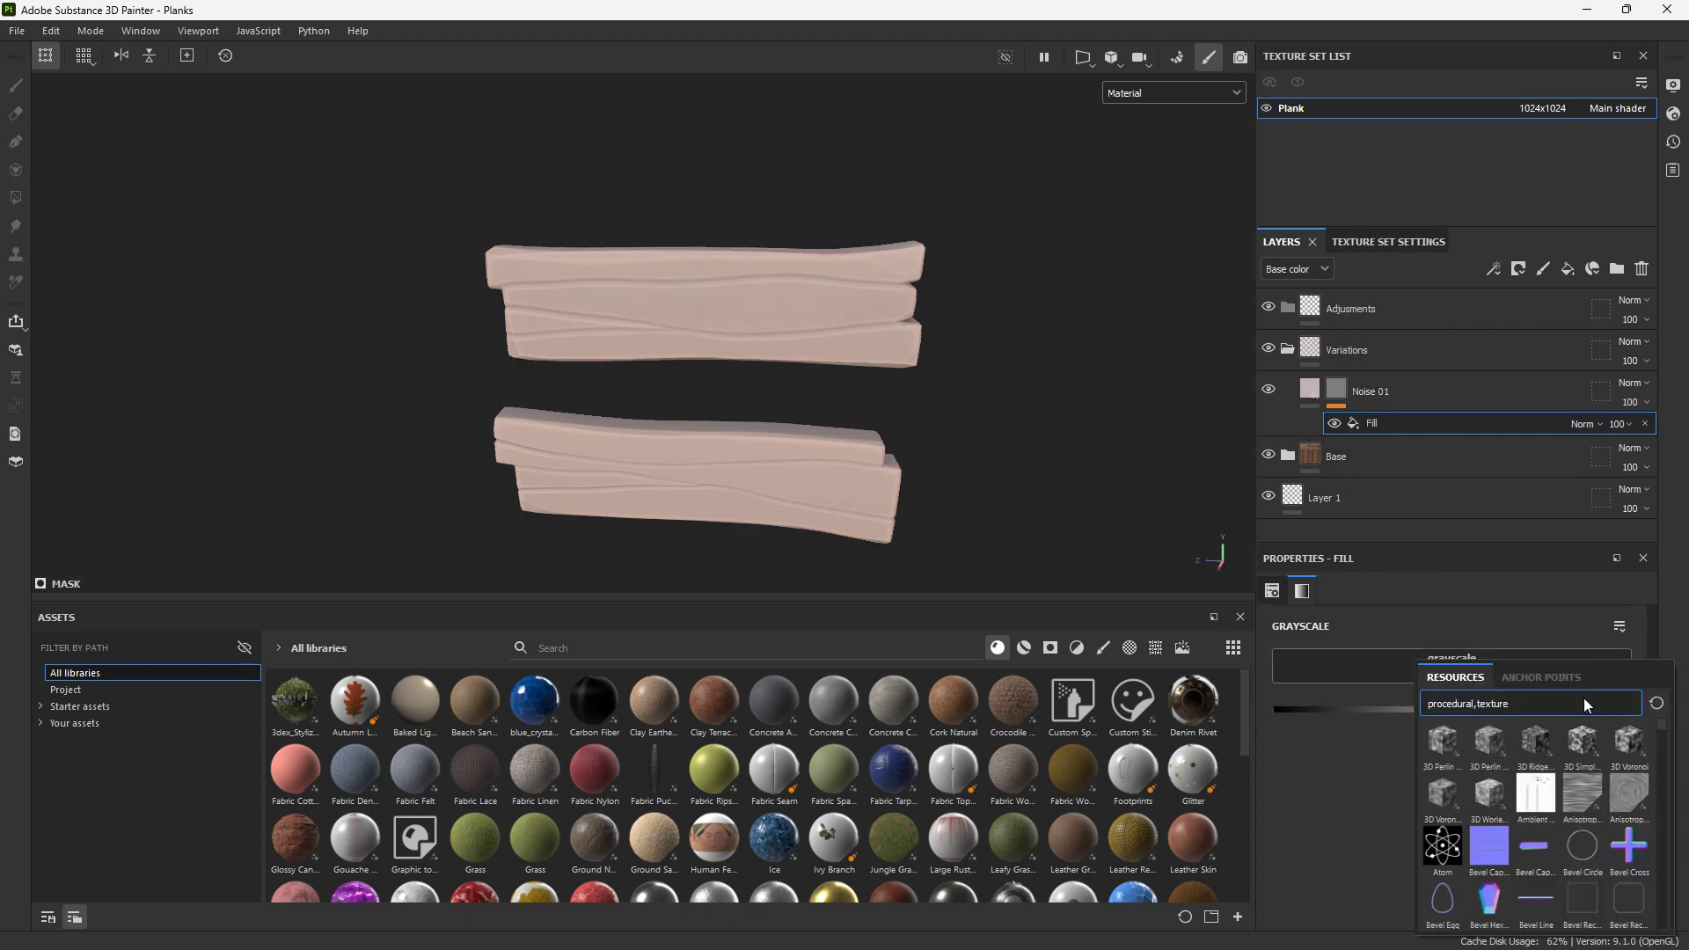
pyautogui.click(1450, 835)
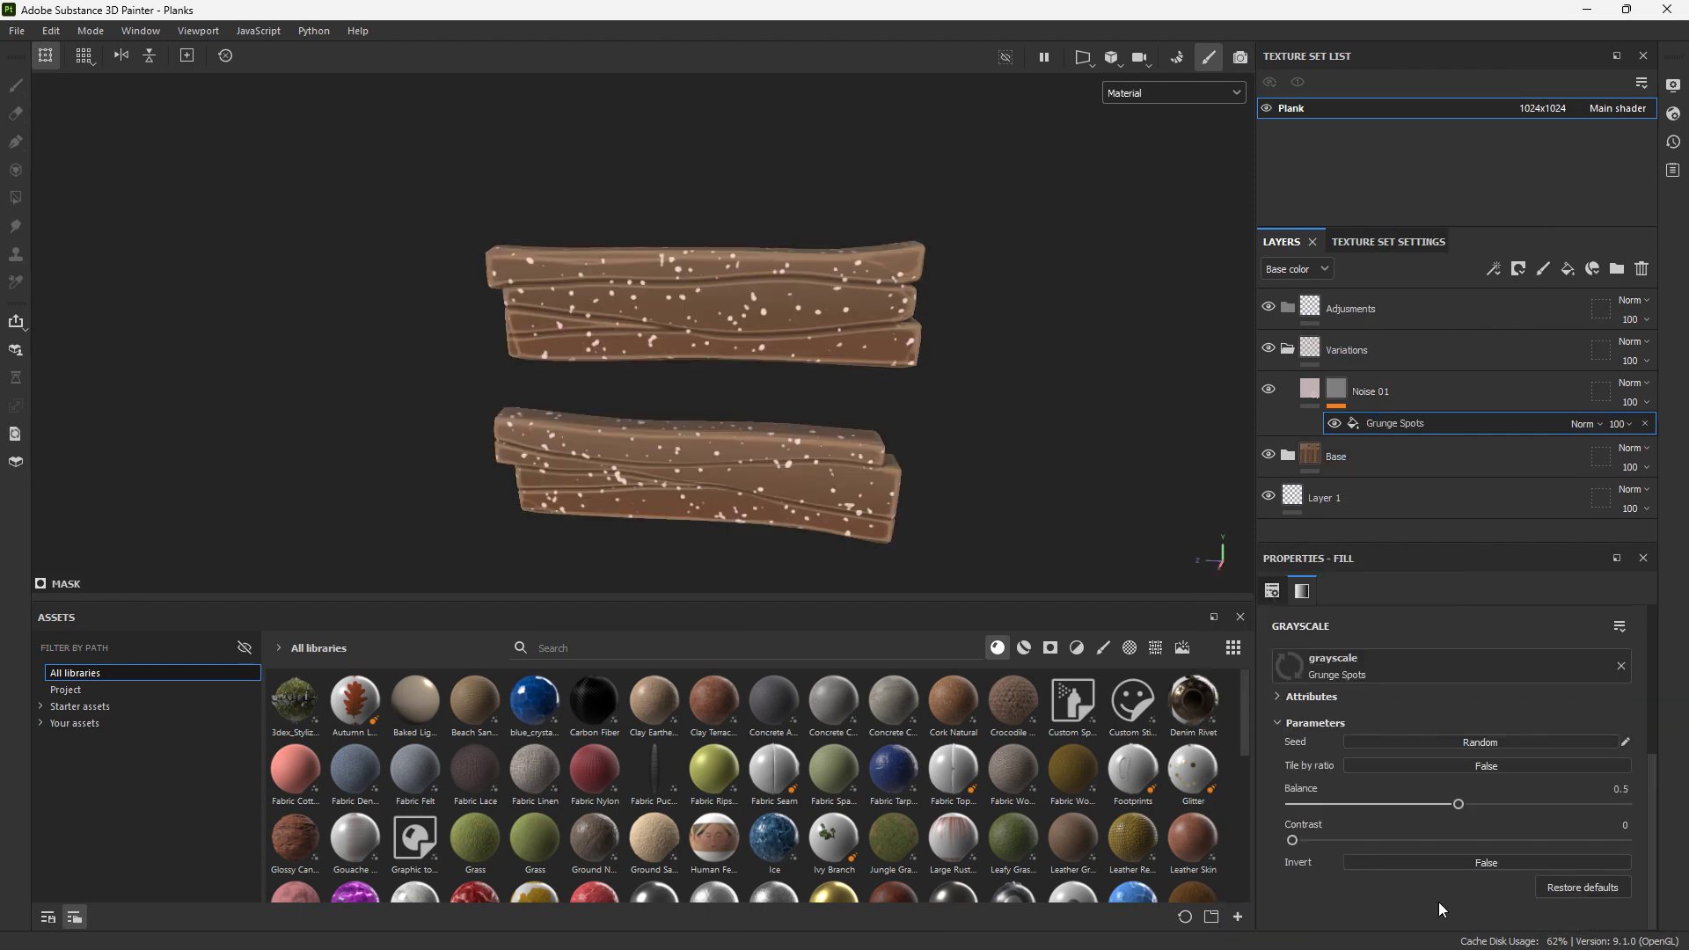
# Adjust the UV tiling of the Grunge Spots fill to rescale the spots on the planks
pyautogui.scroll(2, 758, 389)
pyautogui.keyDown('alt'); pyautogui.moveTo(757, 389); pyautogui.dragTo(693, 337); pyautogui.keyUp('alt')
pyautogui.scroll(4, 859, 369)
pyautogui.keyDown('alt'); pyautogui.moveTo(859, 369); pyautogui.dragTo(1063, 561); pyautogui.keyUp('alt')
pyautogui.scroll(-5, 831, 377)
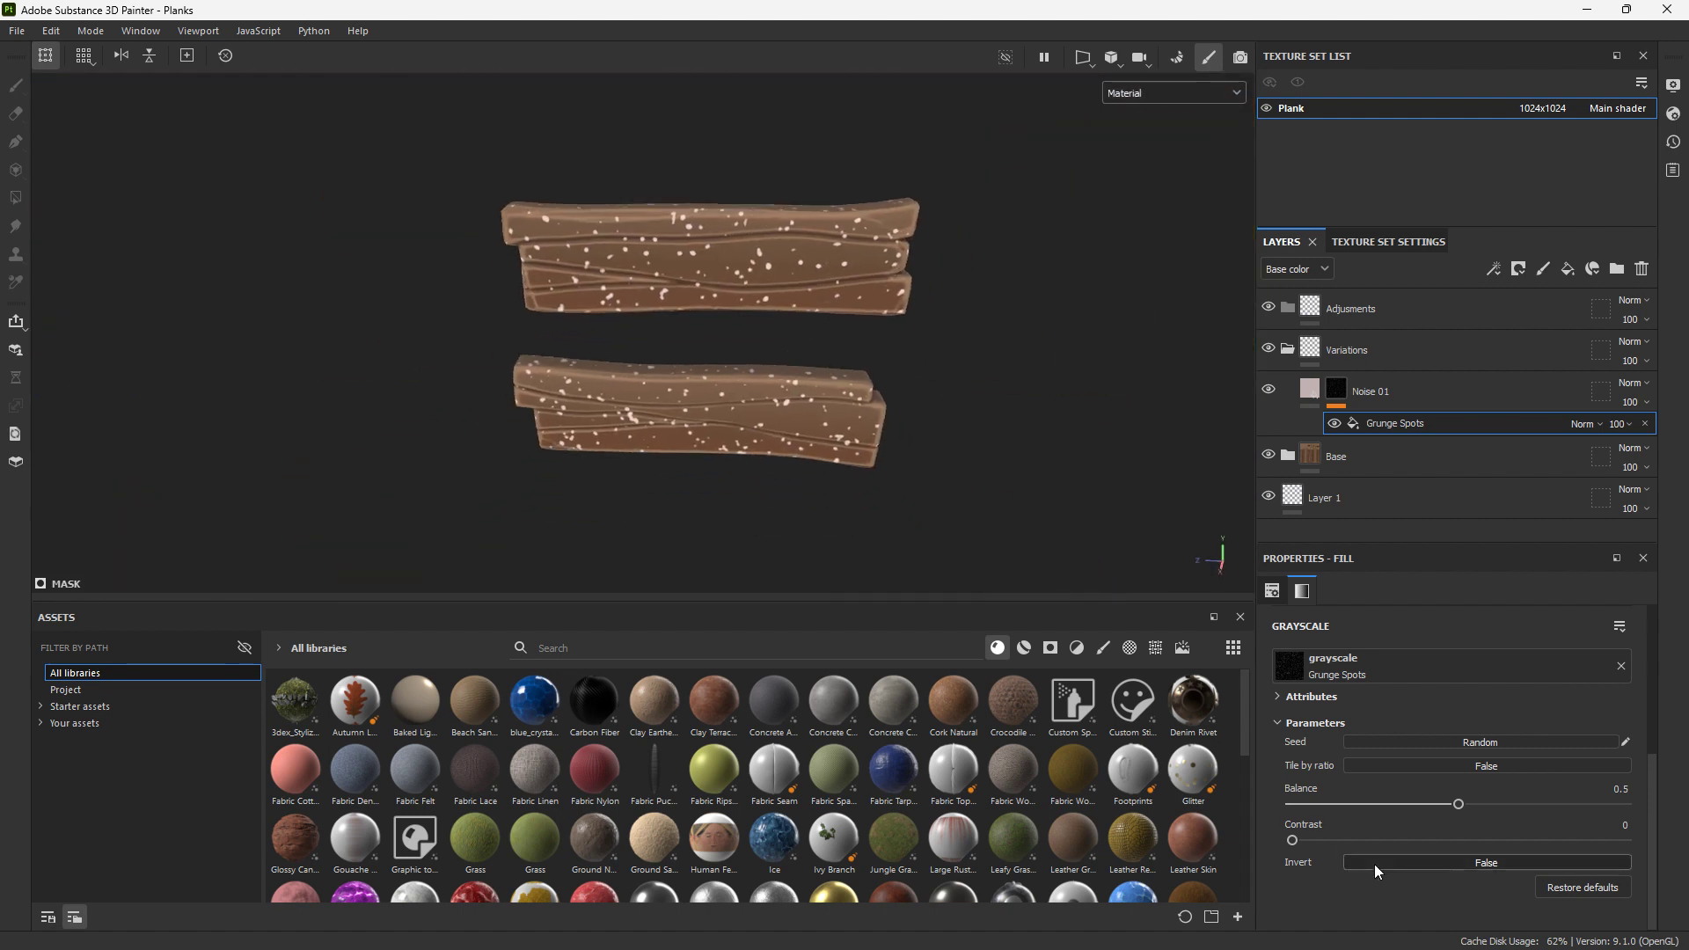
pyautogui.scroll(3, 1348, 805)
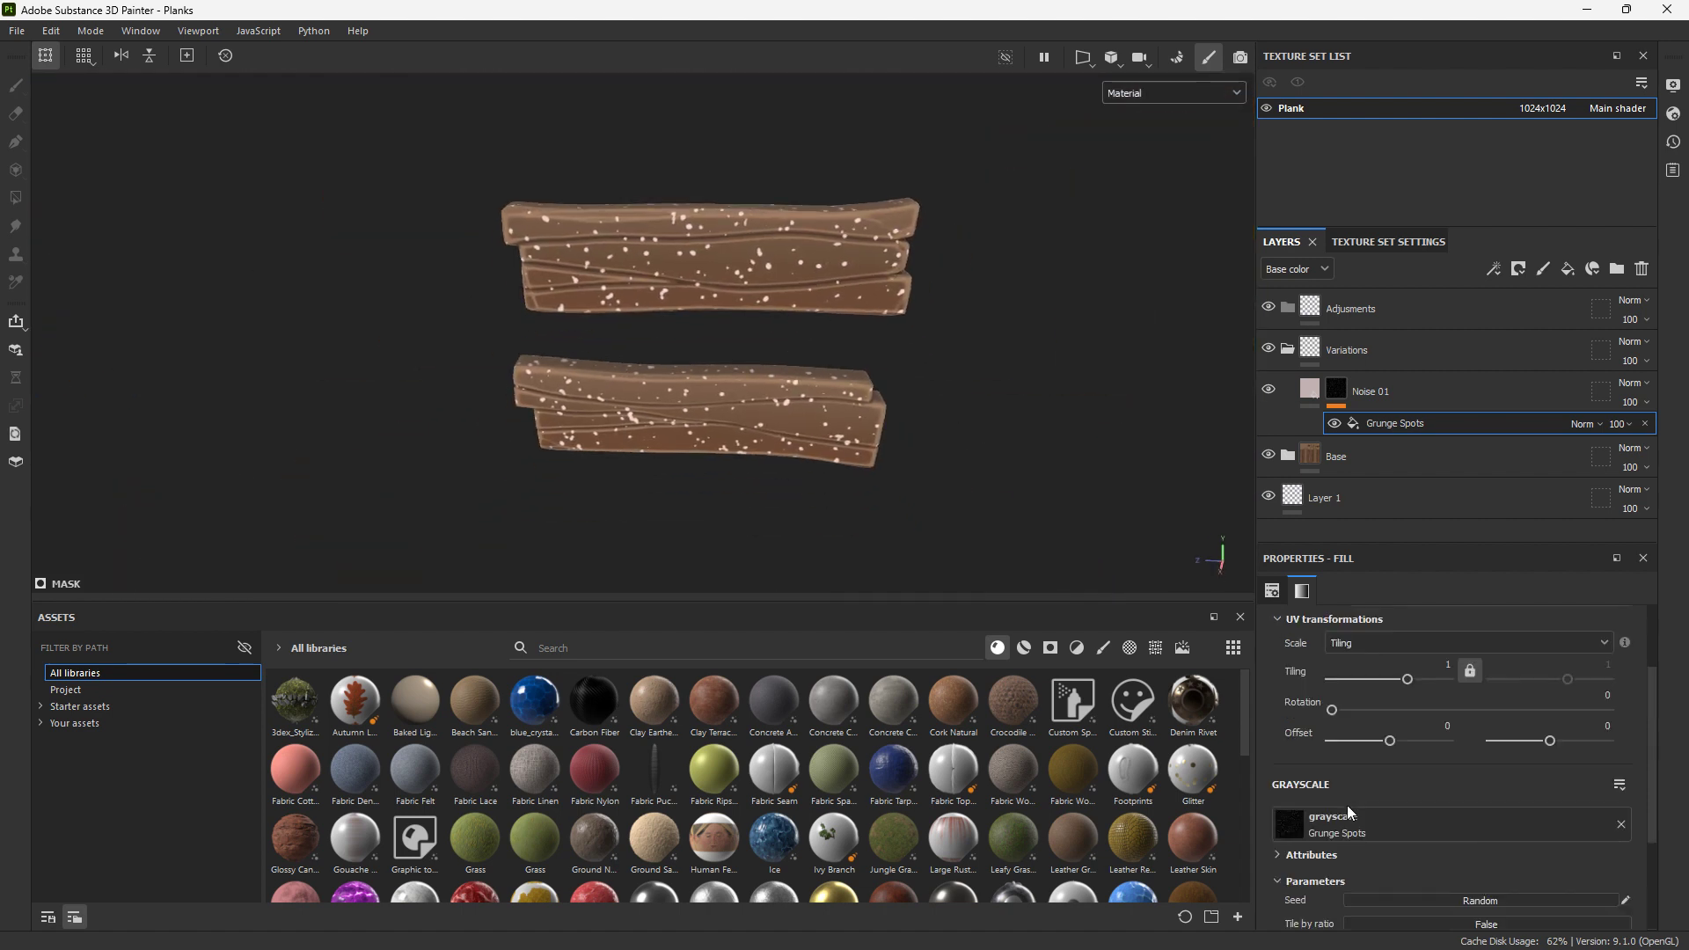
pyautogui.moveTo(1395, 683); pyautogui.dragTo(1400, 682)
# Rename the Noise 01 layer Dots and set its base color to the brown 543E2E
pyautogui.doubleClick(1370, 391)
pyautogui.write('Dots')
pyautogui.press('Return')
pyautogui.click(1630, 383)
pyautogui.press('Escape')
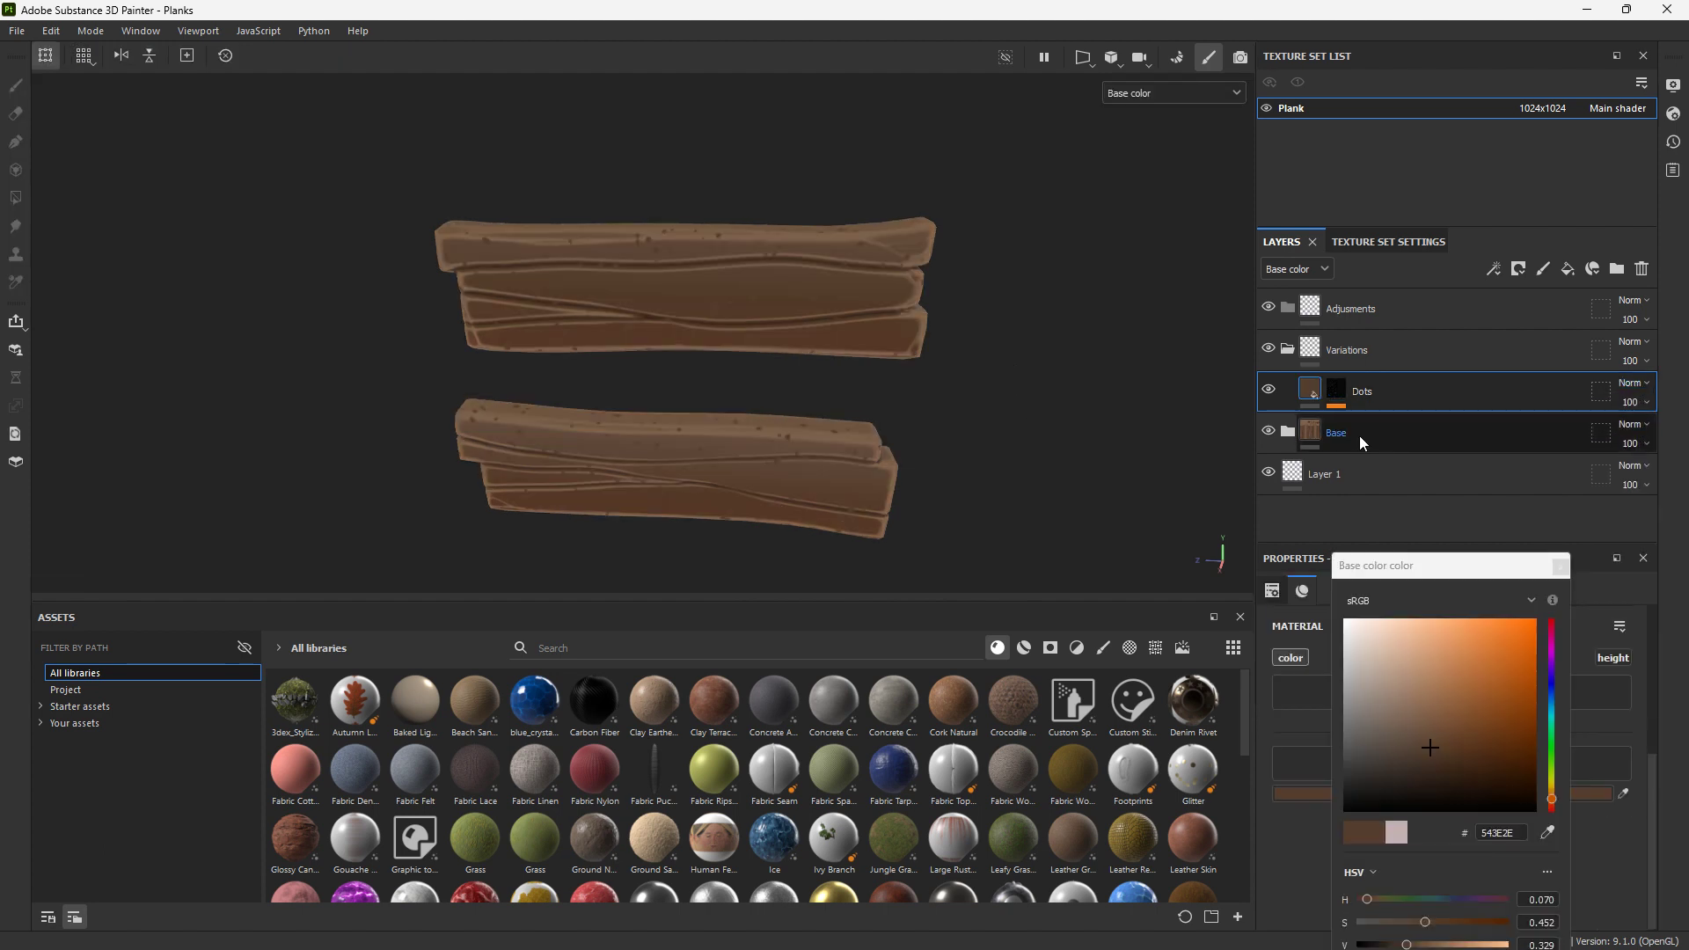
pyautogui.click(1561, 567)
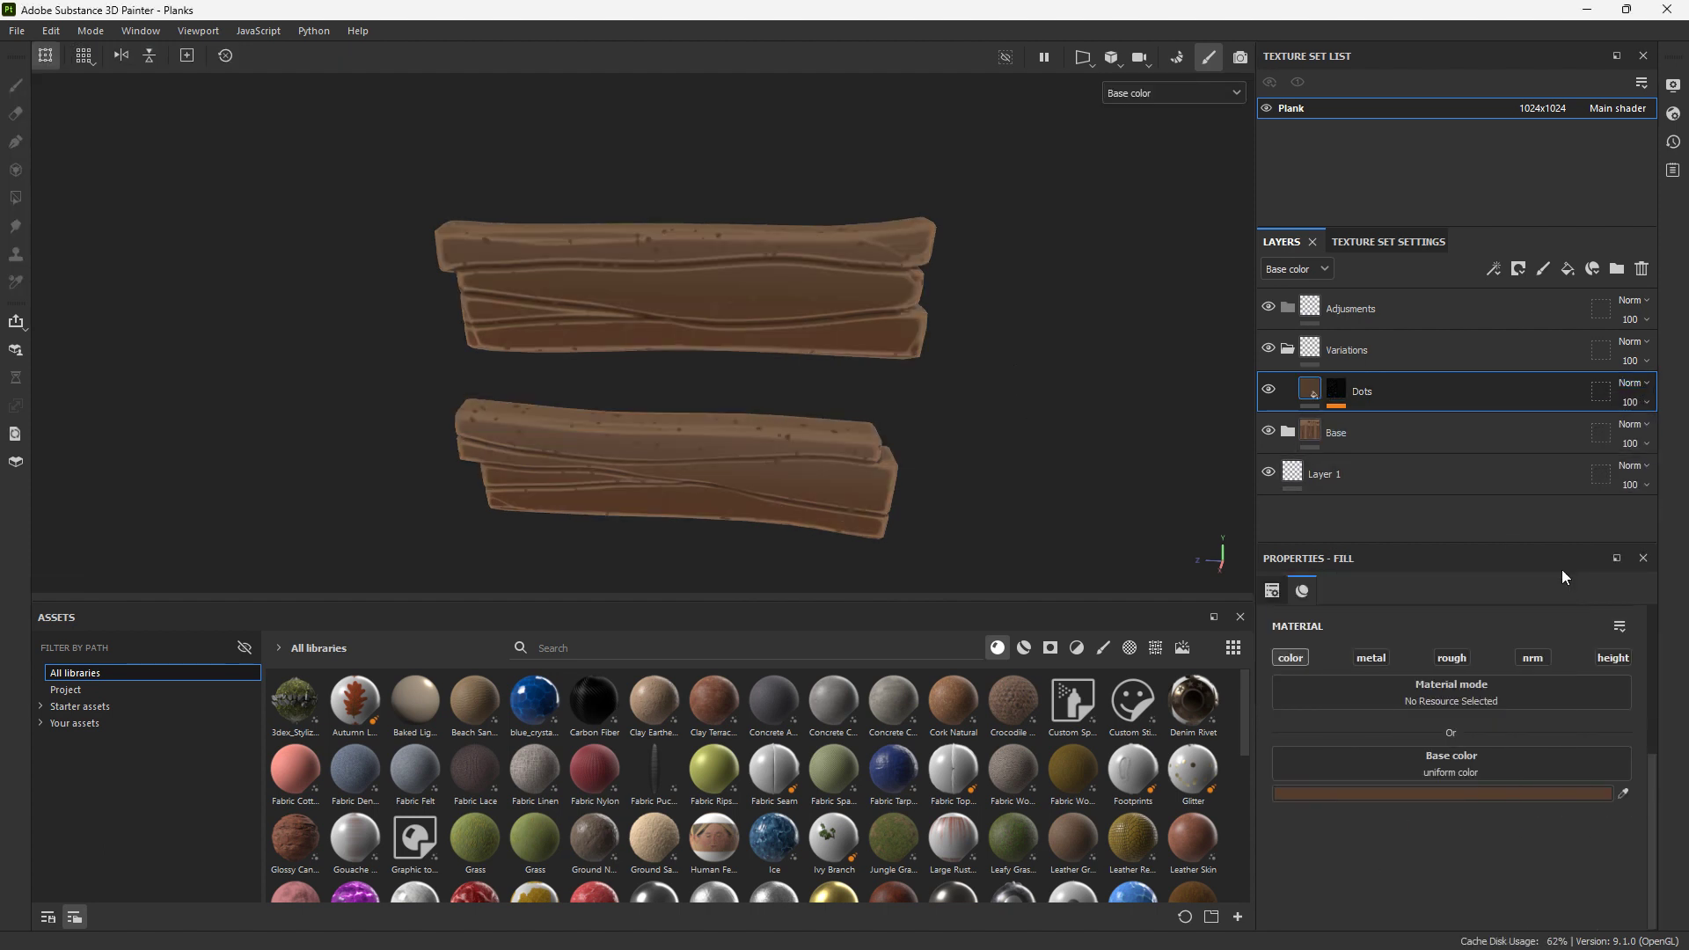
# Set the Variations folder's blend mode to Passthrough and the Dots layer's blend mode to Soft light
pyautogui.click(1629, 342)
pyautogui.click(1622, 369)
pyautogui.click(1629, 384)
pyautogui.click(1607, 551)
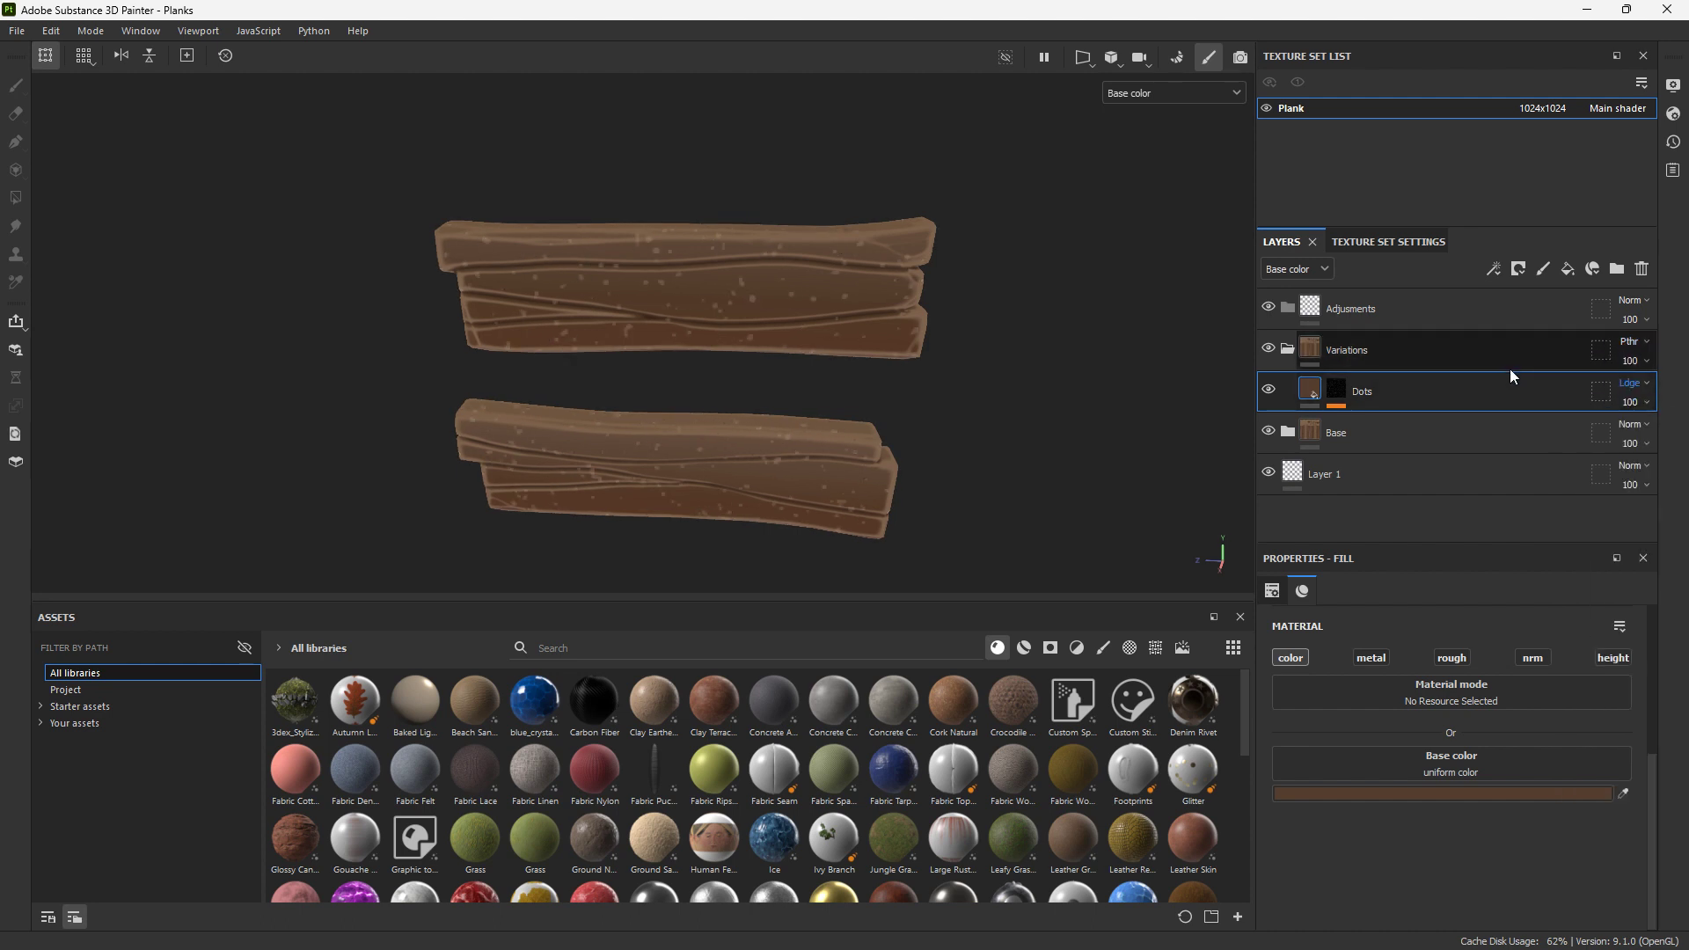
pyautogui.press('Down')
pyautogui.press('Down')
pyautogui.press('Down')
pyautogui.press('Down')
pyautogui.press('Down')
pyautogui.press('Down')
pyautogui.press('Down')
pyautogui.press('Down')
pyautogui.press('Down')
pyautogui.press('Down')
pyautogui.press('Down')
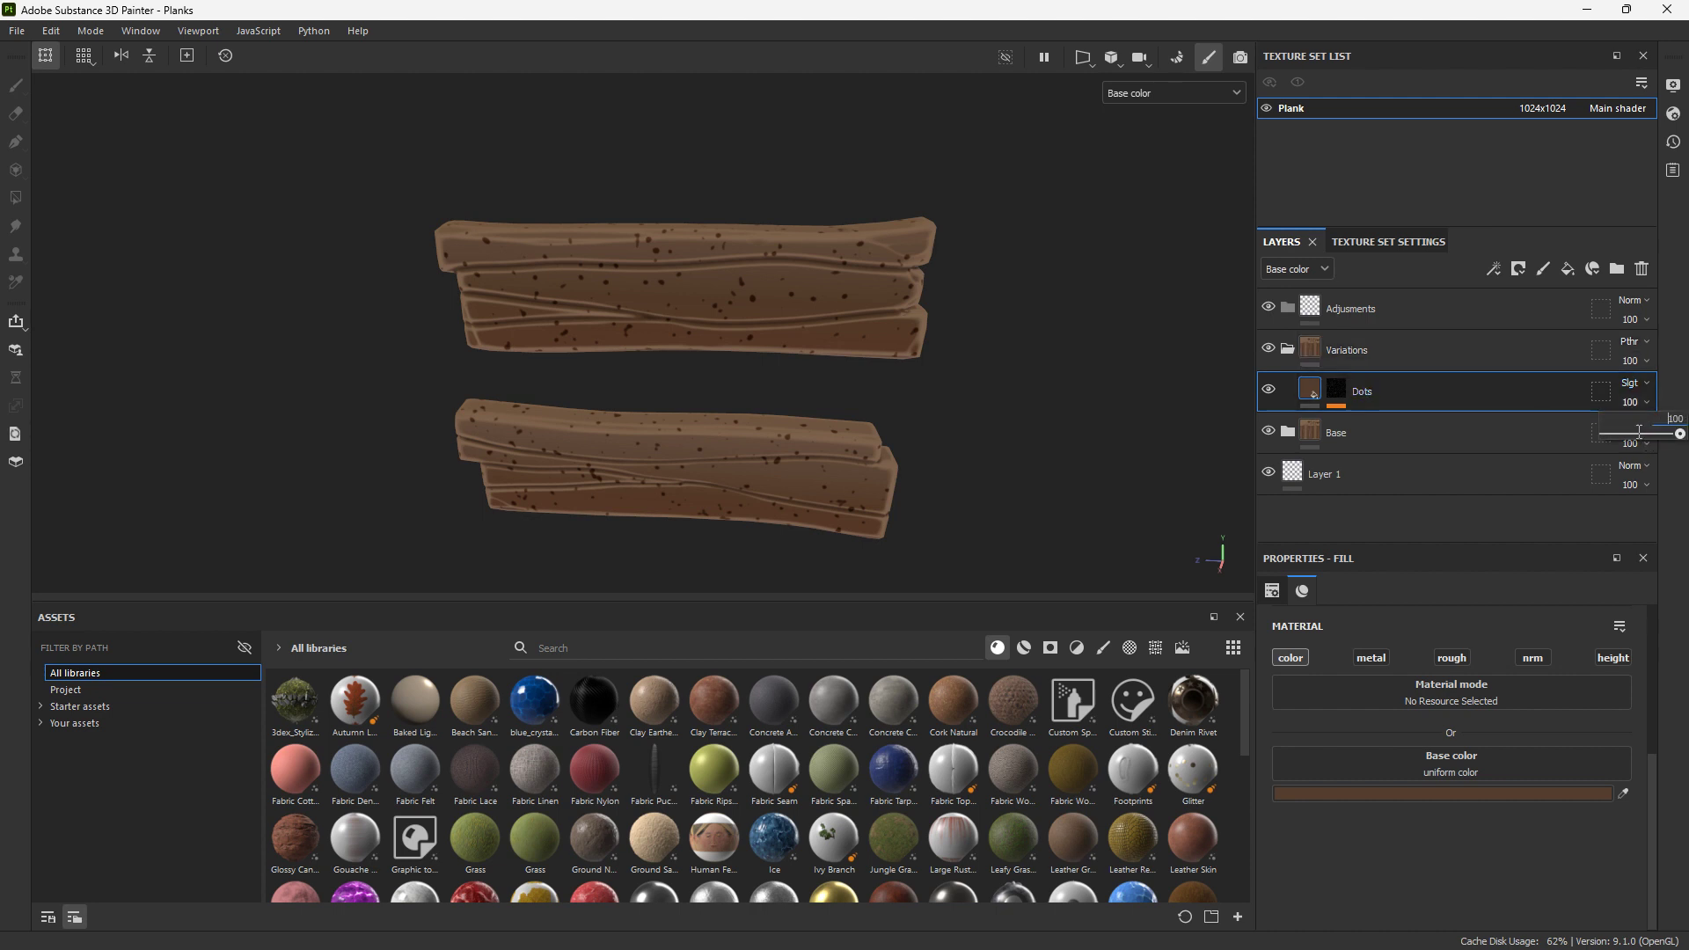
# Set the Dots layer's opacity to 17
pyautogui.moveTo(1646, 434); pyautogui.dragTo(1623, 435)
pyautogui.scroll(3, 787, 299)
pyautogui.scroll(-2, 905, 384)
pyautogui.keyDown('alt'); pyautogui.moveTo(905, 384); pyautogui.dragTo(868, 344, button='middle'); pyautogui.keyUp('alt')
# Add a Perlin Noise fill above Grunge Spots in the Dots mask and set its blending to Multiply
pyautogui.rightClick(1343, 389)
pyautogui.click(1398, 609)
pyautogui.click(1429, 662)
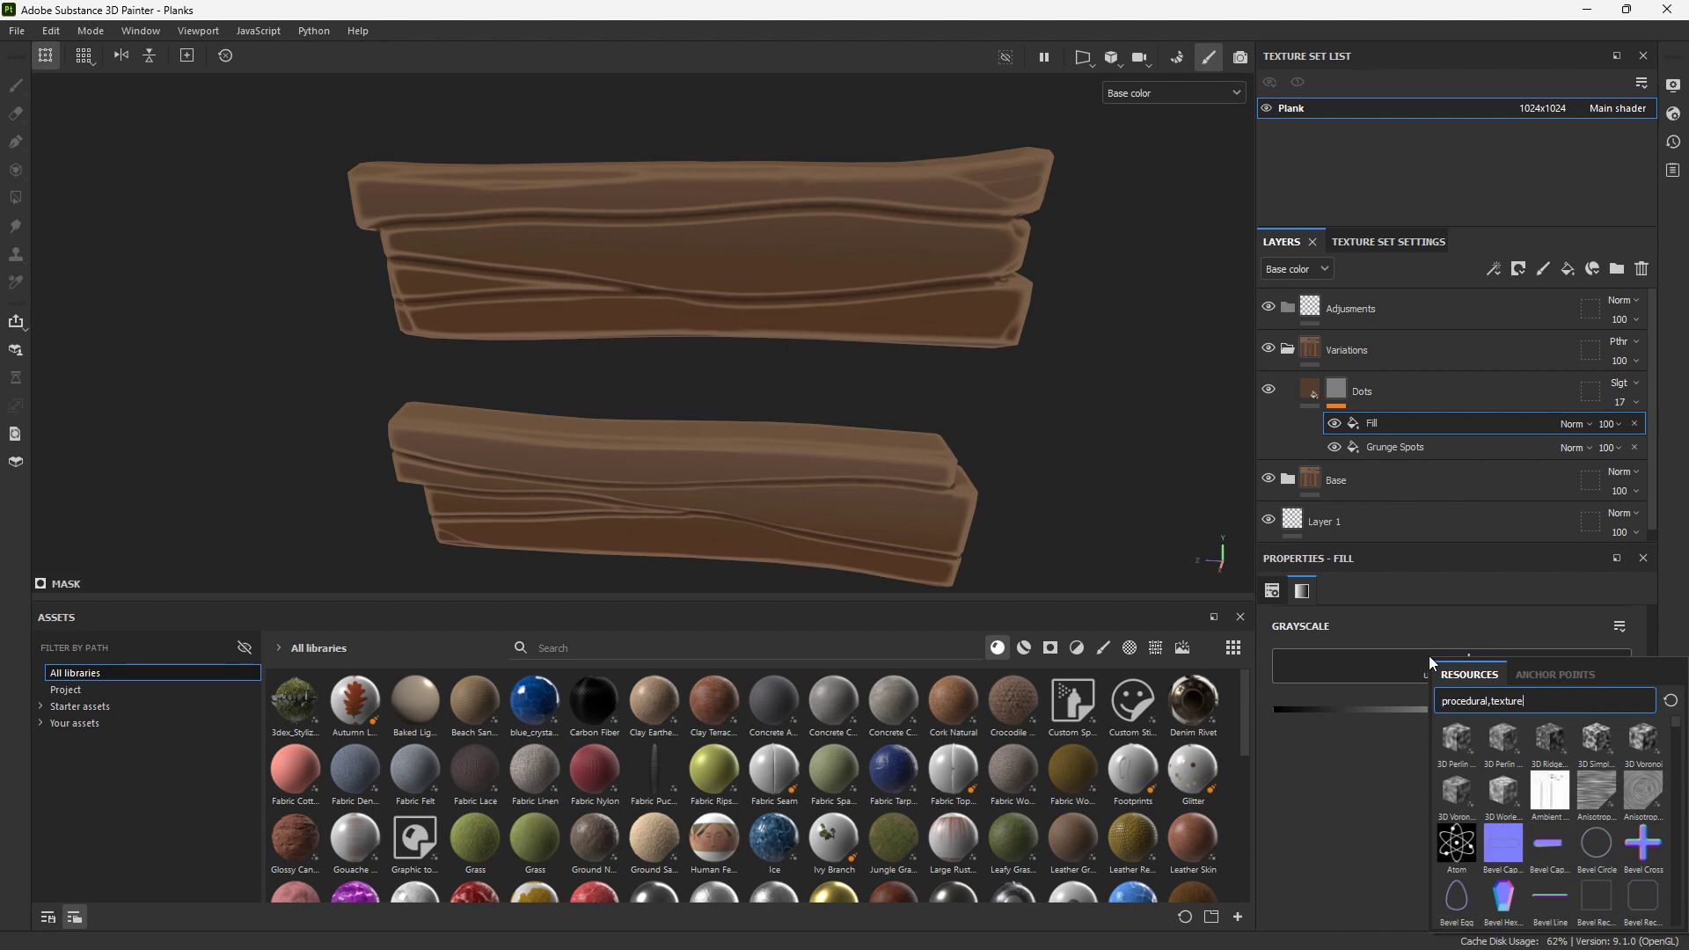
pyautogui.write('perli')
pyautogui.click(1550, 741)
pyautogui.click(1576, 423)
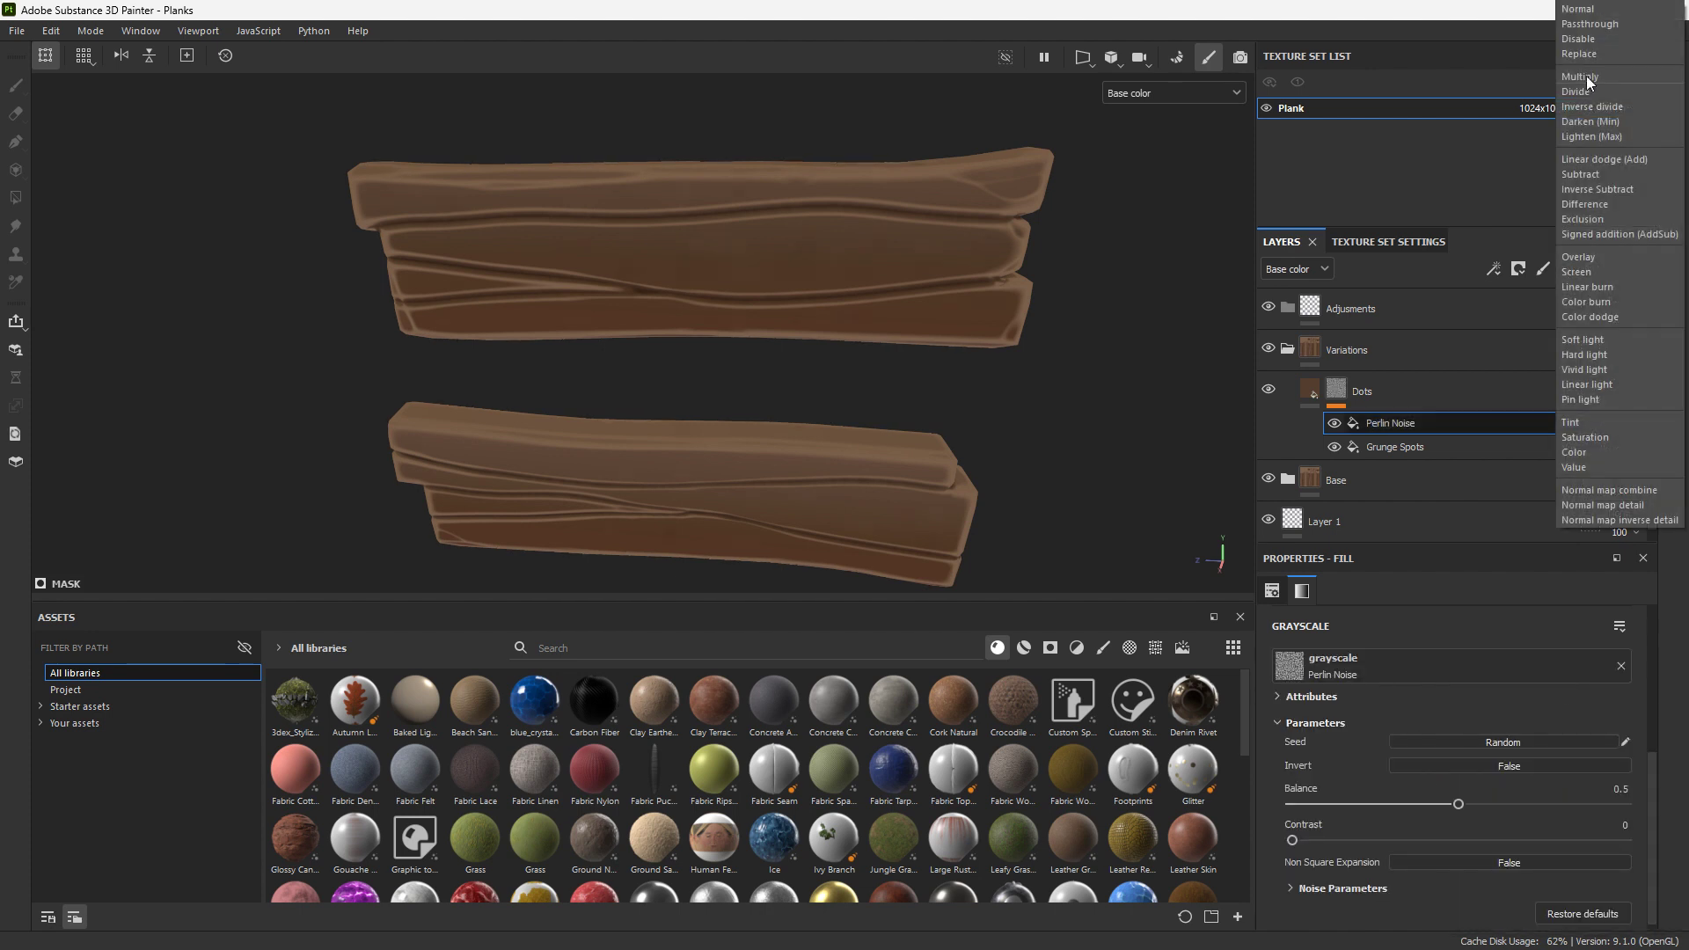
pyautogui.click(1581, 78)
# Set the Perlin Noise contrast to 0.59 and balance to 0.48 while viewing the mask, then return to the base color view
pyautogui.keyDown('alt'); pyautogui.click(1338, 422); pyautogui.keyUp('alt')
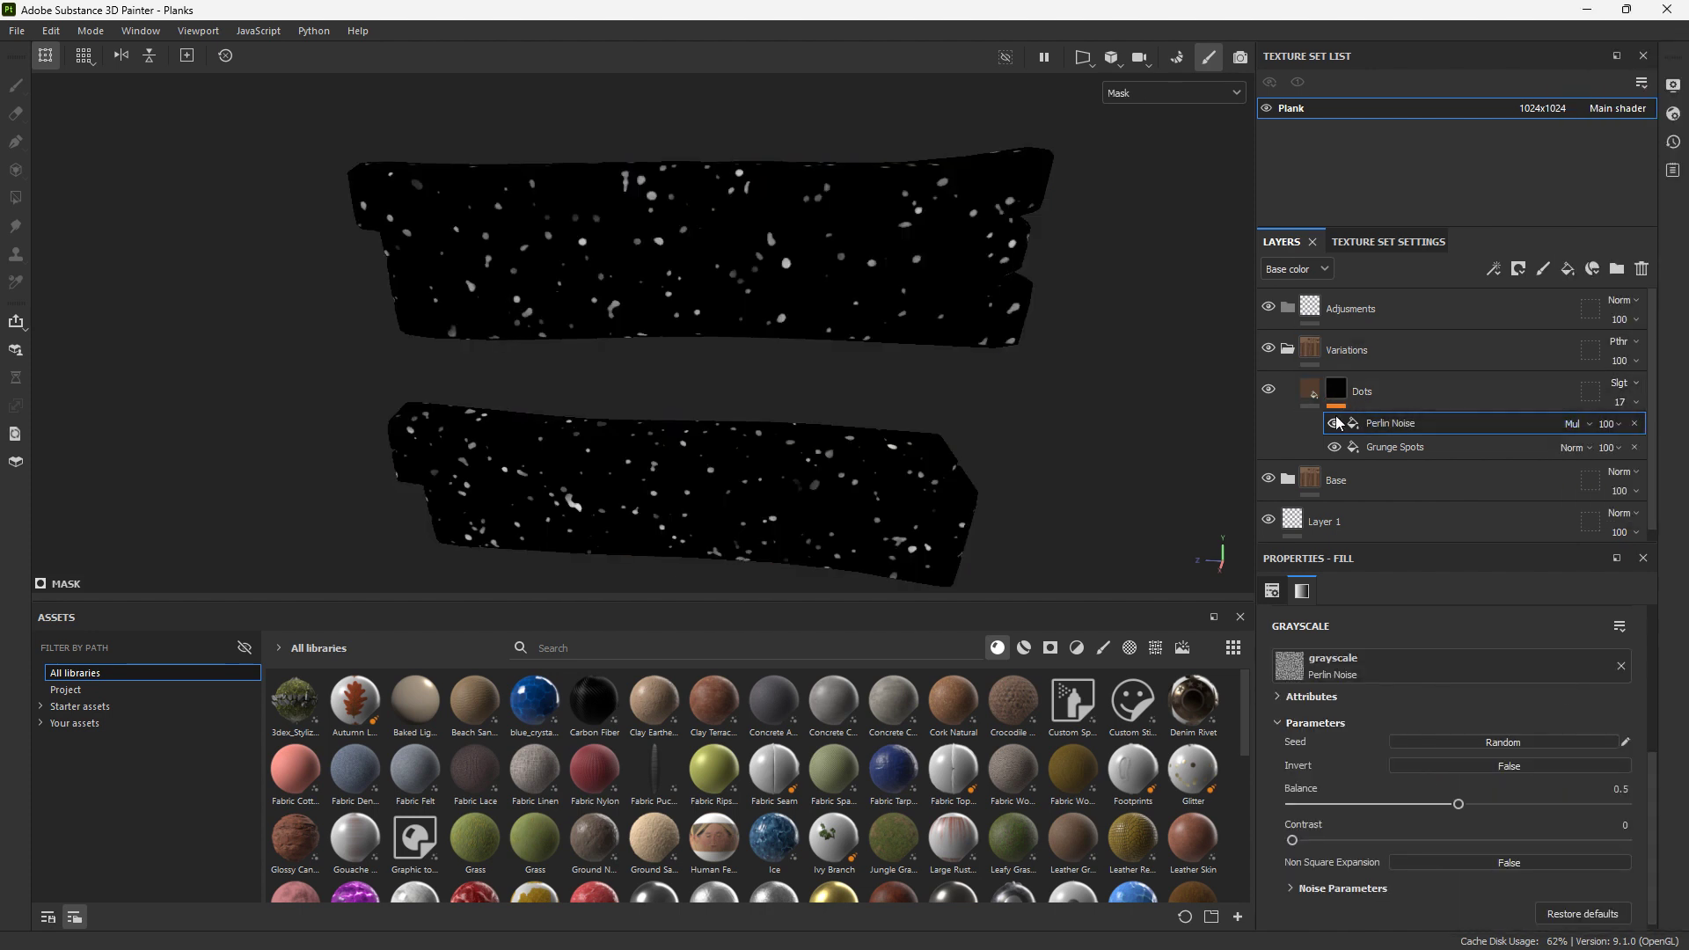
pyautogui.moveTo(1292, 840); pyautogui.dragTo(1487, 840)
pyautogui.moveTo(1457, 804)
pyautogui.mouseDown()
pyautogui.moveTo(1388, 804)
pyautogui.moveTo(1491, 804)
pyautogui.moveTo(1452, 804)
pyautogui.mouseUp()
pyautogui.click(1173, 92)
pyautogui.click(1149, 169)
# Raise the Dots layer's opacity to 20 and check the spots on the planks
pyautogui.click(1626, 401)
pyautogui.moveTo(1617, 434); pyautogui.dragTo(1620, 433)
pyautogui.keyDown('alt'); pyautogui.moveTo(1093, 380); pyautogui.dragTo(923, 380, button='right'); pyautogui.keyUp('alt')
pyautogui.moveTo(924, 380)
pyautogui.keyDown('alt'); pyautogui.mouseDown()
pyautogui.moveTo(769, 377)
pyautogui.moveTo(923, 383)
pyautogui.mouseUp(); pyautogui.keyUp('alt')
pyautogui.keyDown('alt'); pyautogui.moveTo(984, 388); pyautogui.dragTo(969, 491, button='right'); pyautogui.keyUp('alt')
pyautogui.keyDown('alt'); pyautogui.moveTo(969, 491); pyautogui.dragTo(964, 464, button='middle'); pyautogui.keyUp('alt')
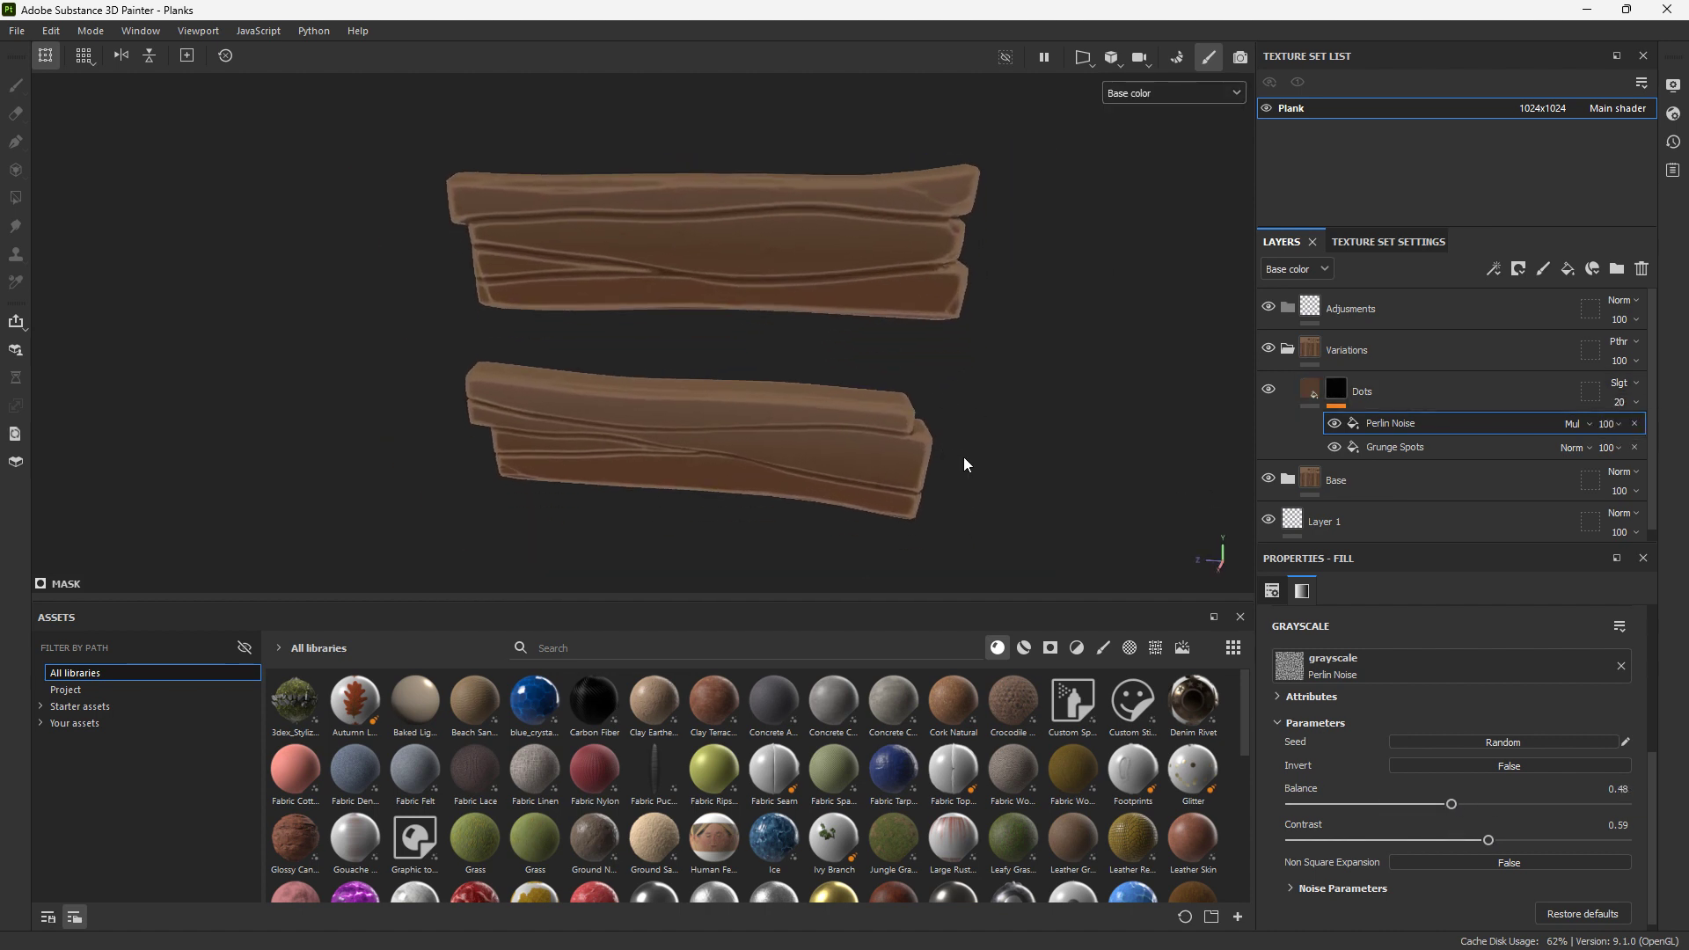
# Add a fill layer above Dots with a mask and put a fill effect in that mask
pyautogui.click(1402, 387)
pyautogui.click(1543, 268)
pyautogui.rightClick(1330, 387)
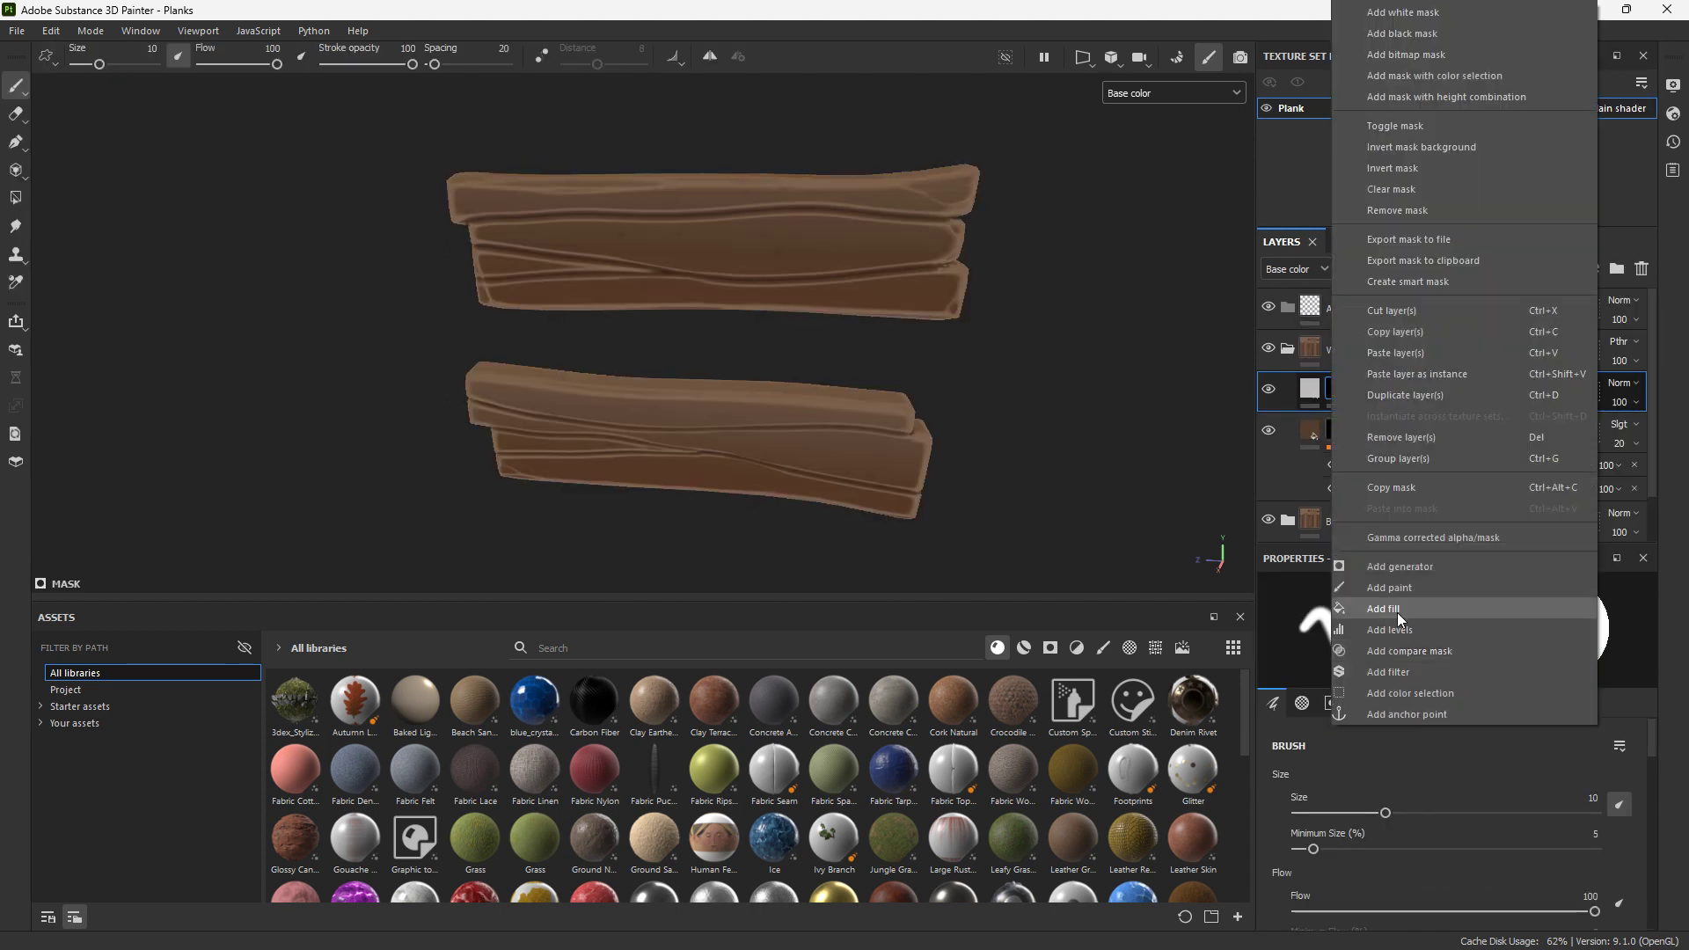
pyautogui.click(1383, 608)
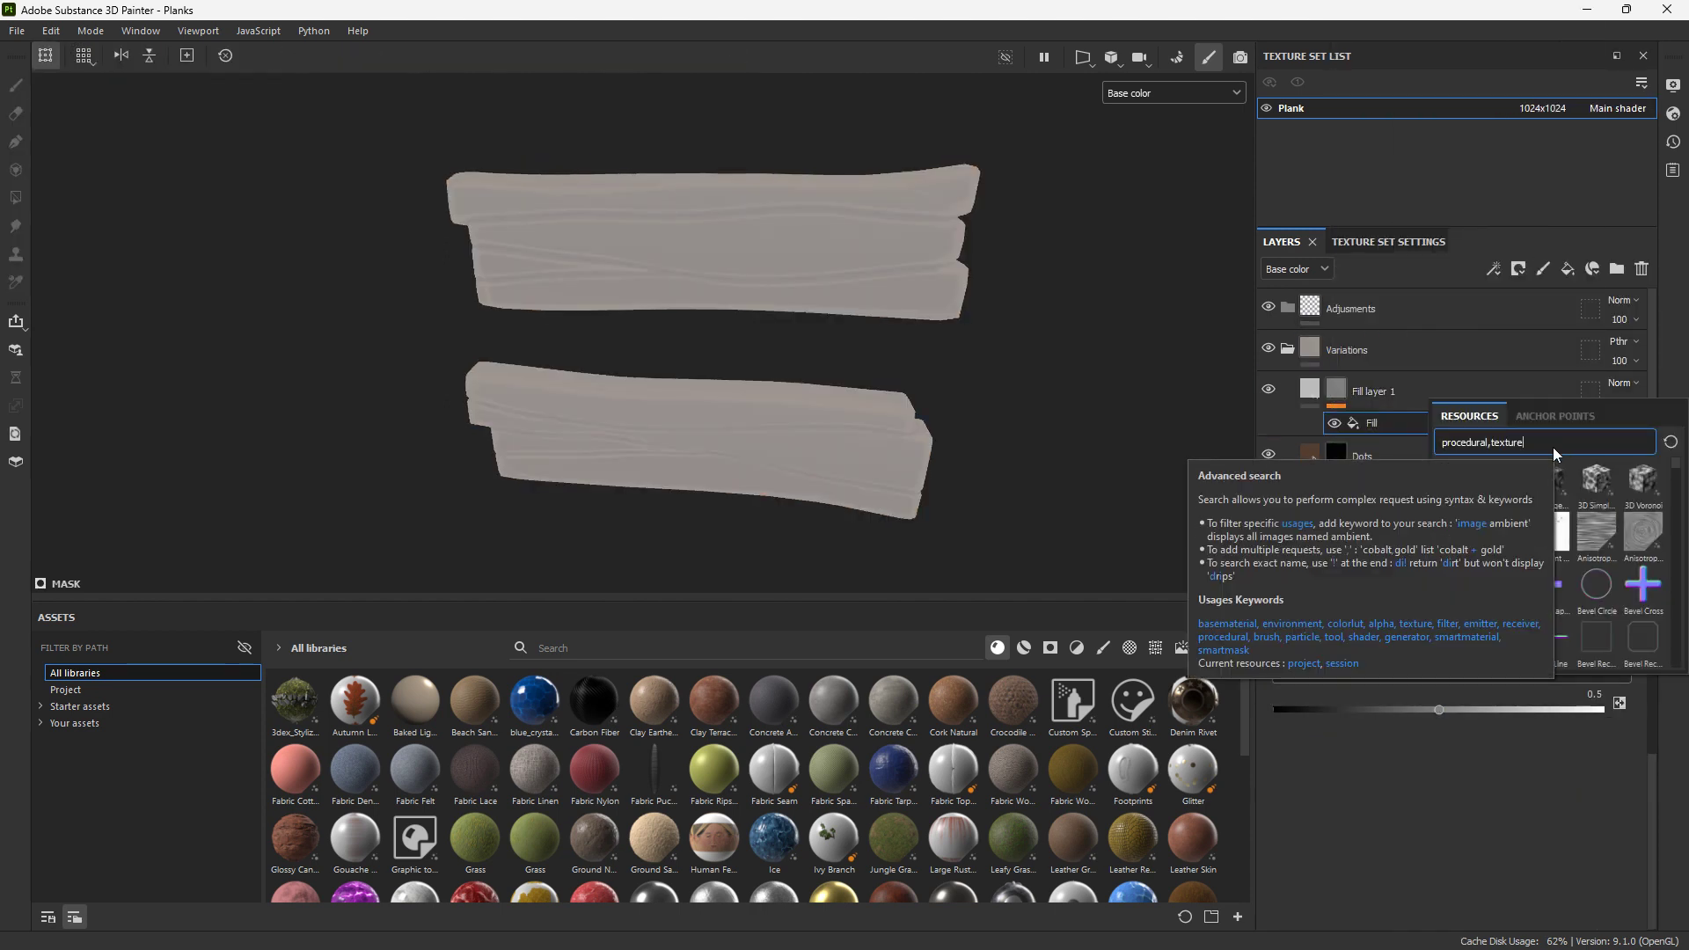
# Search the procedural textures for spots and try Gaussian Spots 1 in the new mask
pyautogui.write('spots')
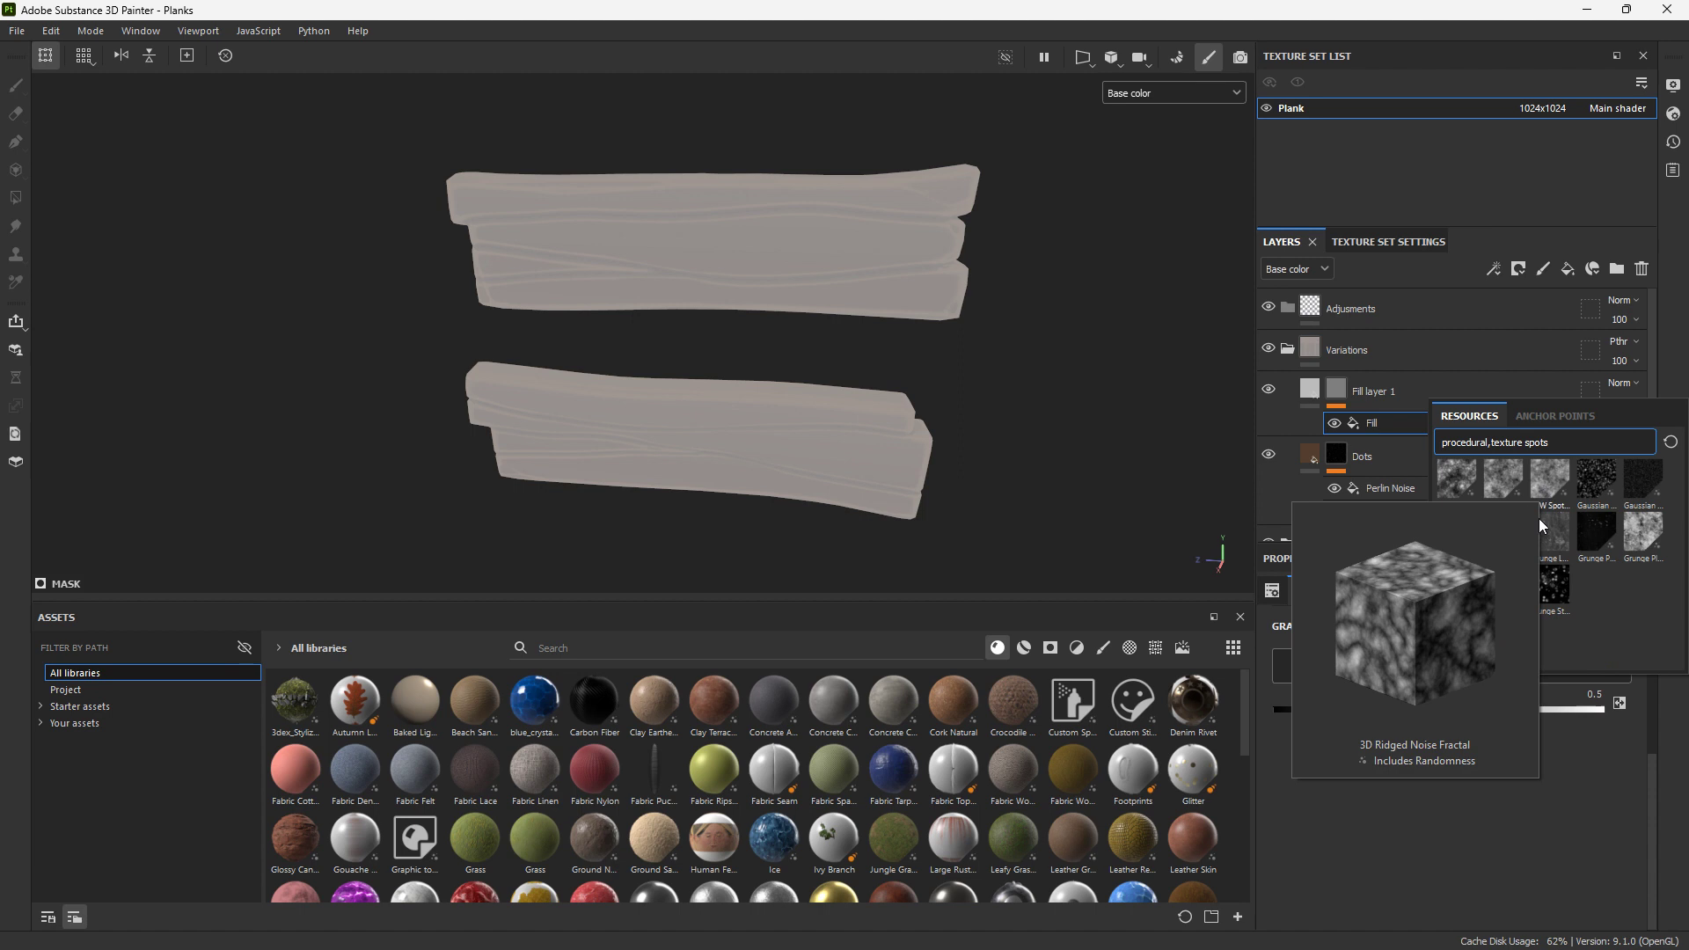
pyautogui.click(1552, 590)
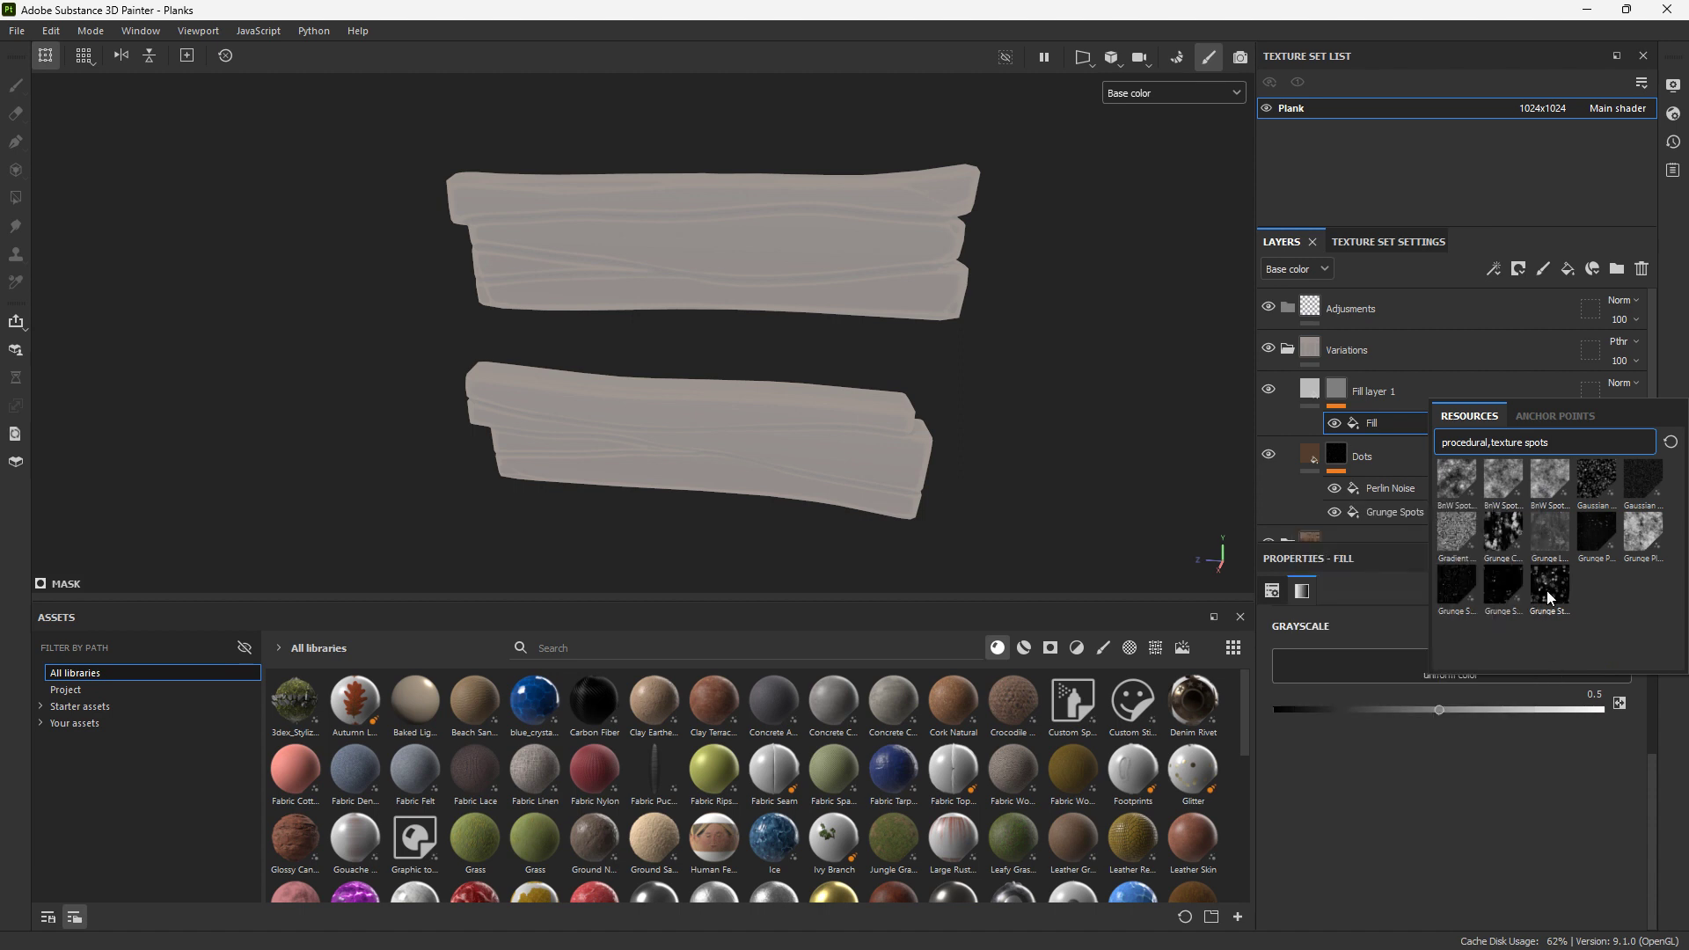
pyautogui.moveTo(1544, 615)
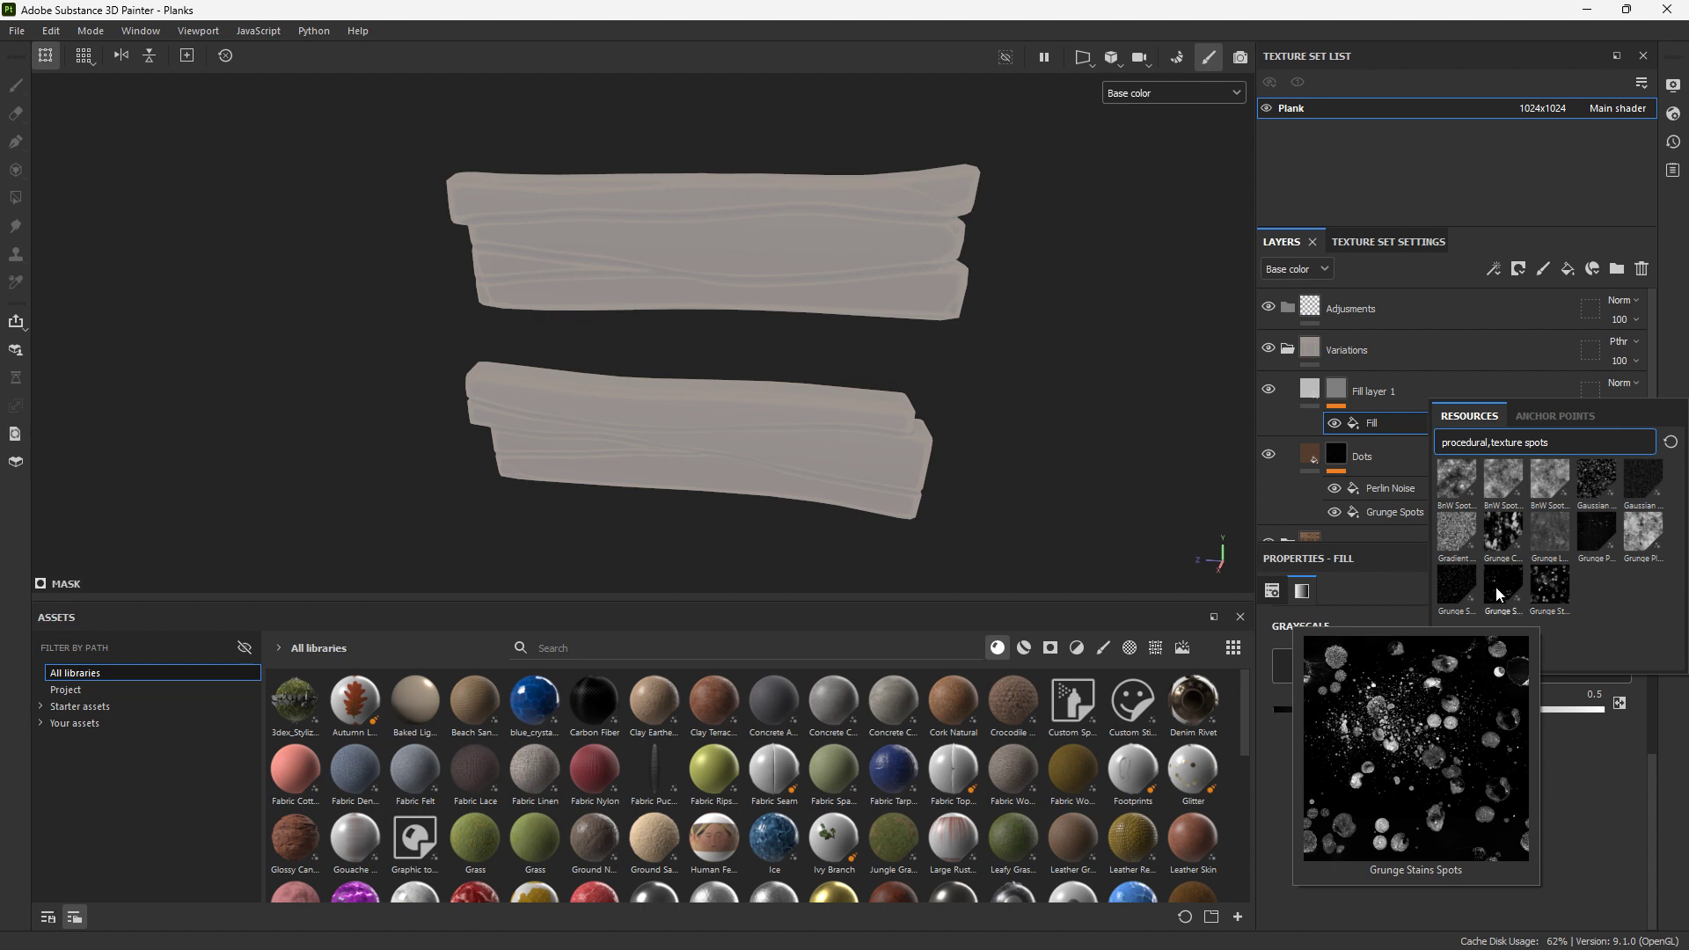
pyautogui.moveTo(1590, 494)
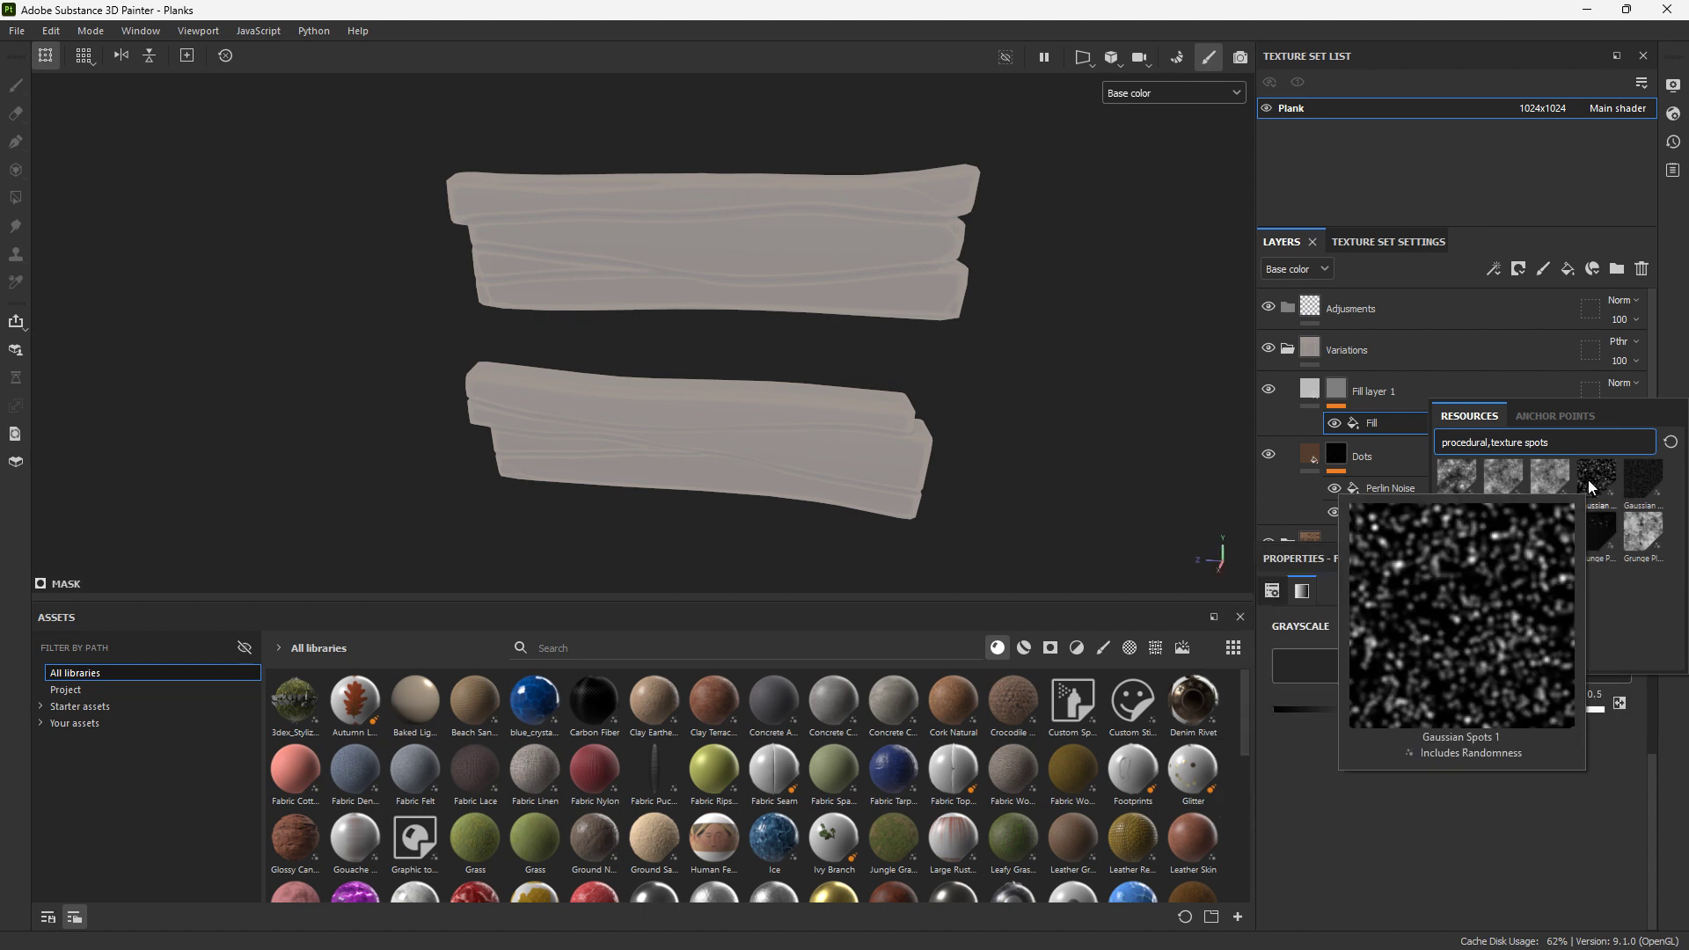
pyautogui.click(1587, 480)
pyautogui.hotkey('ctrl', 'z')
# Search the procedural textures for grunge and assign Grunge Map 004 to the fill in Fill layer 1's mask
pyautogui.click(1425, 653)
pyautogui.press('BackSpace')
pyautogui.press('BackSpace')
pyautogui.press('BackSpace')
pyautogui.press('BackSpace')
pyautogui.press('BackSpace')
pyautogui.write('grunge')
pyautogui.click(1545, 836)
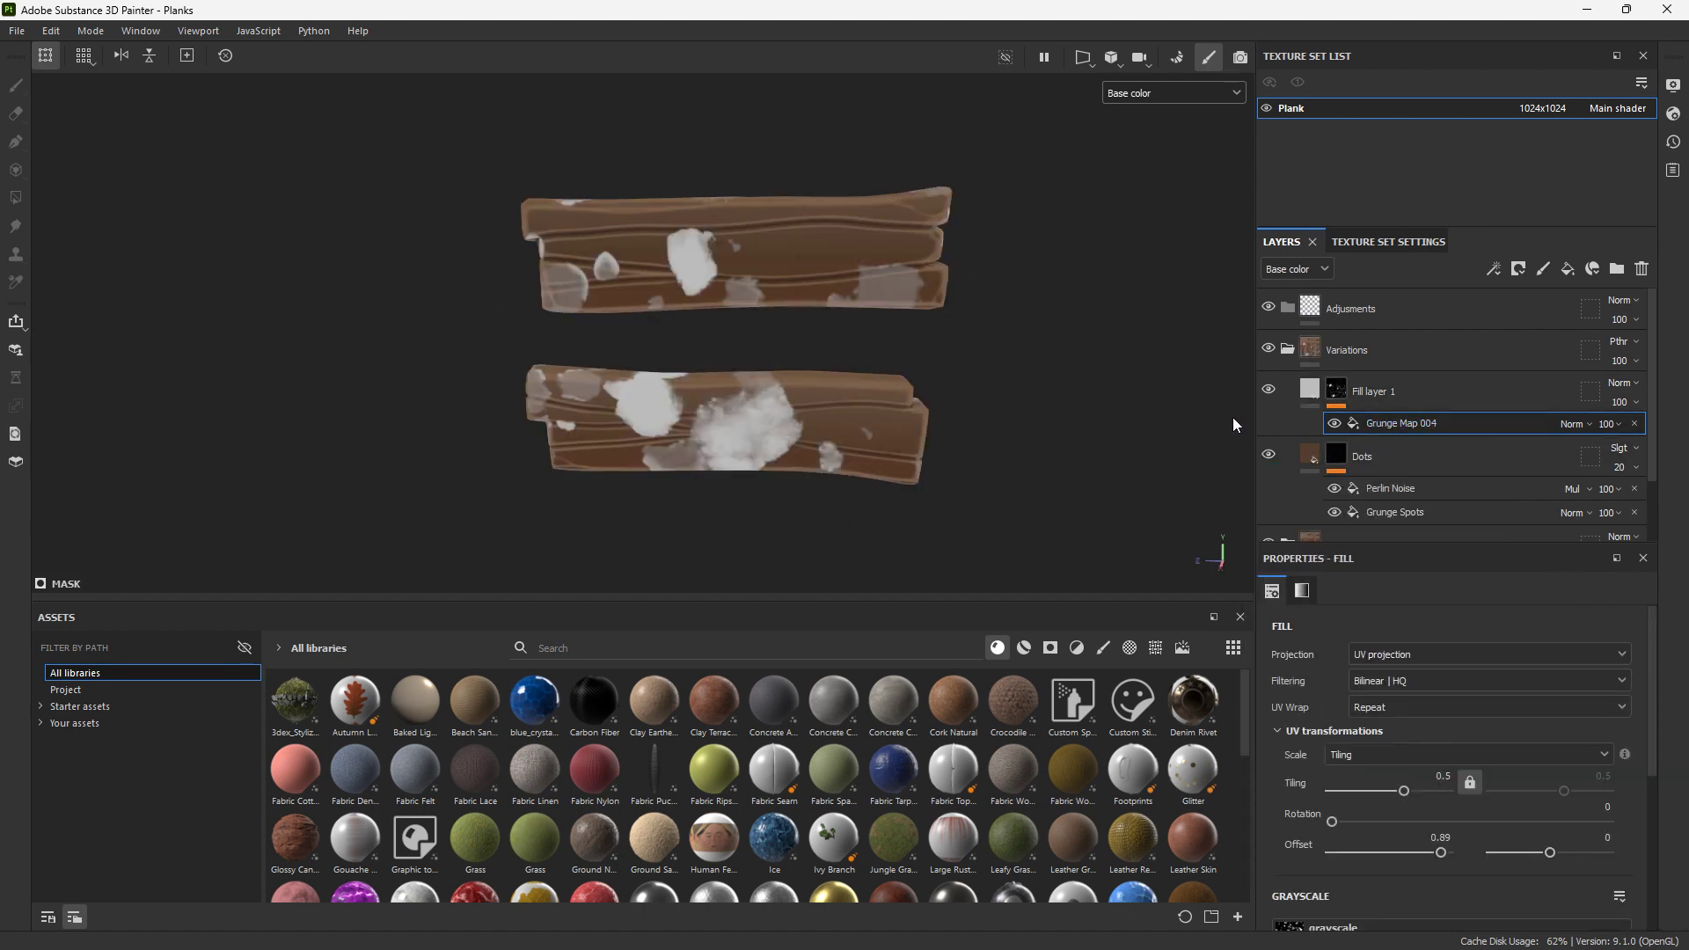
# Switch Grunge Map 004 to Tri-planar projection and rotate it about 77 degrees
pyautogui.click(1475, 651)
pyautogui.click(1385, 716)
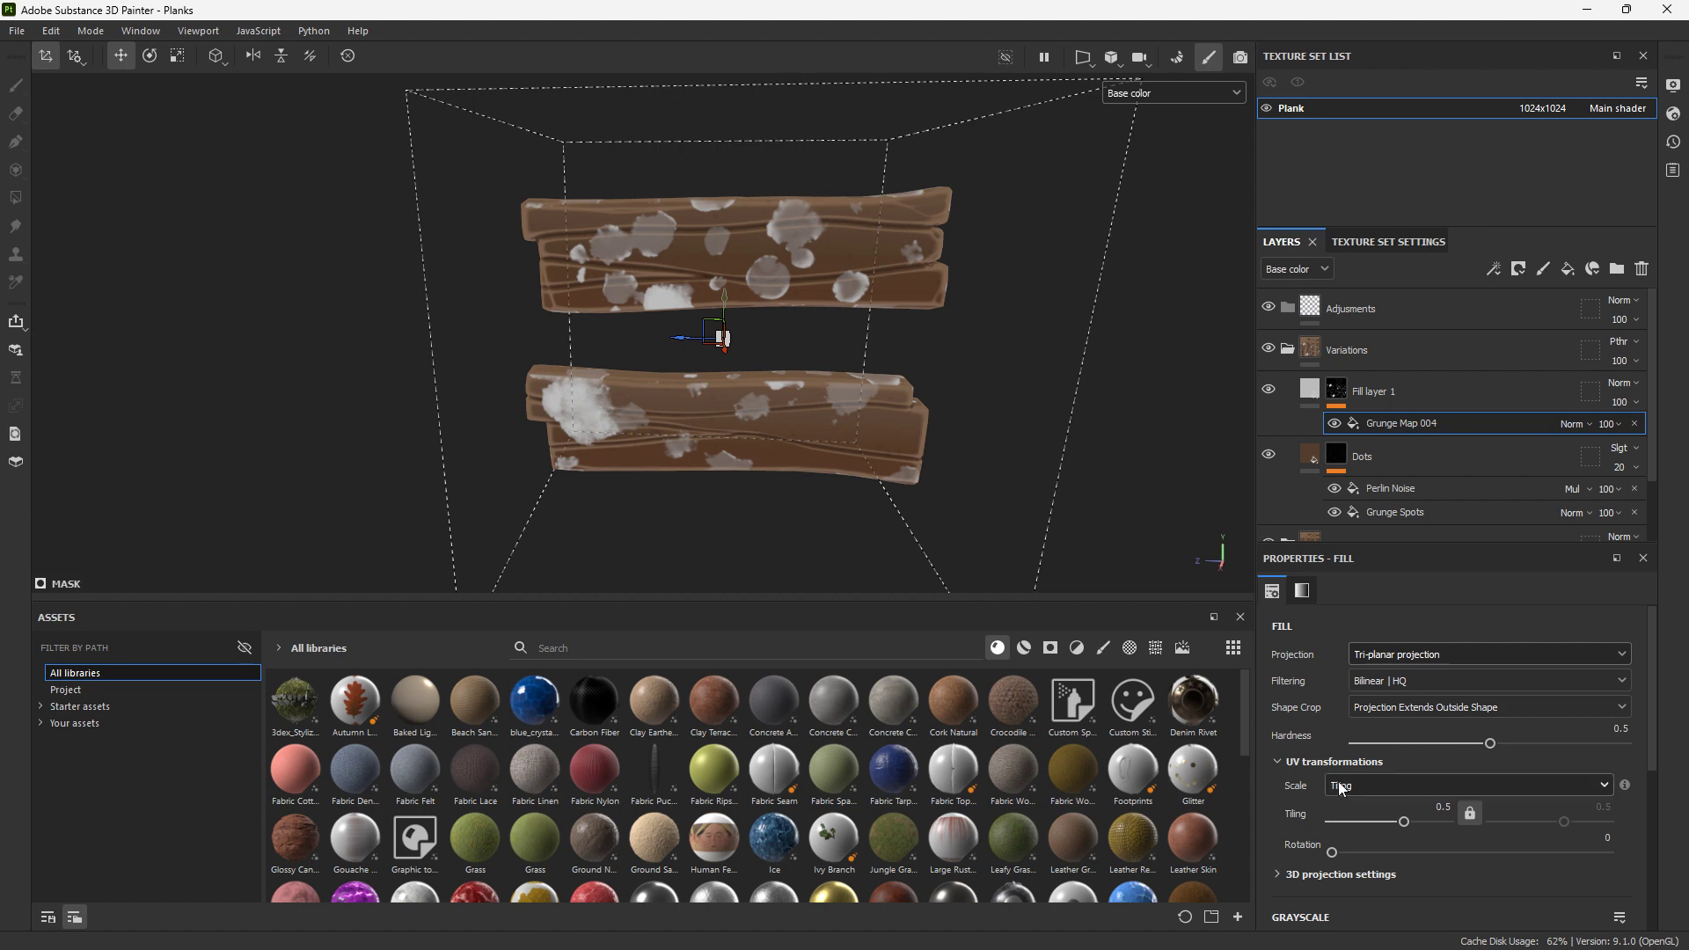
pyautogui.moveTo(1369, 855); pyautogui.dragTo(1386, 853)
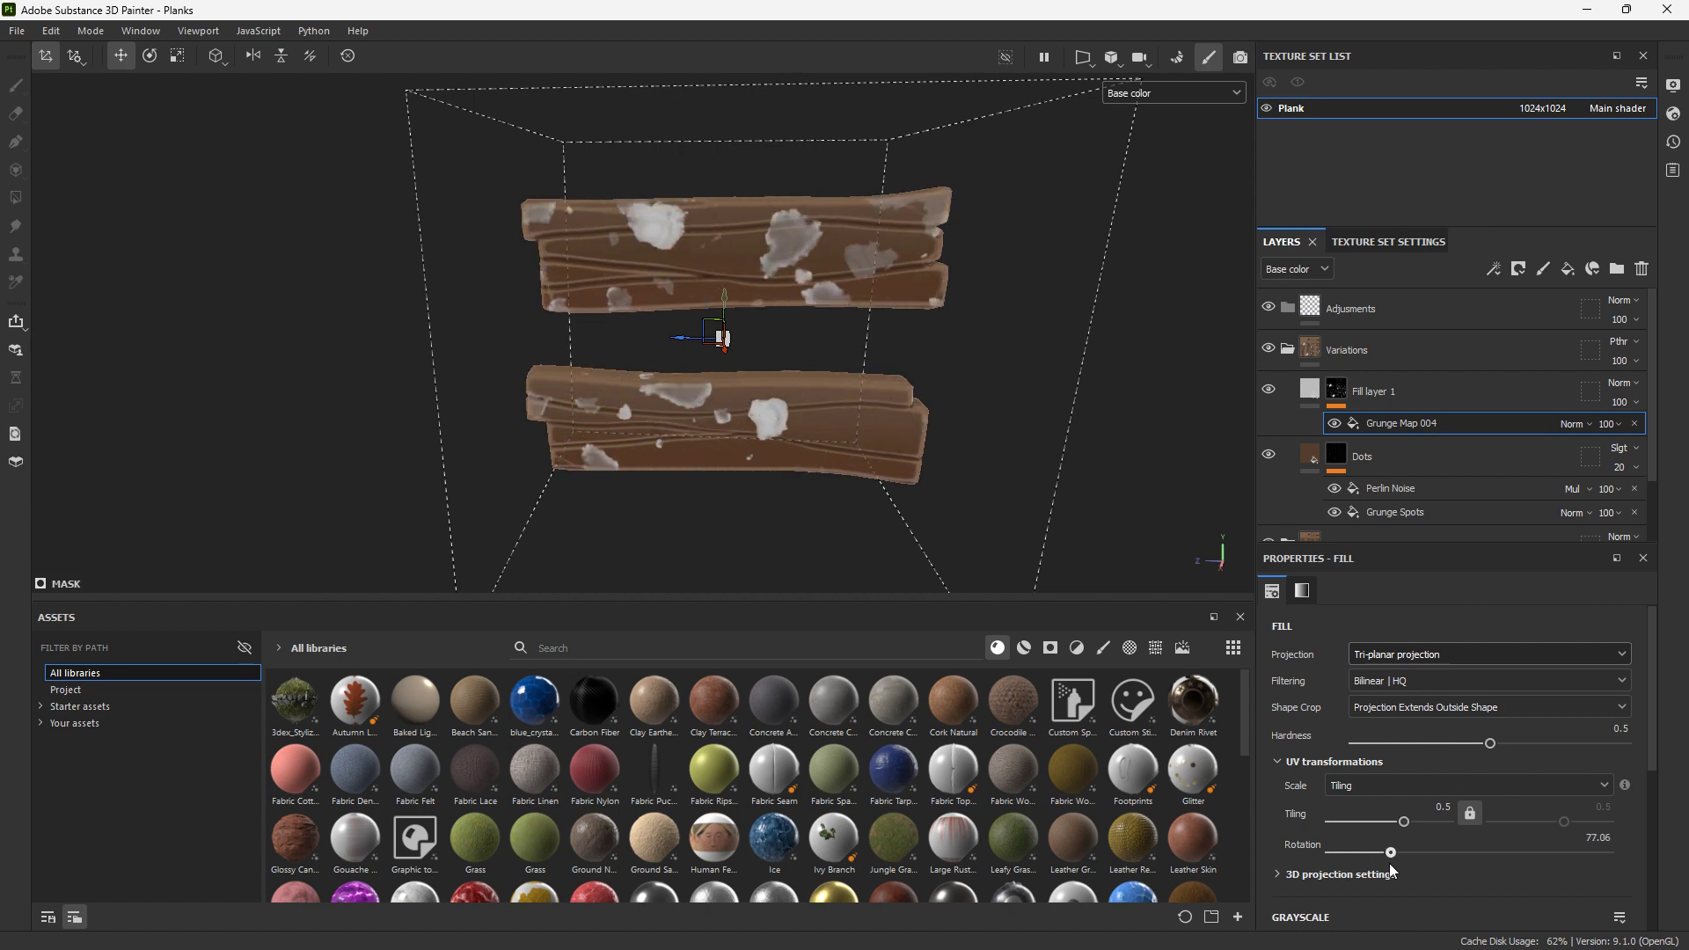
# Add a Blur Slope filter above Grunge Map 004 in Fill layer 1's mask
pyautogui.rightClick(1377, 426)
pyautogui.click(1414, 699)
pyautogui.click(1408, 651)
pyautogui.click(1384, 741)
pyautogui.click(1407, 393)
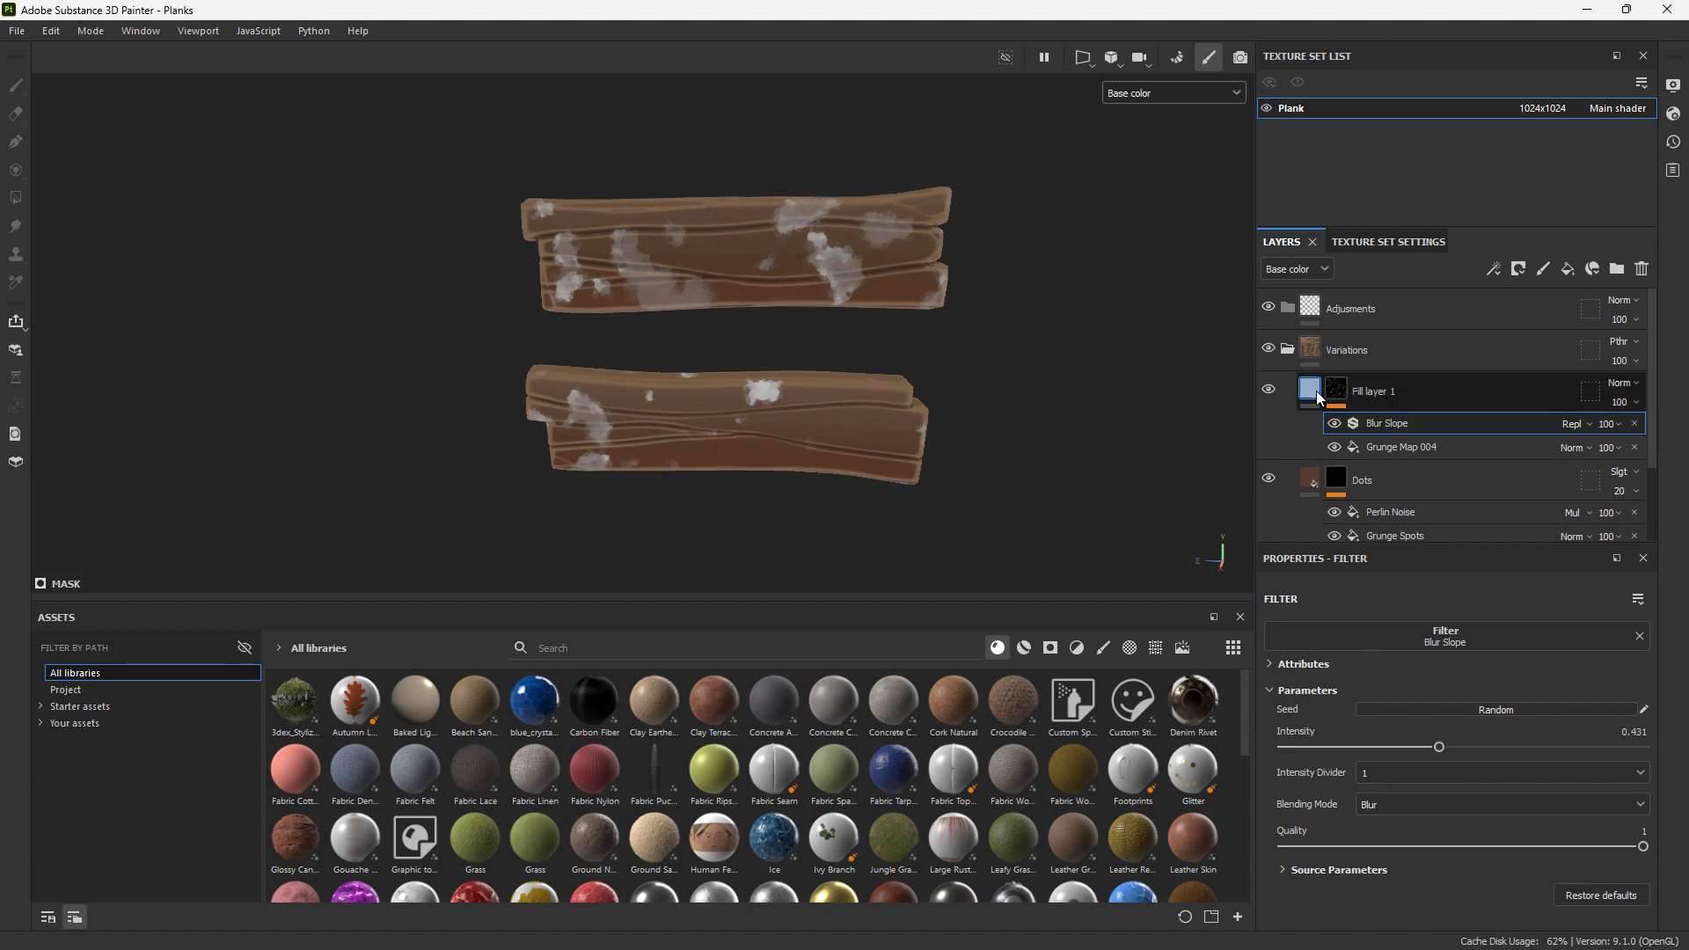
# Set Fill layer 1's blending to Soft light and its base color to off-white EFECE3, keeping only the color channel
pyautogui.click(1622, 384)
pyautogui.click(1587, 732)
pyautogui.scroll(-3, 1503, 863)
pyautogui.click(1495, 902)
pyautogui.click(1550, 785)
pyautogui.click(1422, 631)
pyautogui.moveTo(1422, 631); pyautogui.dragTo(1354, 629)
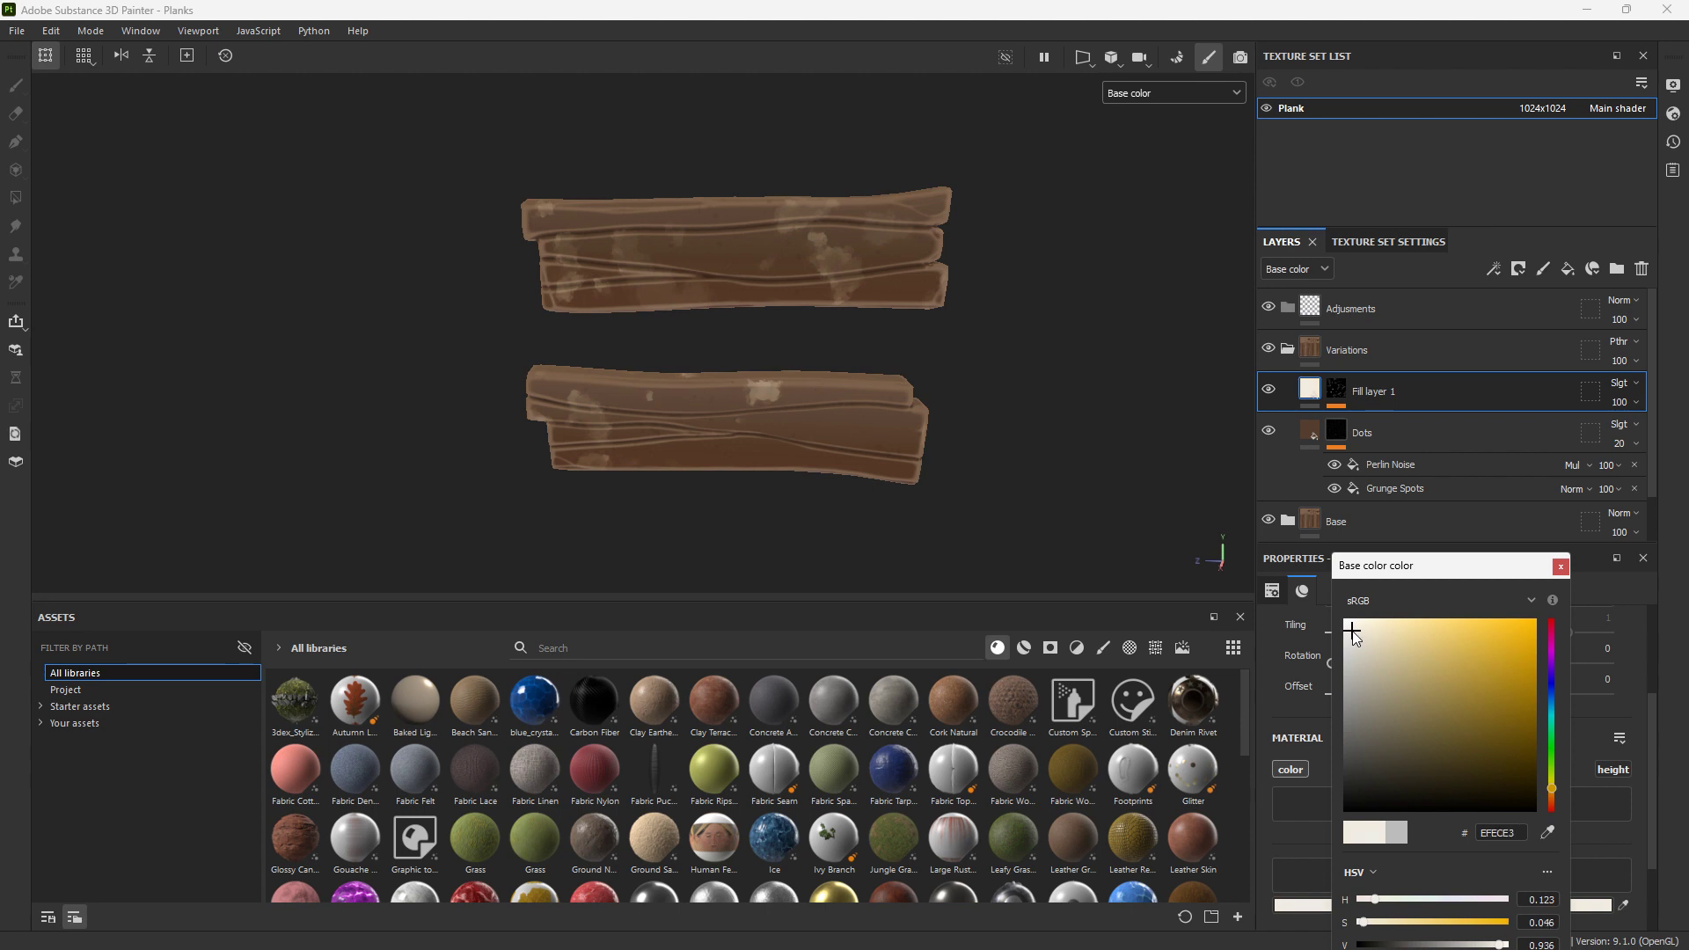
pyautogui.click(1561, 567)
pyautogui.scroll(1, 897, 257)
pyautogui.keyDown('alt'); pyautogui.moveTo(897, 257); pyautogui.dragTo(819, 343); pyautogui.keyUp('alt')
pyautogui.scroll(-2, 819, 343)
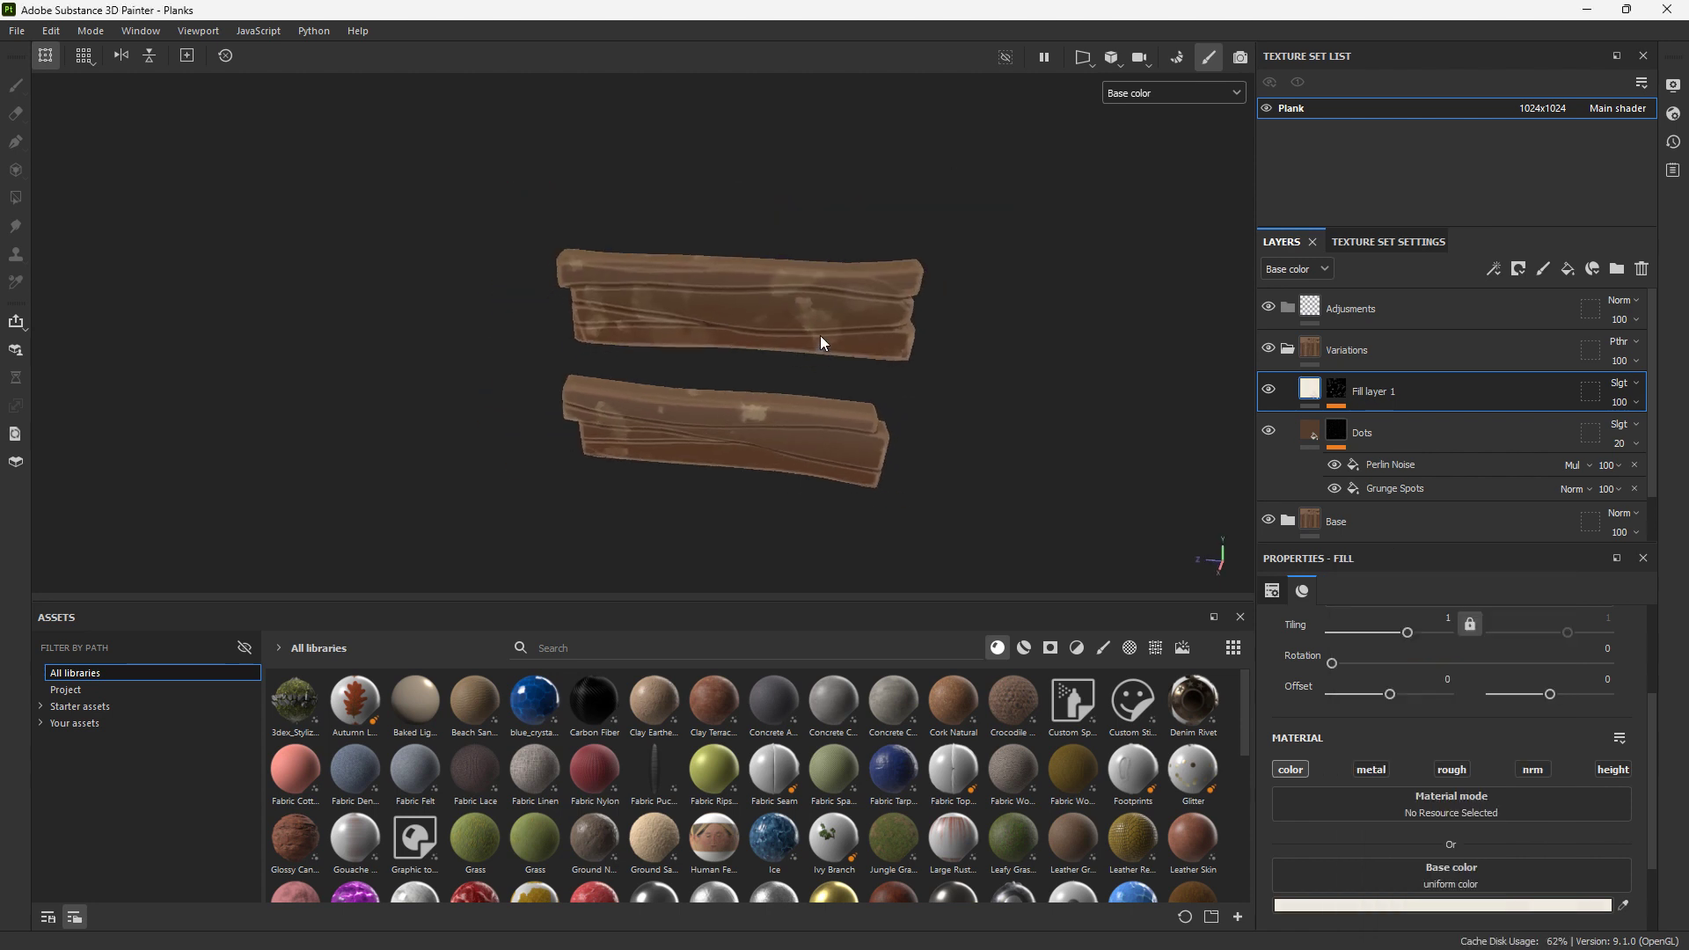
pyautogui.scroll(2, 820, 343)
# Adjust the Grunge Map 004 fill in Fill layer 1's mask to vary the stain pattern
pyautogui.click(1336, 390)
pyautogui.click(1395, 445)
pyautogui.moveTo(1331, 694); pyautogui.dragTo(1512, 732)
pyautogui.keyDown('alt'); pyautogui.moveTo(1047, 427); pyautogui.dragTo(994, 418); pyautogui.keyUp('alt')
pyautogui.keyDown('alt'); pyautogui.moveTo(993, 418); pyautogui.dragTo(919, 422, button='right'); pyautogui.keyUp('alt')
# Lower Fill layer 1's opacity to 33 and check the stains on the planks
pyautogui.click(1633, 402)
pyautogui.click(1641, 435)
pyautogui.moveTo(1641, 446); pyautogui.dragTo(1633, 446)
pyautogui.keyDown('alt'); pyautogui.moveTo(1056, 426); pyautogui.dragTo(833, 551); pyautogui.keyUp('alt')
pyautogui.keyDown('alt'); pyautogui.moveTo(833, 550); pyautogui.dragTo(717, 419, button='right'); pyautogui.keyUp('alt')
pyautogui.press('e')
pyautogui.moveTo(719, 418)
pyautogui.keyDown('alt'); pyautogui.mouseDown()
pyautogui.moveTo(766, 393)
pyautogui.moveTo(1026, 418)
pyautogui.moveTo(1515, 421)
pyautogui.moveTo(513, 475)
pyautogui.moveTo(765, 449)
pyautogui.moveTo(513, 381)
pyautogui.mouseUp(); pyautogui.keyUp('alt')
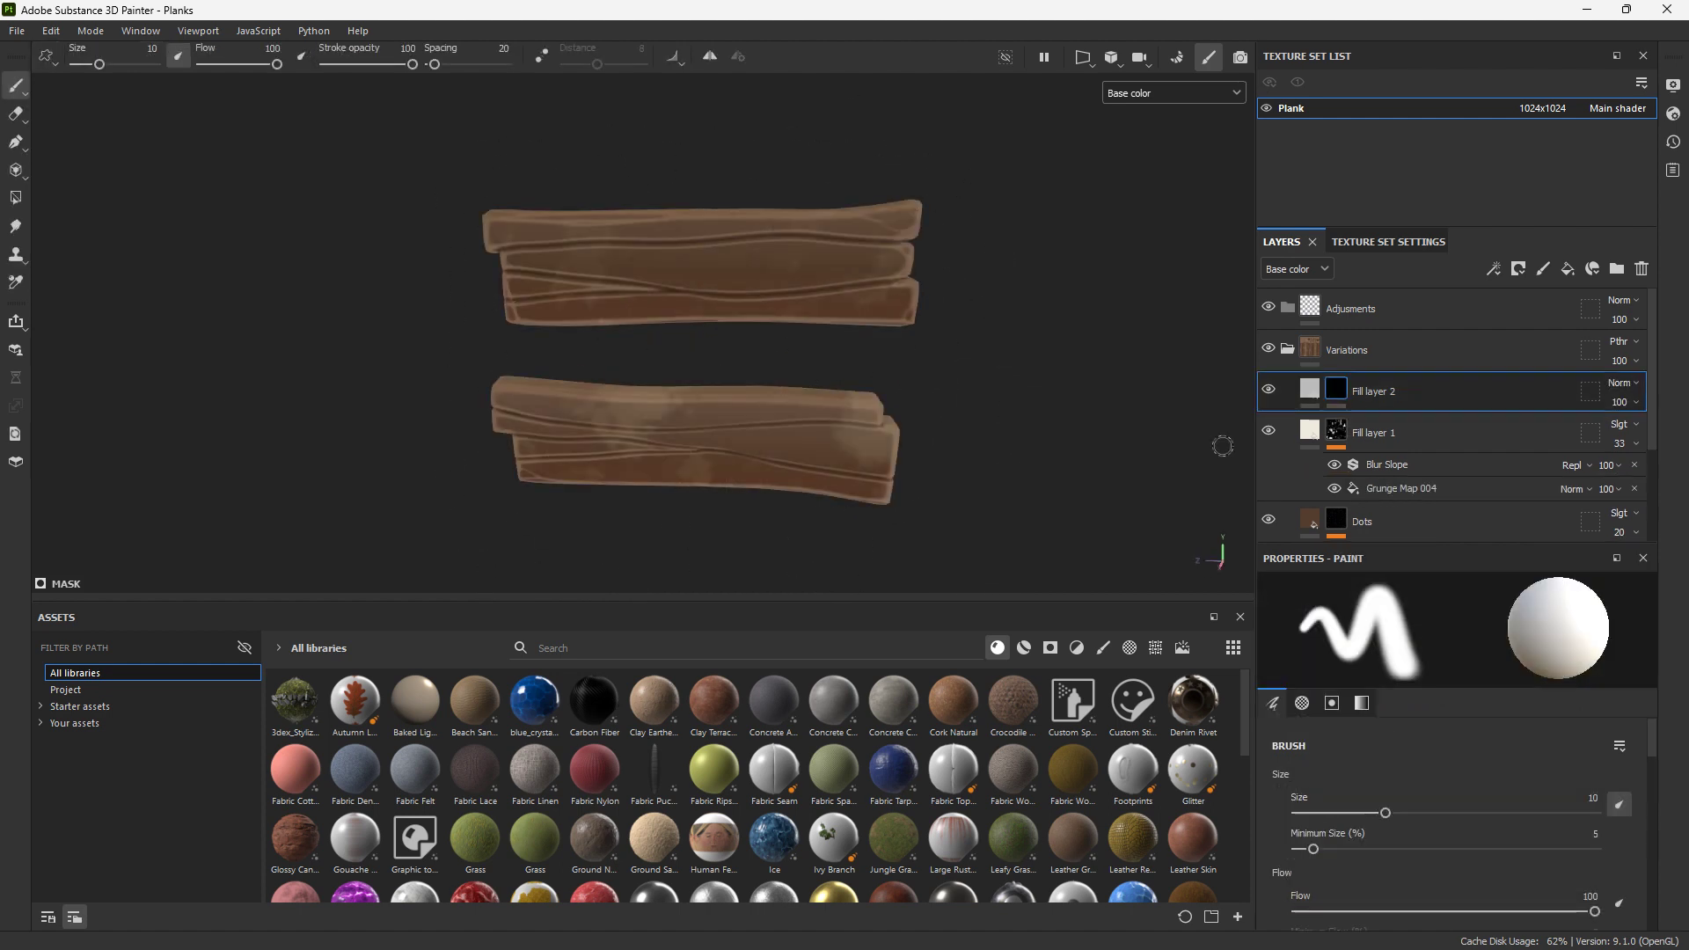
# Replace the empty masked layer above Fill layer 1 with a new fill layer that has a black mask
pyautogui.press('Delete')
pyautogui.click(1567, 269)
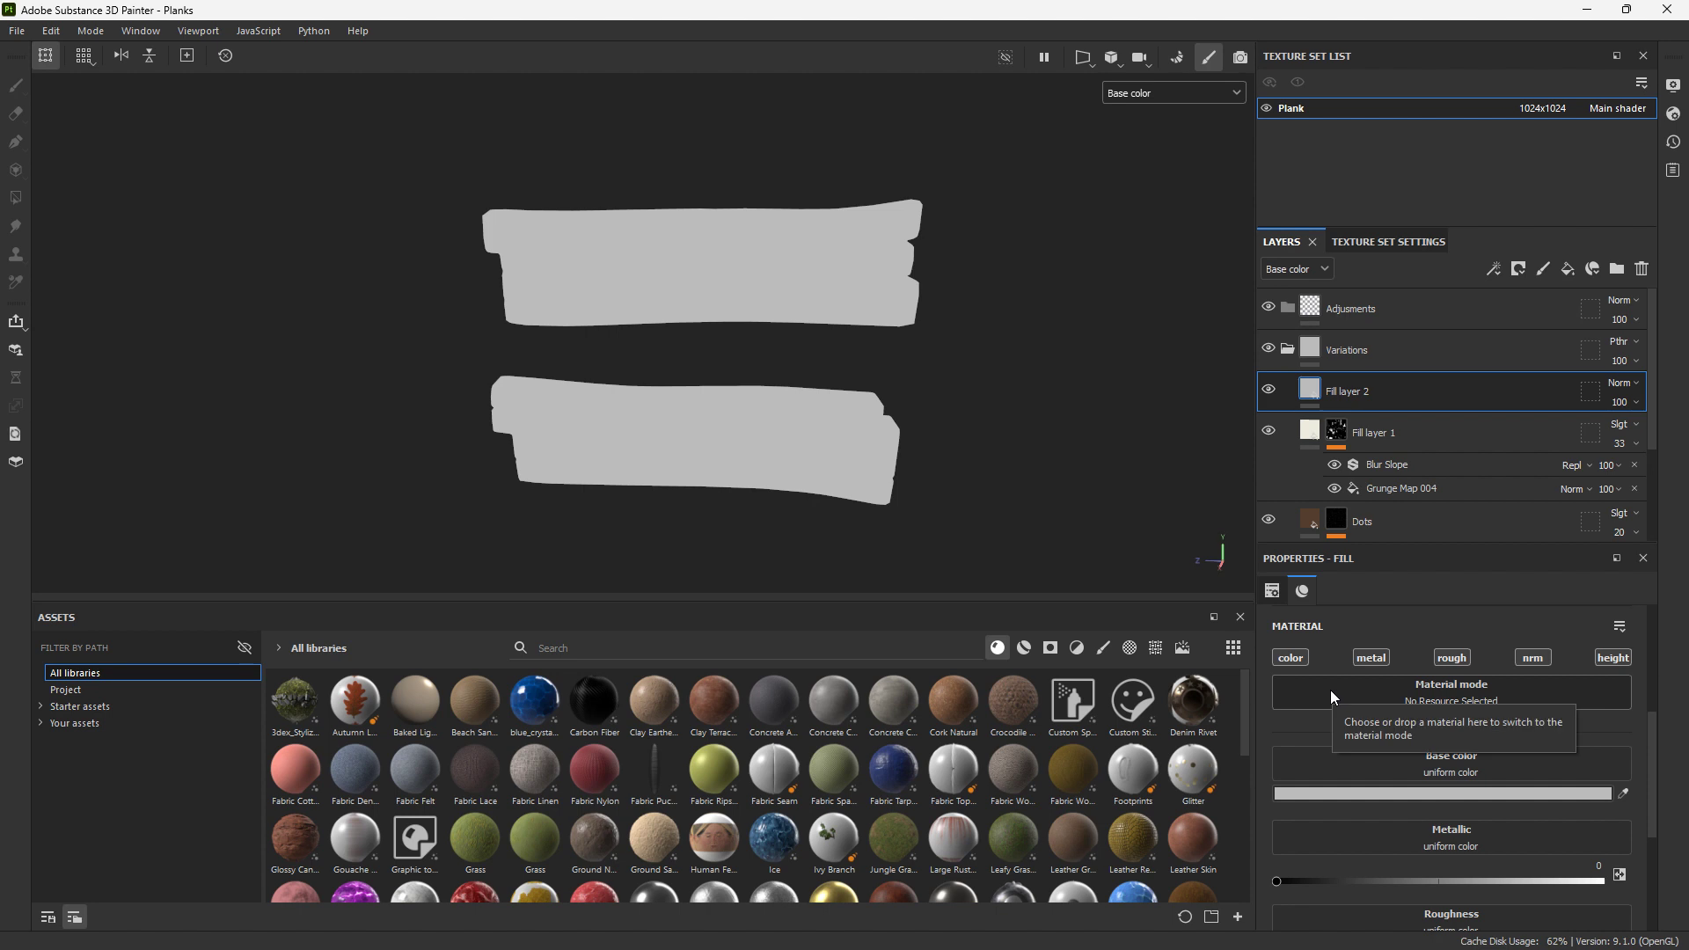
pyautogui.rightClick(1376, 391)
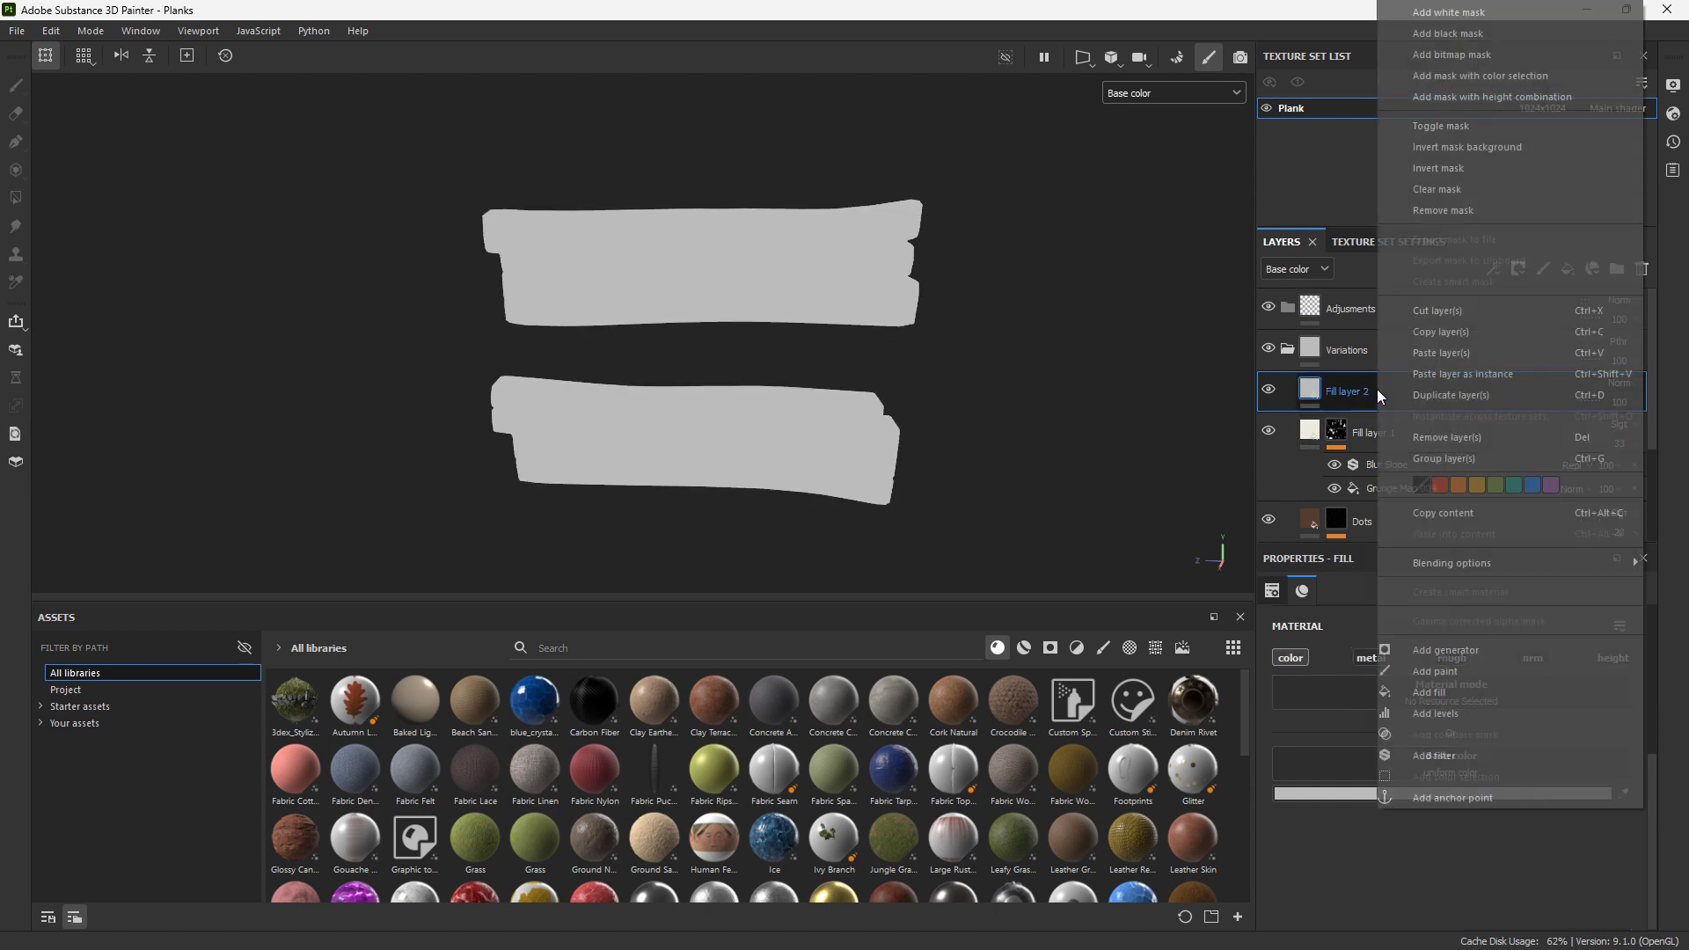
pyautogui.click(1480, 32)
# Add an Anisotropic Noise fill to Fill layer 2's mask and rotate it 90 degrees
pyautogui.rightClick(1335, 391)
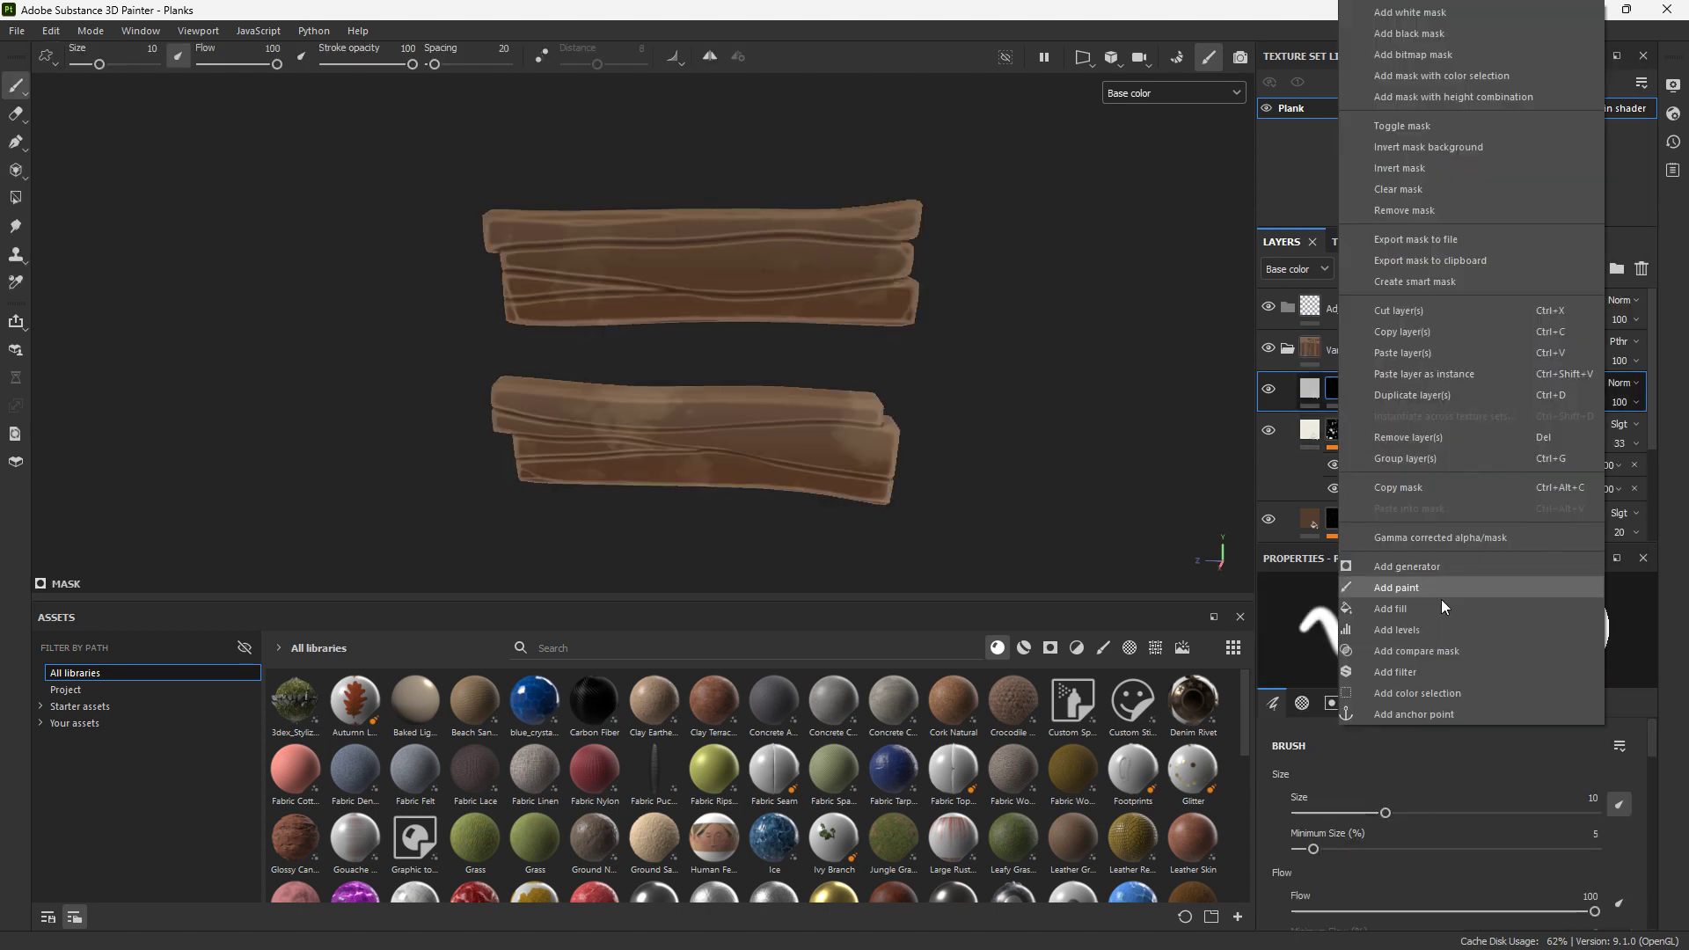
pyautogui.click(1407, 616)
pyautogui.click(1394, 664)
pyautogui.click(1558, 790)
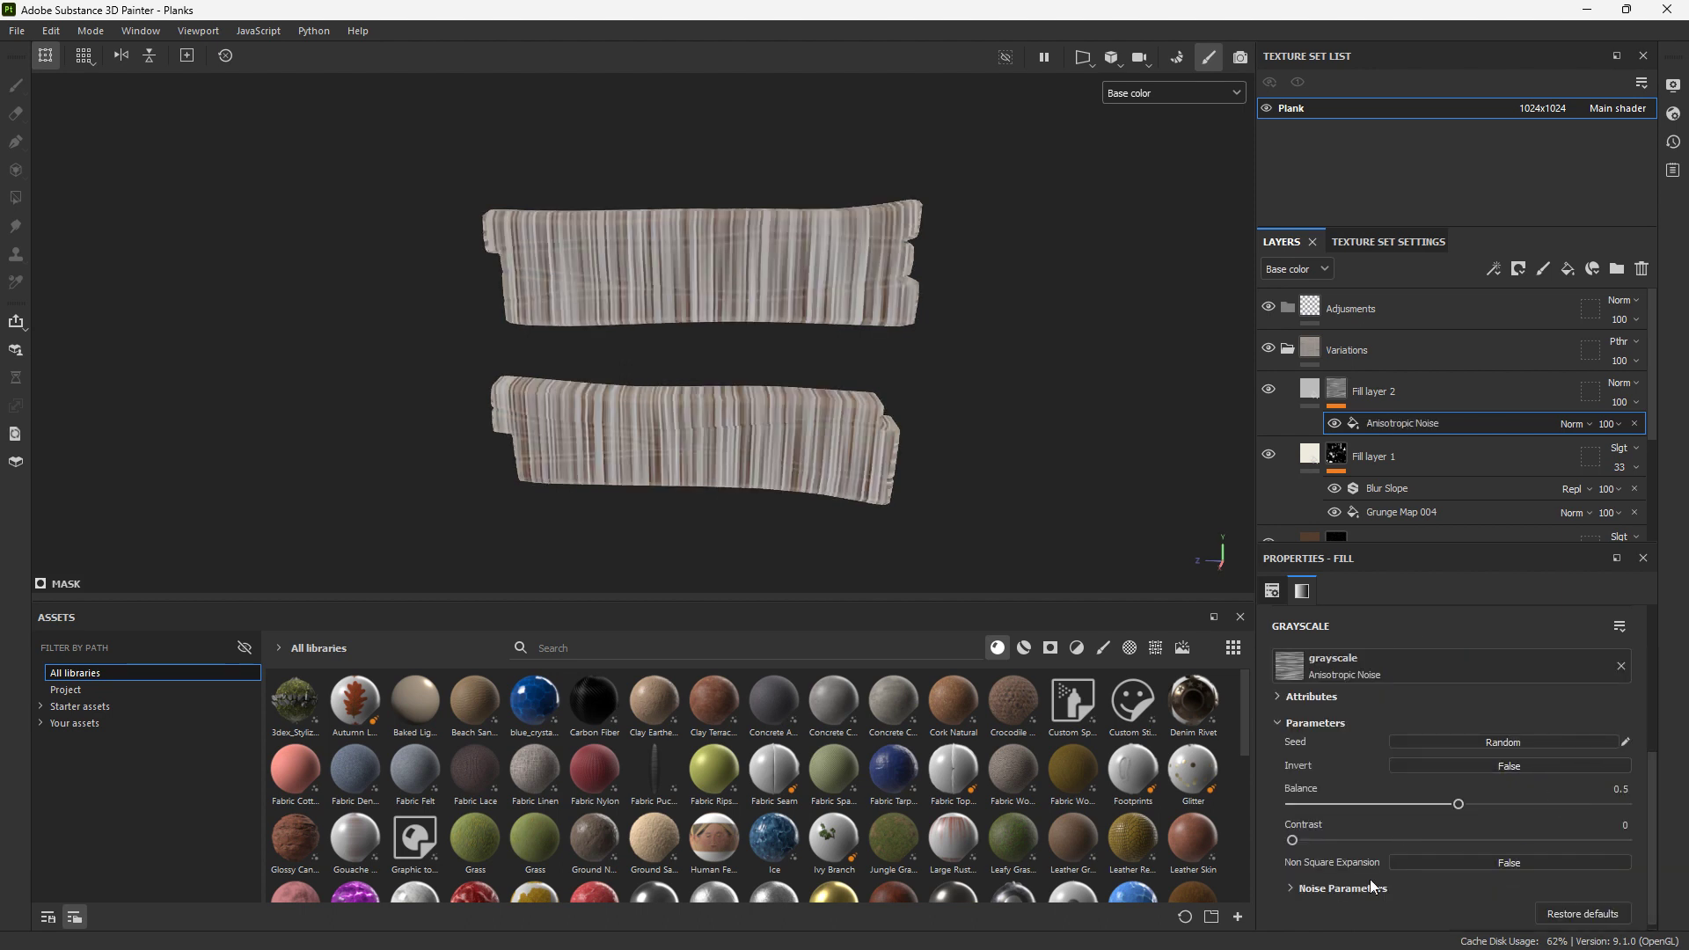
pyautogui.scroll(3, 1345, 858)
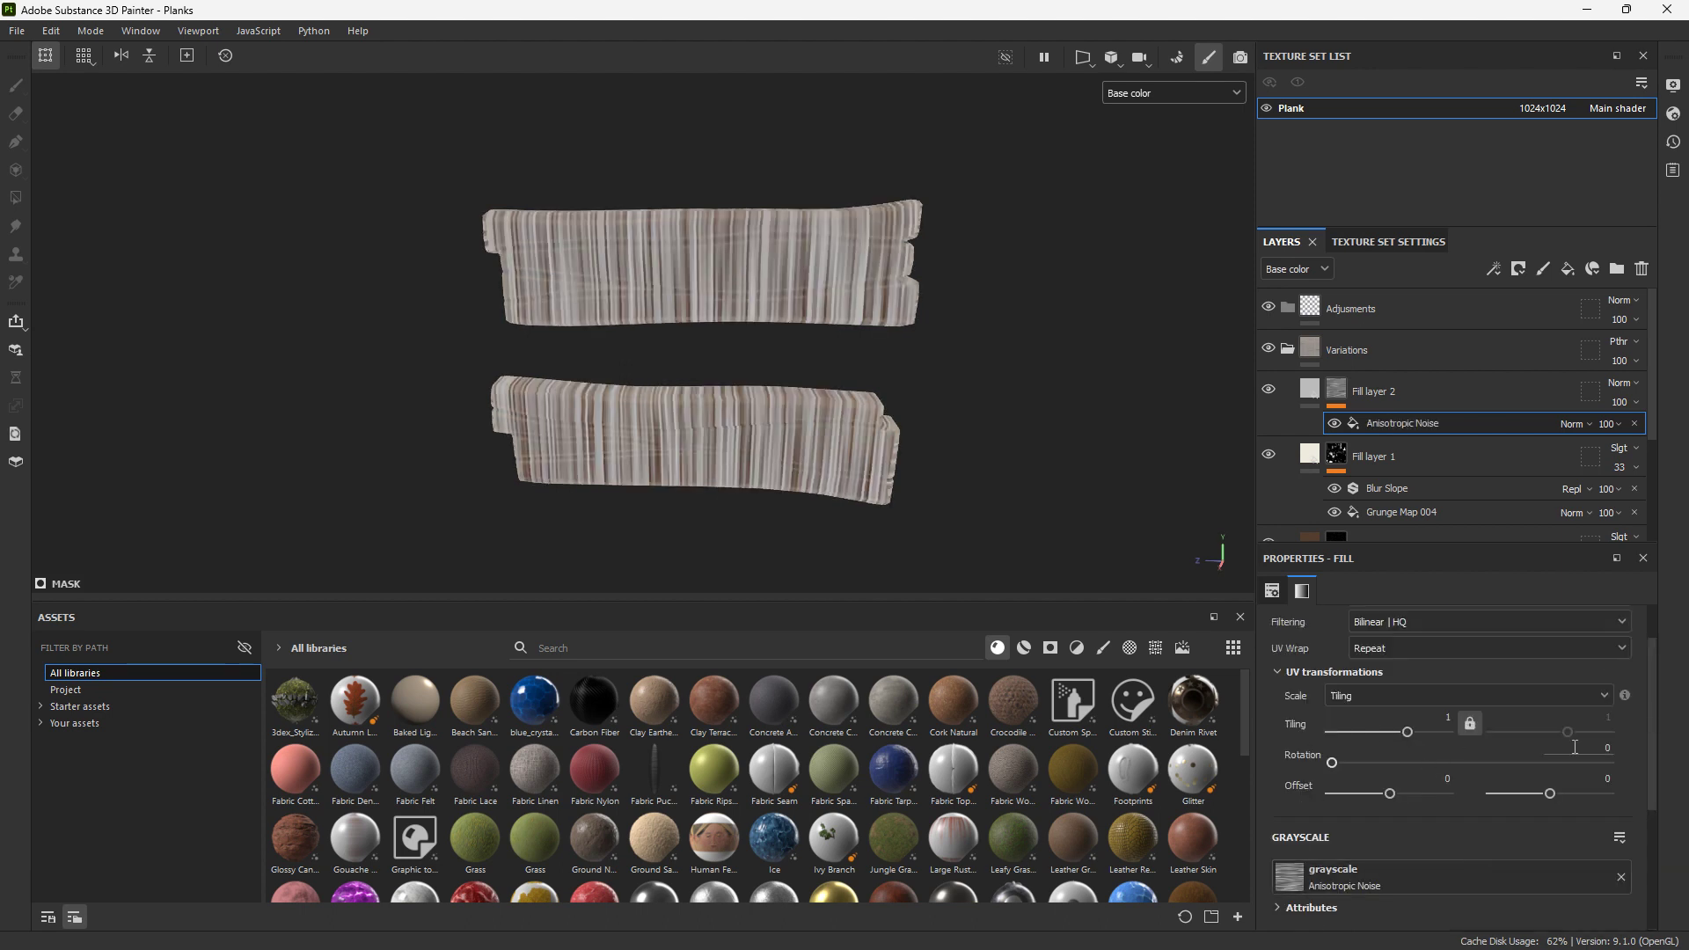
pyautogui.write('90')
pyautogui.press('Return')
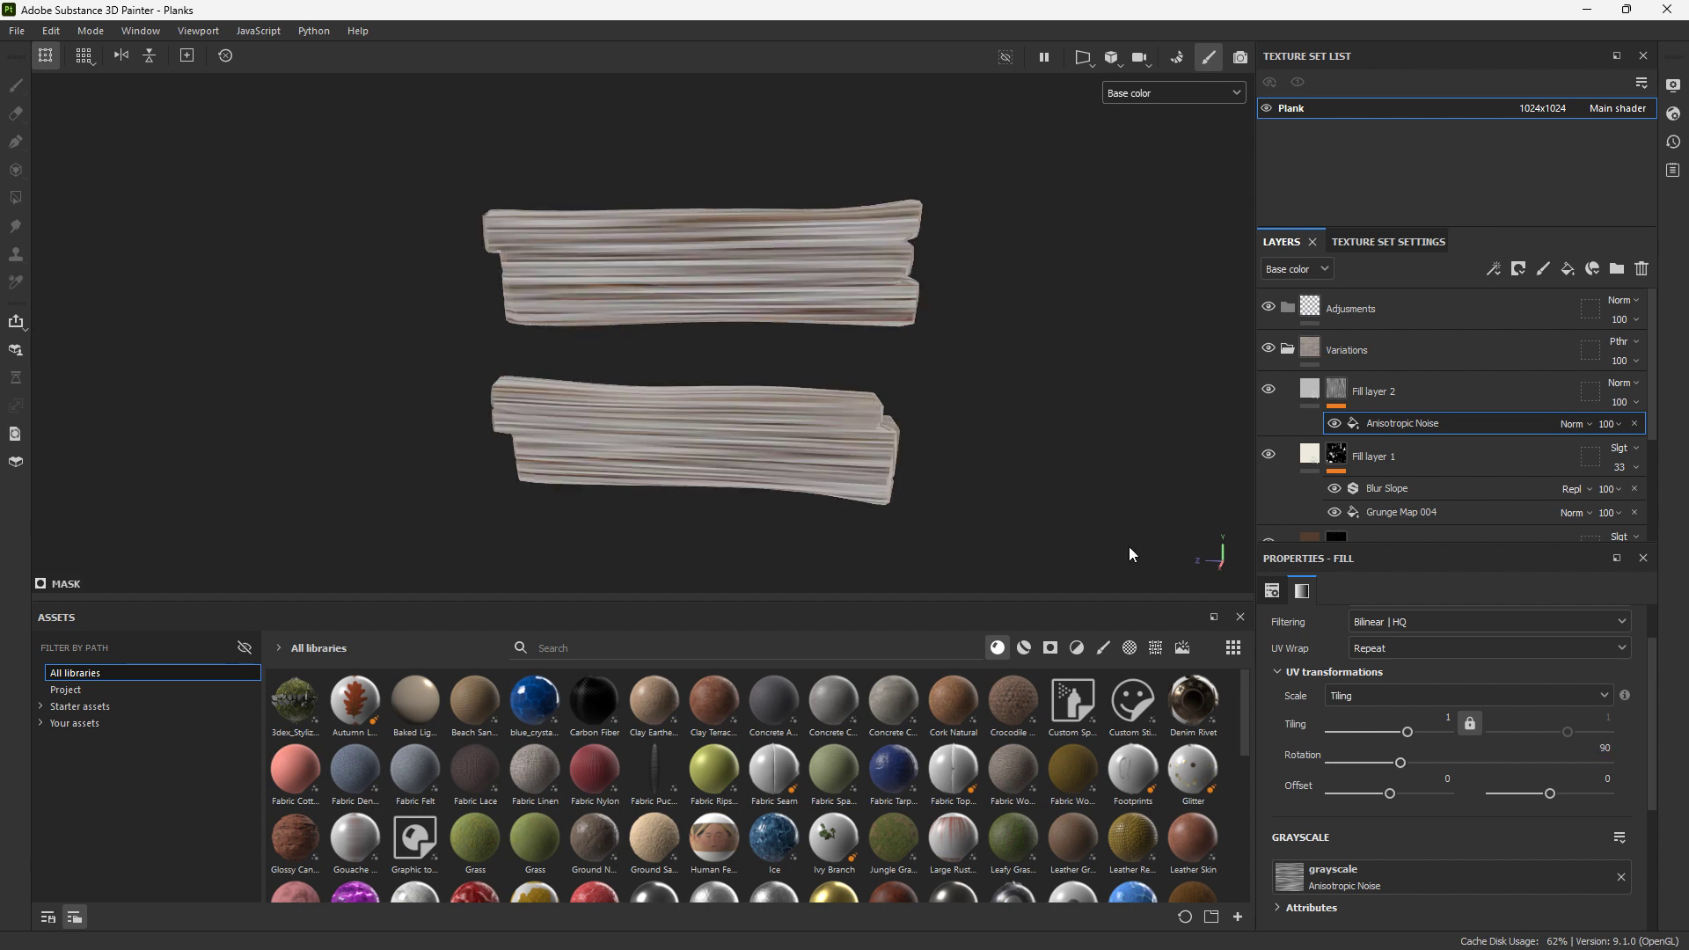
# Set the Anisotropic Noise Y Amount to 122, balance to 0.26 and contrast to 0.37
pyautogui.scroll(-4, 1323, 878)
pyautogui.click(1323, 882)
pyautogui.scroll(-3, 1370, 848)
pyautogui.moveTo(1435, 799); pyautogui.dragTo(1380, 798)
pyautogui.scroll(1, 1384, 868)
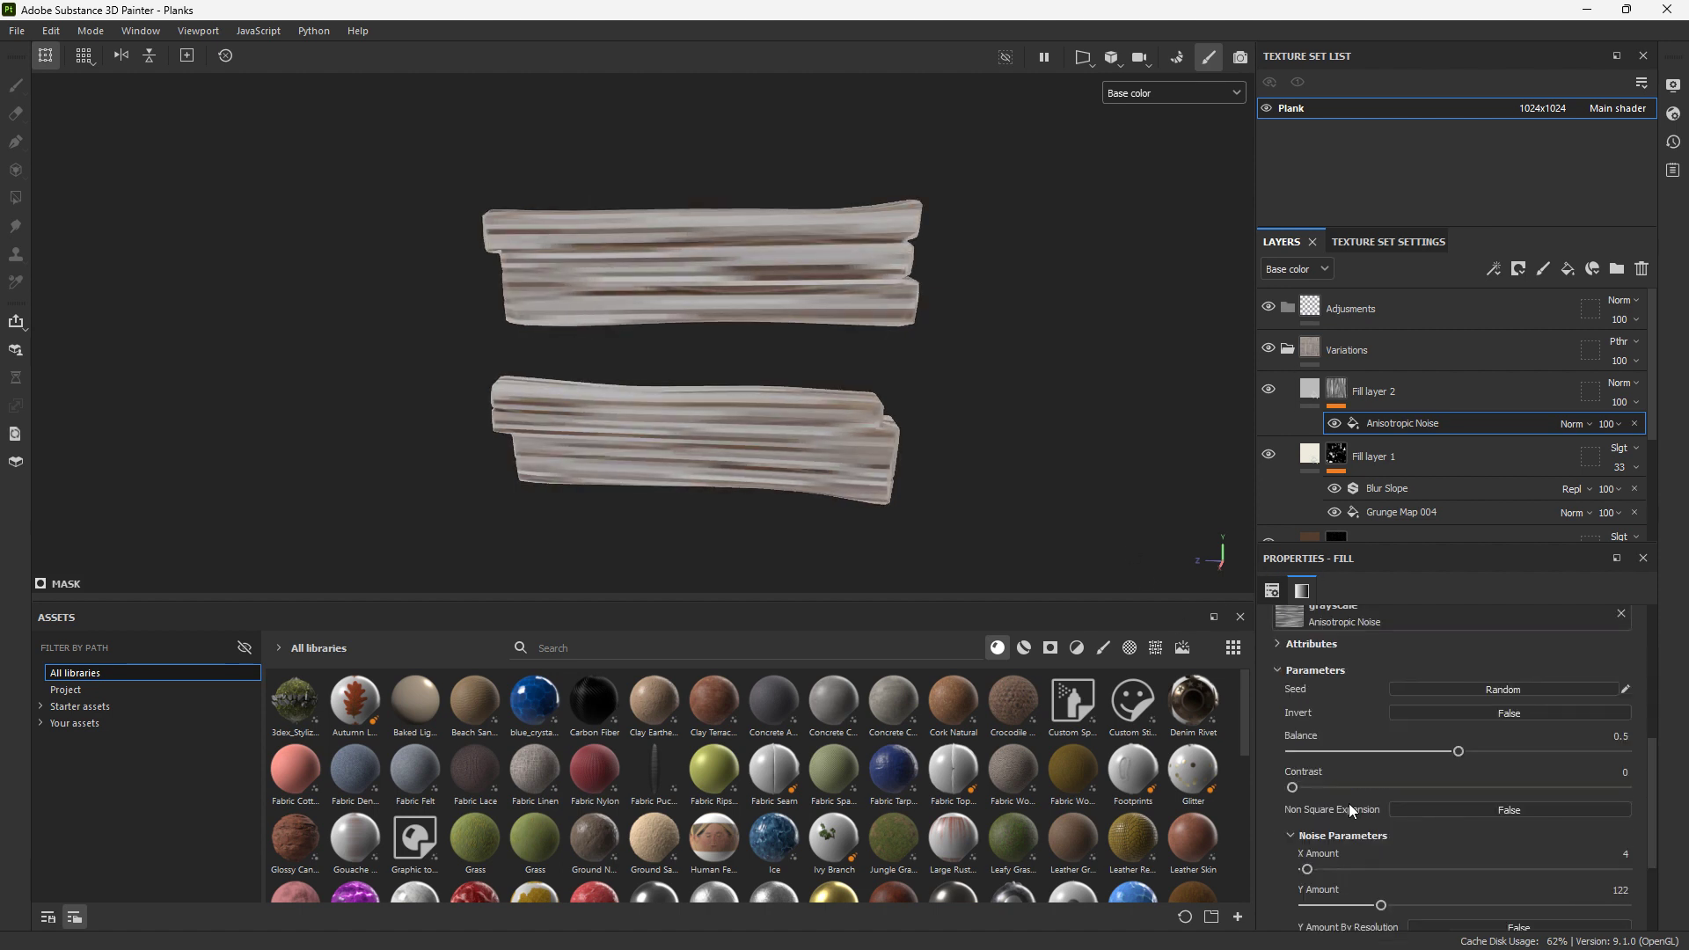
pyautogui.moveTo(1459, 697); pyautogui.dragTo(1416, 697)
# Add a Blur Slope filter above Anisotropic Noise in Fill layer 2's mask
pyautogui.rightClick(1337, 389)
pyautogui.click(1407, 673)
pyautogui.click(1442, 585)
pyautogui.click(1348, 897)
# Give Fill layer 2 a brown base color sampled from the planks and set its blending to Overlay
pyautogui.click(1336, 406)
pyautogui.click(1310, 388)
pyautogui.click(1407, 794)
pyautogui.click(836, 475)
pyautogui.click(1623, 383)
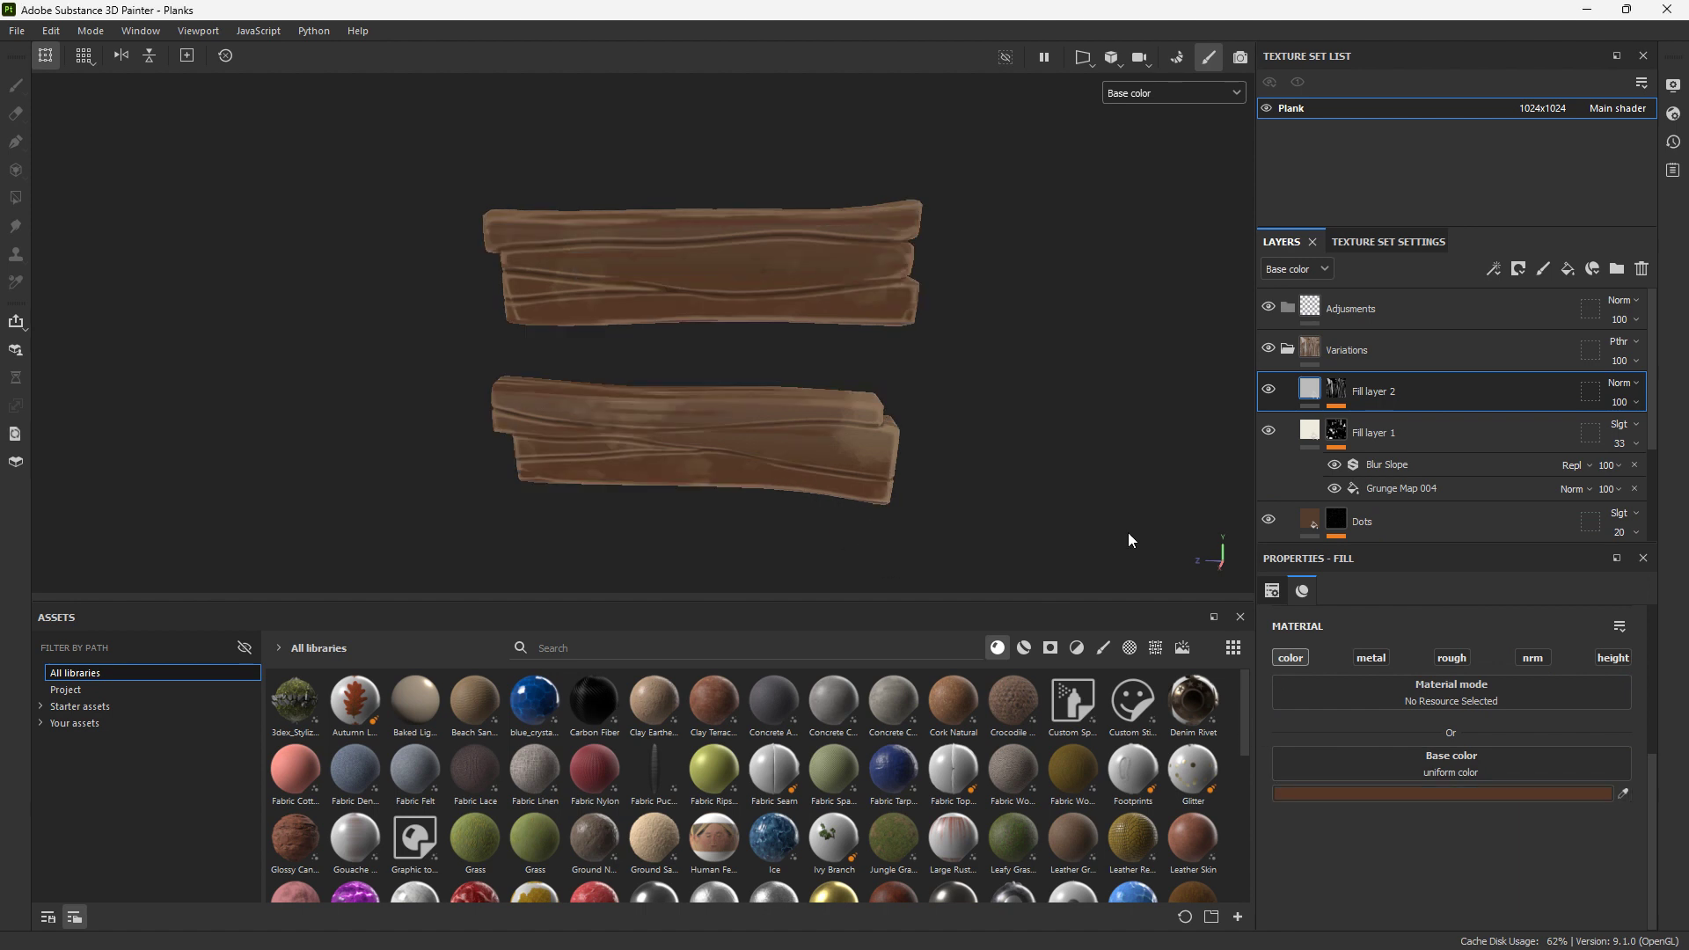
pyautogui.click(1595, 648)
pyautogui.keyDown('alt'); pyautogui.moveTo(932, 264); pyautogui.dragTo(818, 369); pyautogui.keyUp('alt')
# Fine-tune the Anisotropic Noise in Fill layer 2's mask and set its opacity to 43
pyautogui.click(1336, 406)
pyautogui.click(1391, 447)
pyautogui.scroll(4, 651, 289)
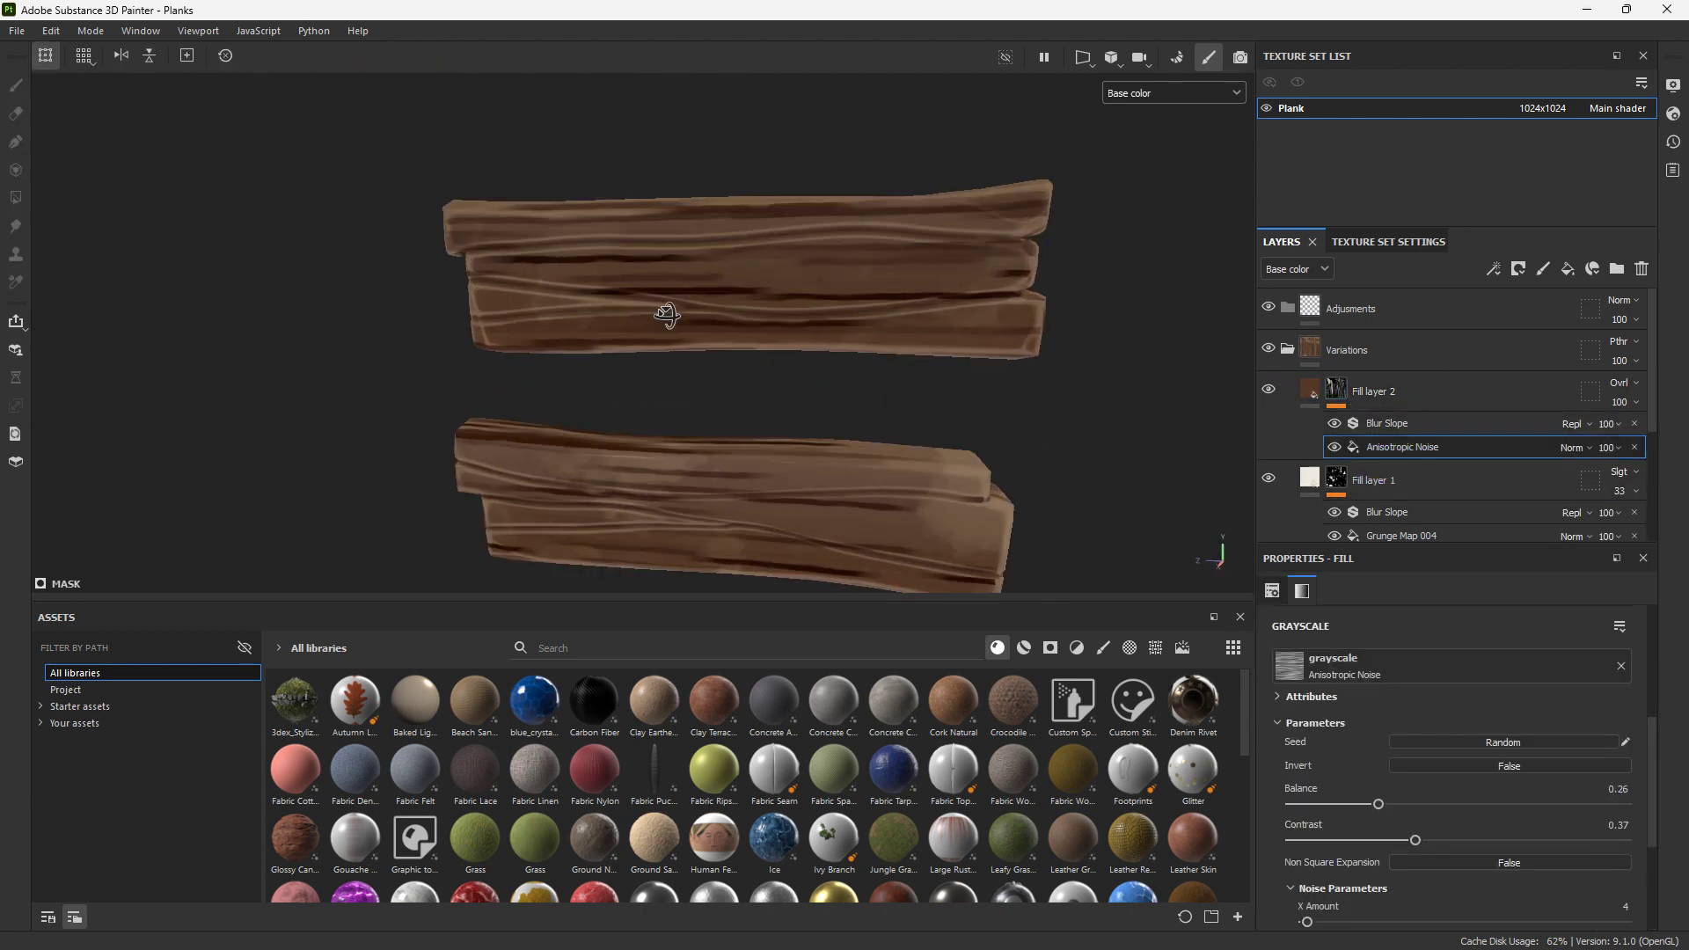
pyautogui.keyDown('alt'); pyautogui.moveTo(651, 289); pyautogui.dragTo(633, 304); pyautogui.keyUp('alt')
pyautogui.scroll(1, 1442, 795)
pyautogui.scroll(-3, 1442, 795)
pyautogui.moveTo(1381, 852); pyautogui.dragTo(1305, 818)
pyautogui.click(1614, 449)
pyautogui.write('43')
pyautogui.press('Return')
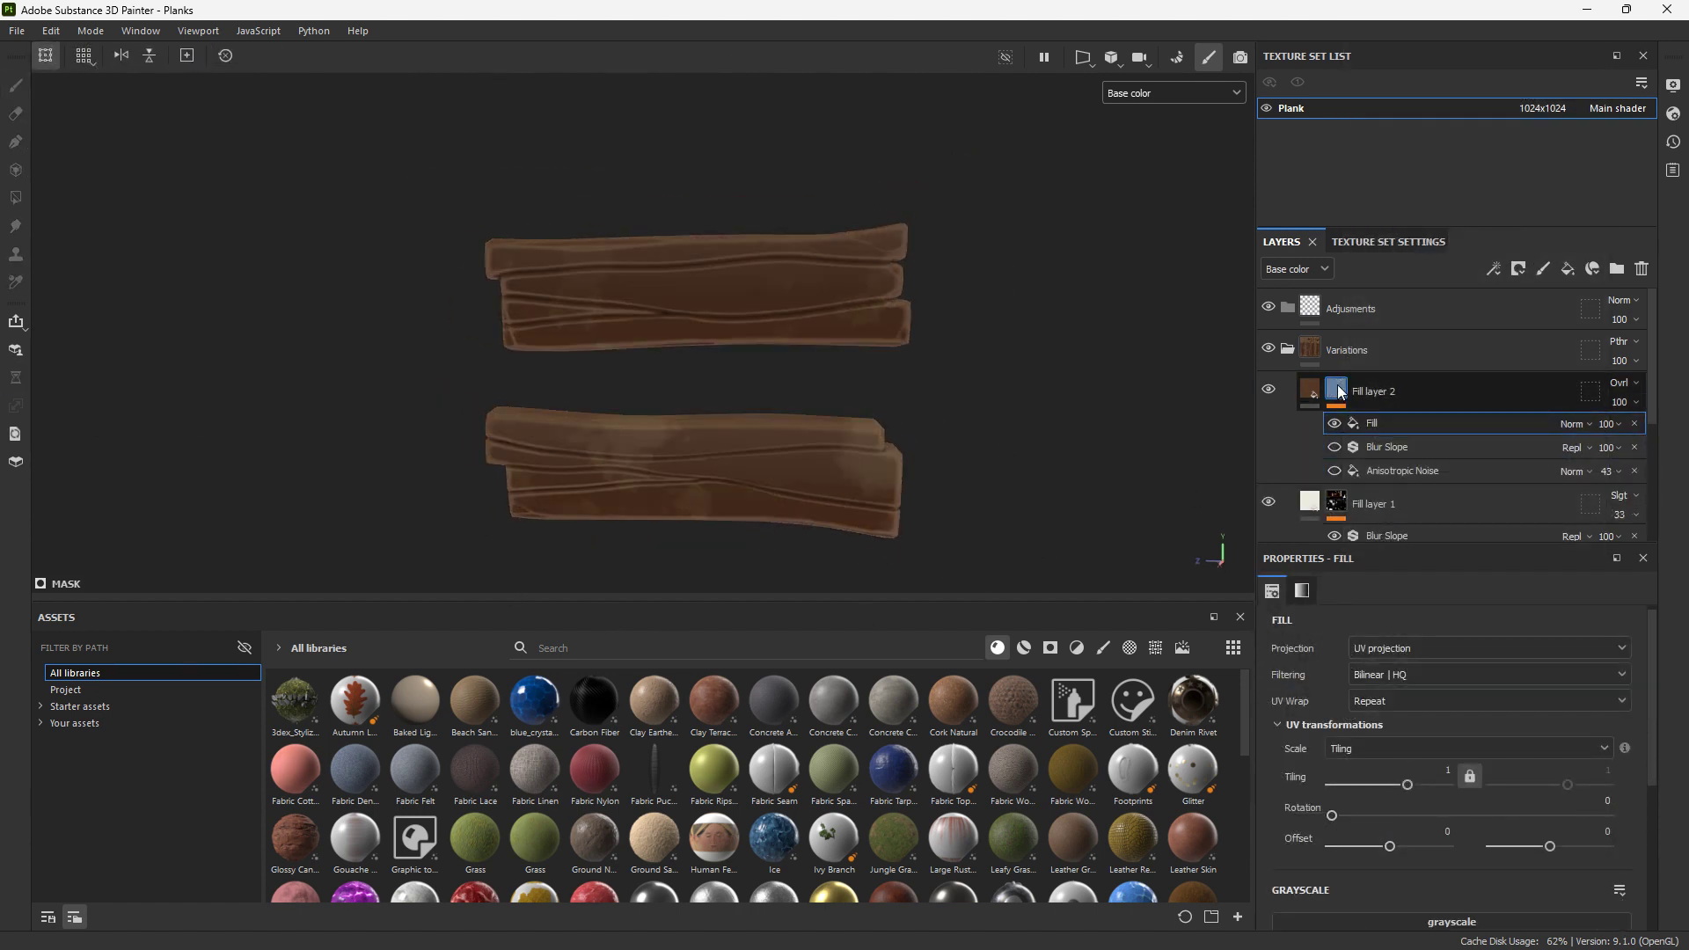
# Assign the Grunge Wood Liquid texture to the new fill in Fill layer 2's mask and rotate it 16.1 degrees
pyautogui.scroll(-3, 1398, 779)
pyautogui.click(1399, 779)
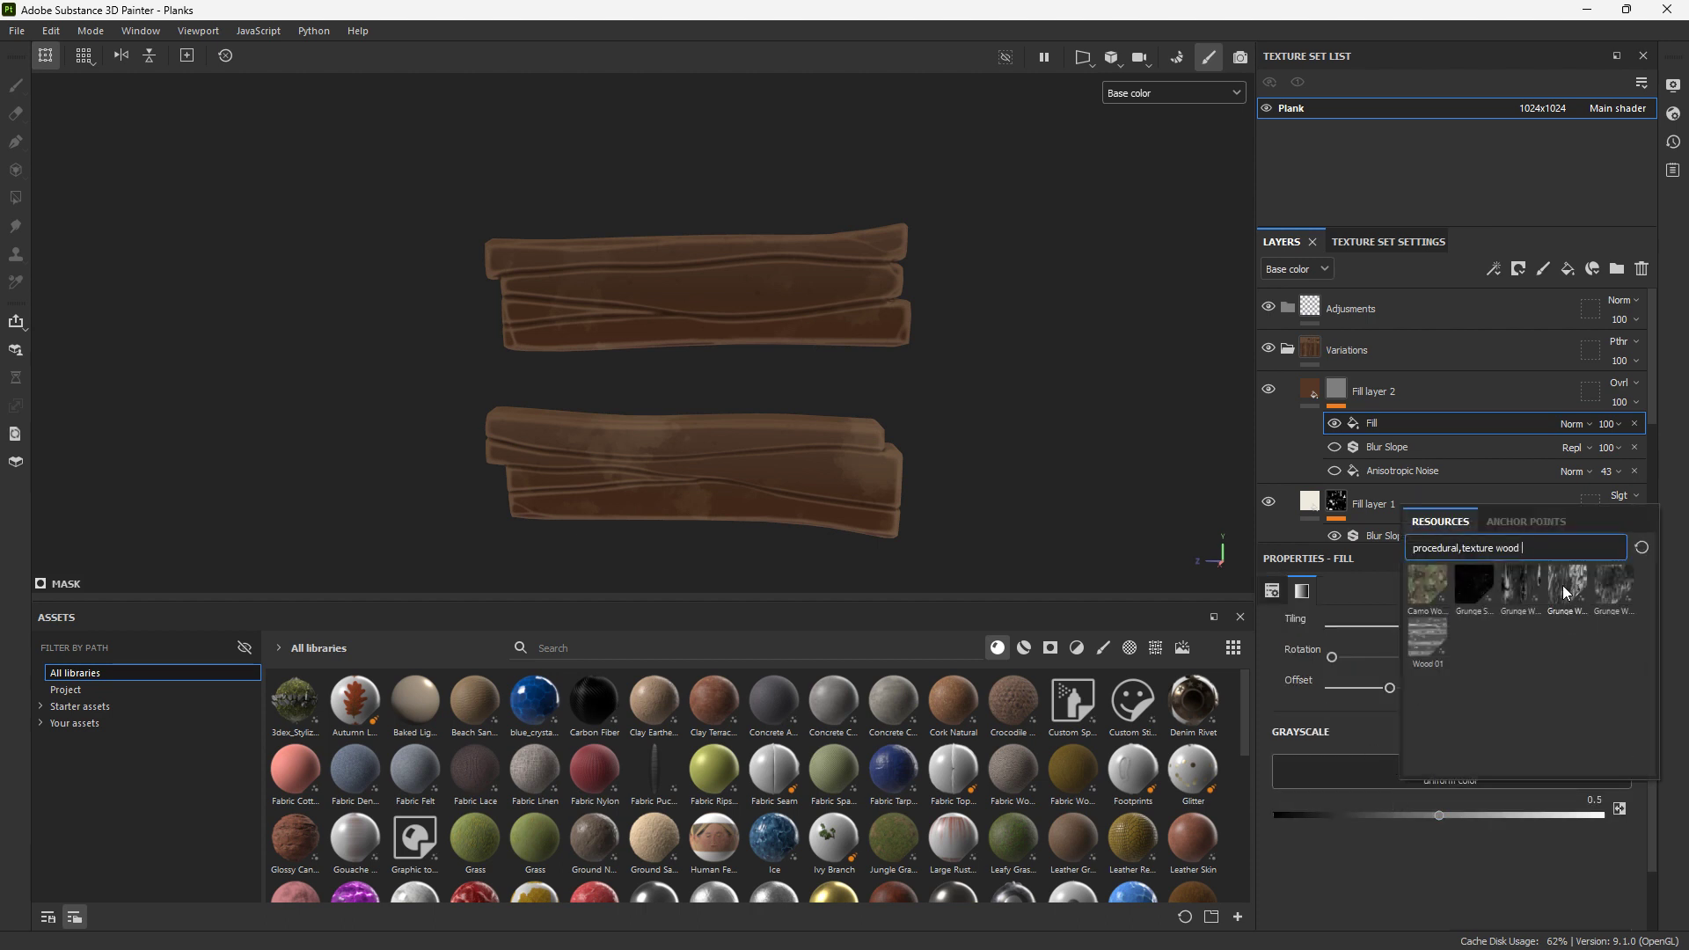
pyautogui.click(1609, 591)
pyautogui.scroll(-1, 1317, 836)
pyautogui.scroll(1, 1317, 837)
pyautogui.moveTo(1332, 657)
pyautogui.mouseDown()
pyautogui.moveTo(1383, 658)
pyautogui.moveTo(1345, 664)
pyautogui.mouseUp()
pyautogui.keyDown('alt'); pyautogui.moveTo(573, 349); pyautogui.dragTo(634, 398); pyautogui.keyUp('alt')
# View the mask and set Grunge Wood Liquid's balance to 0.24 and contrast to about 0.14
pyautogui.keyDown('alt'); pyautogui.click(1335, 390); pyautogui.keyUp('alt')
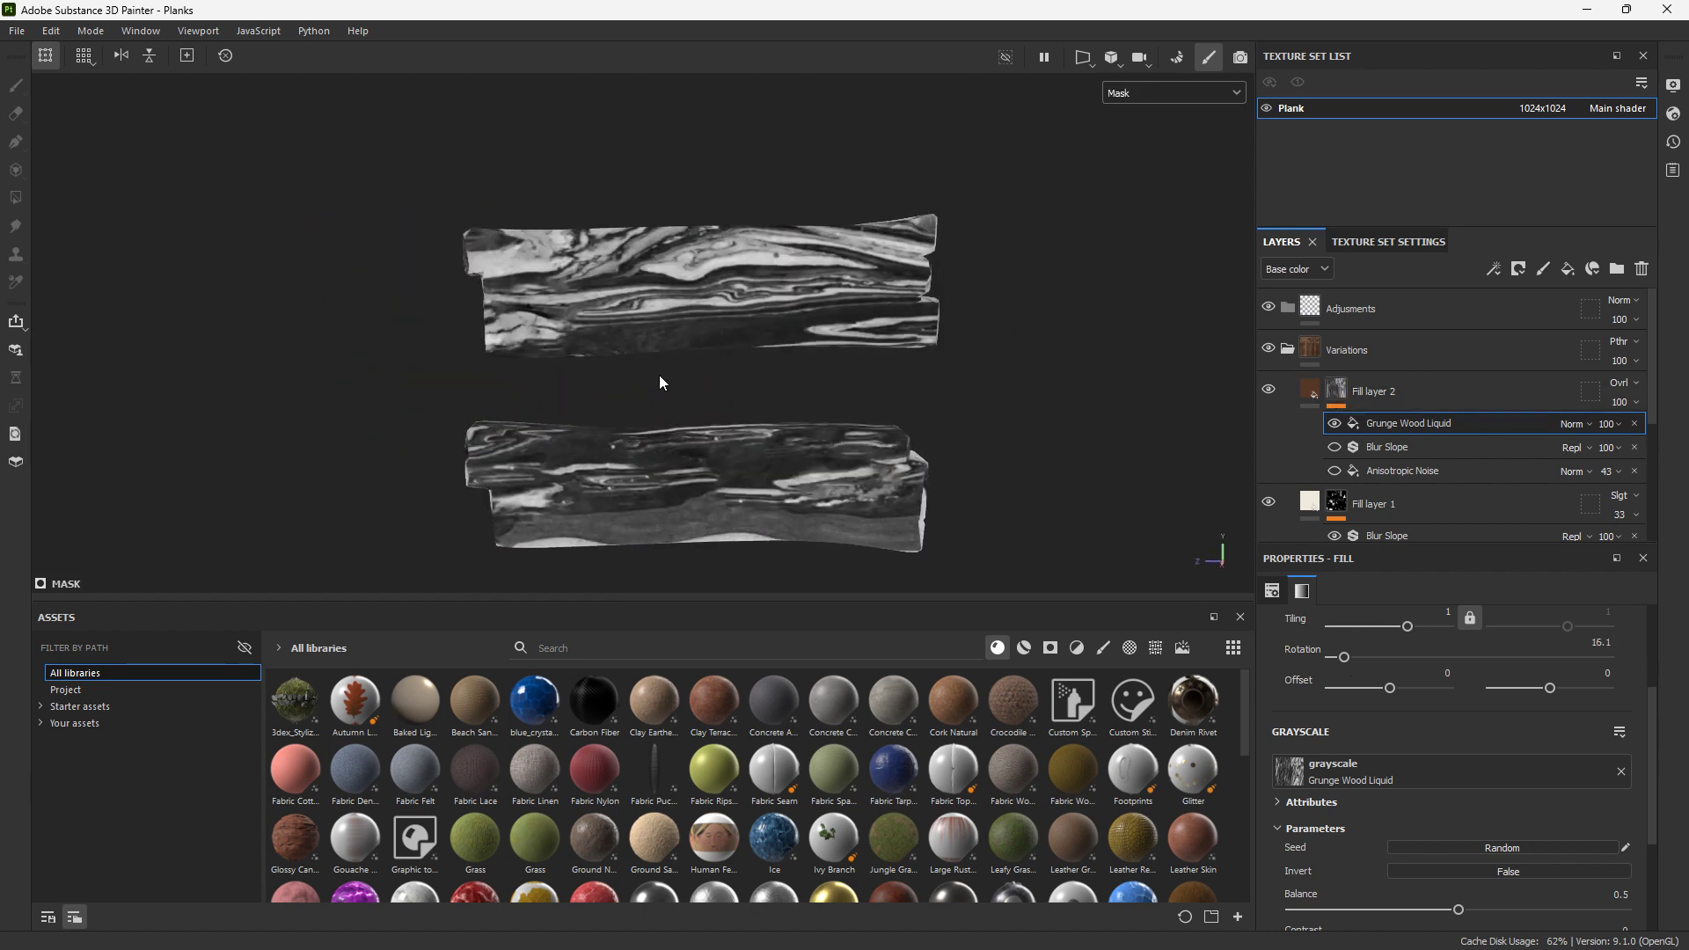
pyautogui.scroll(-2, 1451, 792)
pyautogui.moveTo(1458, 804); pyautogui.dragTo(1372, 804)
pyautogui.moveTo(1289, 840); pyautogui.dragTo(1338, 840)
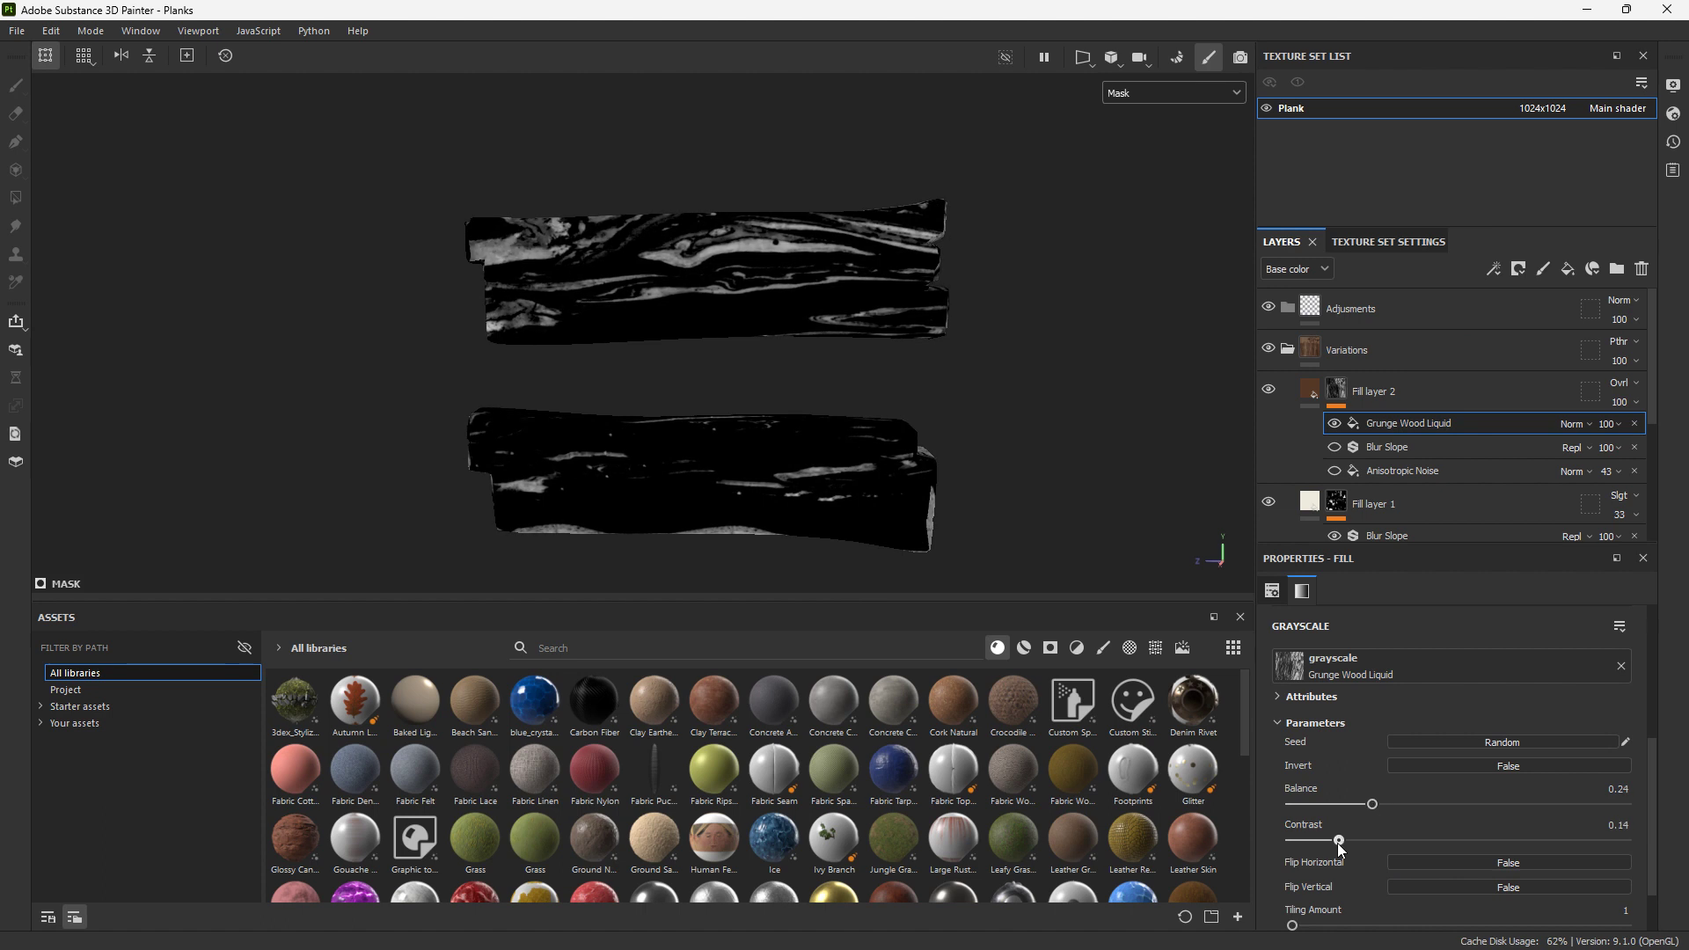
# Copy the Blur Slope filter above Grunge Wood Liquid and make the copy visible
pyautogui.click(1381, 447)
pyautogui.hotkey('ctrl', 'c')
pyautogui.click(1388, 426)
pyautogui.hotkey('ctrl', 'v')
pyautogui.click(1333, 422)
# Adjust the copied Blur Slope's intensity and source parameters, then return to the base color view
pyautogui.moveTo(1320, 748); pyautogui.dragTo(1350, 752)
pyautogui.click(1337, 870)
pyautogui.scroll(-1, 1335, 871)
pyautogui.moveTo(1328, 883); pyautogui.dragTo(1291, 883)
pyautogui.moveTo(1345, 695); pyautogui.dragTo(1294, 695)
pyautogui.keyDown('alt'); pyautogui.moveTo(774, 255); pyautogui.dragTo(1146, 190, button='right'); pyautogui.keyUp('alt')
pyautogui.press('c')
# Randomize the Grunge Wood Liquid seed several times and set its blending to Linear dodge (Add)
pyautogui.click(1455, 447)
pyautogui.click(1482, 741)
pyautogui.click(1482, 741)
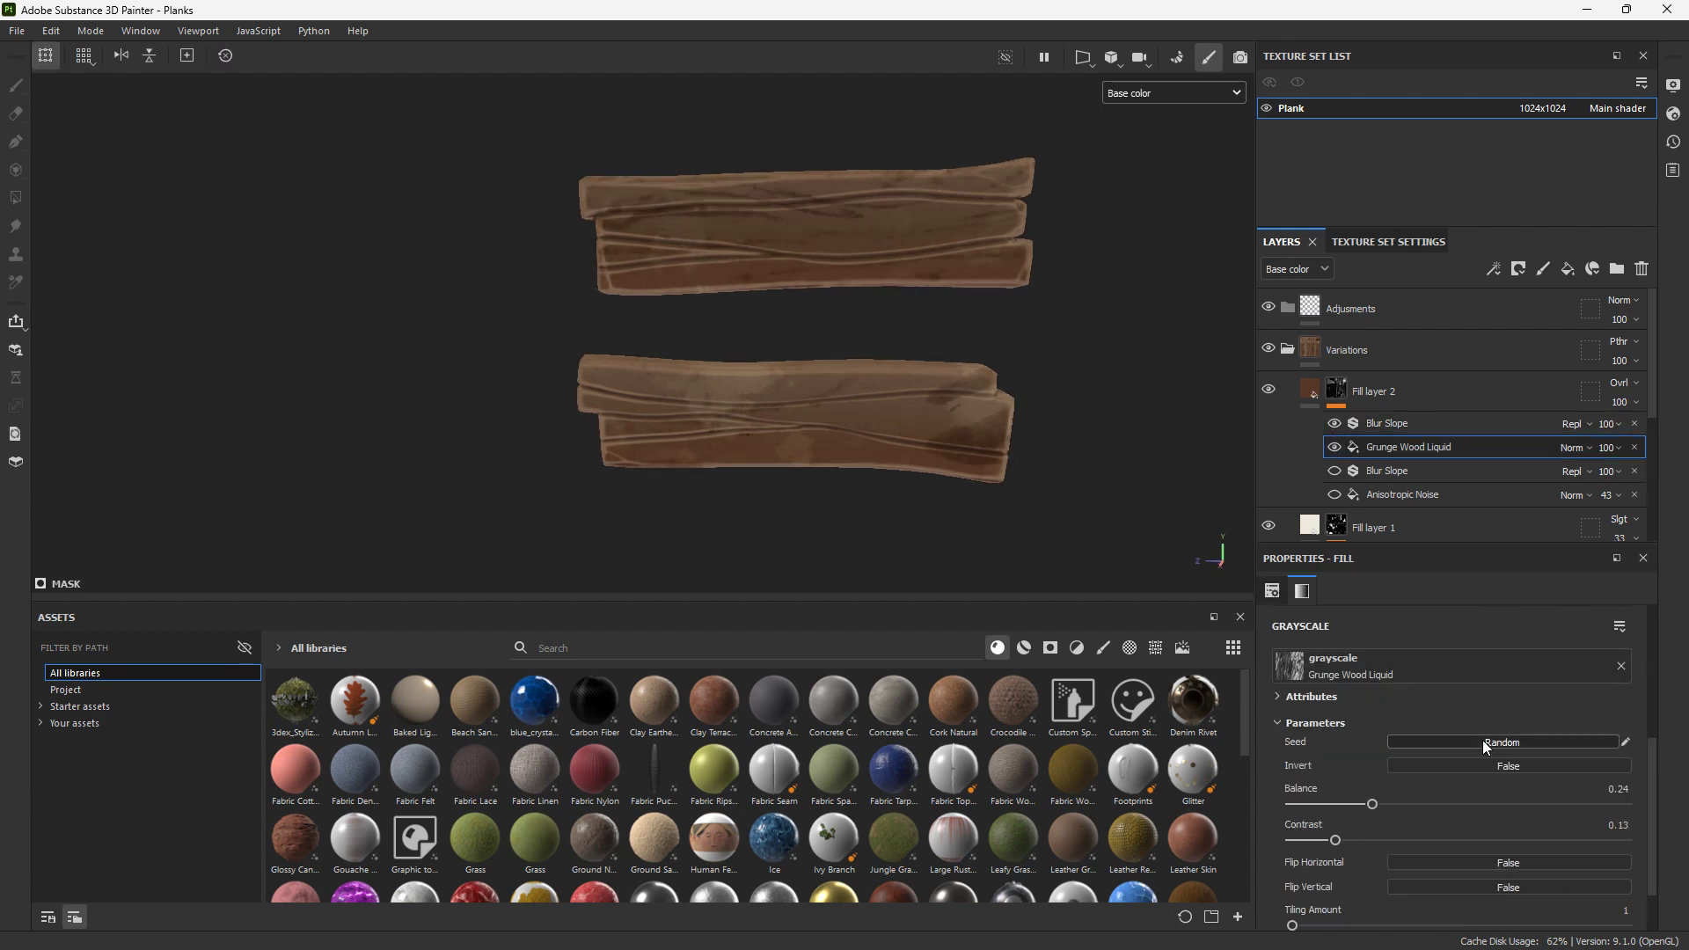
pyautogui.click(1481, 740)
pyautogui.keyDown('alt'); pyautogui.moveTo(809, 294); pyautogui.dragTo(897, 299); pyautogui.keyUp('alt')
pyautogui.click(1575, 447)
pyautogui.click(1611, 97)
# Show the Anisotropic Noise fill in Fill layer 2's mask again and set its opacity to 13
pyautogui.click(1334, 495)
pyautogui.click(1615, 495)
pyautogui.moveTo(1630, 521); pyautogui.dragTo(1613, 528)
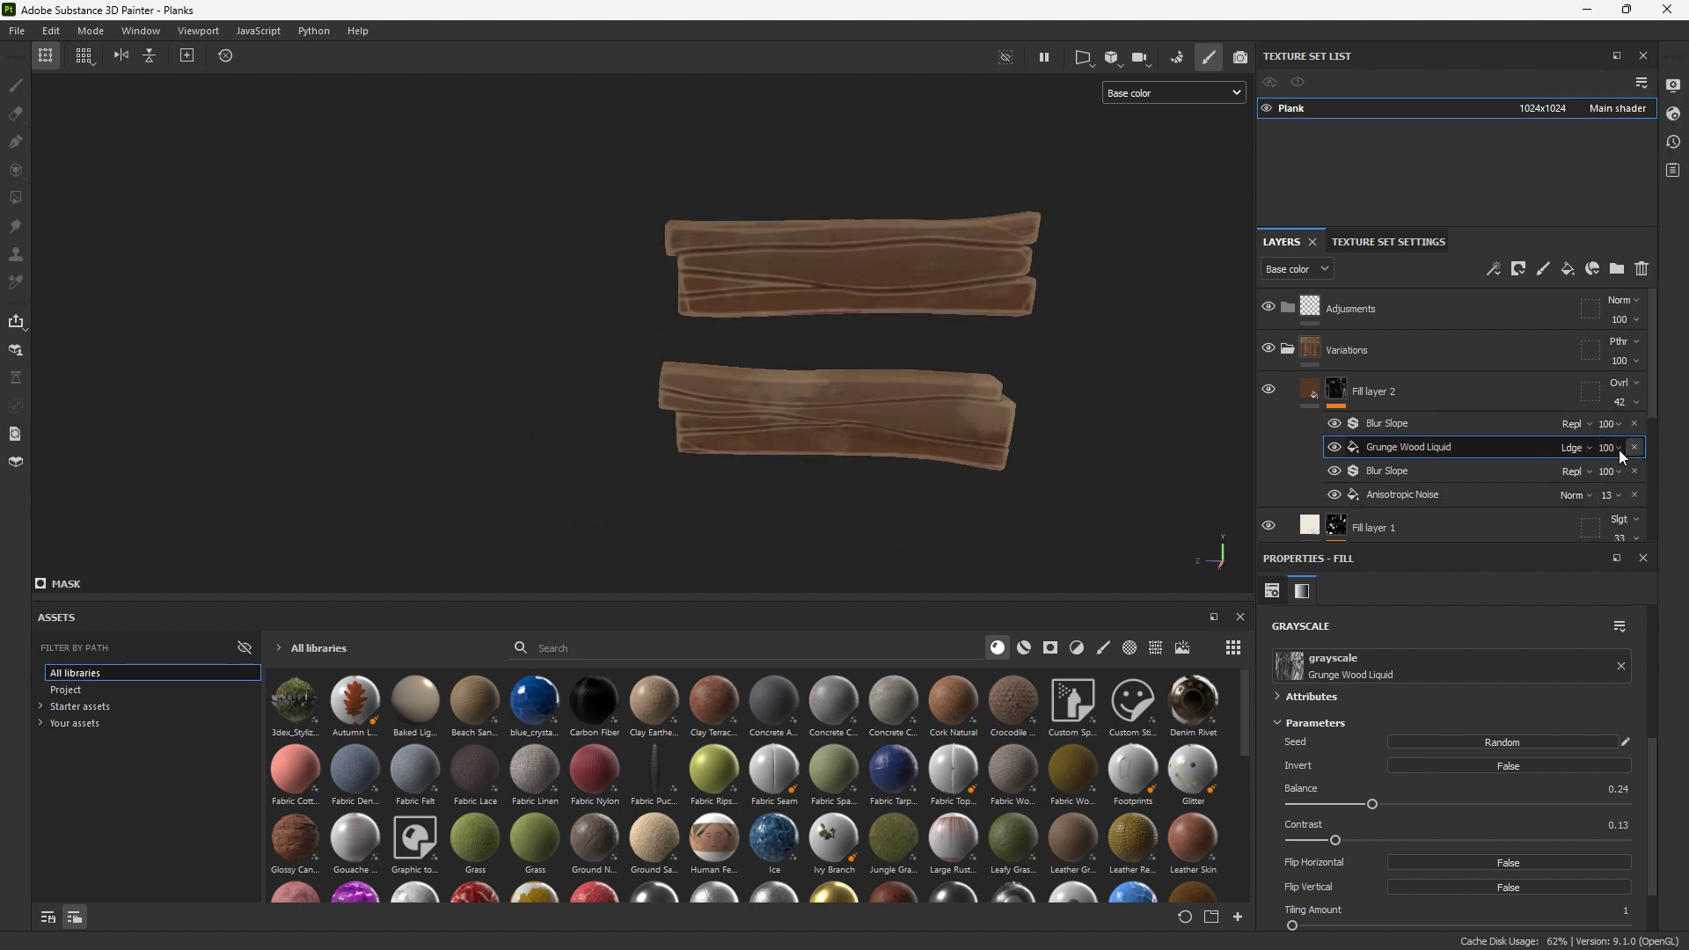
# Lower Grunge Wood Liquid's opacity in the mask to 46 and check the planks
pyautogui.click(1575, 447)
pyautogui.click(1615, 448)
pyautogui.moveTo(1676, 478); pyautogui.dragTo(1640, 477)
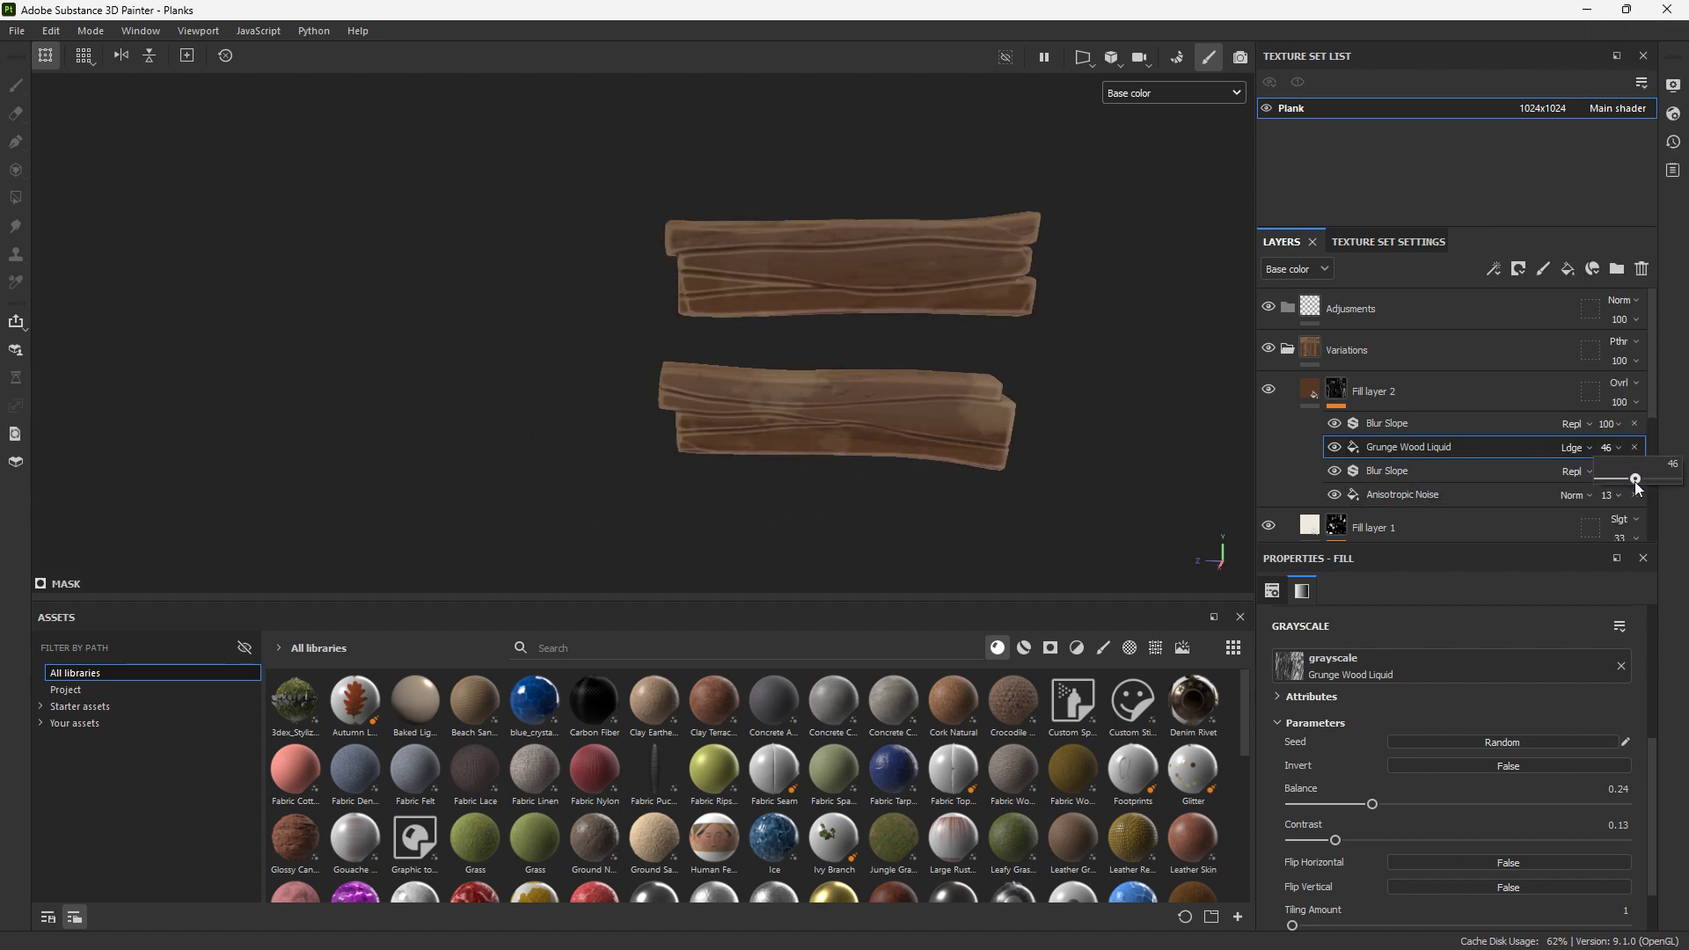
pyautogui.keyDown('alt'); pyautogui.moveTo(994, 318); pyautogui.dragTo(967, 352); pyautogui.keyUp('alt')
pyautogui.scroll(-4, 1397, 364)
pyautogui.scroll(5, 1355, 372)
# Add a color-only fill layer inside the Adjusments folder with the blue base color 2849AD
pyautogui.click(1289, 349)
pyautogui.click(1308, 309)
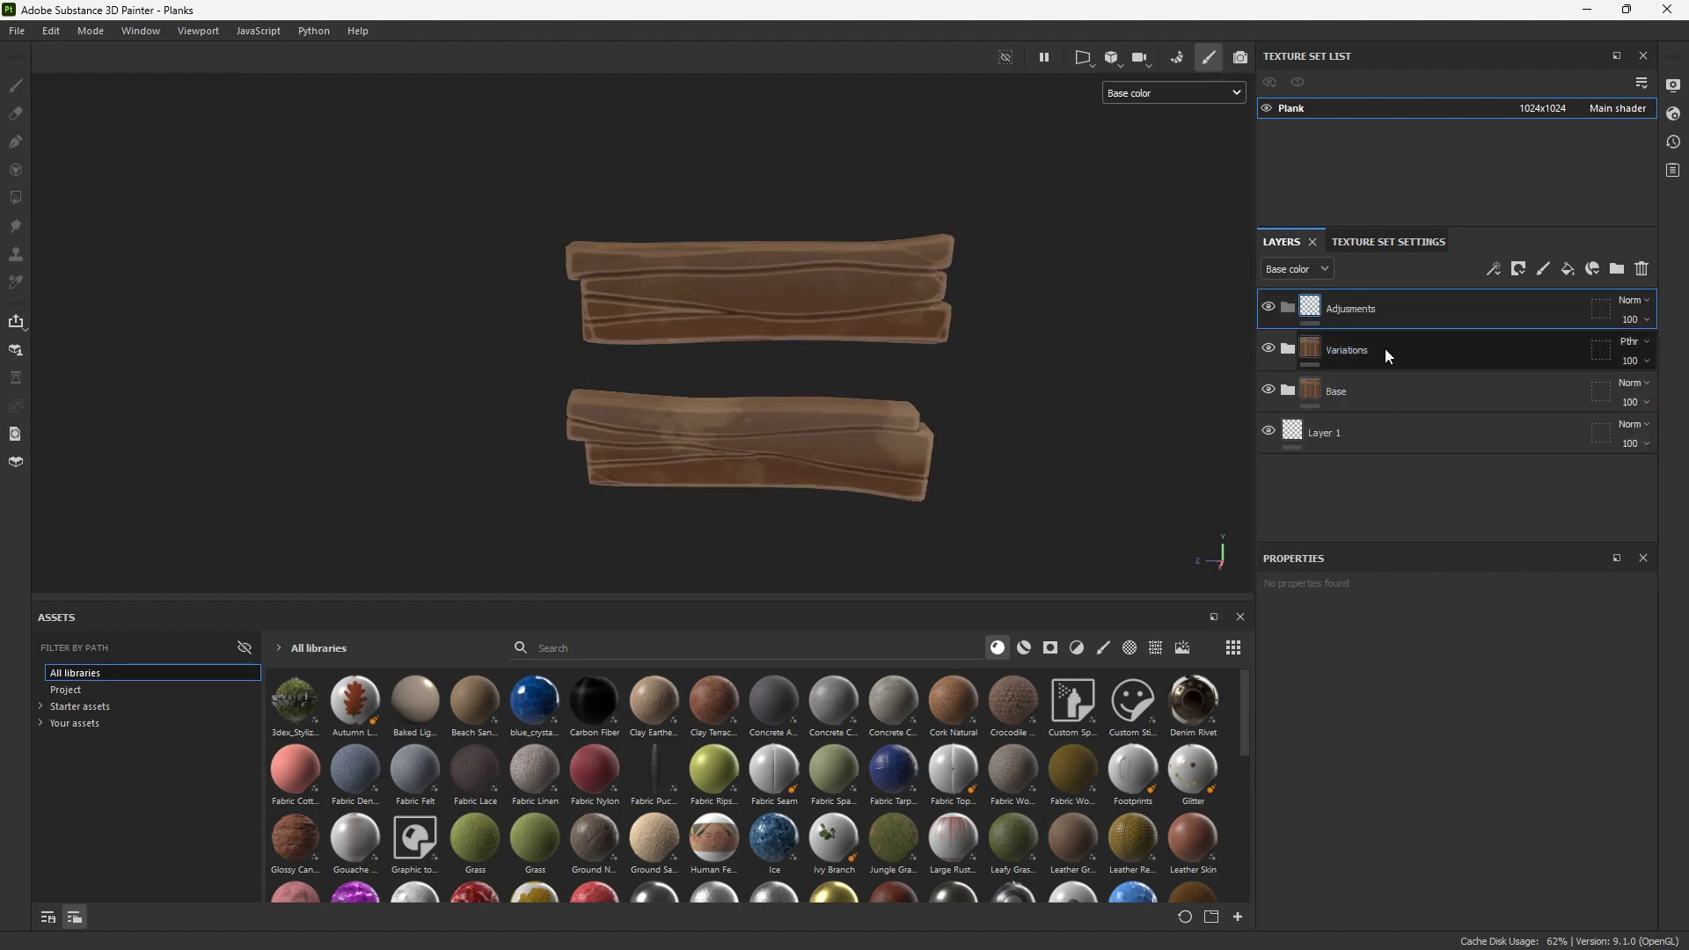
pyautogui.click(1566, 270)
pyautogui.keyDown('alt'); pyautogui.click(1290, 658); pyautogui.keyUp('alt')
pyautogui.click(1449, 793)
pyautogui.click(1550, 690)
pyautogui.click(1491, 680)
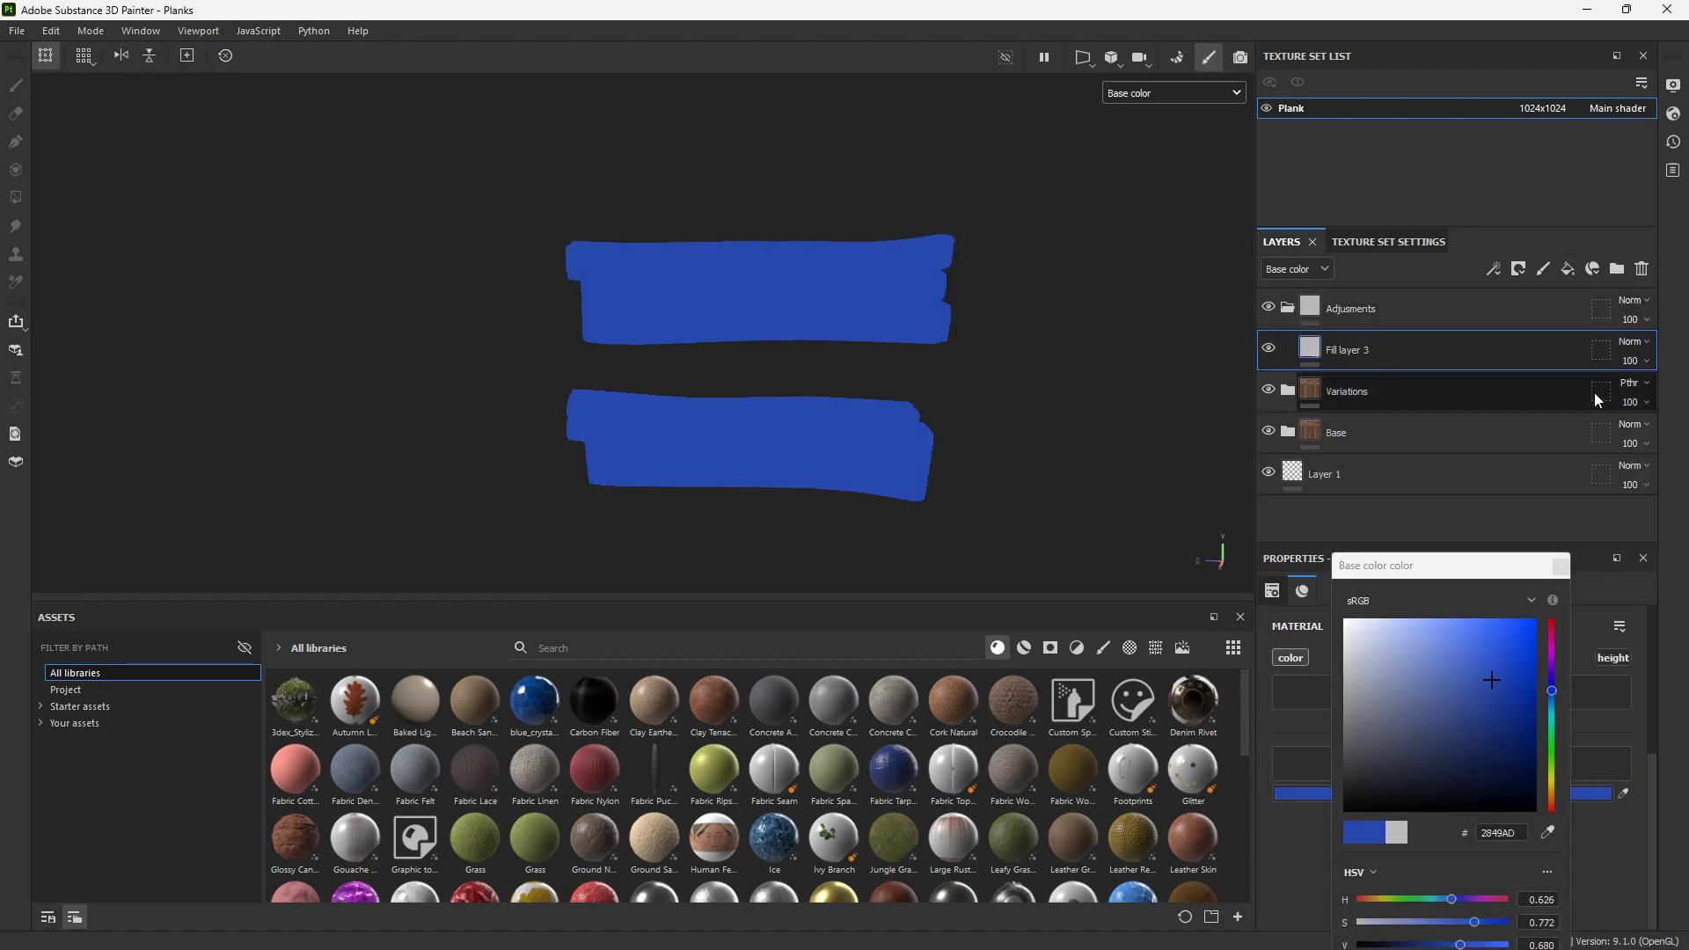
# Set Fill layer 3's blending to Multiply and mask it with an Ambient Occlusion generator
pyautogui.click(1633, 342)
pyautogui.click(1595, 426)
pyautogui.rightClick(1379, 361)
pyautogui.click(1441, 117)
pyautogui.click(1457, 636)
pyautogui.click(1520, 700)
# Set the Adjusments folder to Passthrough and the Ambient Occlusion generator's Global Balance to 0.1 and Global Contrast to 0
pyautogui.keyDown('alt'); pyautogui.moveTo(721, 484); pyautogui.dragTo(969, 445); pyautogui.keyUp('alt')
pyautogui.click(1639, 299)
pyautogui.click(1604, 335)
pyautogui.moveTo(1457, 783)
pyautogui.mouseDown()
pyautogui.moveTo(1340, 784)
pyautogui.moveTo(1320, 749)
pyautogui.mouseUp()
pyautogui.moveTo(1363, 820); pyautogui.dragTo(1284, 819)
# Change Fill layer 3's base color to a lighter, less saturated blue
pyautogui.click(1308, 349)
pyautogui.click(1450, 793)
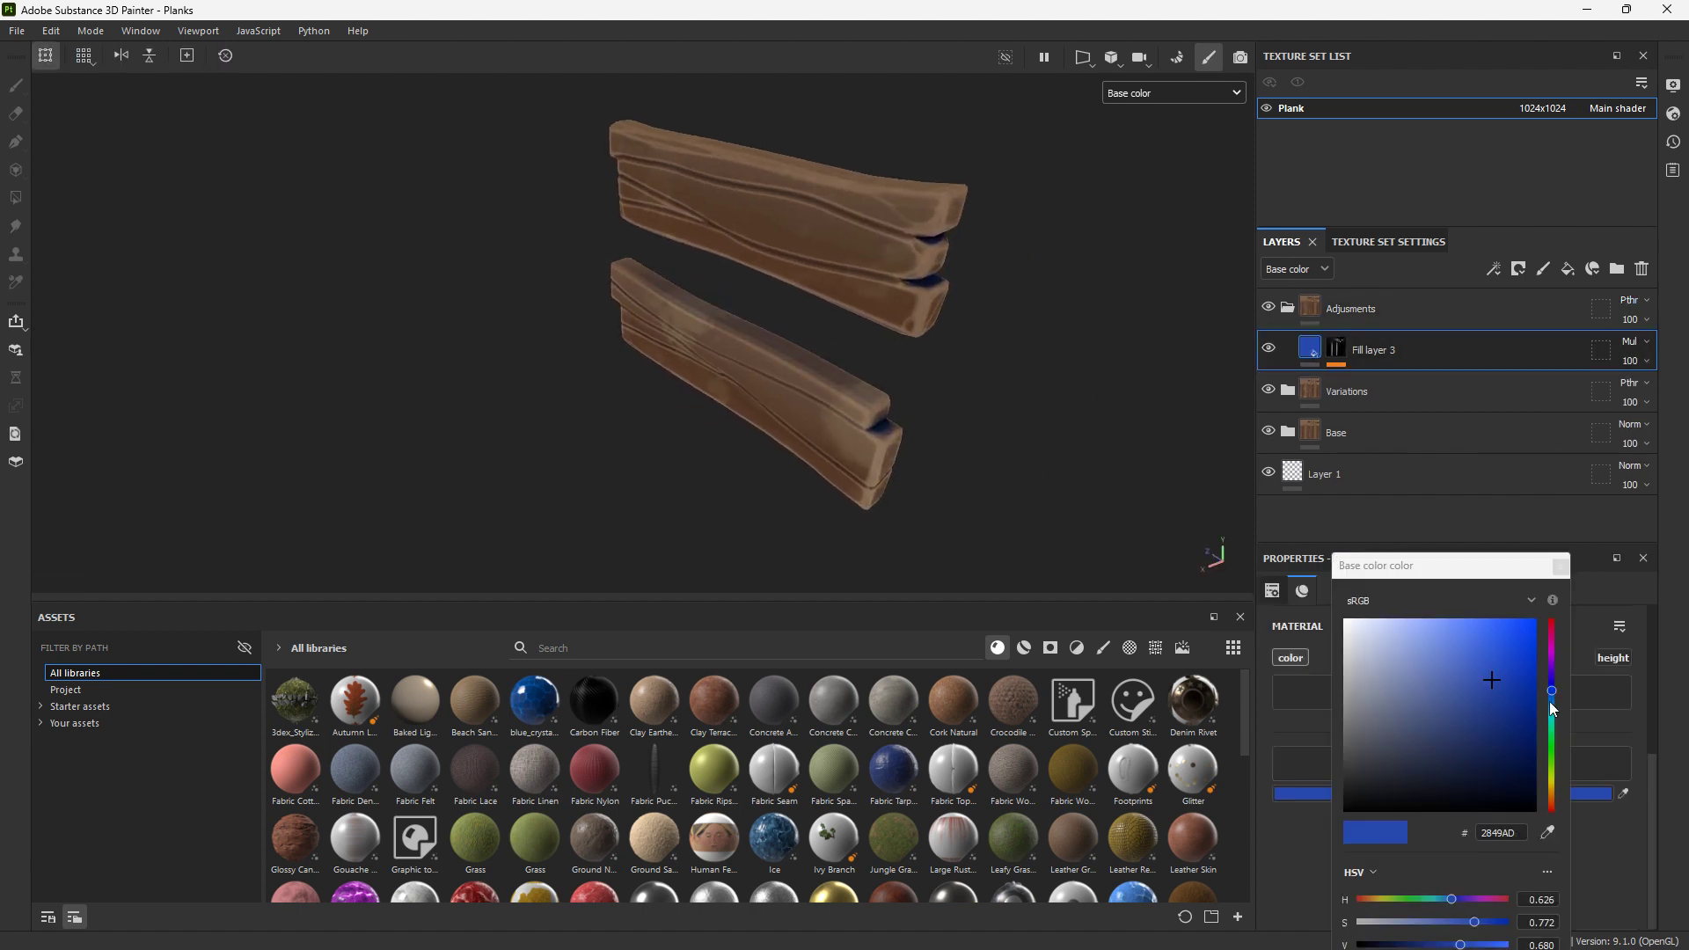
pyautogui.click(1549, 699)
pyautogui.click(1451, 677)
# Lower Fill layer 3's opacity to 73 while checking the shadows between the planks
pyautogui.click(1633, 361)
pyautogui.click(1648, 392)
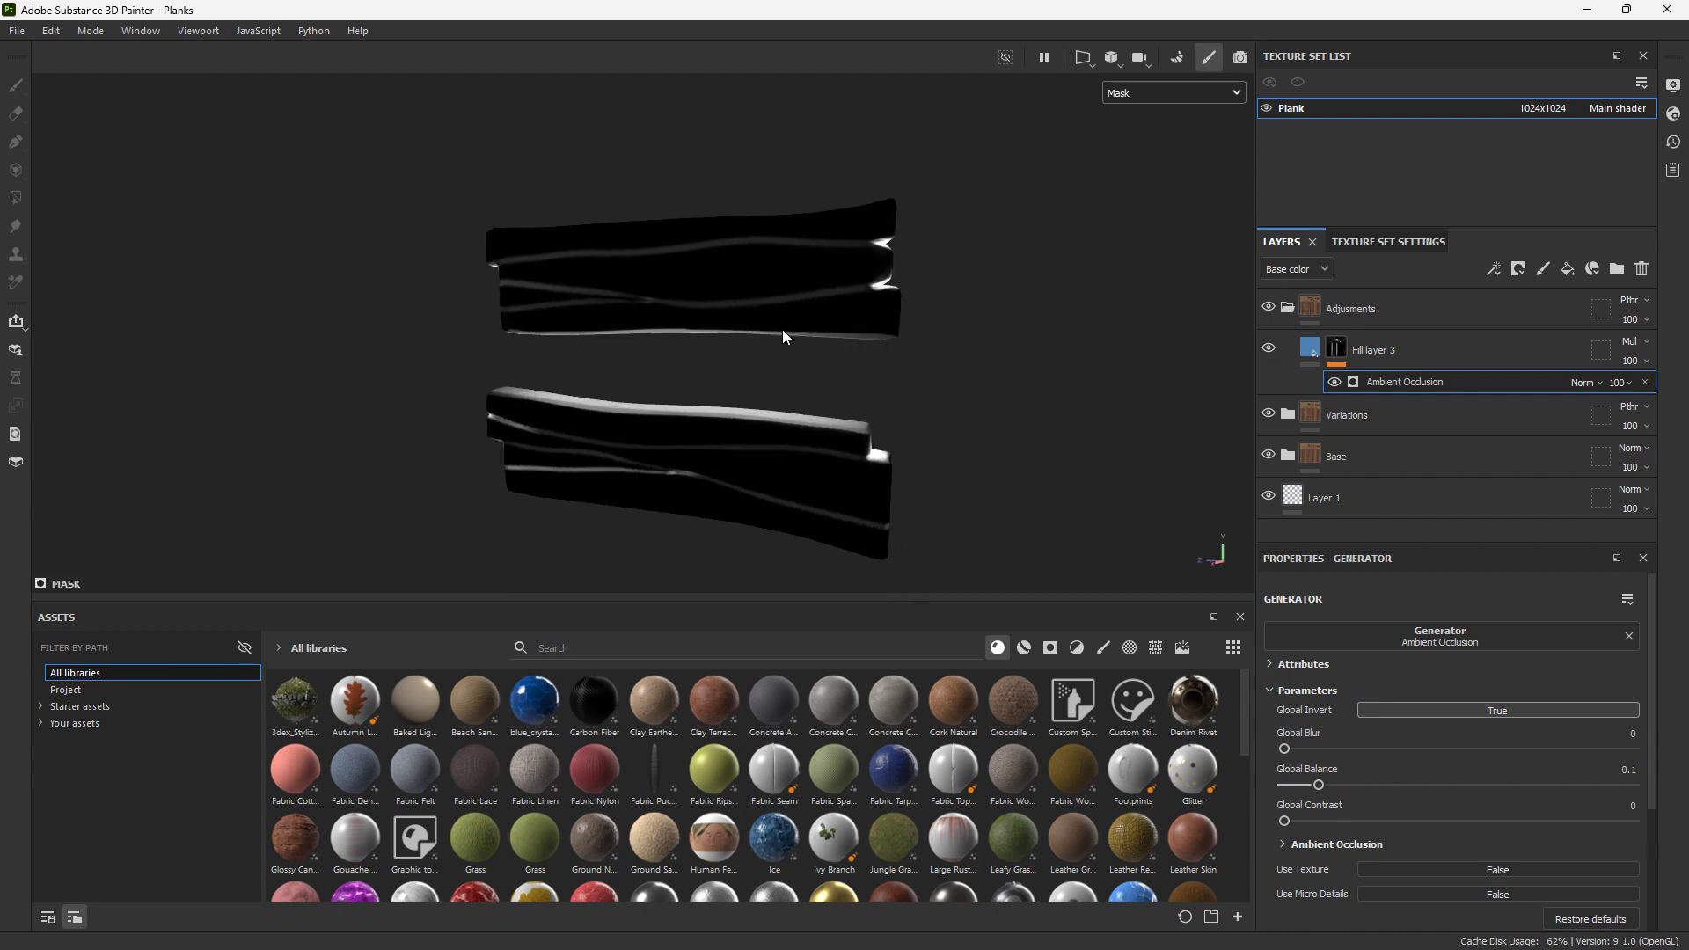
pyautogui.keyDown('alt'); pyautogui.moveTo(783, 329); pyautogui.dragTo(844, 329); pyautogui.keyUp('alt')
pyautogui.keyDown('alt'); pyautogui.moveTo(858, 344); pyautogui.dragTo(958, 347); pyautogui.keyUp('alt')
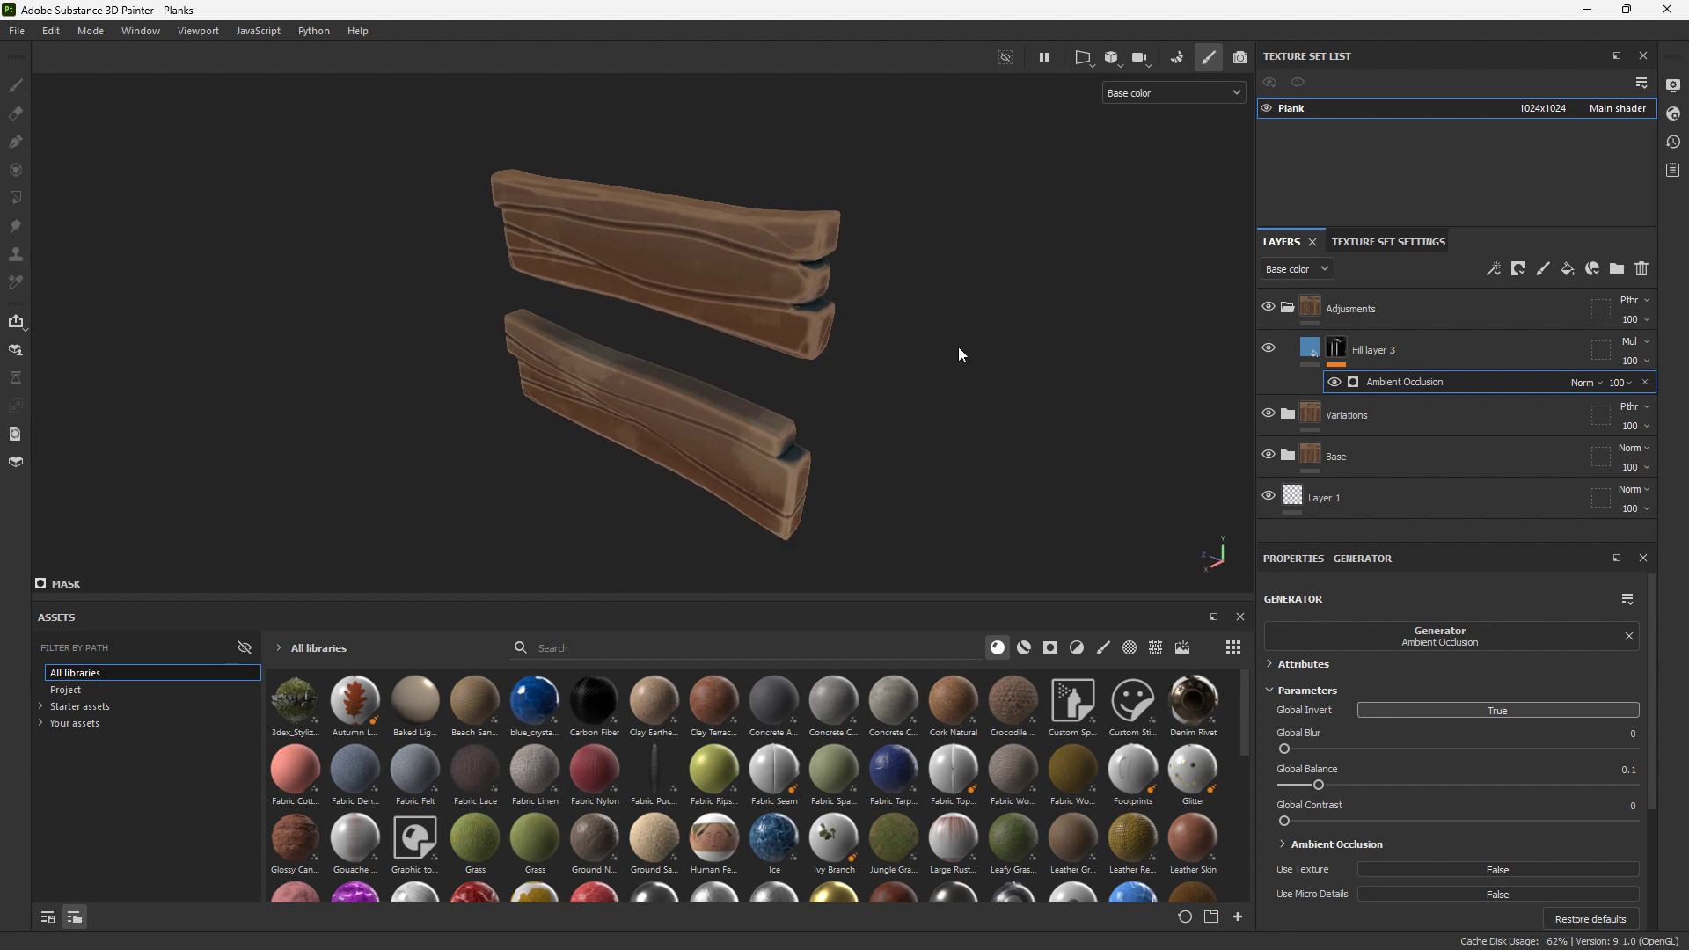
pyautogui.click(1637, 360)
pyautogui.moveTo(1676, 392); pyautogui.dragTo(1660, 394)
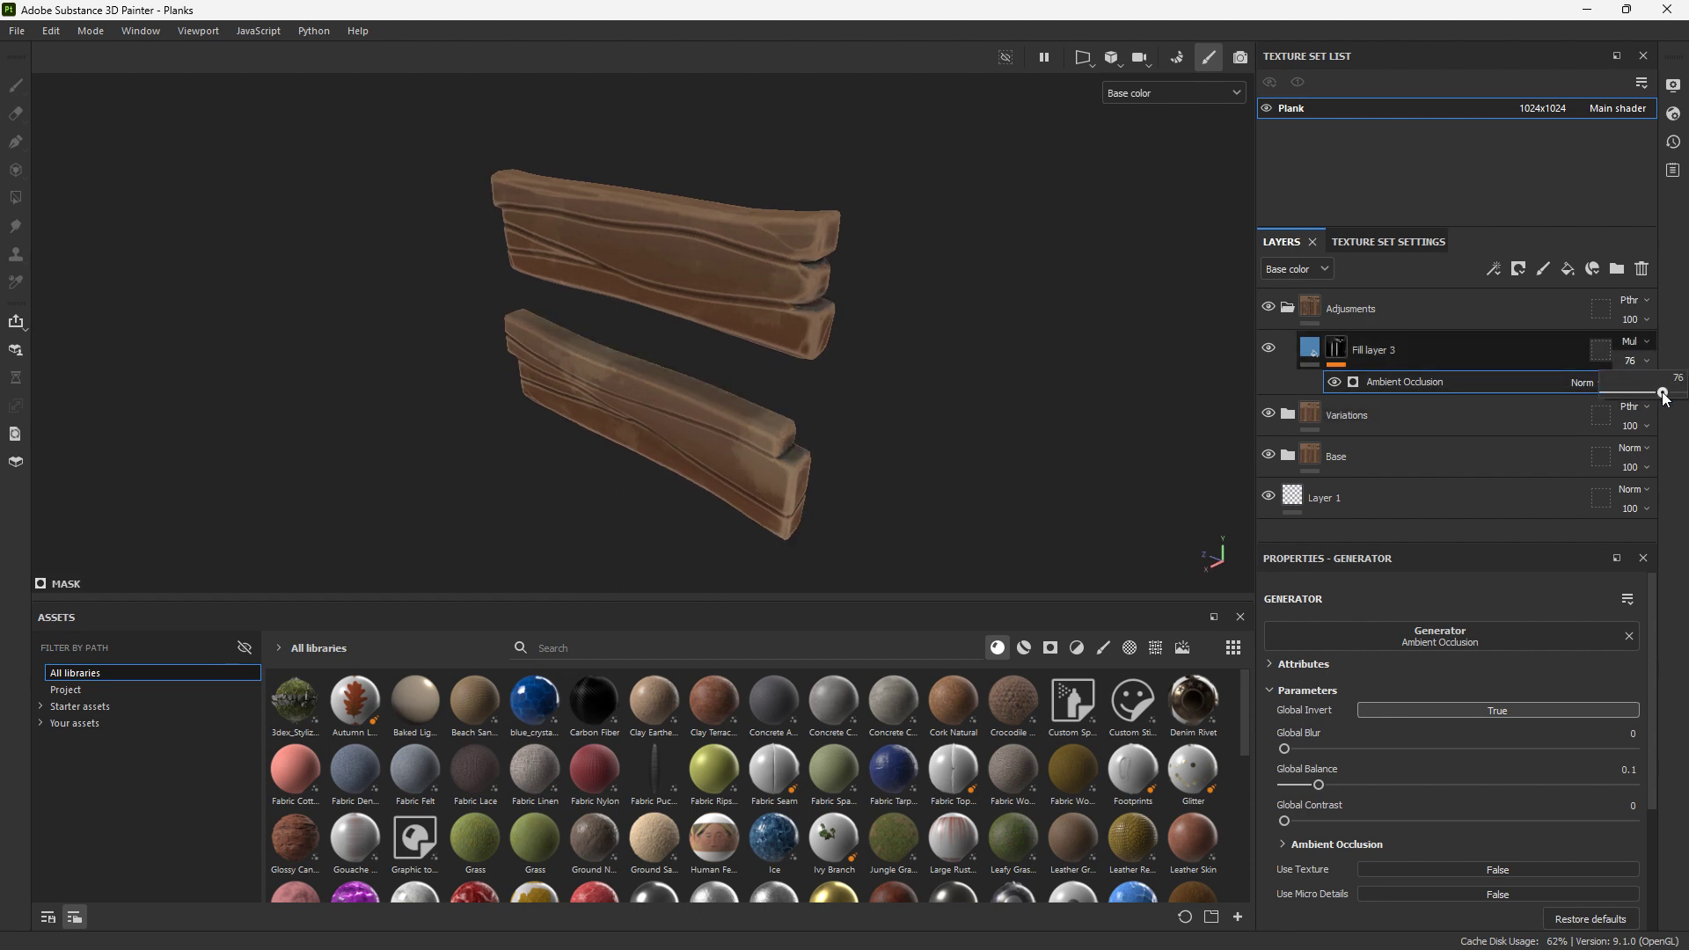
# Rename the ambient occlusion fill layer as FINAL AO
pyautogui.doubleClick(1402, 350)
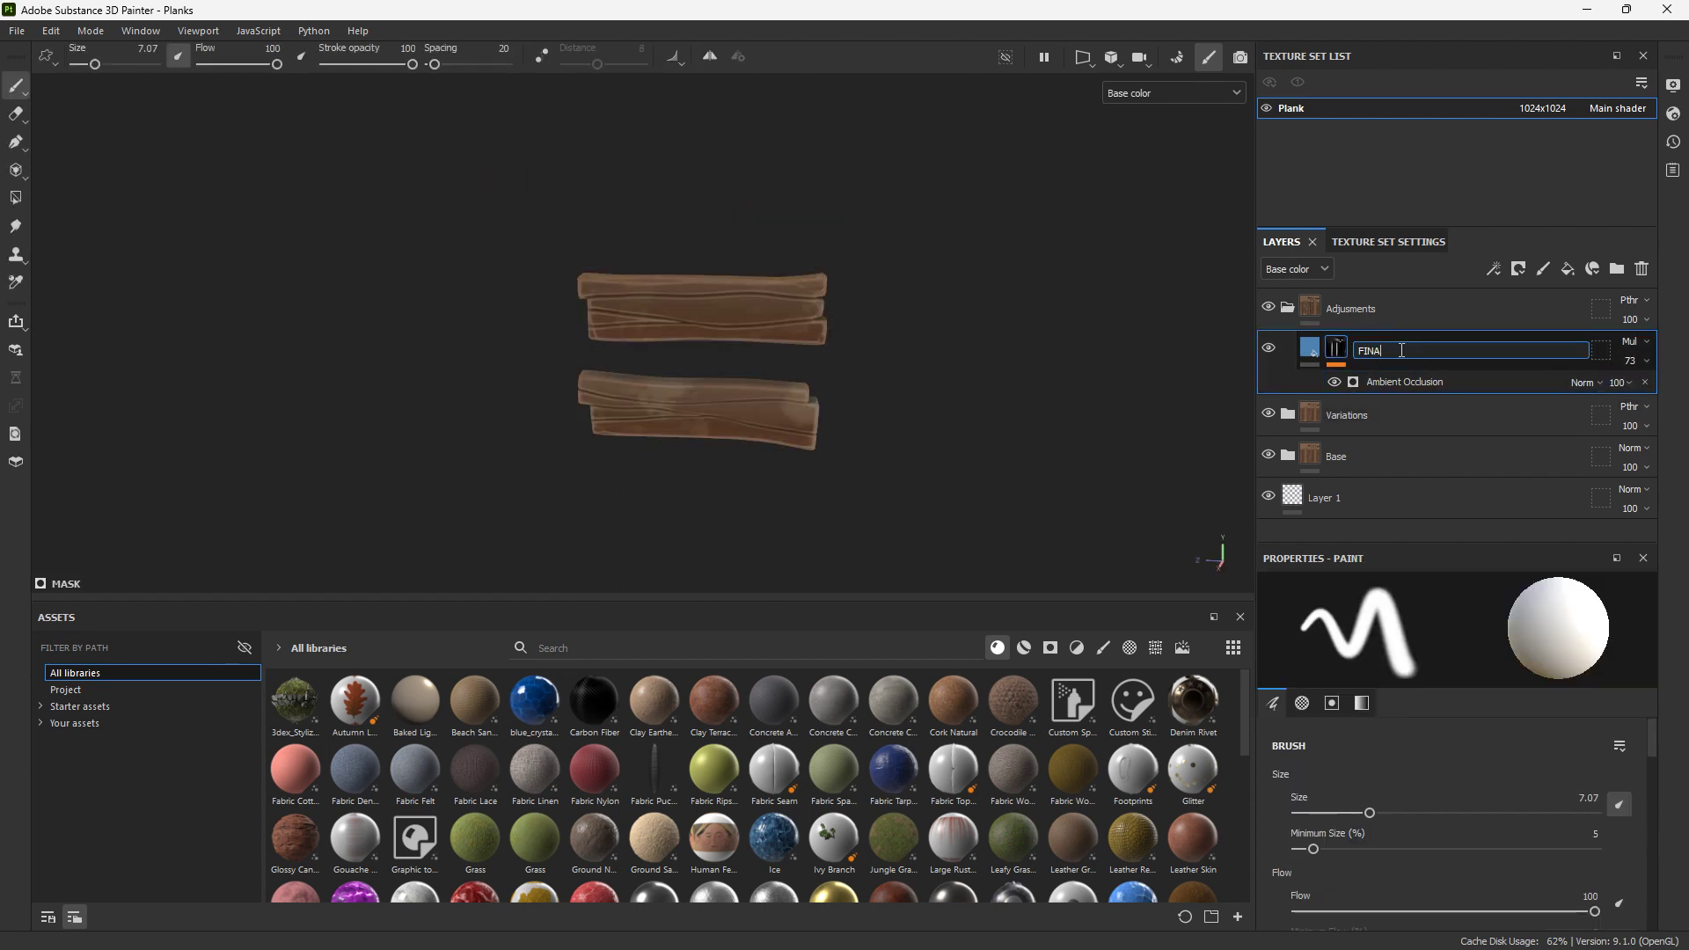
pyautogui.write('FINAL AO')
pyautogui.press('Return')
# Add a fill layer at the top of the Adjusments folder and set its blending mode to Passthrough
pyautogui.click(1567, 268)
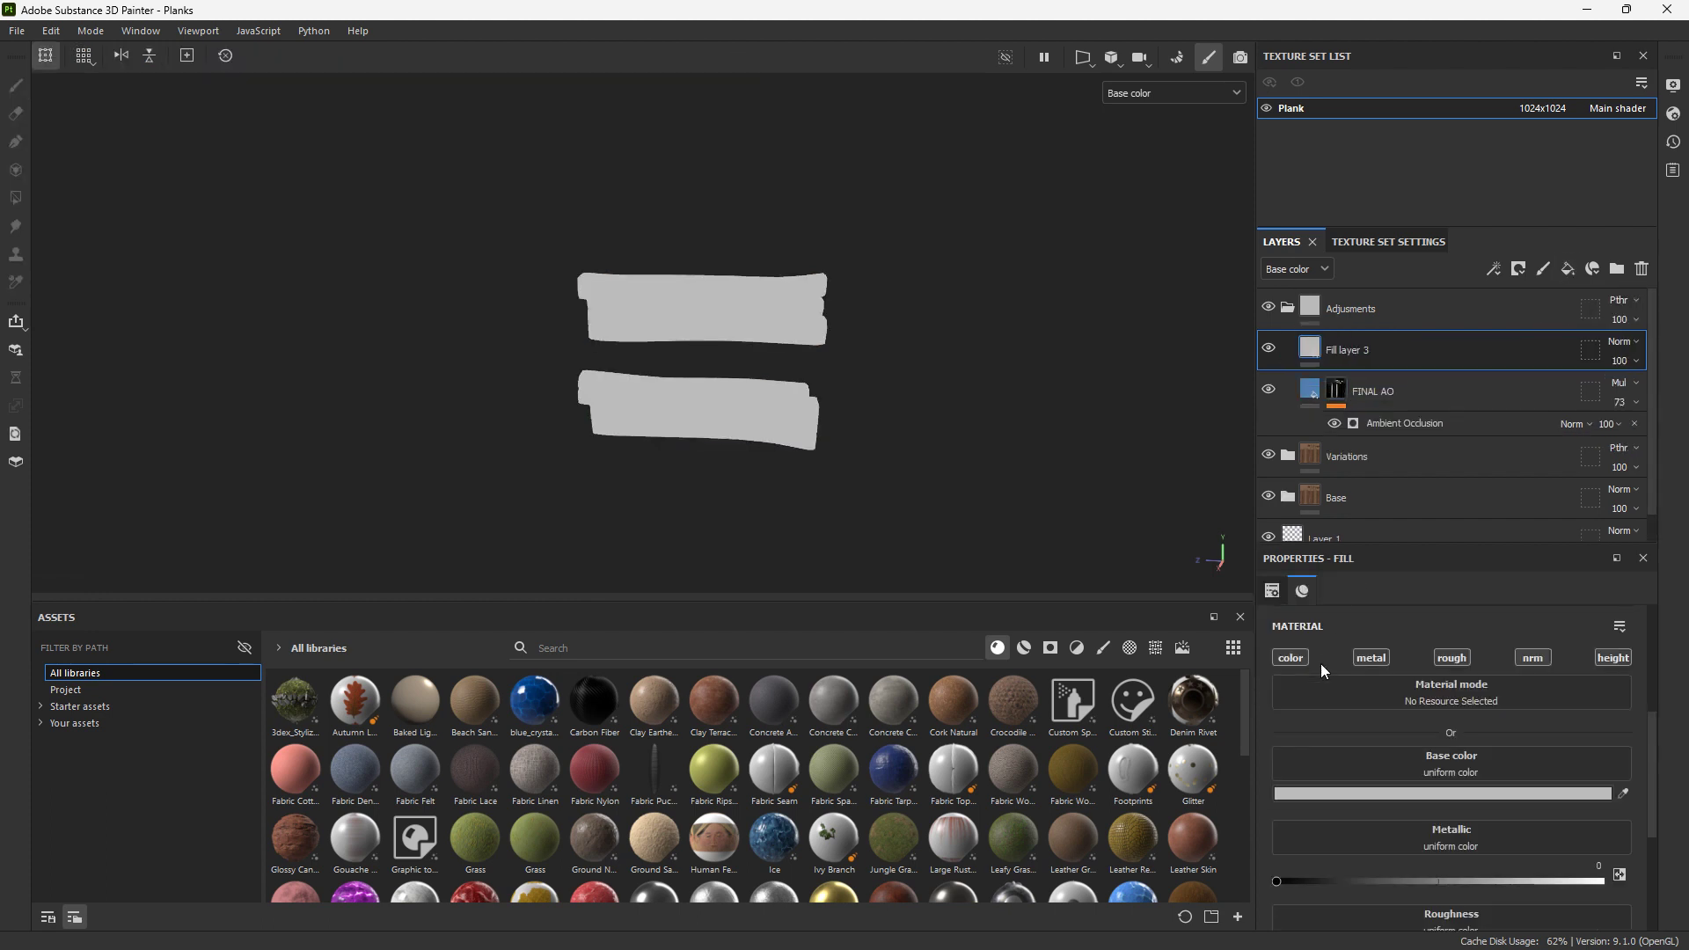
pyautogui.click(1623, 341)
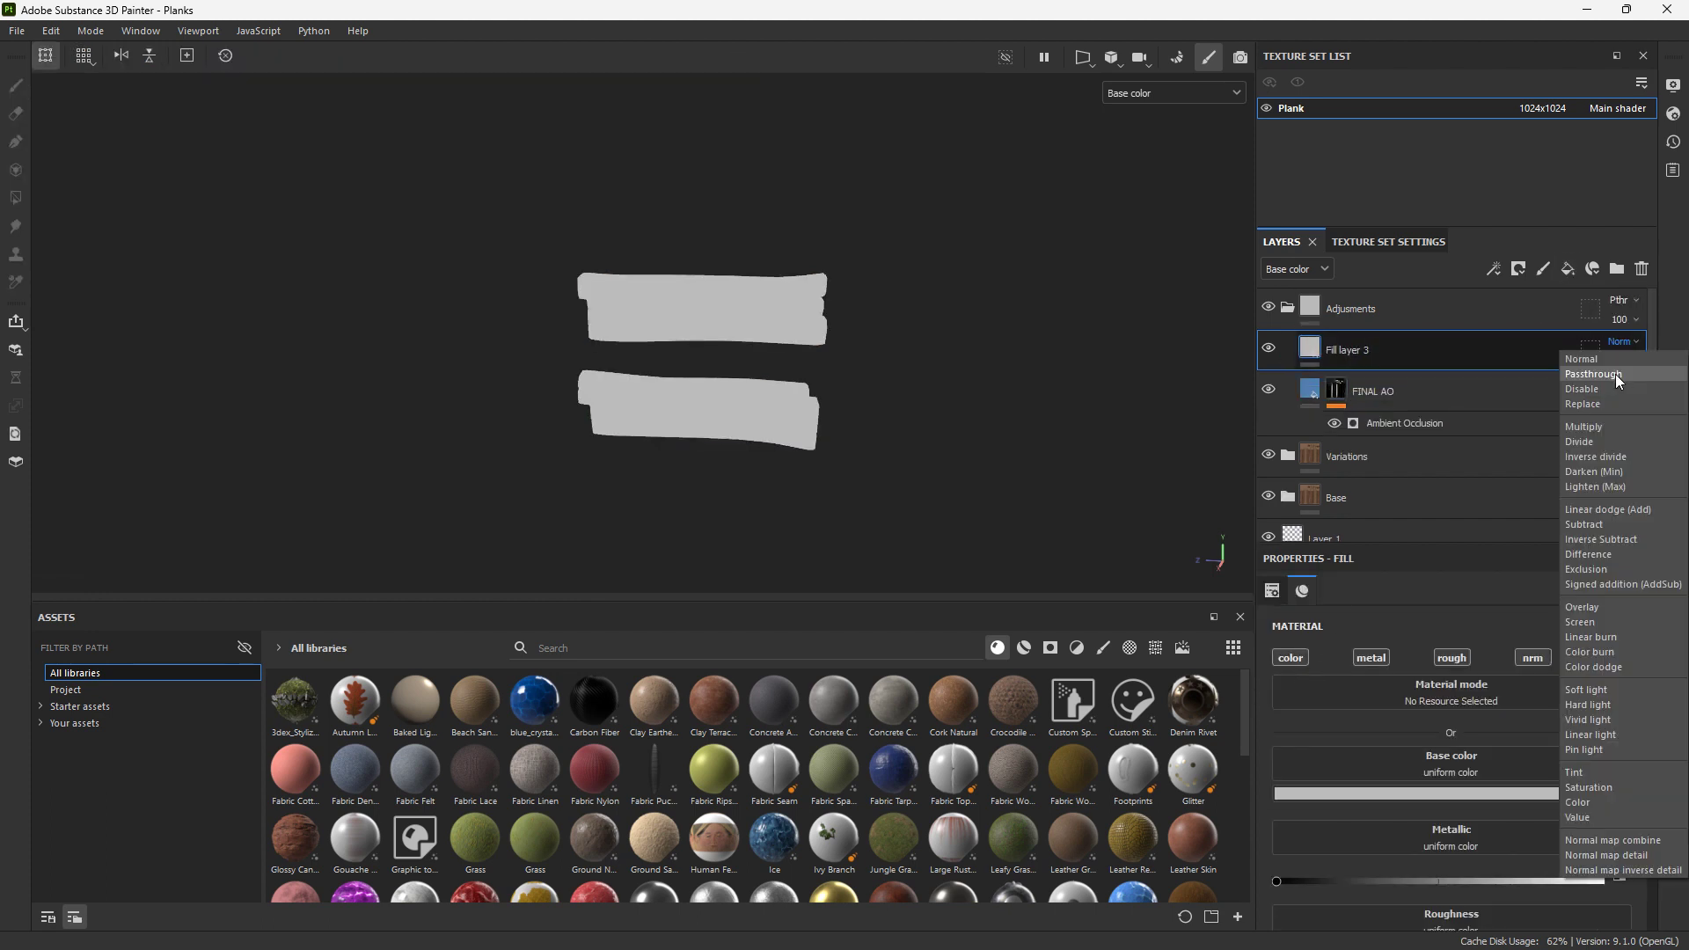
pyautogui.click(1617, 376)
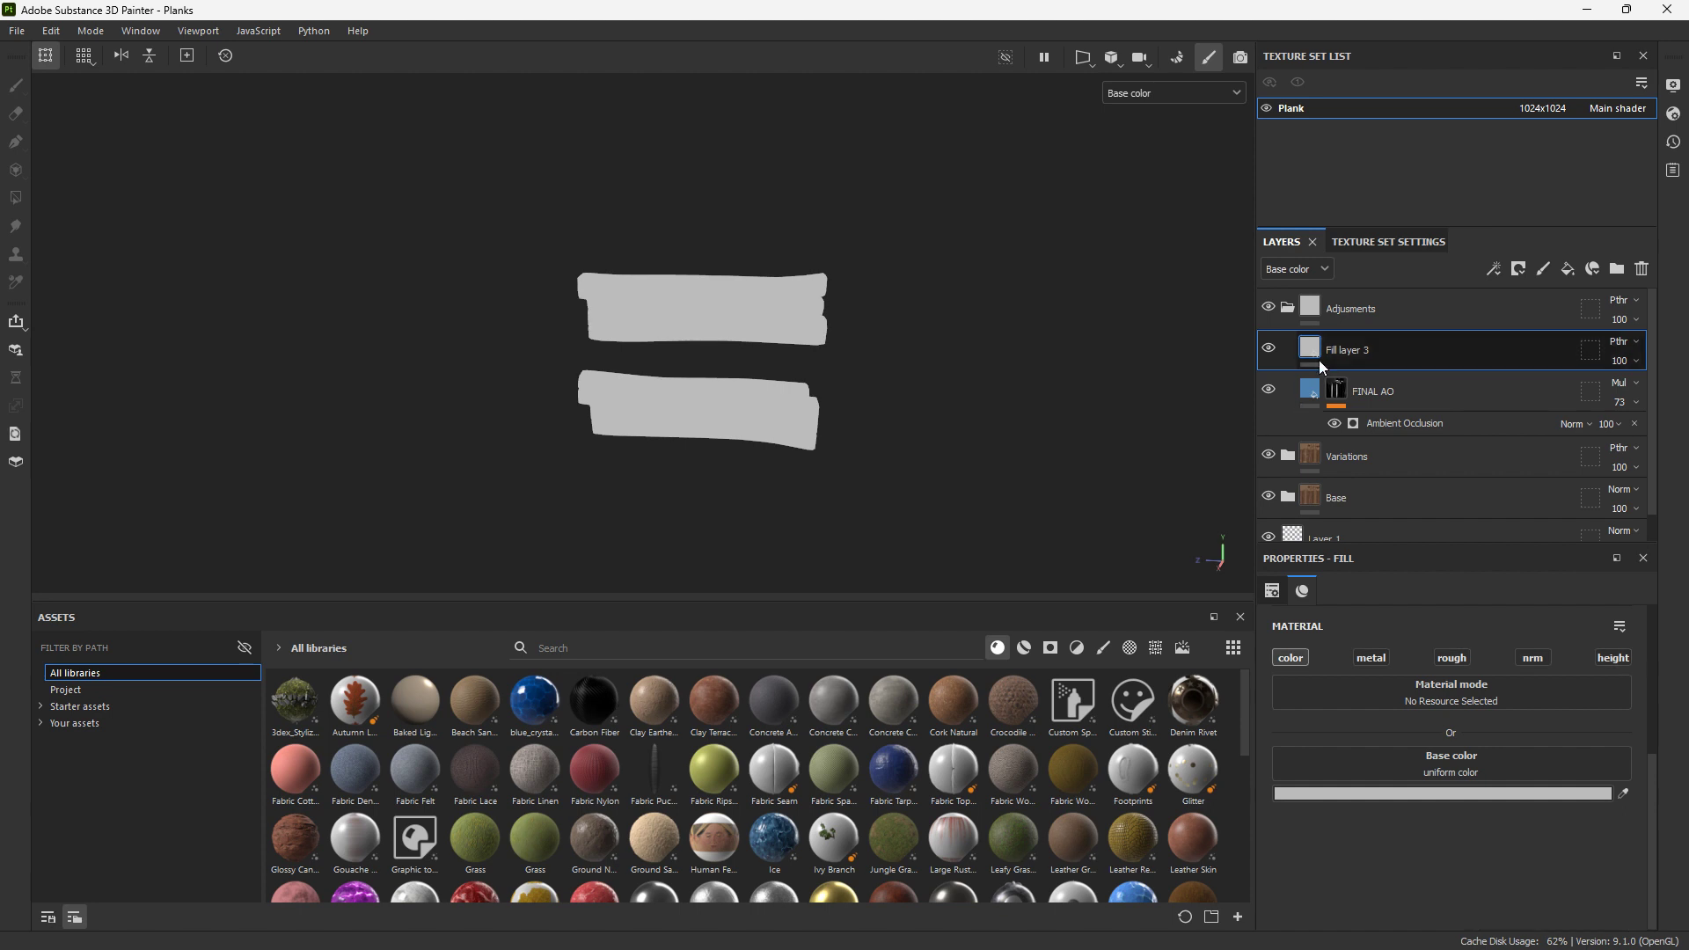
# Add a Contrast Luminosity filter layer above FINAL AO and delete the plain Passthrough fill layer
pyautogui.click(640, 648)
pyautogui.write('contrast')
pyautogui.moveTo(354, 701); pyautogui.dragTo(1349, 366)
pyautogui.click(1360, 350)
pyautogui.press('Delete')
# Add an HSL Perceptive filter layer above Contrast Luminosity and try a different saturation
pyautogui.doubleClick(607, 647)
pyautogui.write('hsl')
pyautogui.moveTo(475, 770); pyautogui.dragTo(1379, 336)
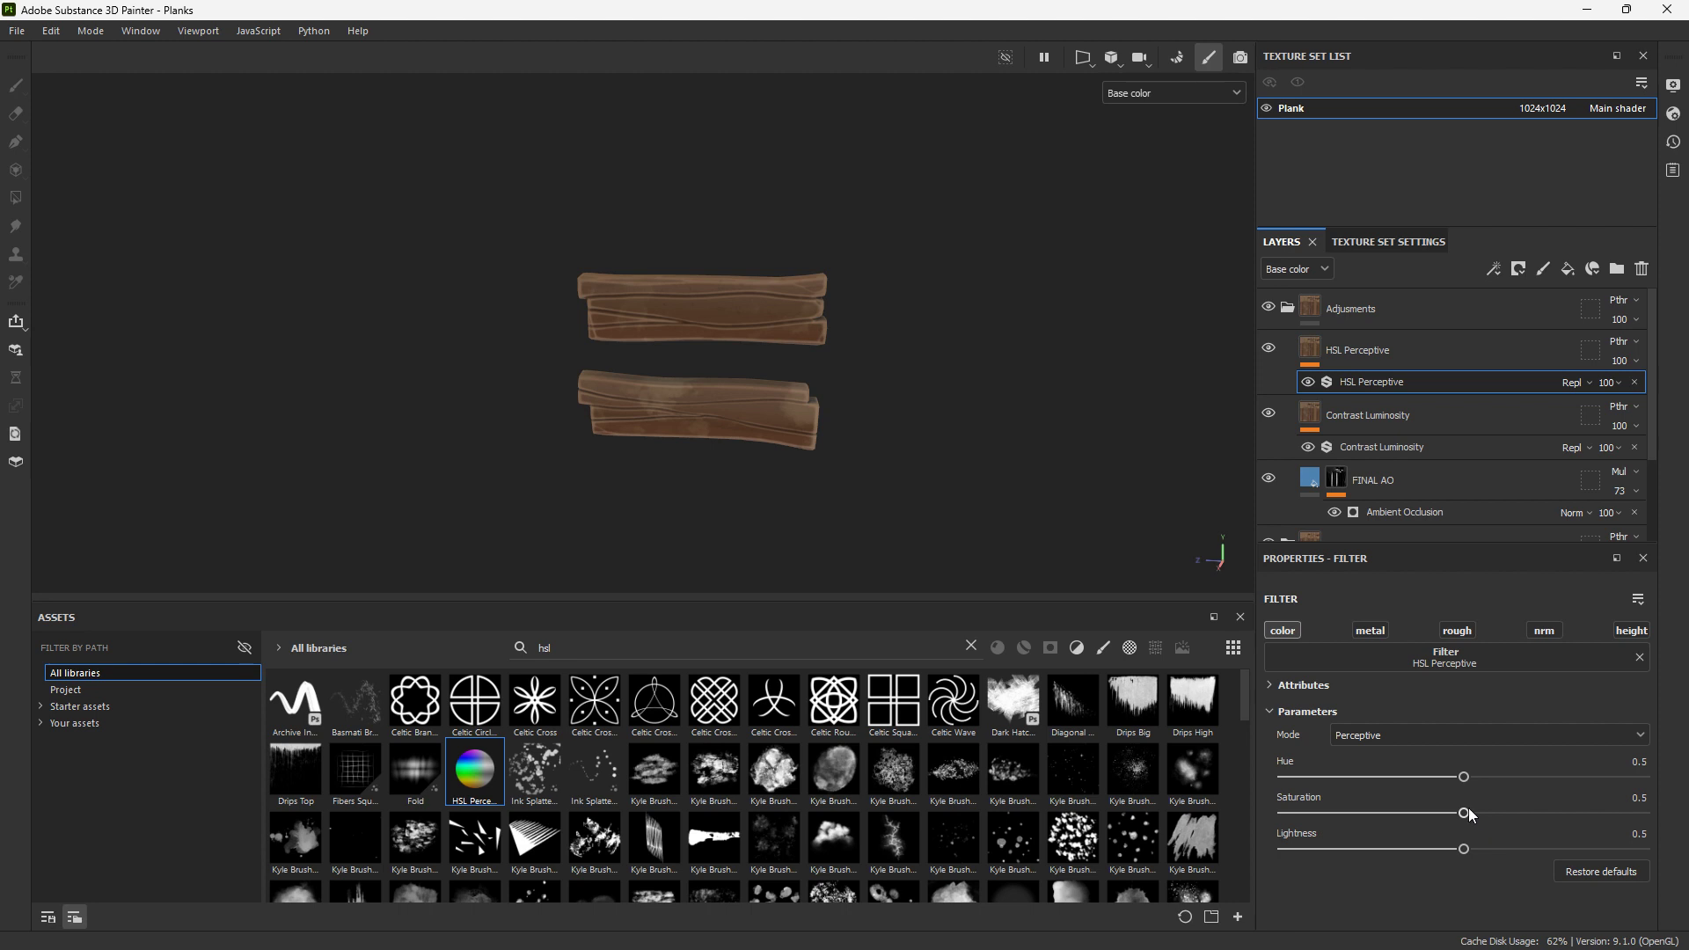
pyautogui.moveTo(1495, 816); pyautogui.dragTo(1491, 836)
# Try contrast adjustments on the Contrast Luminosity filter, then undo the trial filter changes
pyautogui.click(1394, 447)
pyautogui.moveTo(1477, 748); pyautogui.dragTo(1496, 762)
pyautogui.keyDown('alt'); pyautogui.moveTo(949, 492); pyautogui.dragTo(1018, 516); pyautogui.keyUp('alt')
pyautogui.hotkey('ctrl', 'z')
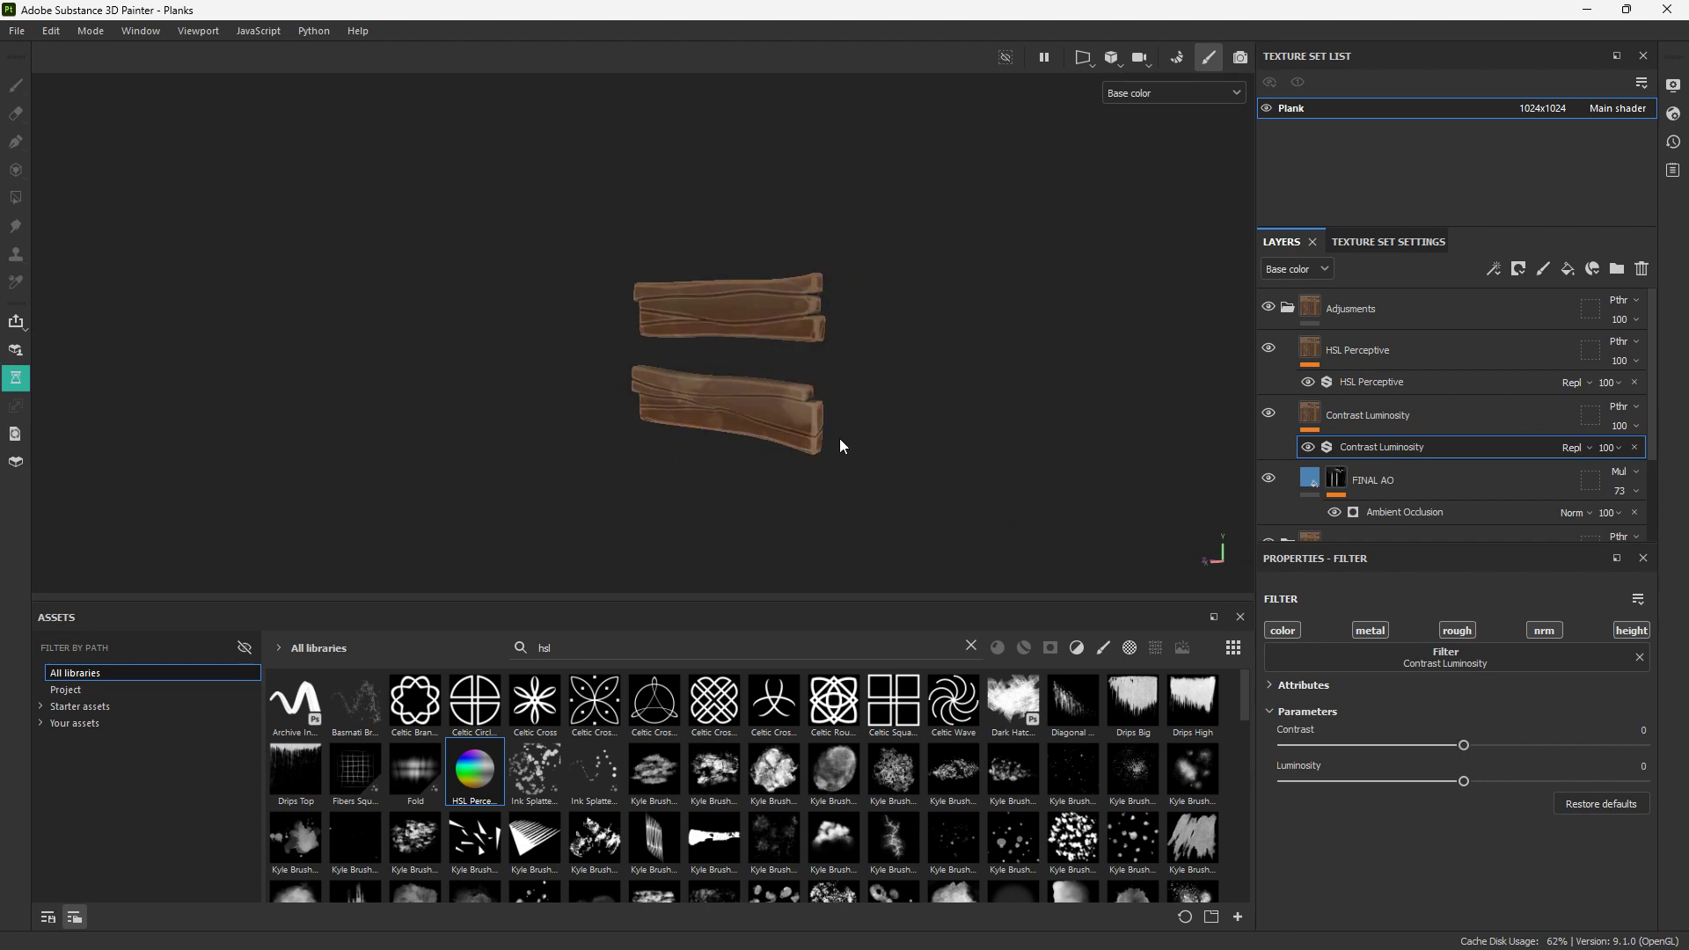
pyautogui.keyDown('alt'); pyautogui.moveTo(422, 396); pyautogui.dragTo(64, 388, button='right'); pyautogui.keyUp('alt')
pyautogui.keyDown('alt'); pyautogui.moveTo(580, 387); pyautogui.dragTo(651, 418); pyautogui.keyUp('alt')
pyautogui.moveTo(1465, 745); pyautogui.dragTo(1476, 748)
pyautogui.keyDown('alt'); pyautogui.moveTo(1063, 461); pyautogui.dragTo(985, 446, button='middle'); pyautogui.keyUp('alt')
pyautogui.hotkey('ctrl', 'z')
pyautogui.hotkey('ctrl', 'z')
pyautogui.hotkey('ctrl', 'z')
# Put the Adjusments, Variations and Base folders into a new folder named Wood
pyautogui.click(1289, 307)
pyautogui.click(1359, 392)
pyautogui.keyDown('shift'); pyautogui.click(1362, 314); pyautogui.keyUp('shift')
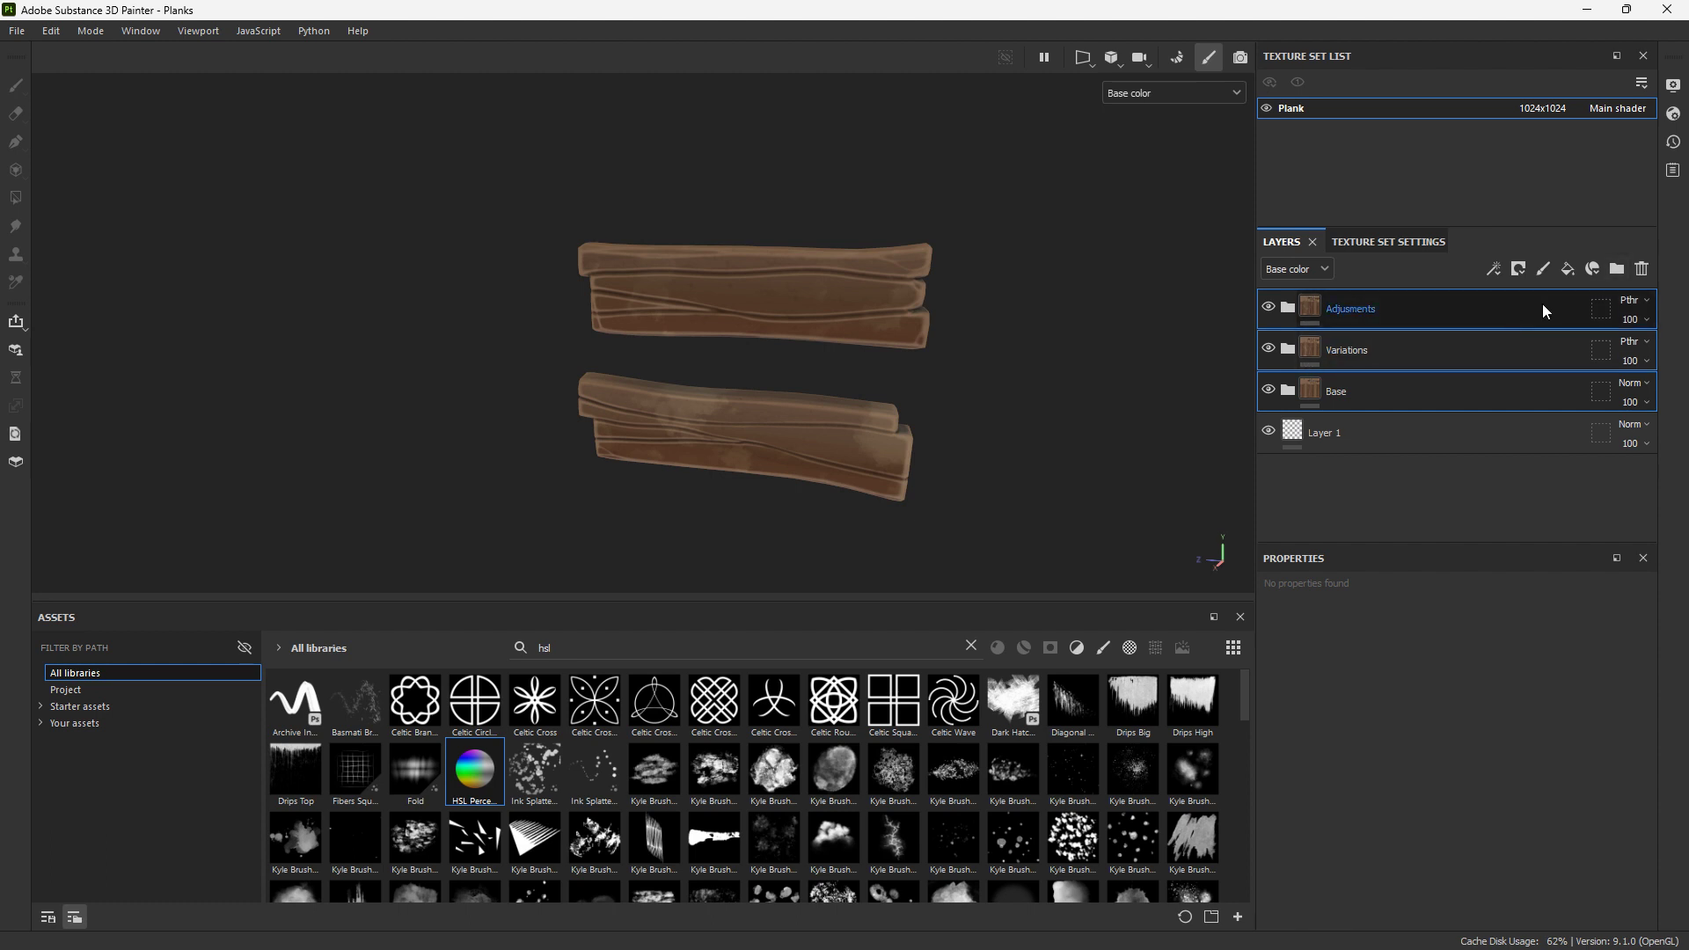
pyautogui.click(1616, 268)
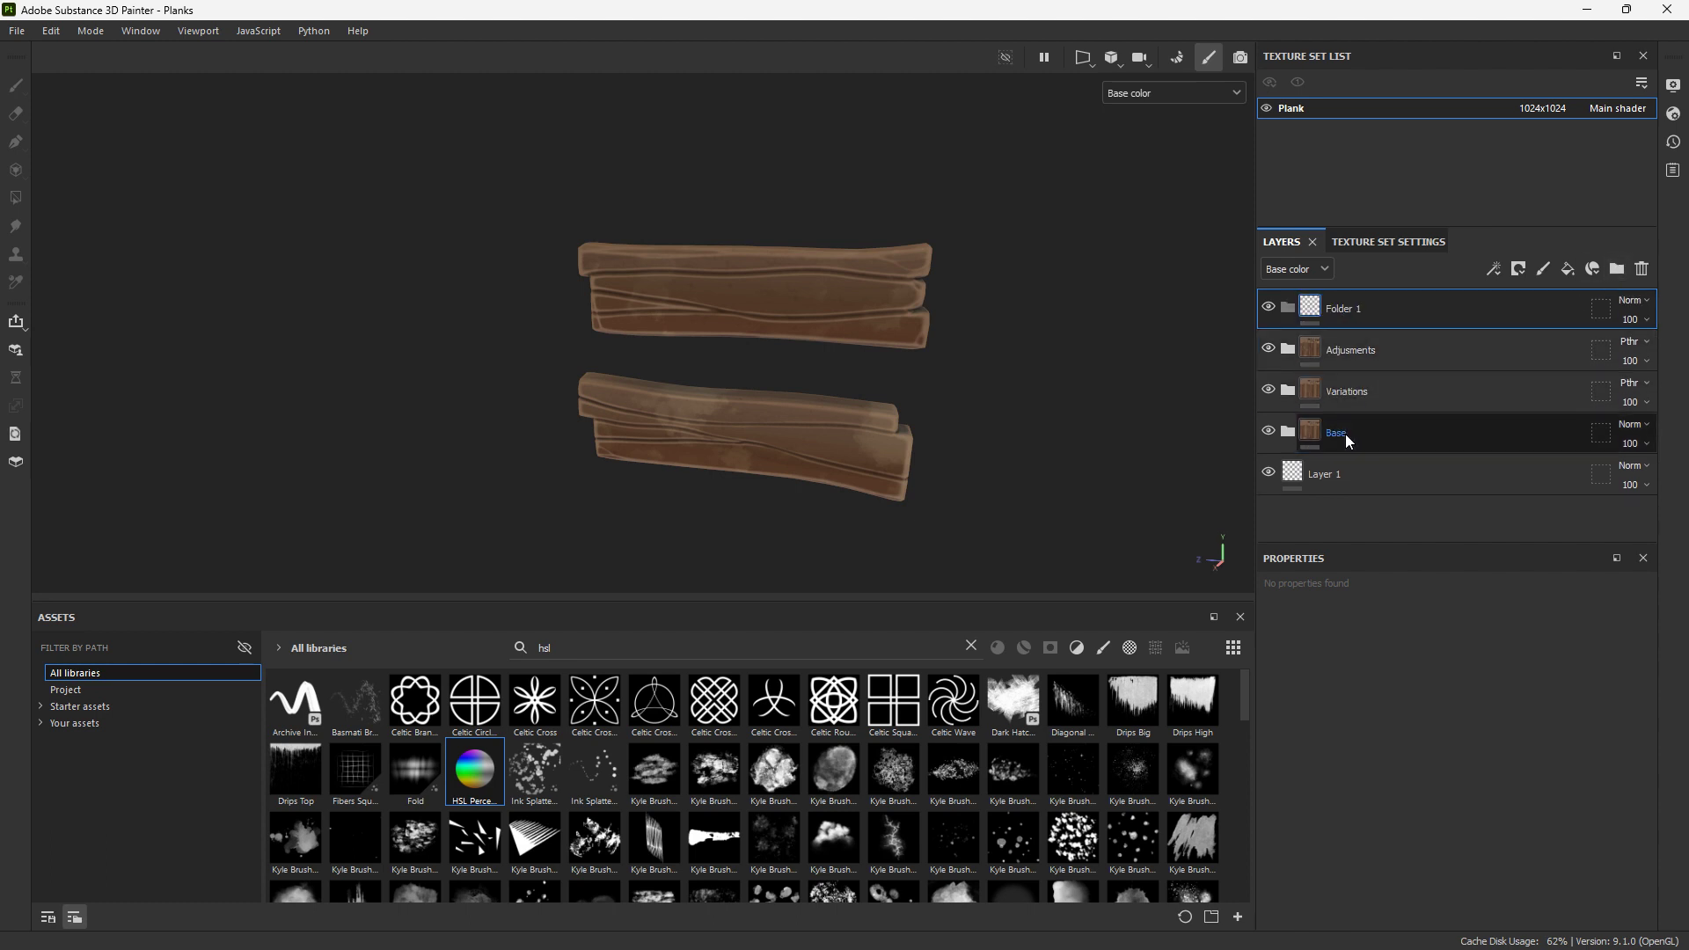
pyautogui.doubleClick(1360, 309)
pyautogui.write('Wood')
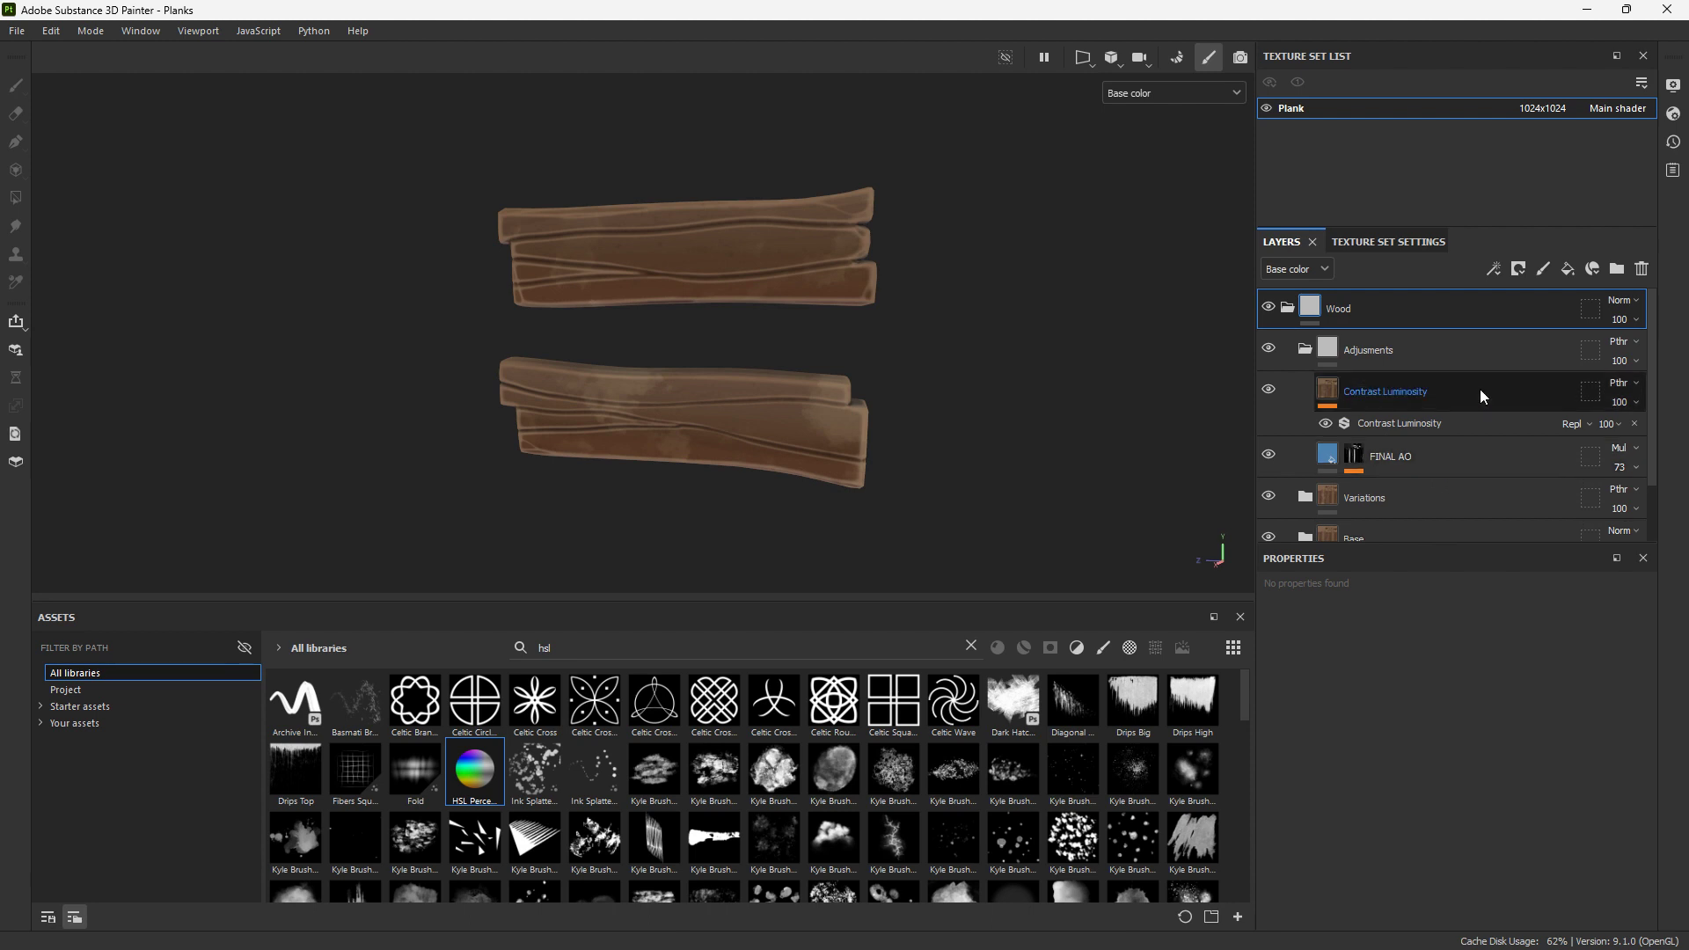
# Add a color-only fill layer with a tan base color below FINAL AO and name it ENDS PAINT
pyautogui.keyDown('alt'); pyautogui.moveTo(905, 335); pyautogui.dragTo(950, 339); pyautogui.keyUp('alt')
pyautogui.click(1439, 403)
pyautogui.scroll(-2, 1412, 393)
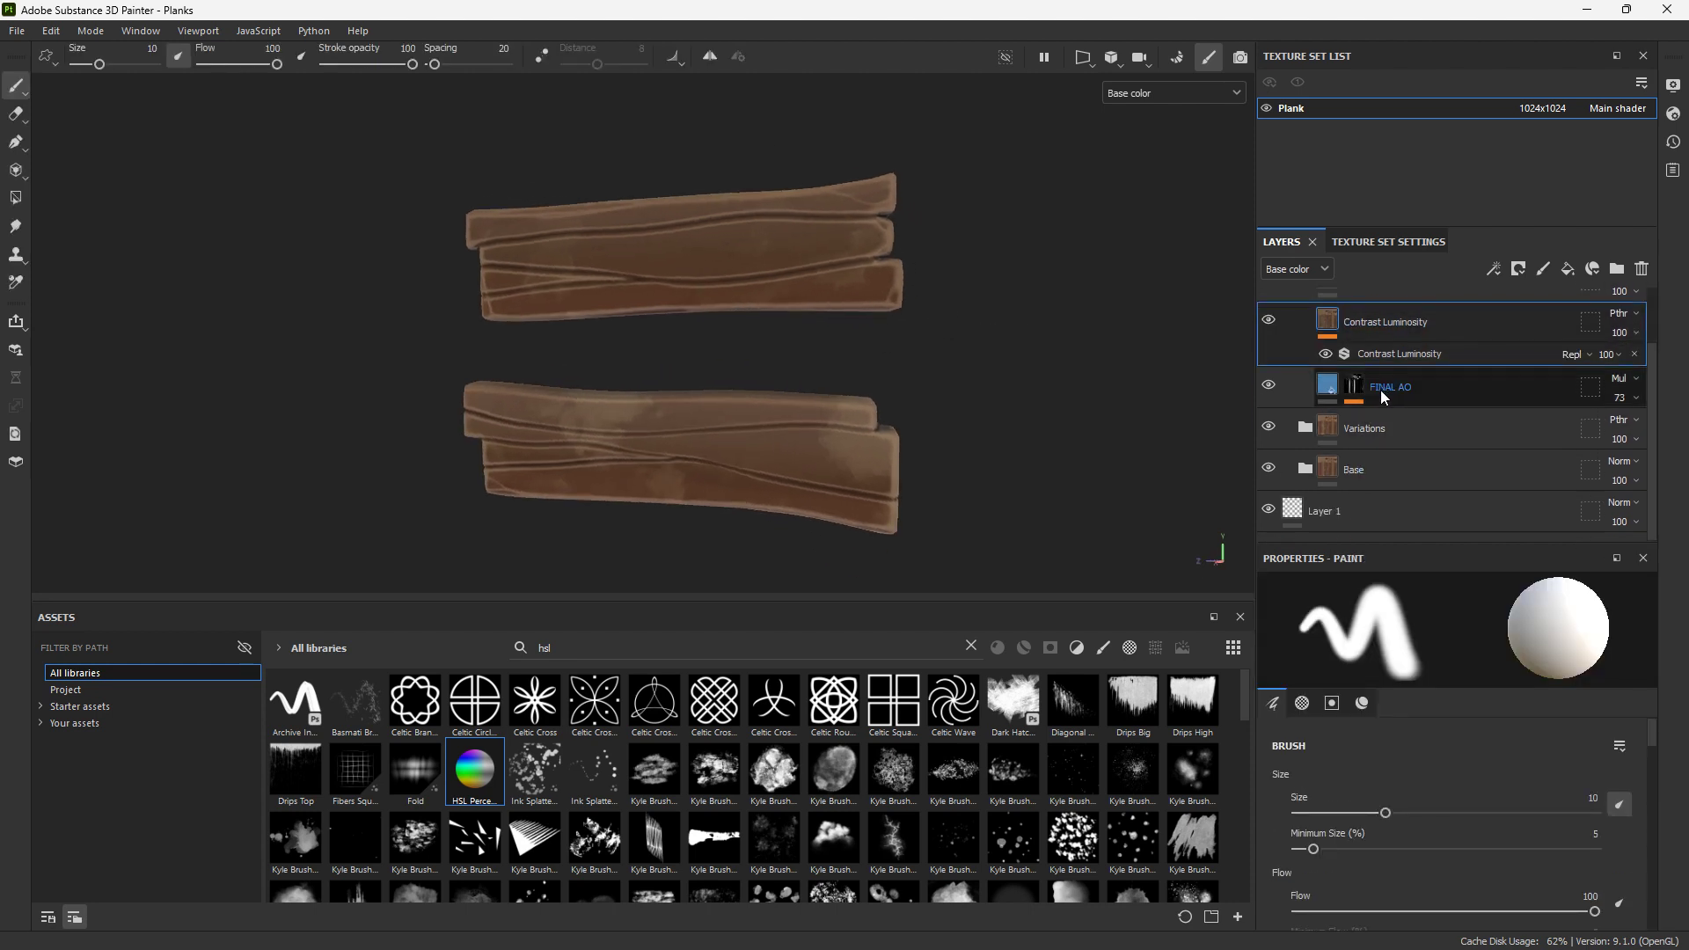
pyautogui.click(1380, 388)
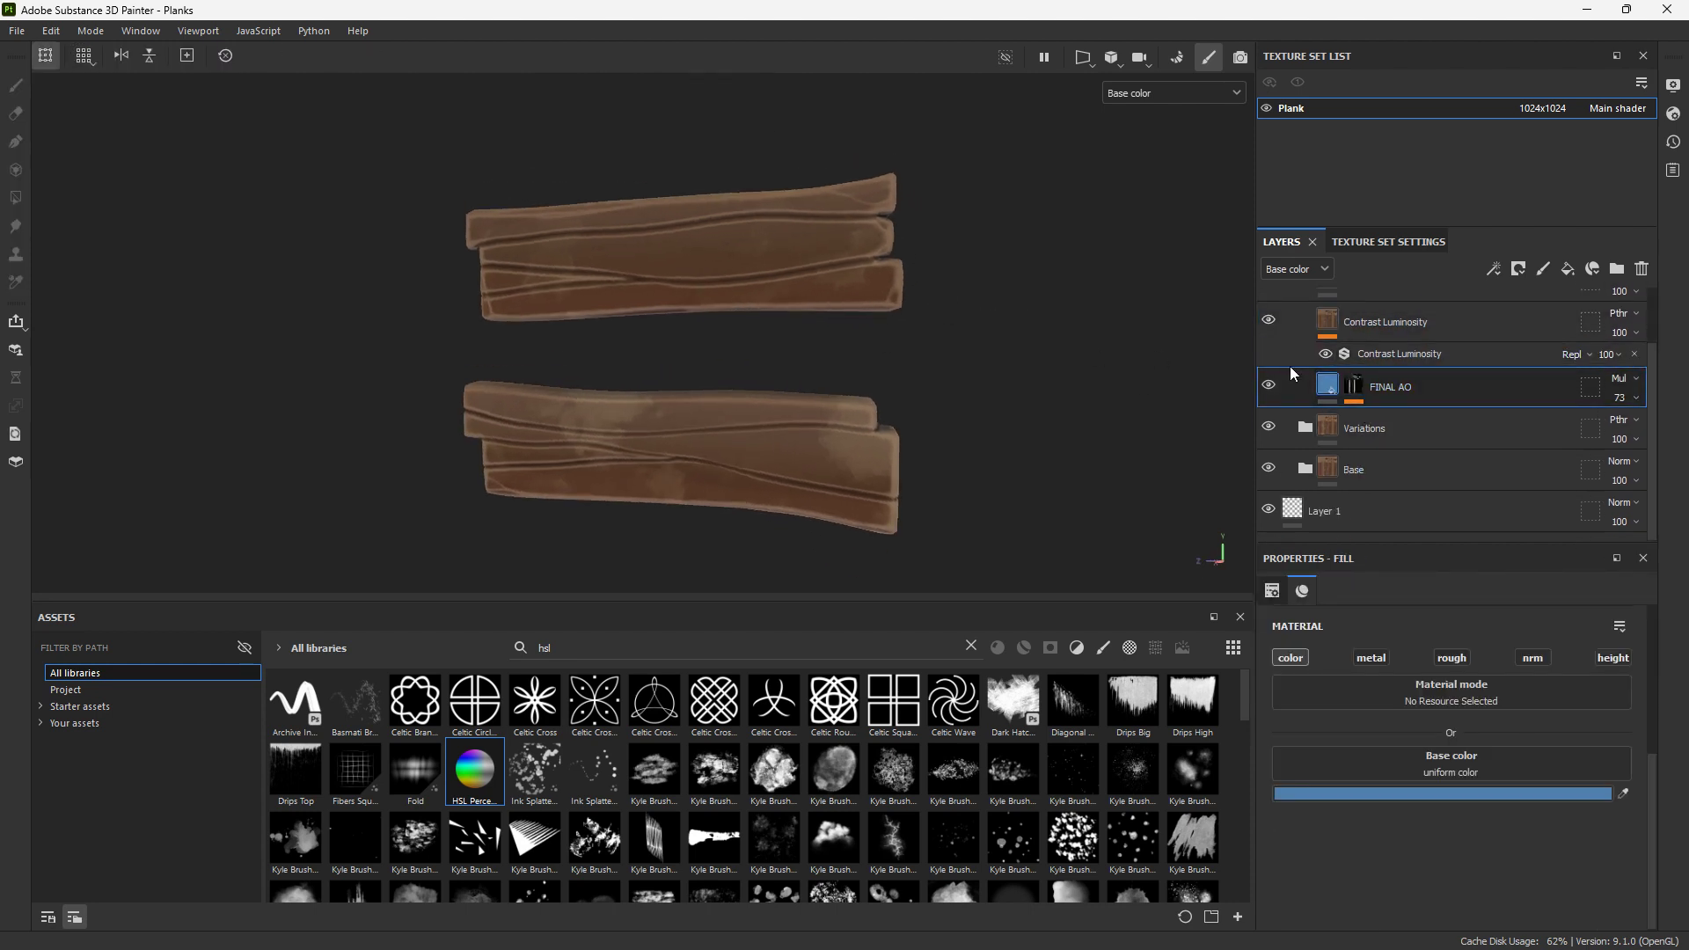
pyautogui.click(1567, 268)
pyautogui.moveTo(1372, 428); pyautogui.dragTo(1377, 430)
pyautogui.keyDown('alt'); pyautogui.click(1297, 657); pyautogui.keyUp('alt')
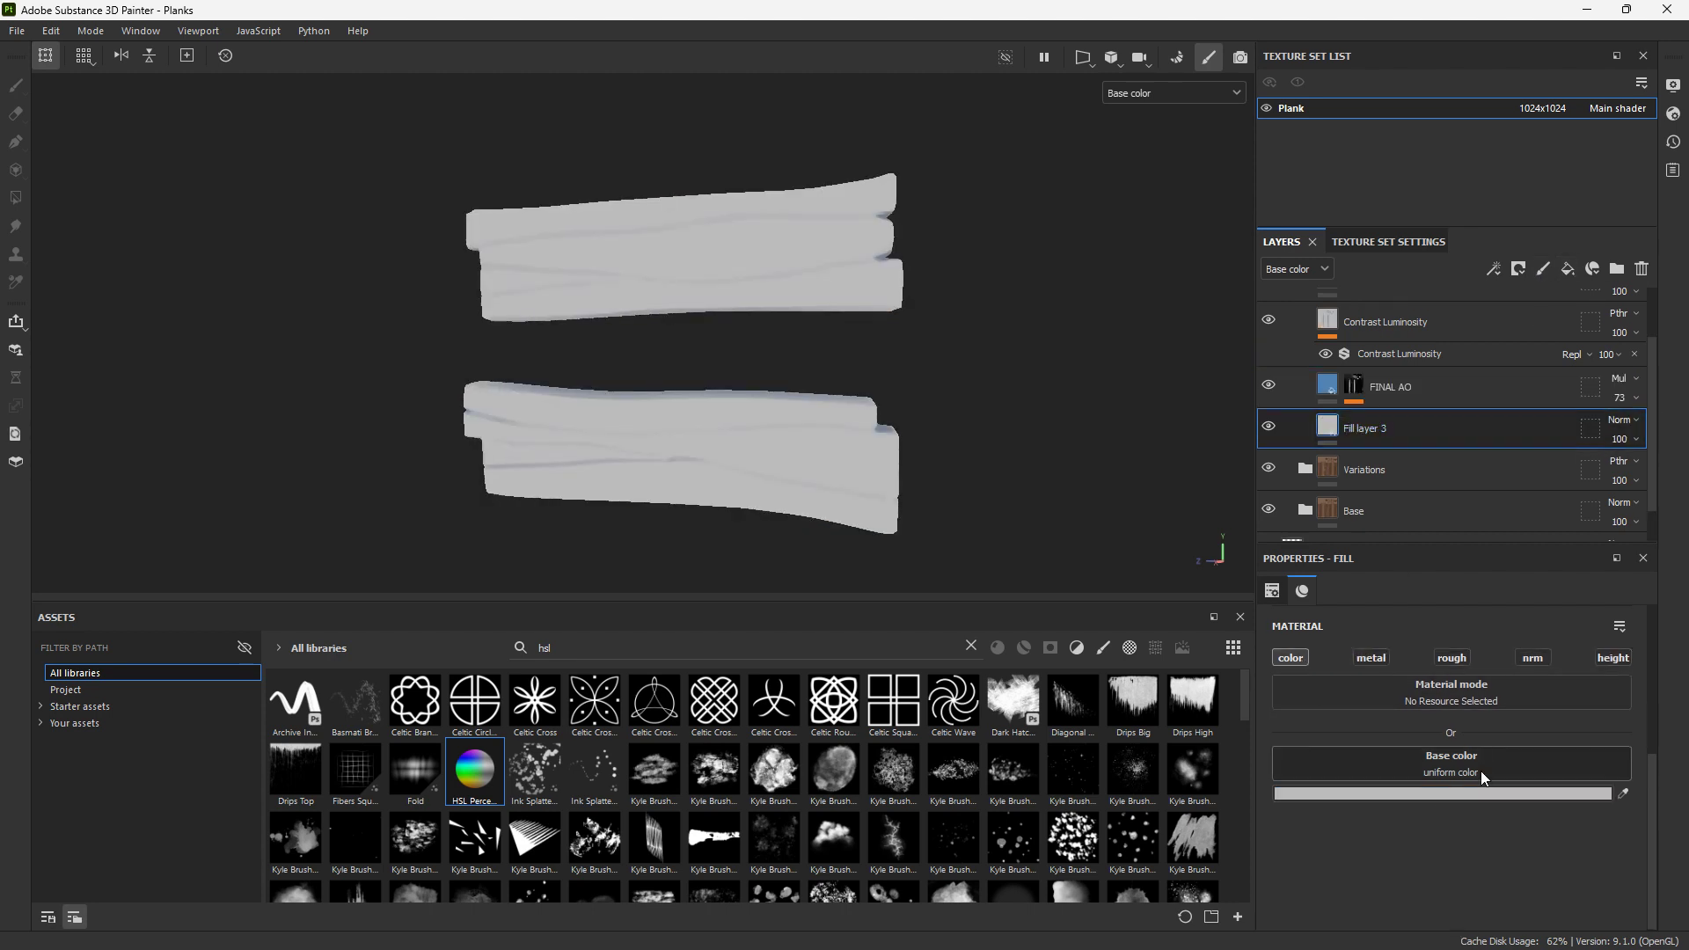
pyautogui.click(1429, 793)
pyautogui.moveTo(1425, 794)
pyautogui.mouseDown()
pyautogui.moveTo(1386, 703)
pyautogui.moveTo(1412, 695)
pyautogui.mouseUp()
pyautogui.moveTo(1552, 796); pyautogui.dragTo(1551, 793)
pyautogui.doubleClick(1366, 428)
pyautogui.write('ENDS PAINT')
pyautogui.press('Return')
pyautogui.click(1560, 567)
# Add a black mask with a paint effect to the ENDS PAINT layer
pyautogui.rightClick(1433, 429)
pyautogui.click(1492, 33)
pyautogui.rightClick(1357, 433)
pyautogui.click(1421, 596)
# Paint the ends of both planks into the ENDS PAINT mask, enlarging the brush to 17.29
pyautogui.keyDown('ctrl'); pyautogui.moveTo(974, 397); pyautogui.dragTo(1029, 397, button='right'); pyautogui.keyUp('ctrl')
pyautogui.moveTo(974, 397)
pyautogui.keyDown('alt'); pyautogui.mouseDown()
pyautogui.moveTo(835, 422)
pyautogui.moveTo(790, 472)
pyautogui.mouseUp(); pyautogui.keyUp('alt')
pyautogui.moveTo(806, 312); pyautogui.dragTo(807, 285)
pyautogui.keyDown('alt'); pyautogui.moveTo(721, 286); pyautogui.dragTo(994, 273); pyautogui.keyUp('alt')
pyautogui.keyDown('ctrl'); pyautogui.moveTo(598, 268); pyautogui.dragTo(607, 255, button='right'); pyautogui.keyUp('ctrl')
pyautogui.keyDown('alt'); pyautogui.moveTo(607, 255); pyautogui.dragTo(774, 264); pyautogui.keyUp('alt')
pyautogui.keyDown('alt'); pyautogui.moveTo(774, 351); pyautogui.dragTo(668, 291); pyautogui.keyUp('alt')
pyautogui.keyDown('ctrl'); pyautogui.moveTo(671, 435); pyautogui.dragTo(650, 428, button='right'); pyautogui.keyUp('ctrl')
pyautogui.press(']')
pyautogui.press(']')
pyautogui.moveTo(649, 429)
pyautogui.keyDown('alt'); pyautogui.mouseDown()
pyautogui.moveTo(449, 391)
pyautogui.moveTo(410, 404)
pyautogui.mouseUp(); pyautogui.keyUp('alt')
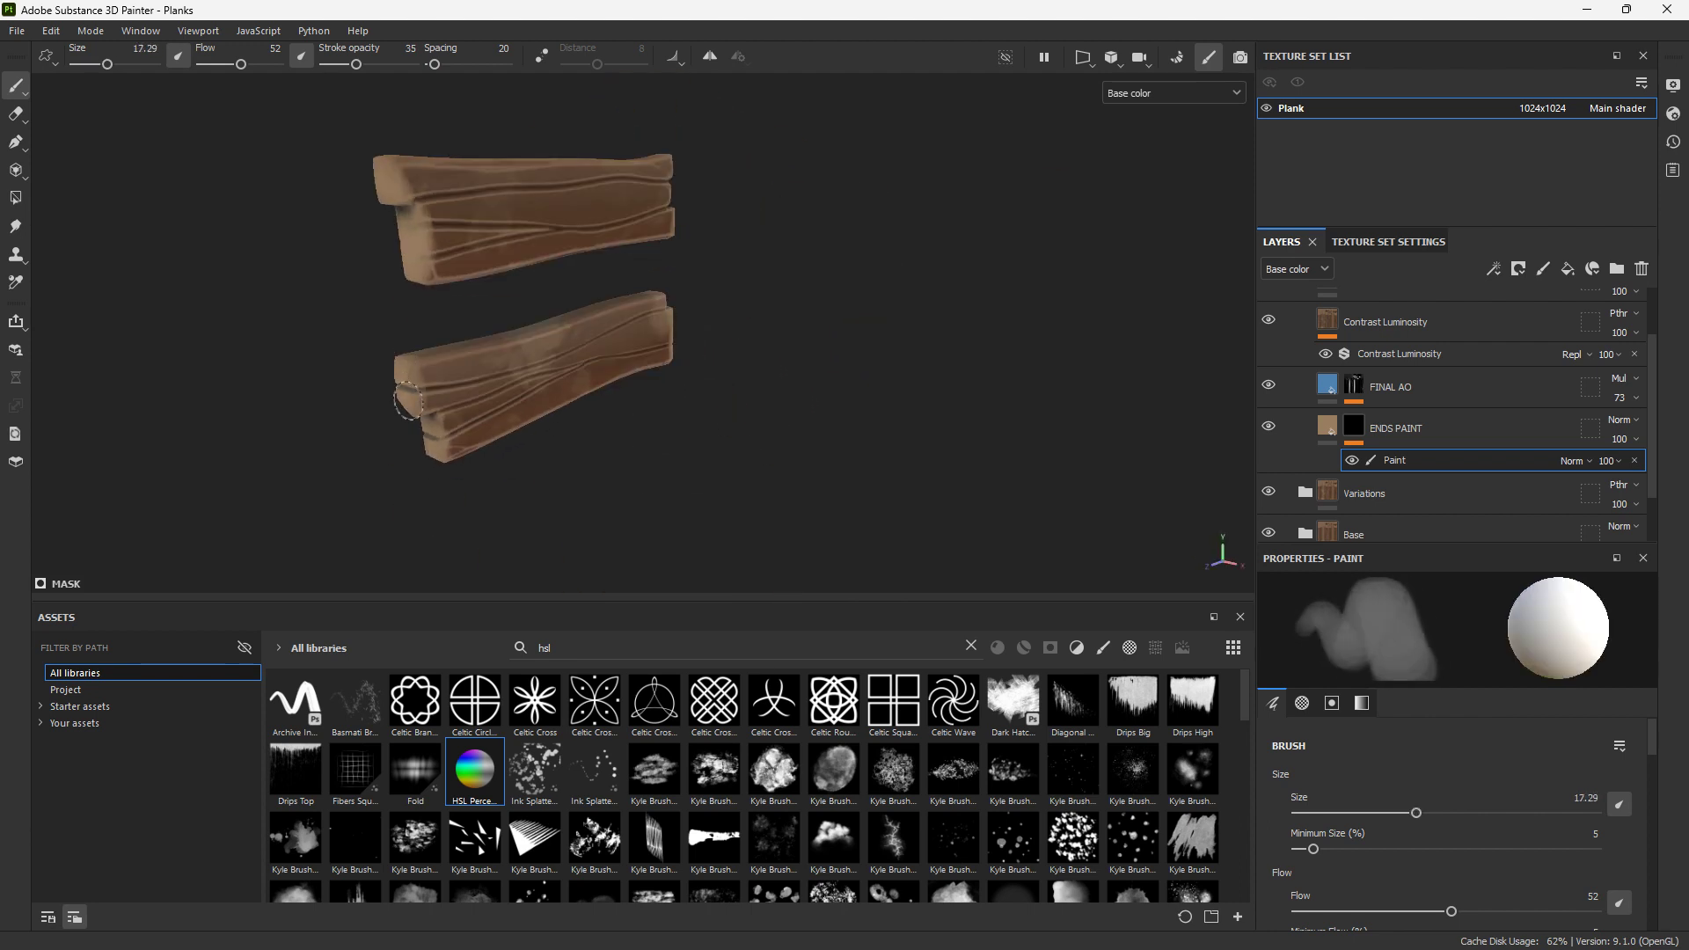
pyautogui.keyDown('alt'); pyautogui.moveTo(388, 175); pyautogui.dragTo(754, 339); pyautogui.keyUp('alt')
# Try several blending modes on the ENDS PAINT layer while checking the plank ends
pyautogui.click(1620, 419)
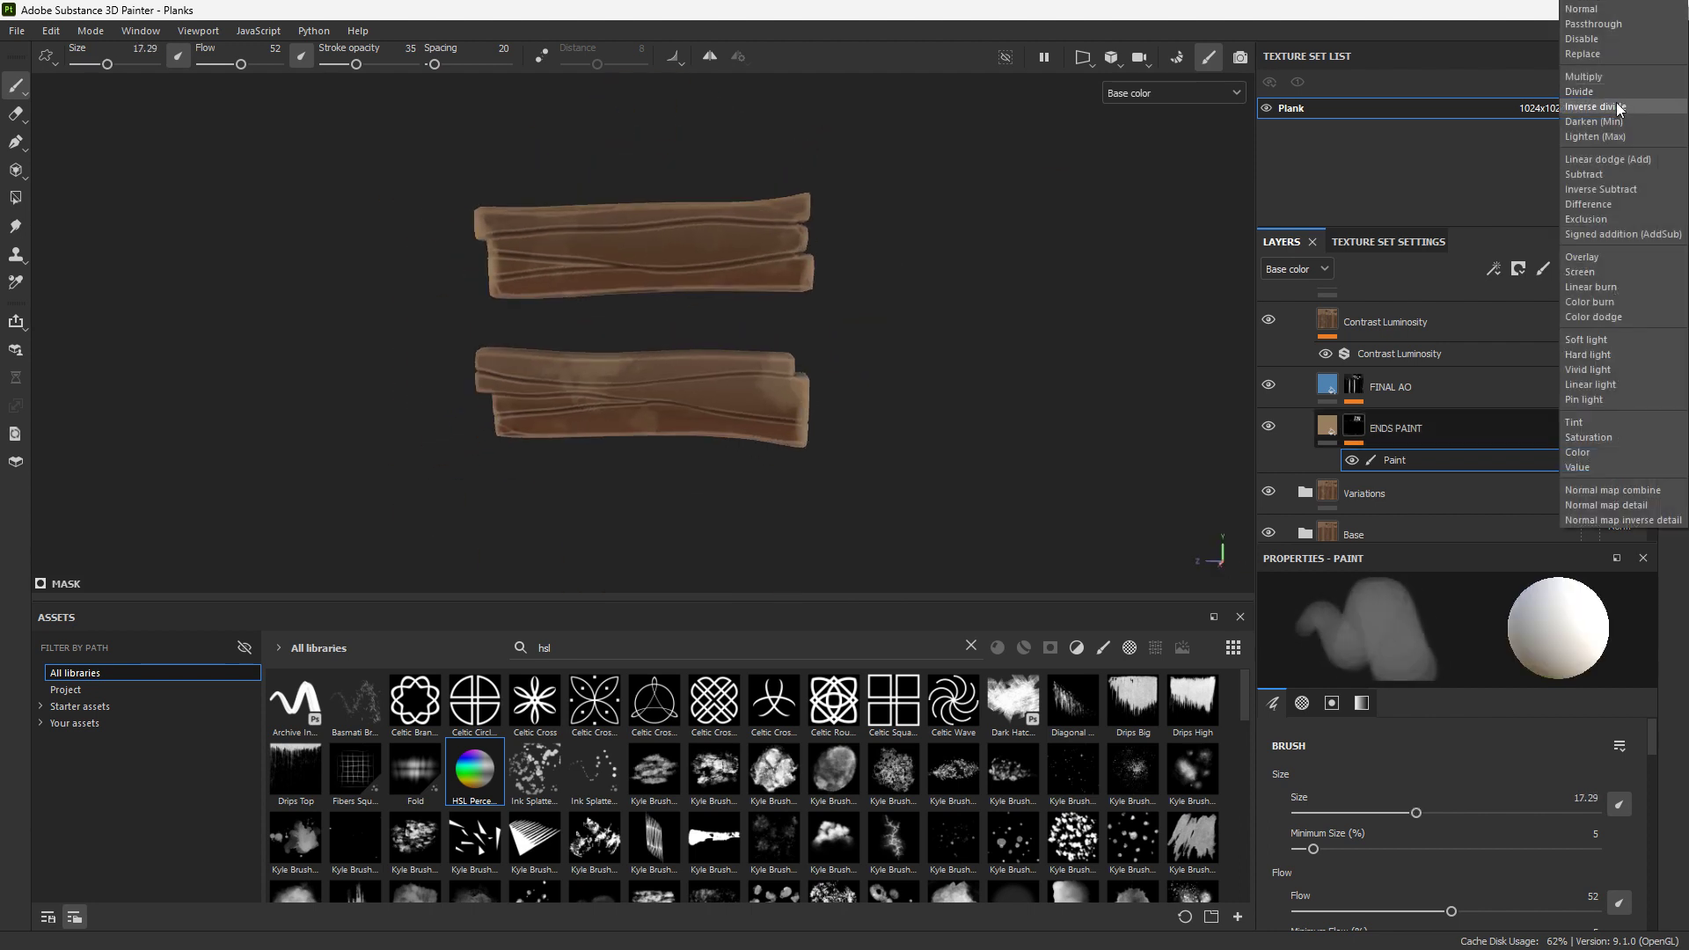
pyautogui.click(1618, 82)
pyautogui.keyDown('alt'); pyautogui.moveTo(925, 366); pyautogui.dragTo(835, 369); pyautogui.keyUp('alt')
pyautogui.click(1621, 419)
pyautogui.click(1615, 246)
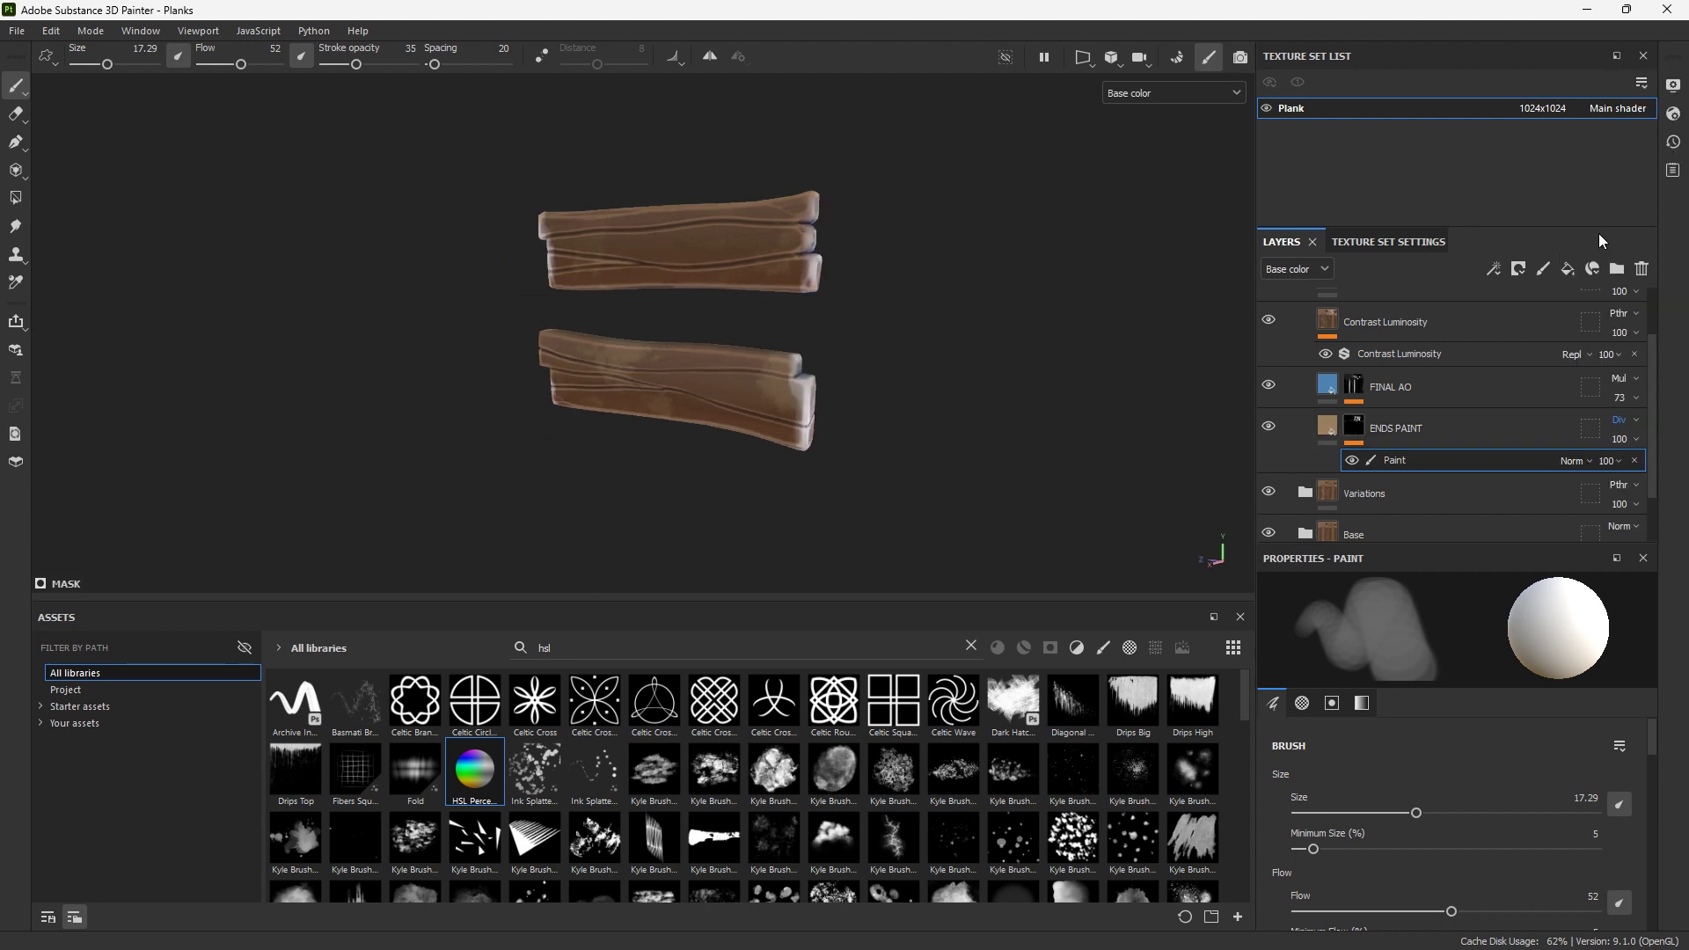
pyautogui.press('Down')
pyautogui.press('Down')
pyautogui.press('Down')
pyautogui.press('Down')
pyautogui.press('Down')
pyautogui.moveTo(994, 369)
pyautogui.keyDown('alt'); pyautogui.mouseDown()
pyautogui.moveTo(824, 373)
pyautogui.moveTo(796, 387)
pyautogui.moveTo(800, 407)
pyautogui.mouseUp(); pyautogui.keyUp('alt')
# Set ENDS PAINT to Screen blending at 55 opacity and display the full material in the viewport
pyautogui.click(1620, 419)
pyautogui.click(1580, 271)
pyautogui.click(1173, 92)
pyautogui.click(1134, 98)
pyautogui.click(1356, 427)
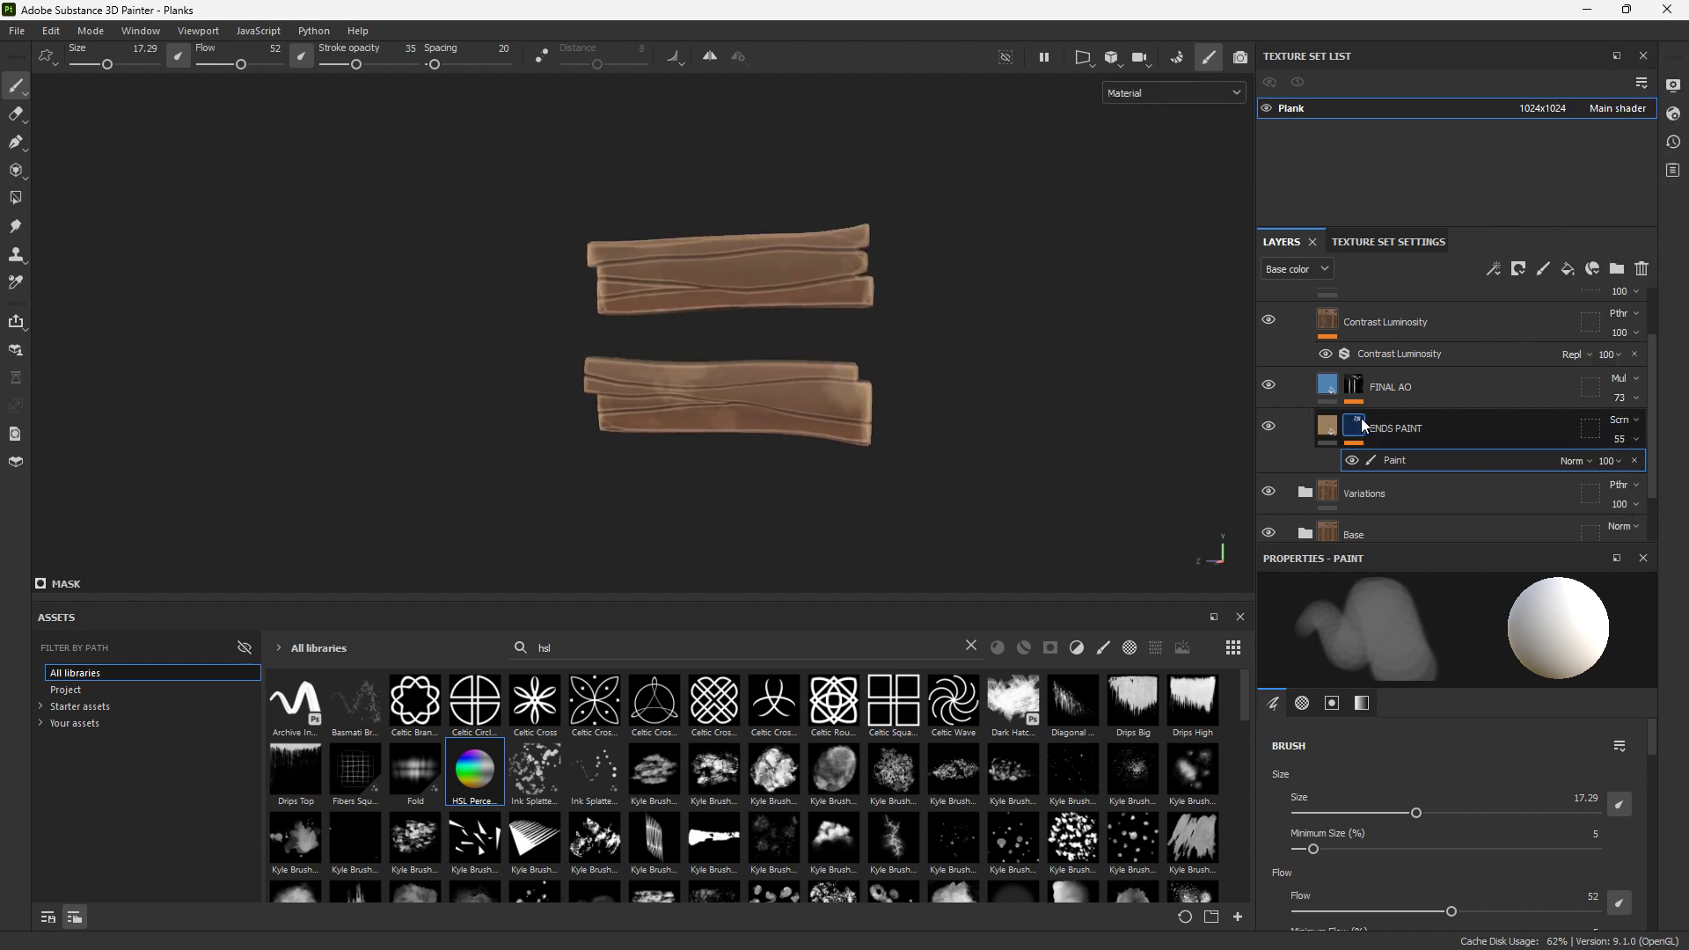
# Display only the roughness channel and inspect the bottom BaseColor layer in the Base folder
pyautogui.scroll(3, 1356, 428)
pyautogui.click(1305, 349)
pyautogui.click(1173, 93)
pyautogui.click(1148, 198)
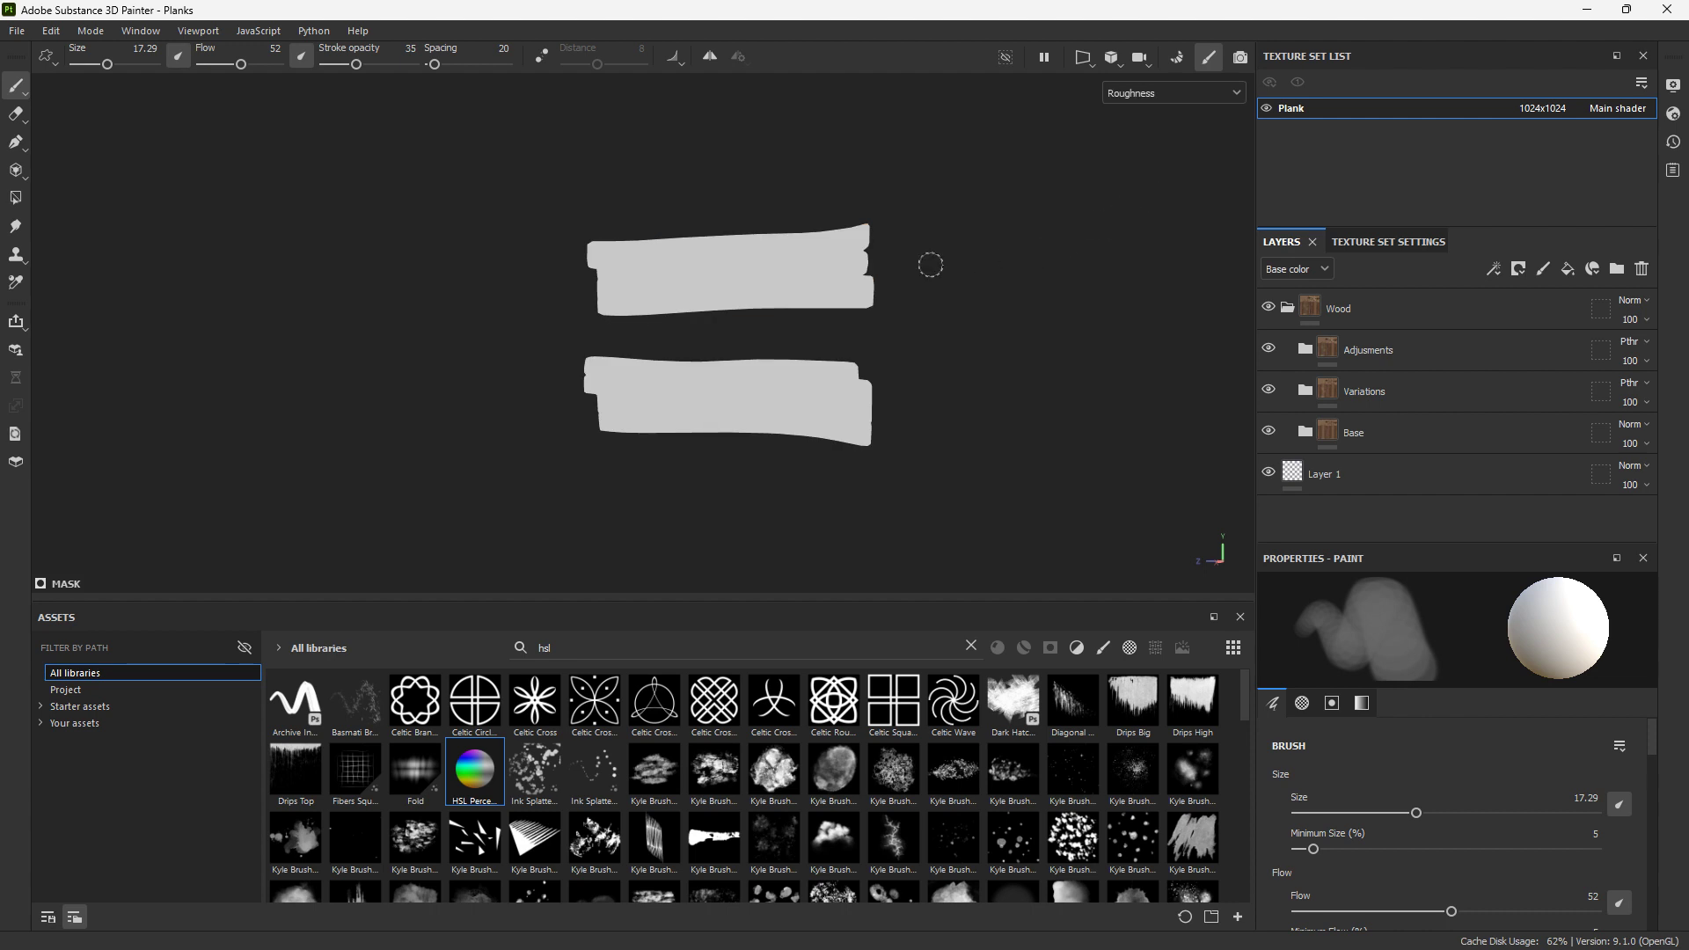
pyautogui.click(1305, 432)
pyautogui.scroll(-3, 1326, 472)
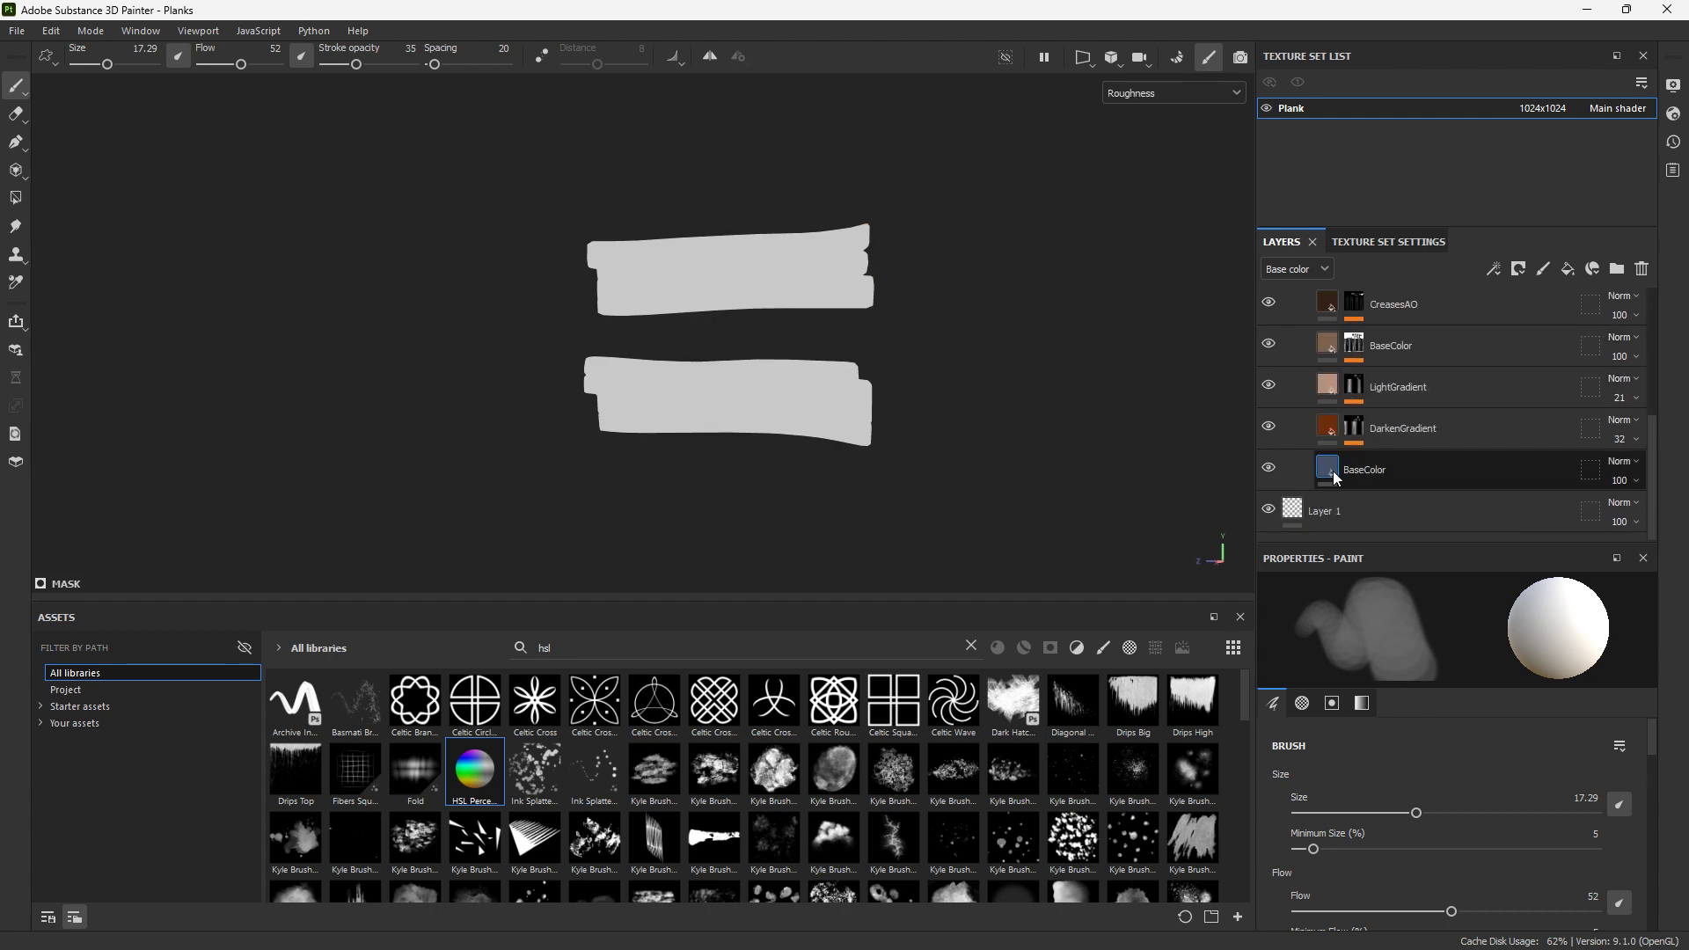
pyautogui.click(1335, 476)
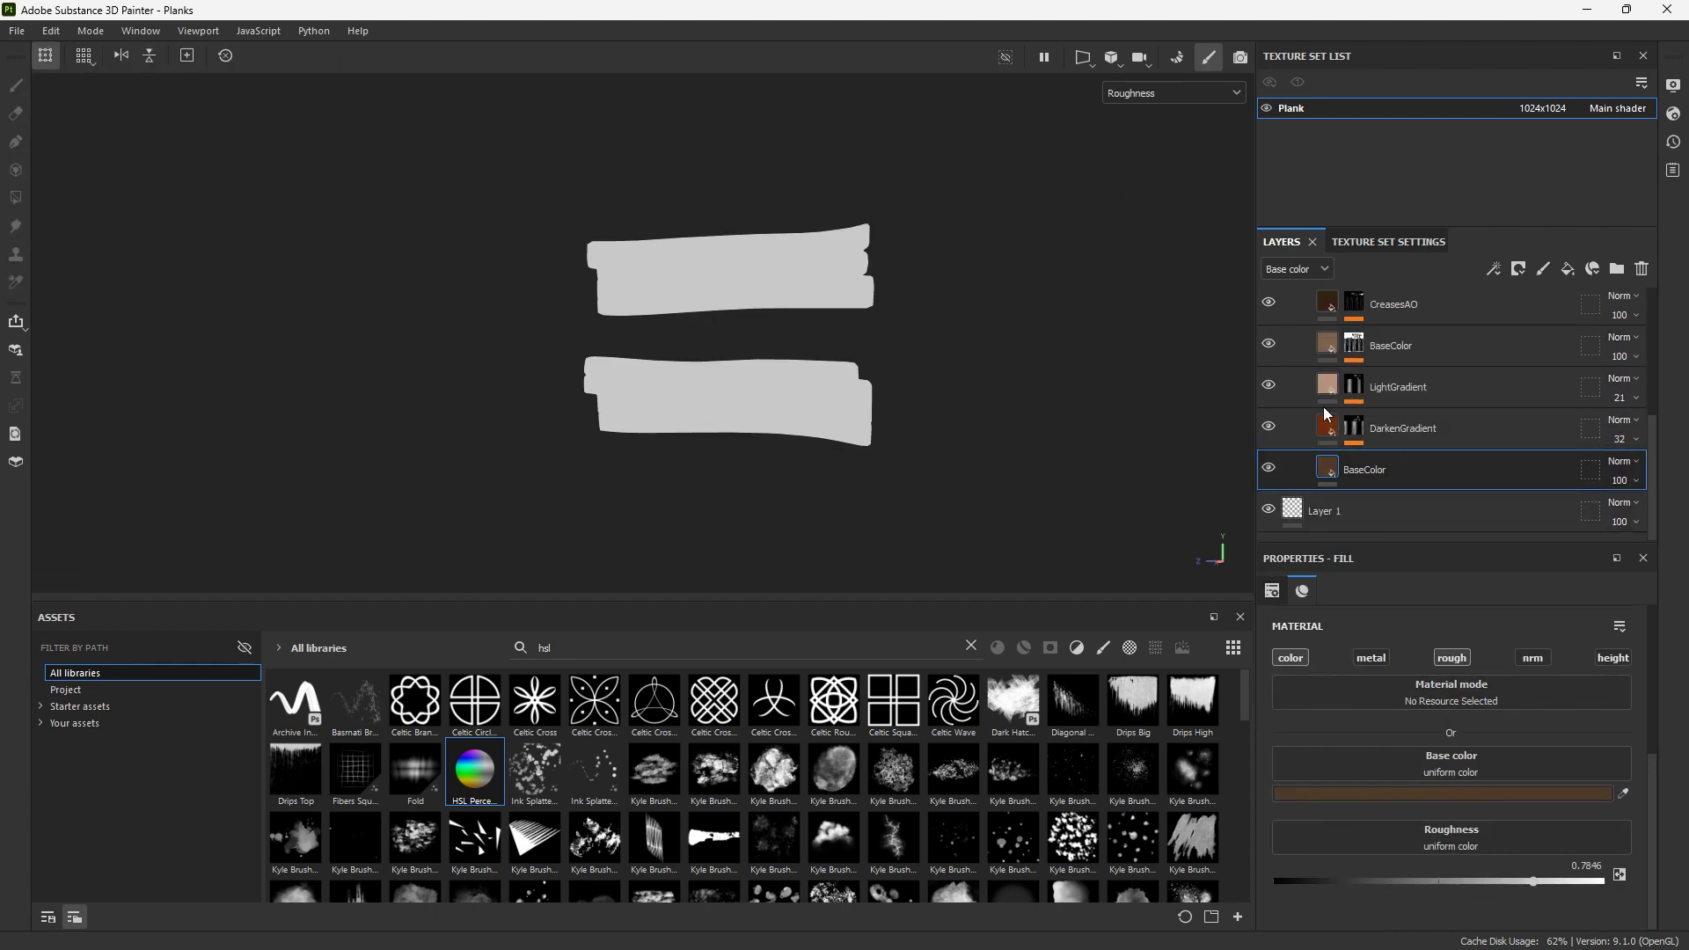
# Rename the curvature-masked BaseColor layer as CurvatureColor and set its roughness to 0.4335
pyautogui.click(1424, 389)
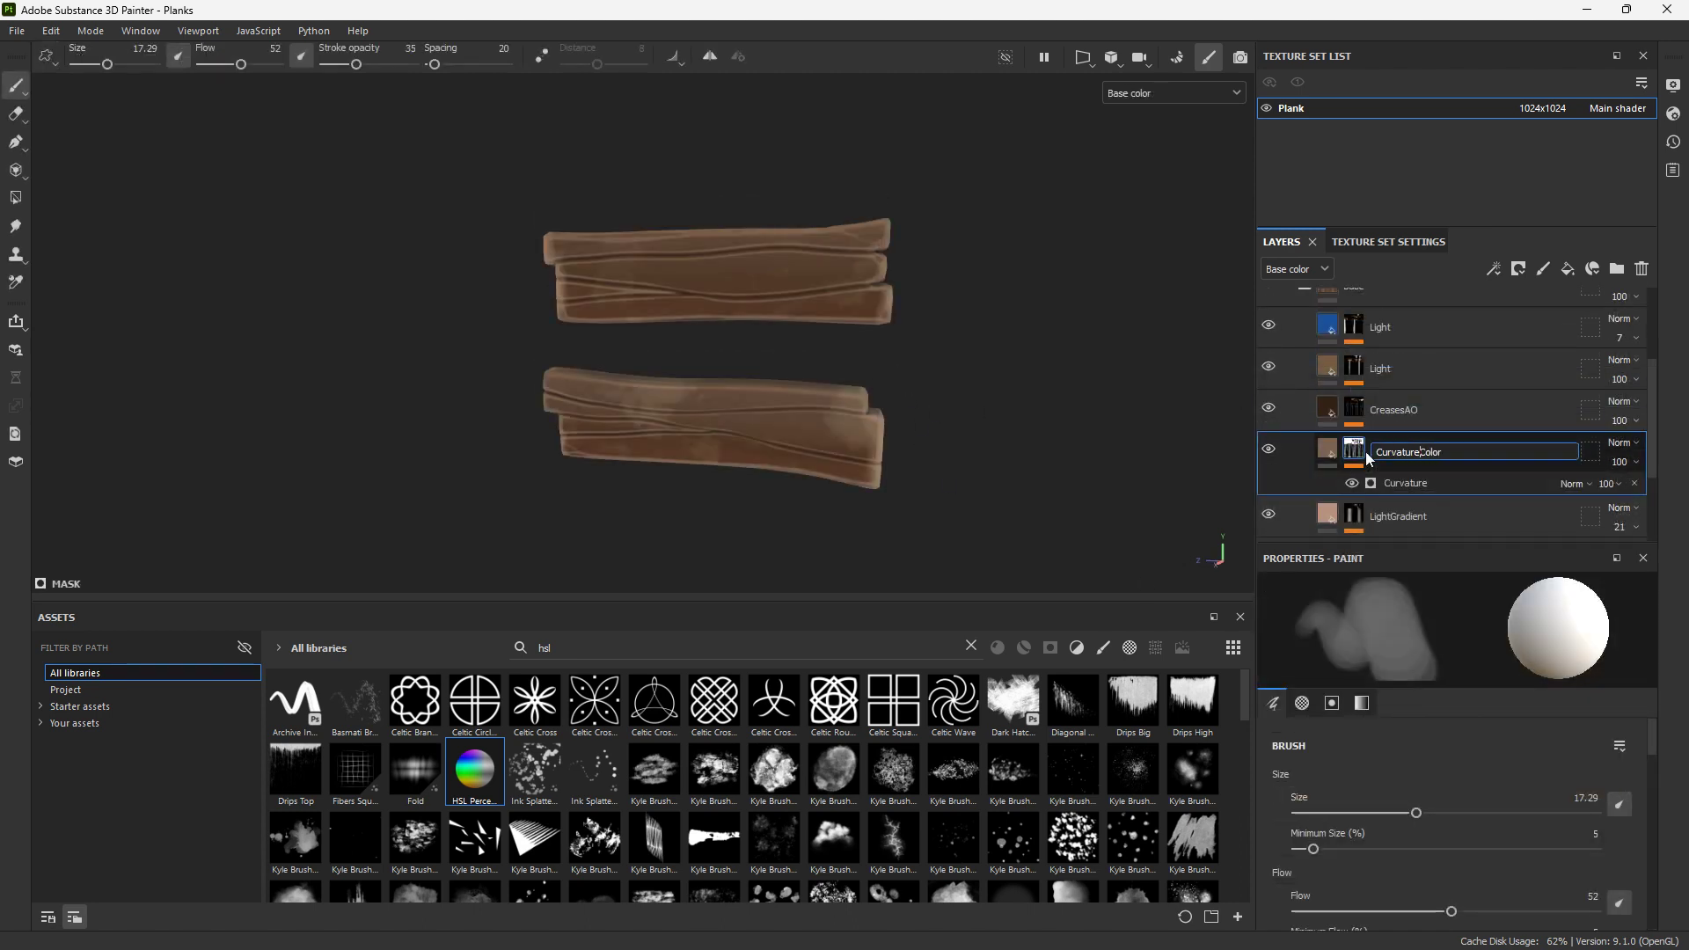
pyautogui.click(1326, 450)
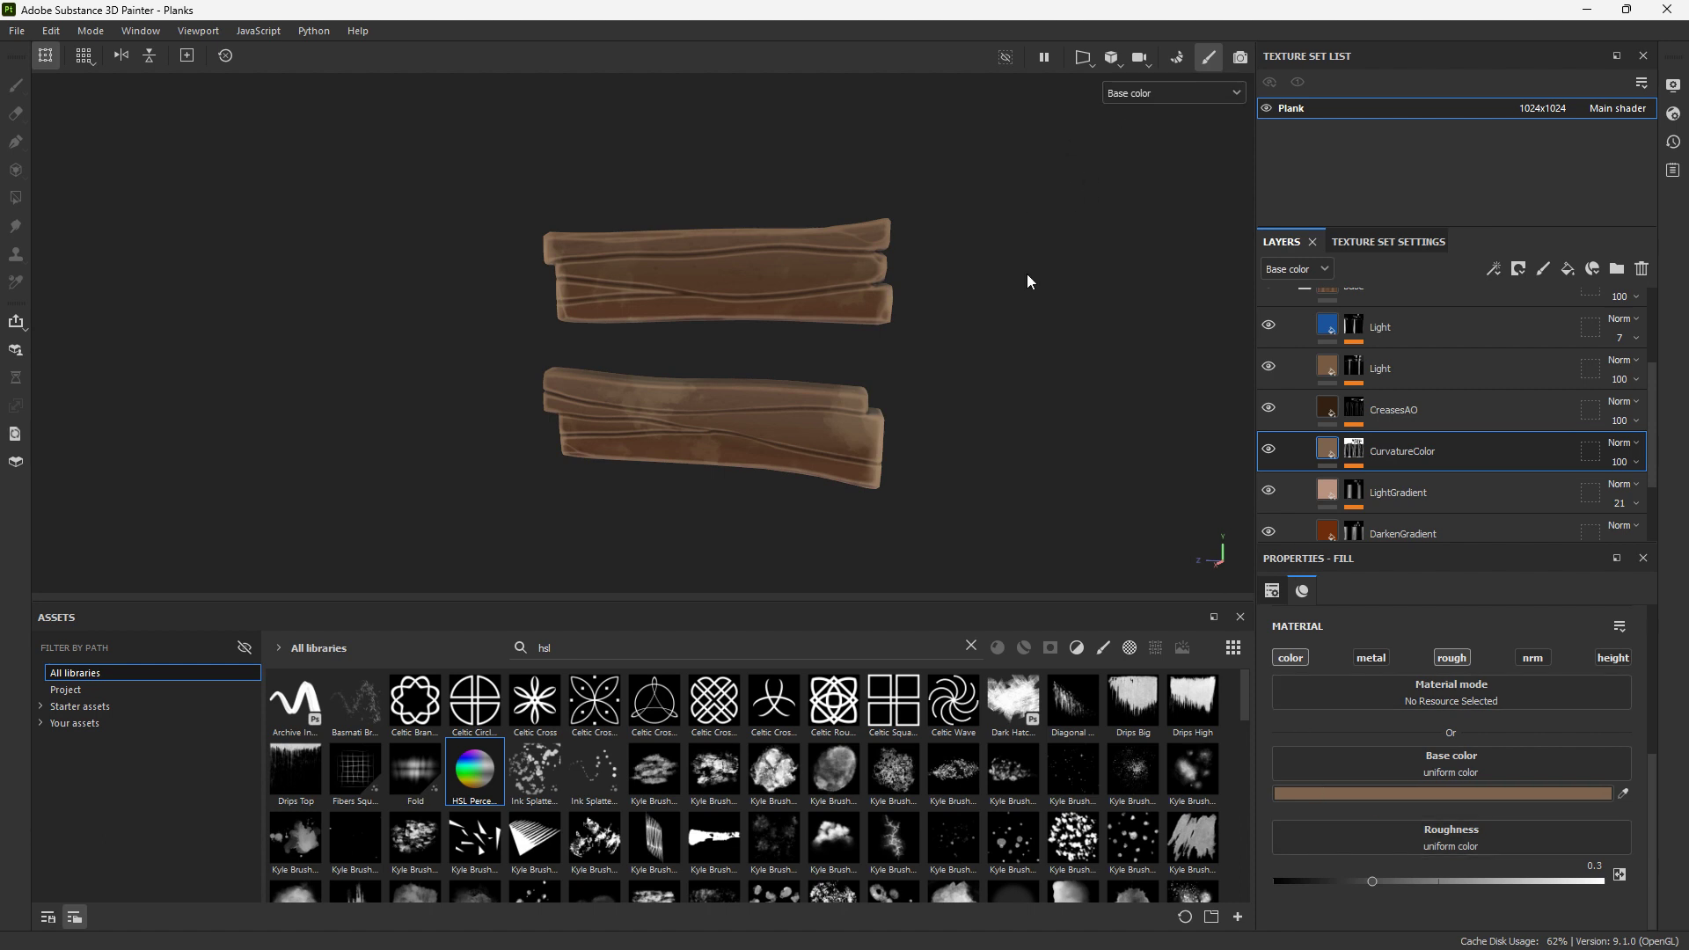
pyautogui.click(1130, 92)
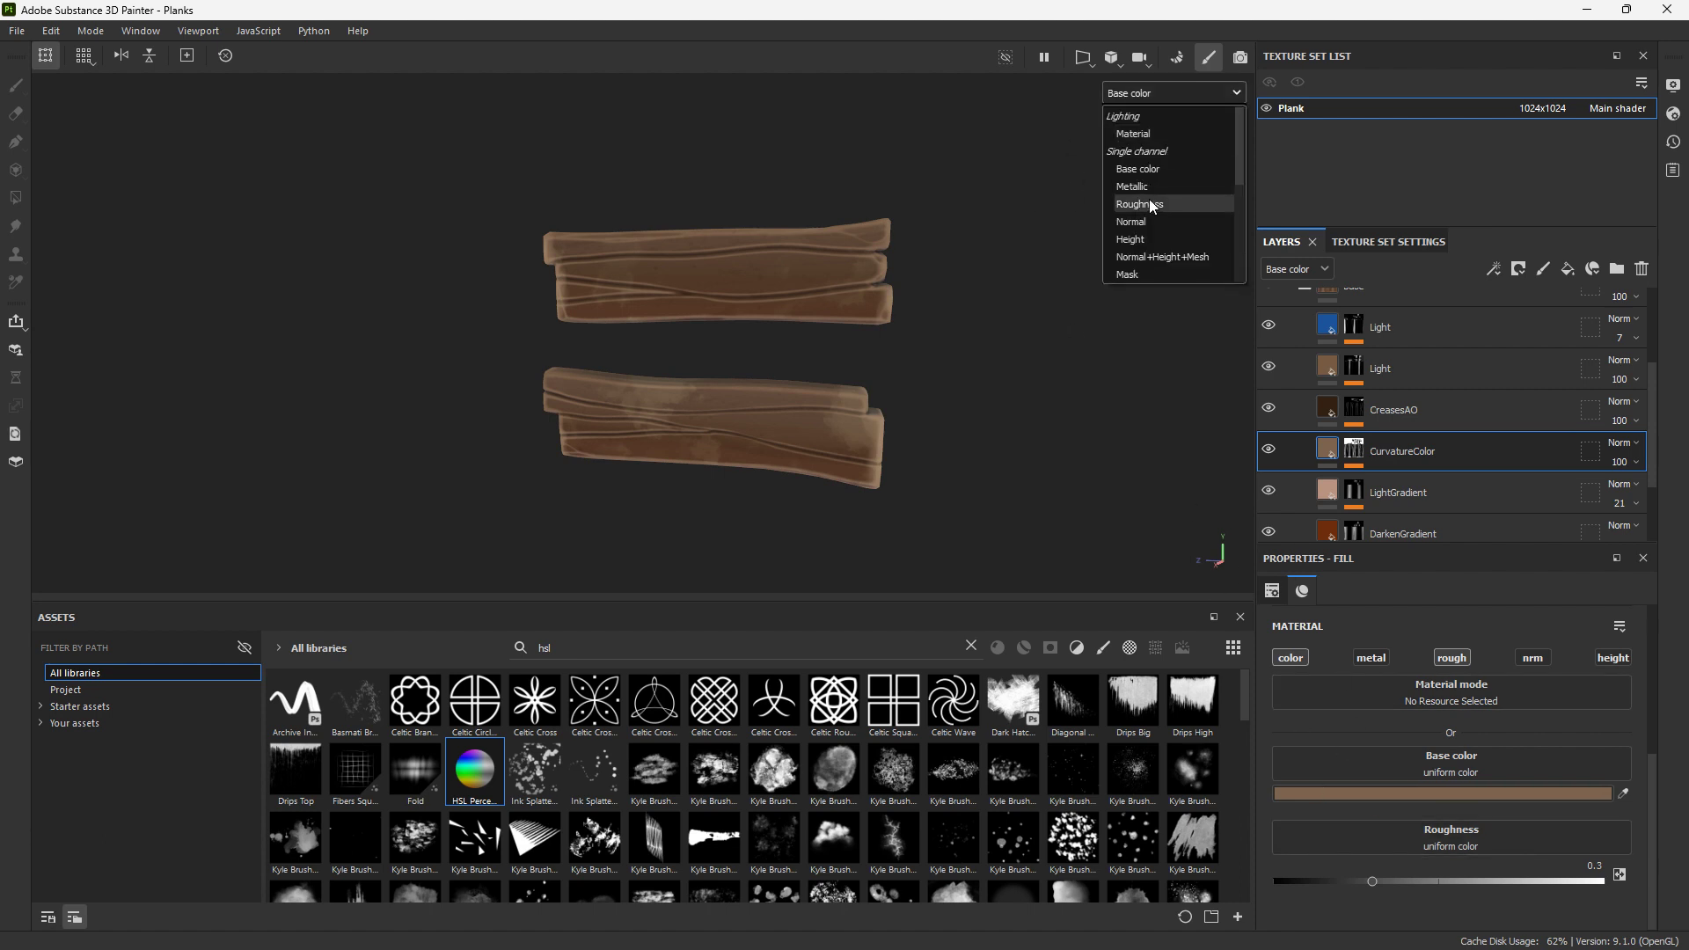
pyautogui.click(1144, 204)
pyautogui.keyDown('alt'); pyautogui.moveTo(953, 280); pyautogui.dragTo(1108, 400); pyautogui.keyUp('alt')
pyautogui.moveTo(1383, 882); pyautogui.dragTo(1417, 874)
pyautogui.keyDown('alt'); pyautogui.moveTo(568, 307); pyautogui.dragTo(695, 321); pyautogui.keyUp('alt')
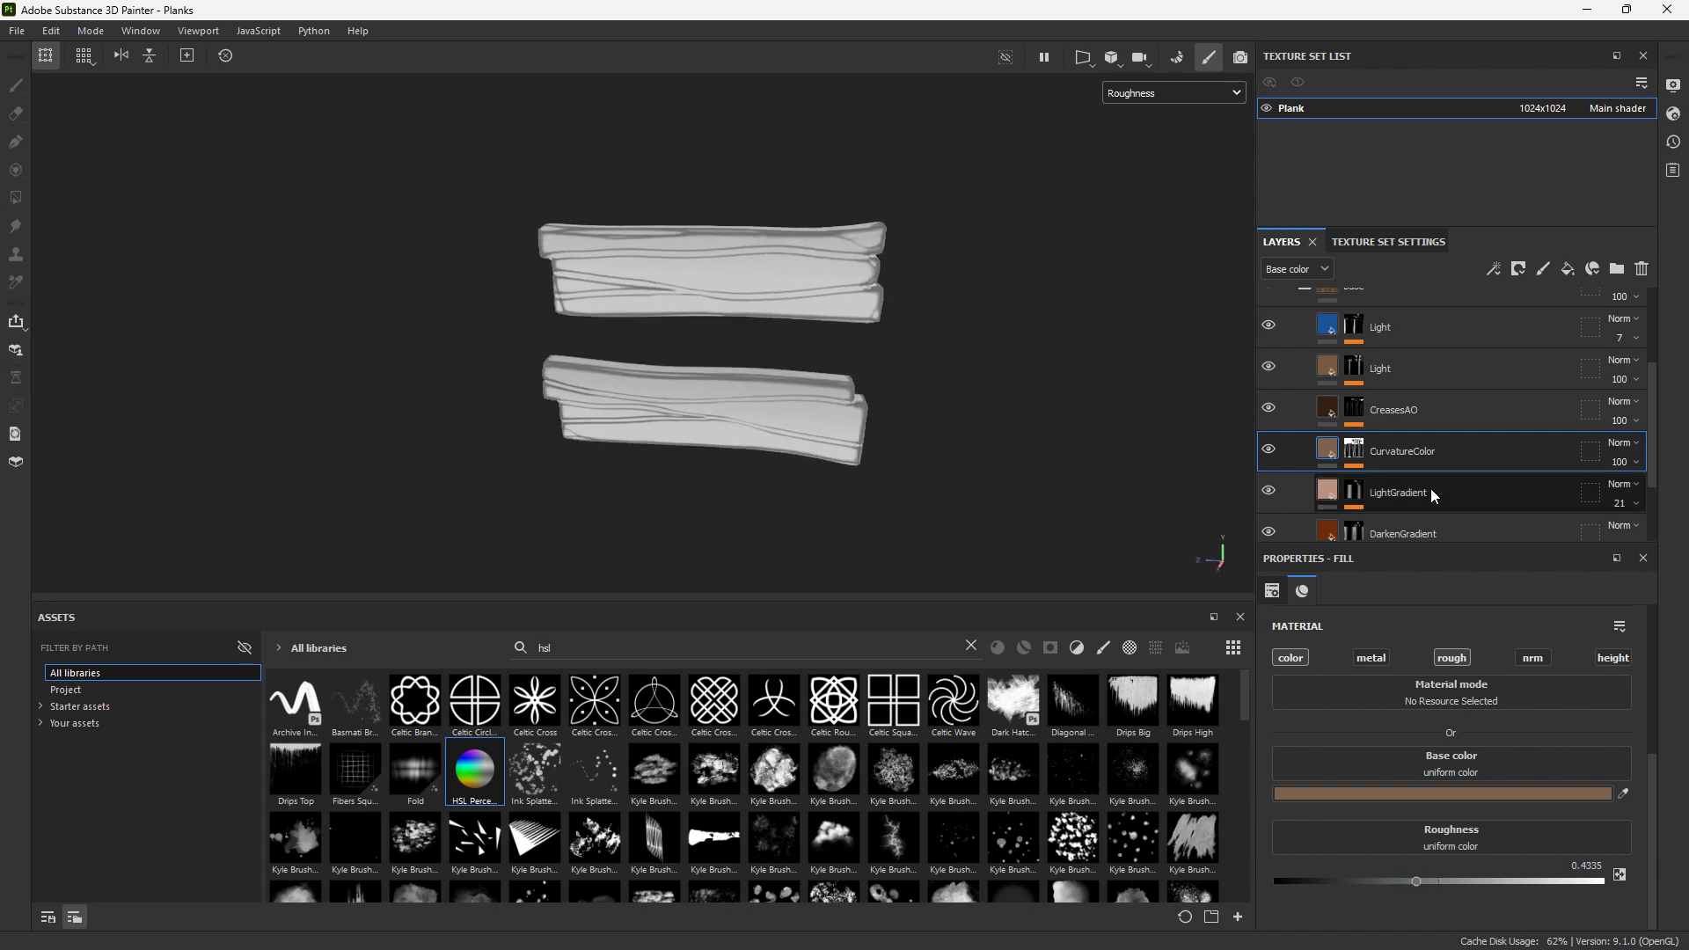
# Enable roughness on the DarkenGradient layer and set it to 1
pyautogui.scroll(3, 1424, 484)
pyautogui.click(1305, 354)
pyautogui.scroll(-1, 1342, 430)
pyautogui.click(1331, 404)
pyautogui.scroll(-7, 1424, 431)
pyautogui.click(1404, 427)
pyautogui.click(1452, 658)
pyautogui.moveTo(1374, 882); pyautogui.dragTo(1612, 880)
# Enable roughness on Fill layer 1 in the Variations folder and set it to 0.4894
pyautogui.scroll(4, 1340, 390)
pyautogui.scroll(4, 1326, 440)
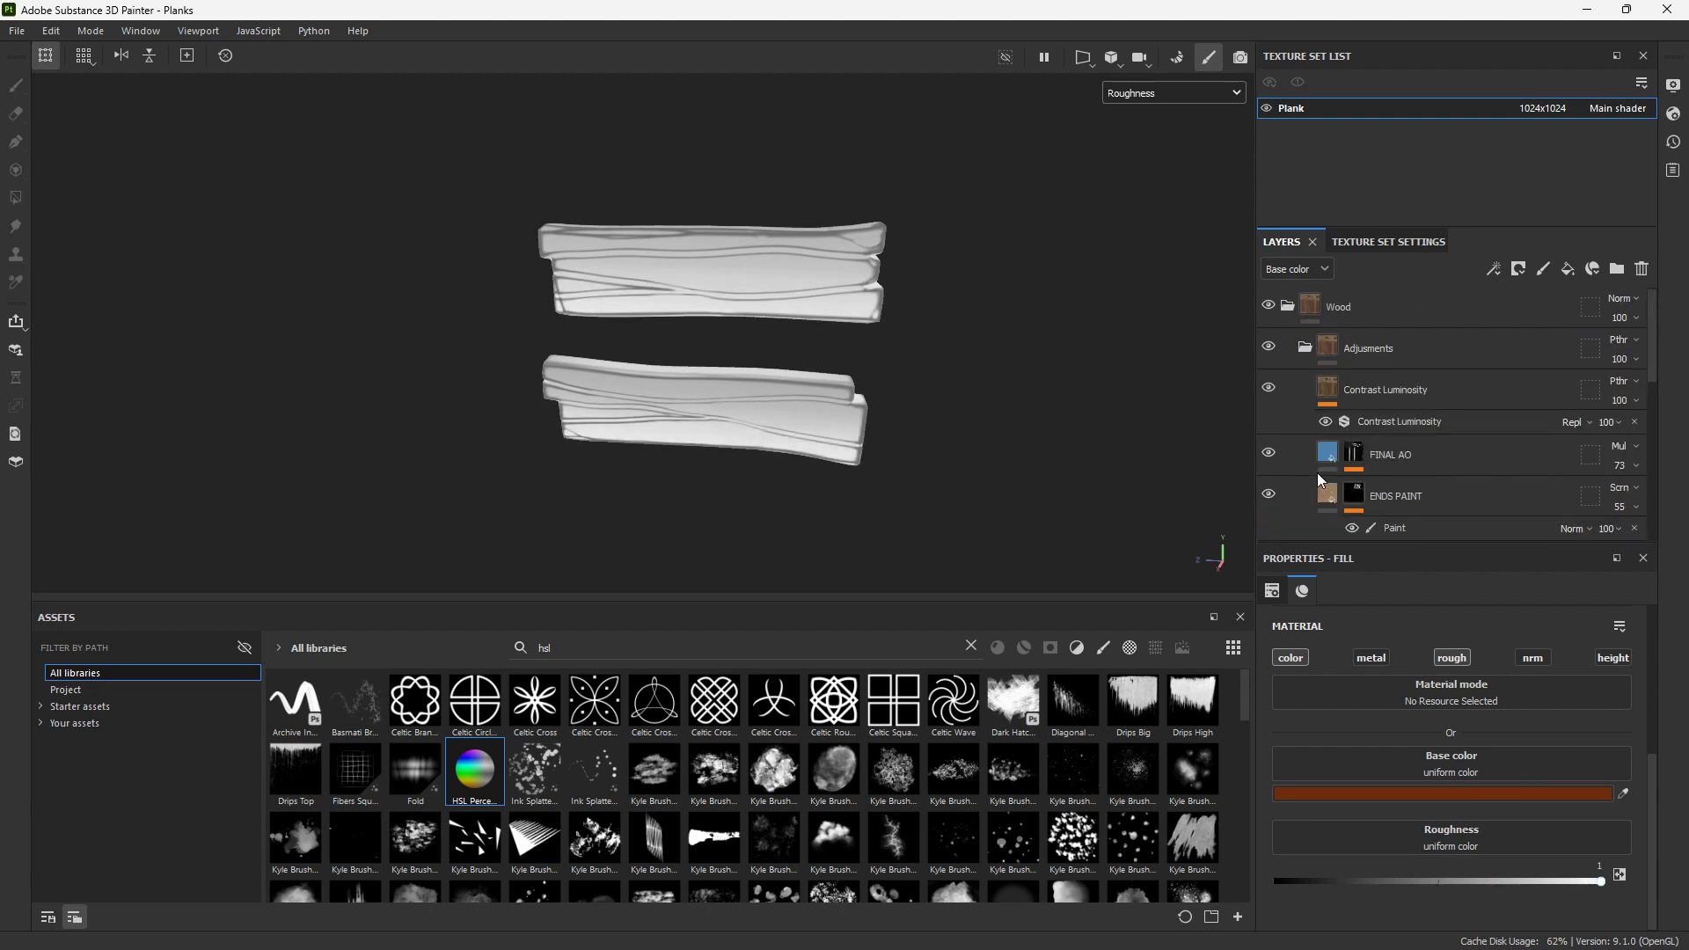
pyautogui.scroll(-3, 1309, 406)
pyautogui.click(1306, 401)
pyautogui.scroll(-2, 1342, 415)
pyautogui.click(1329, 378)
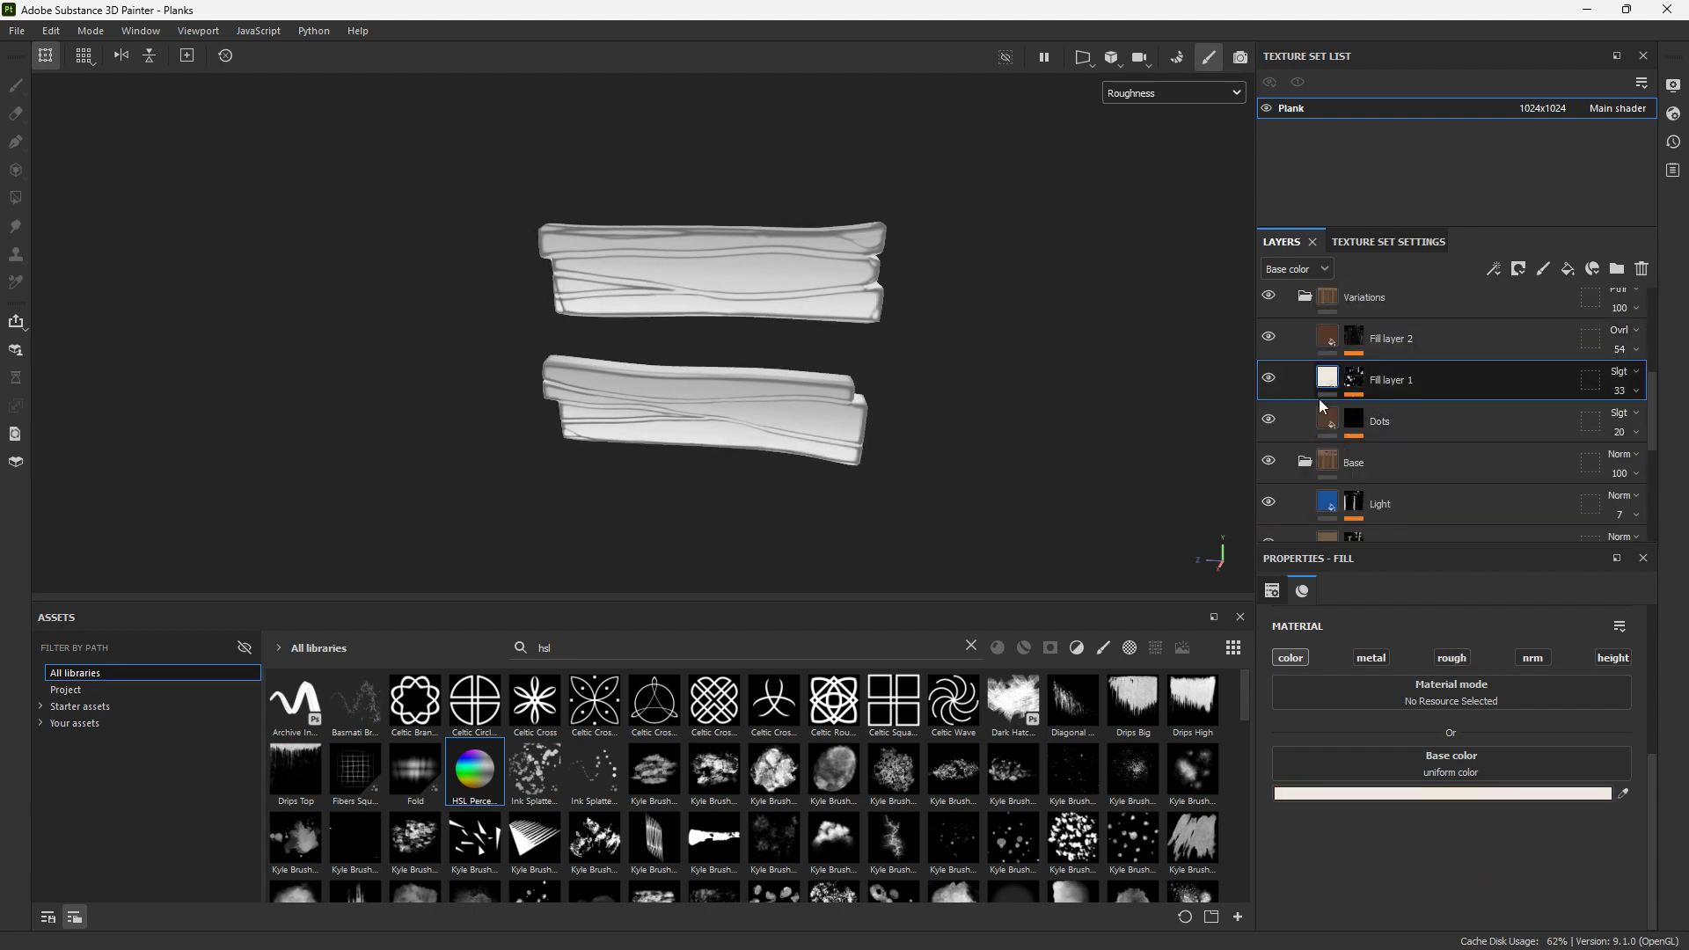
pyautogui.click(1451, 658)
pyautogui.moveTo(1374, 882); pyautogui.dragTo(1434, 882)
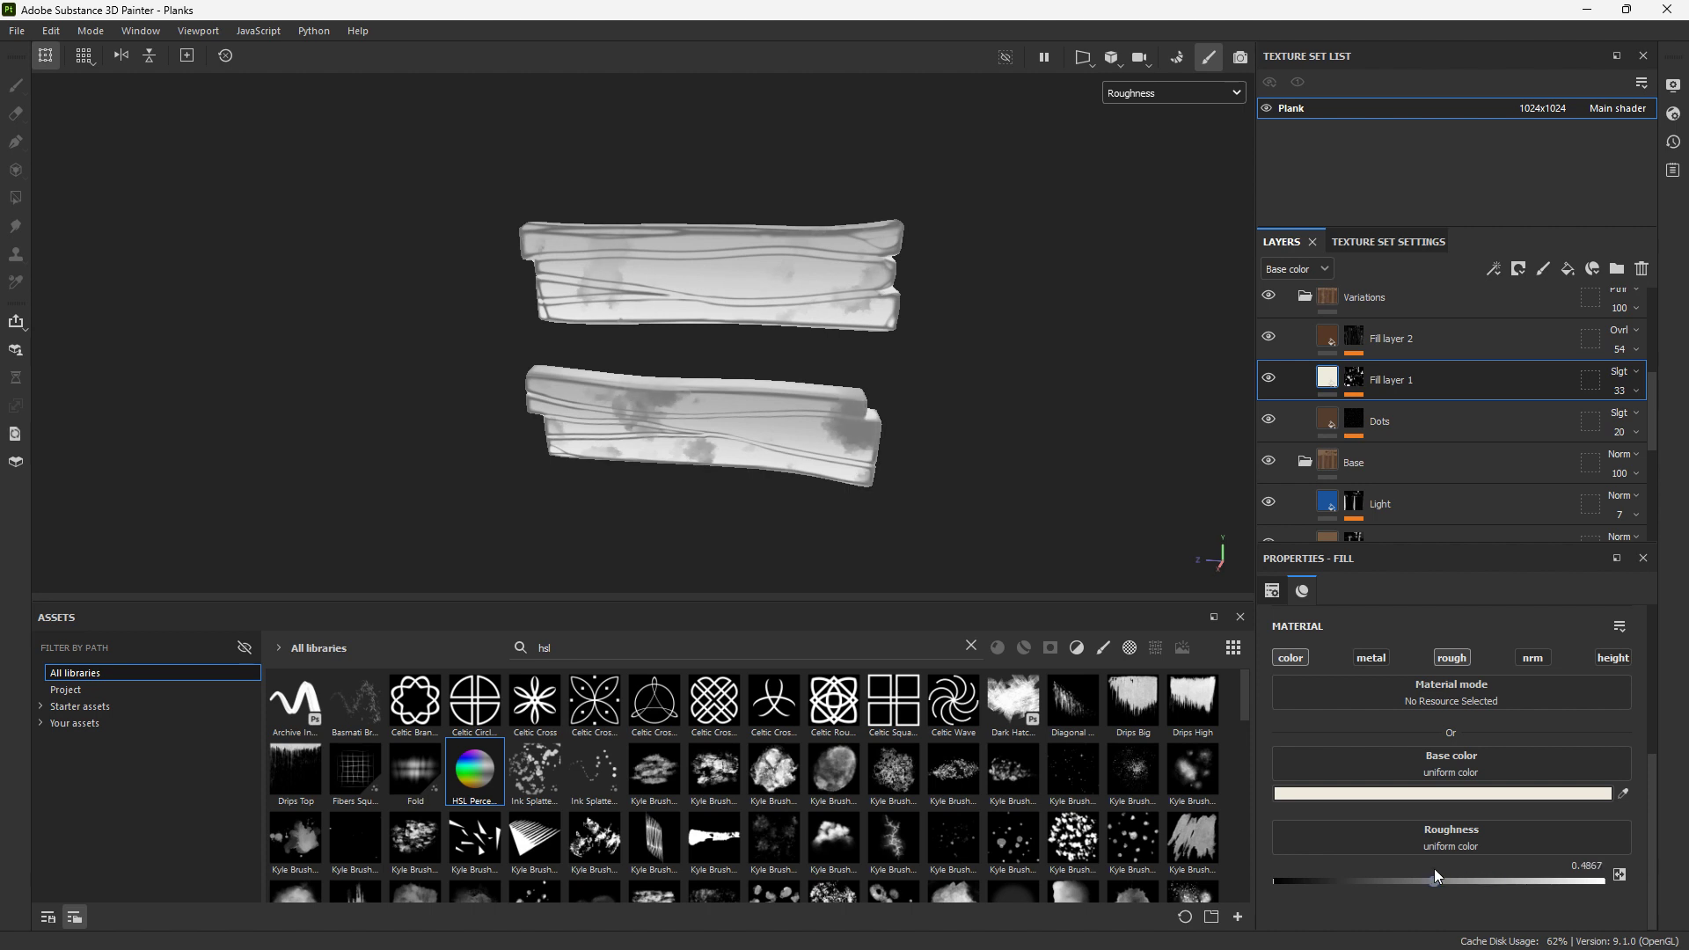
# Show the layer stack's roughness channel and set Fill layer 1 to Multiply at 58 opacity
pyautogui.click(1289, 326)
pyautogui.click(1616, 372)
pyautogui.click(1598, 536)
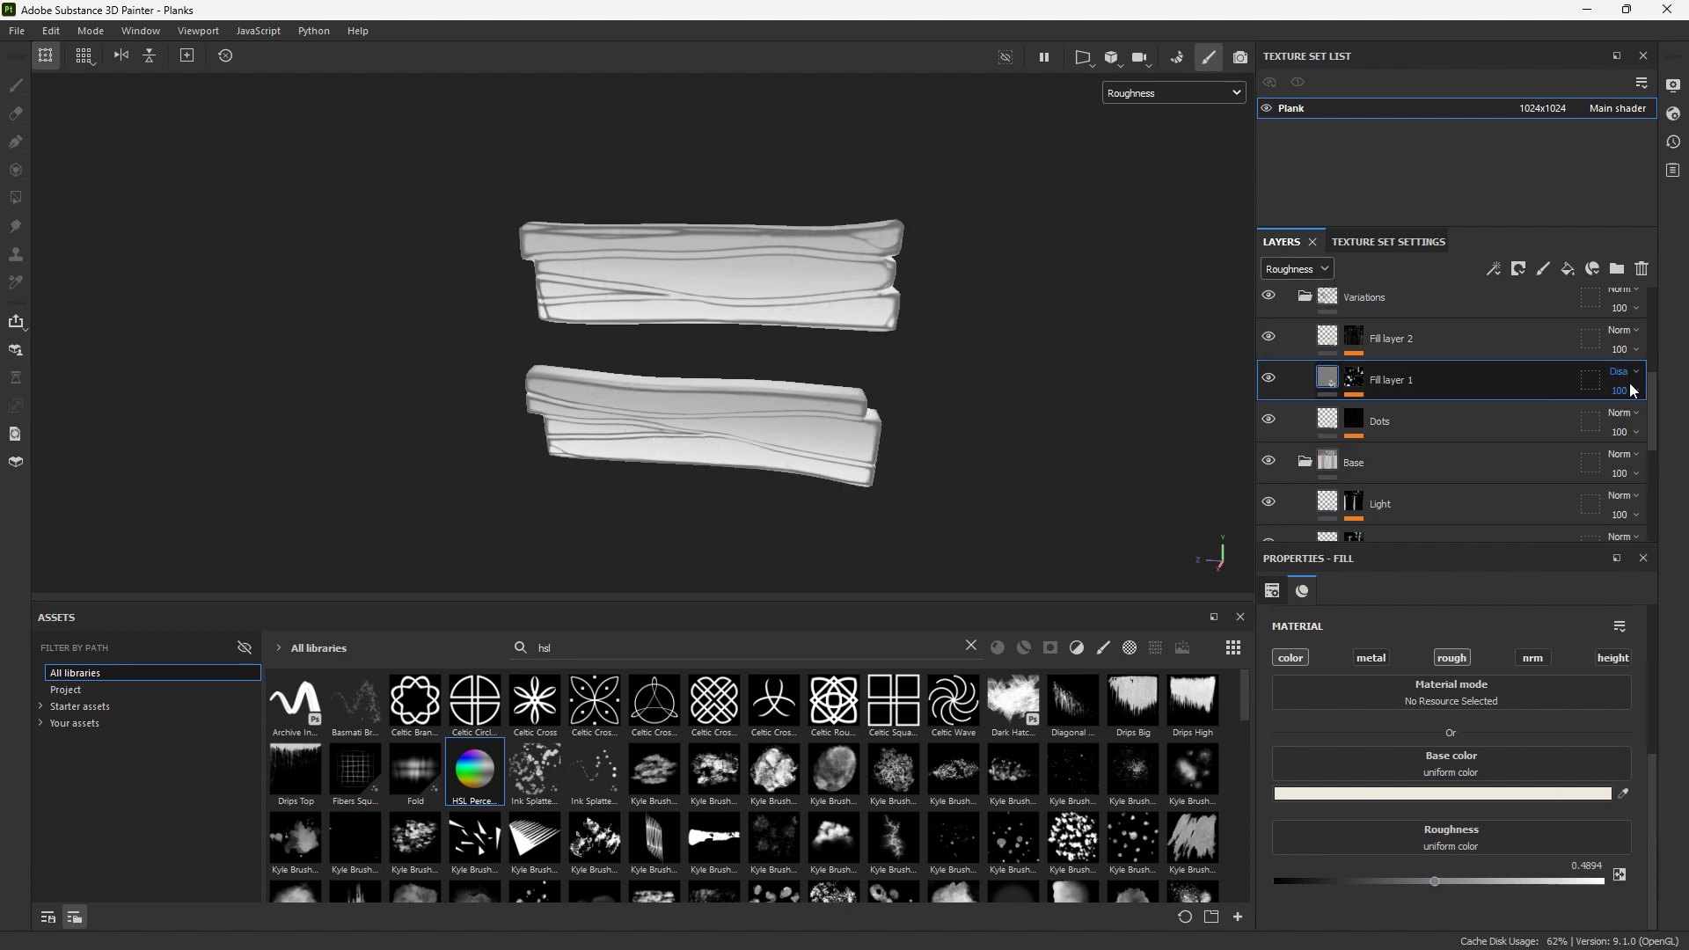
pyautogui.click(1624, 372)
pyautogui.click(1618, 457)
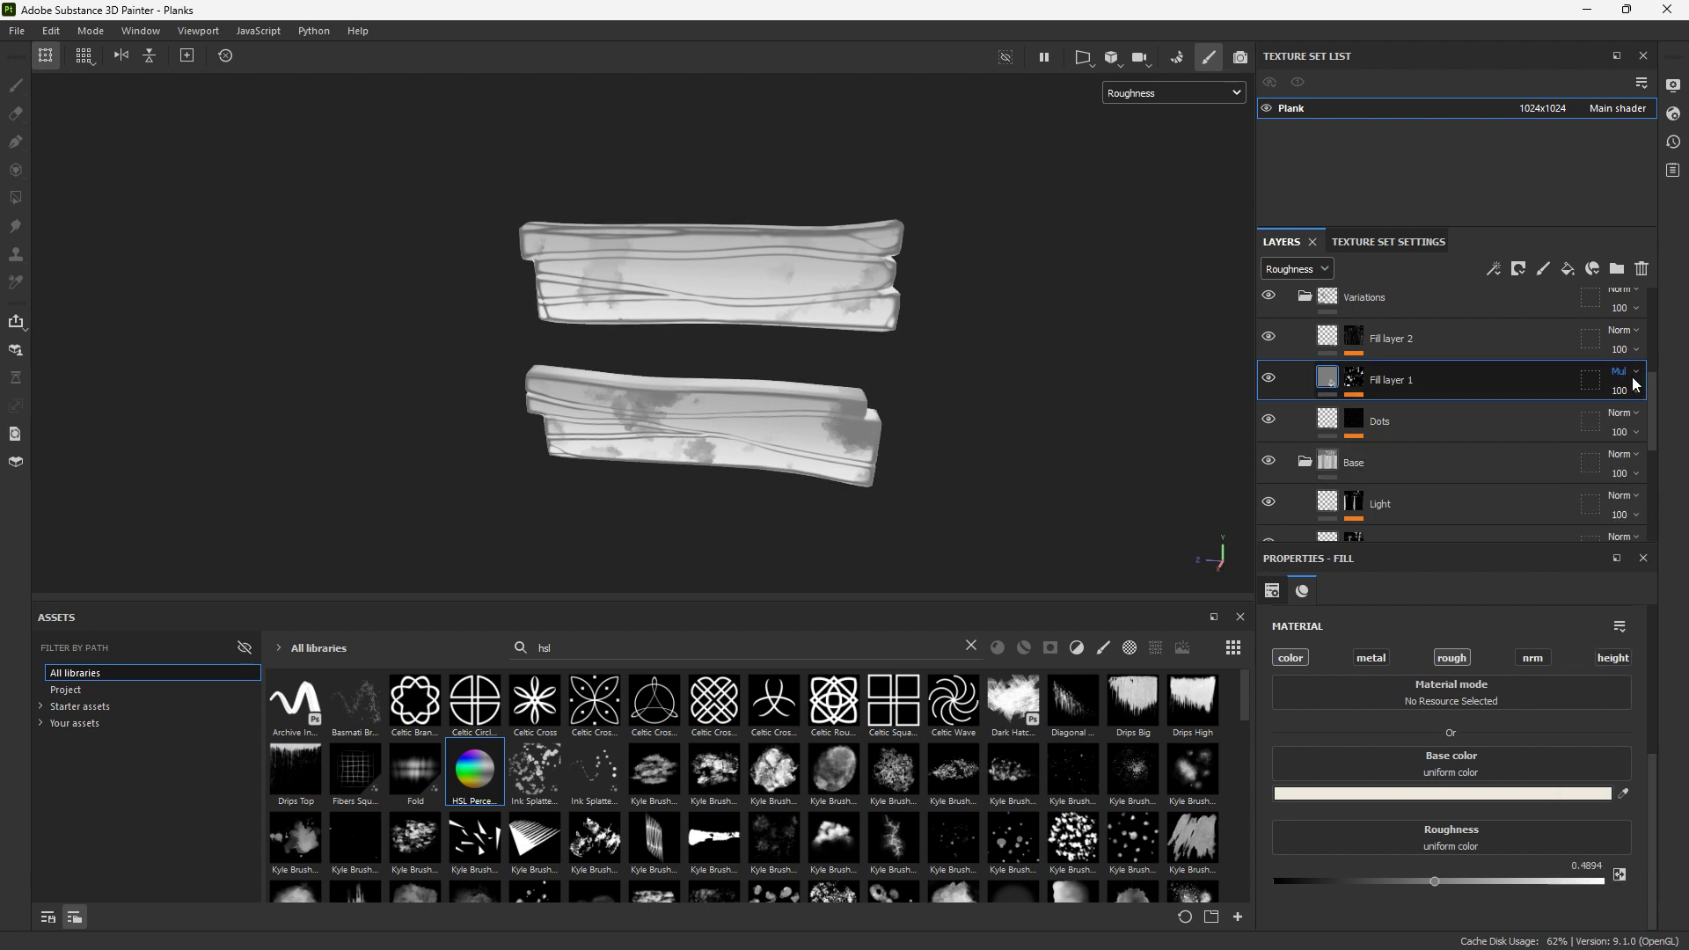
pyautogui.click(1622, 390)
pyautogui.click(1637, 423)
pyautogui.moveTo(1647, 424); pyautogui.dragTo(1649, 424)
# Enable roughness on the Dots layer and set its roughness blending to Multiply at 24 opacity
pyautogui.click(1328, 420)
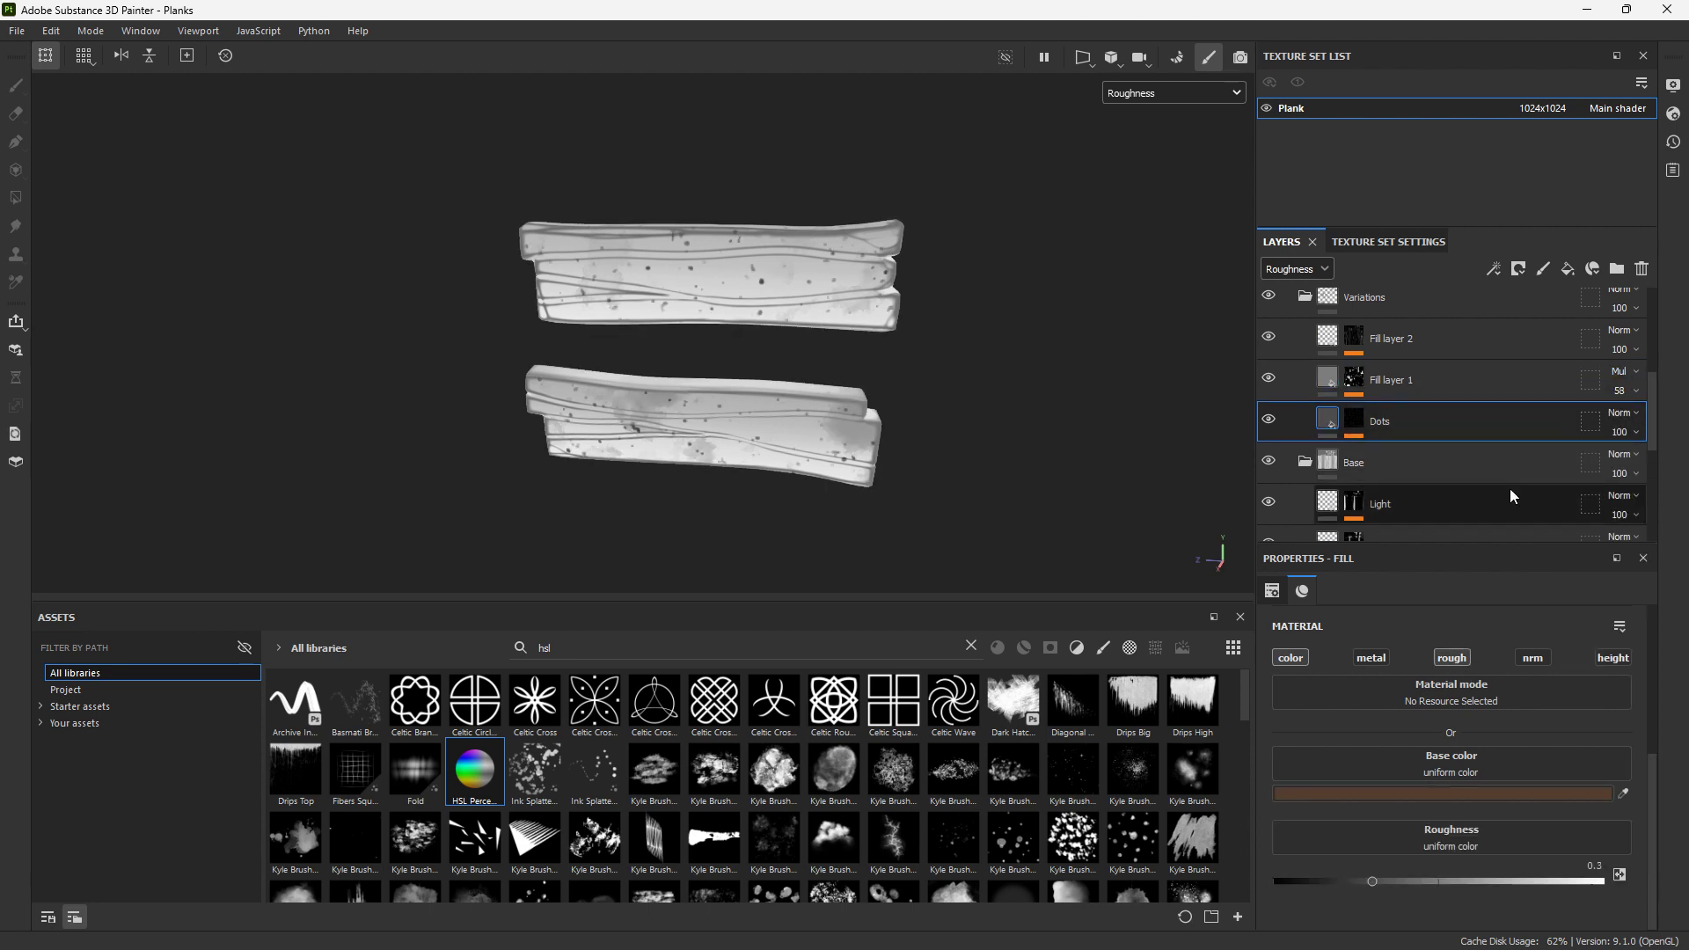
pyautogui.click(1622, 431)
pyautogui.click(1619, 464)
# Enable roughness on Fill layer 2 and set its roughness blending to Multiply at 25 opacity
pyautogui.click(1335, 341)
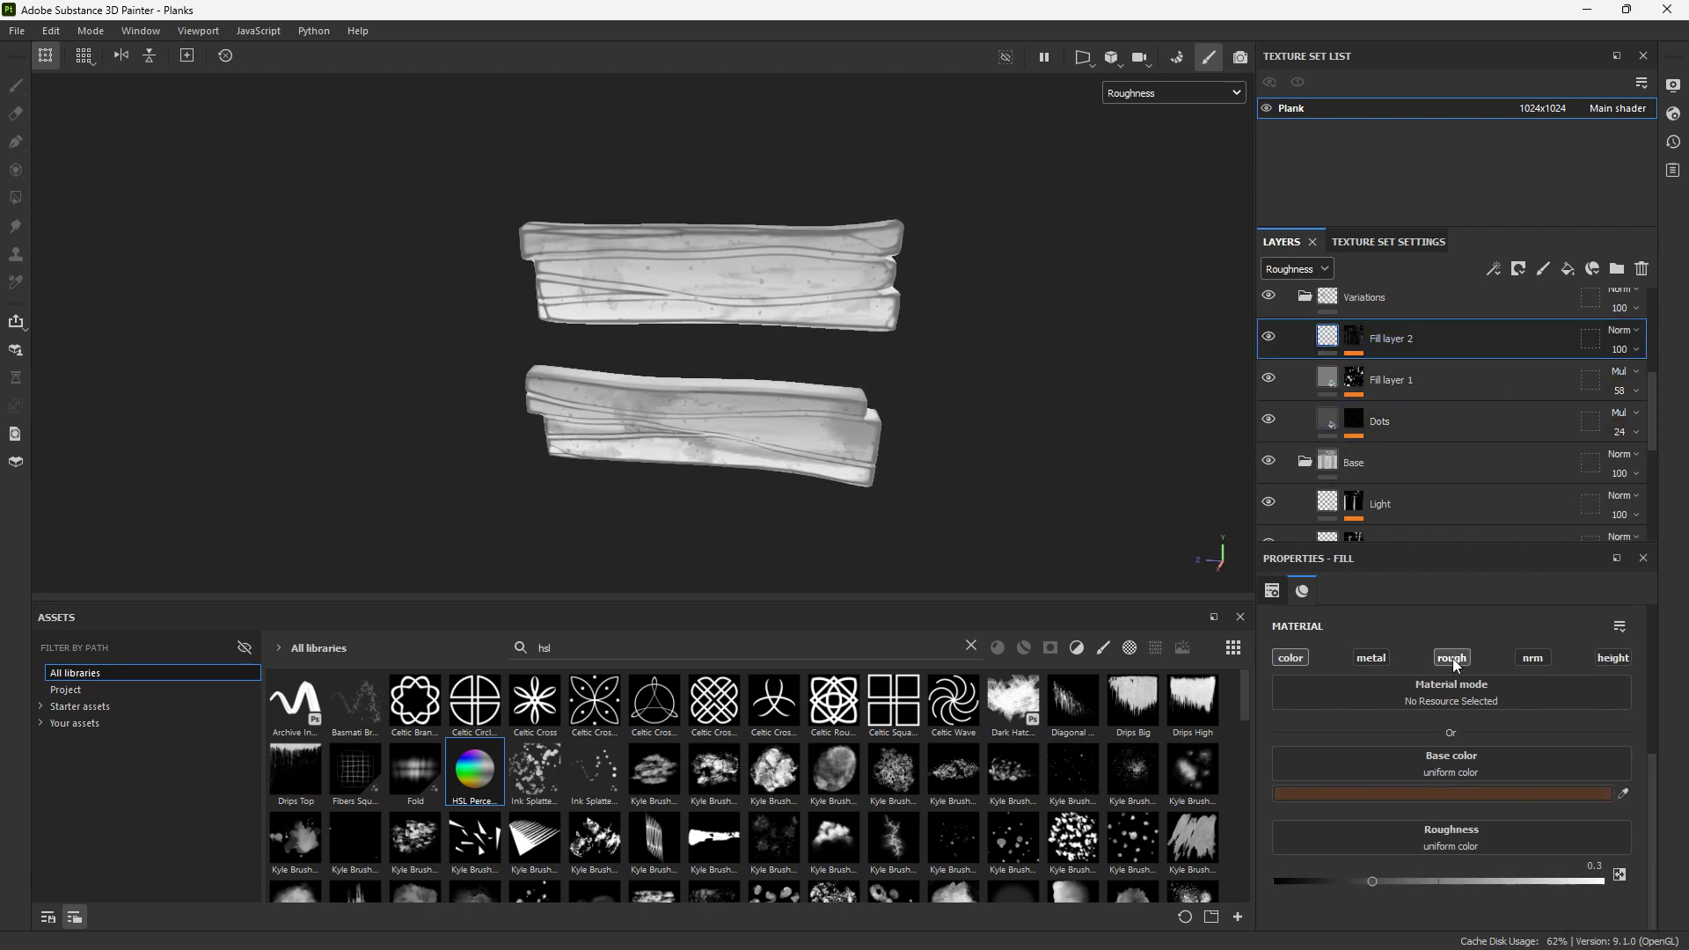
pyautogui.keyDown('alt'); pyautogui.moveTo(788, 313); pyautogui.dragTo(821, 279); pyautogui.keyUp('alt')
pyautogui.click(1628, 330)
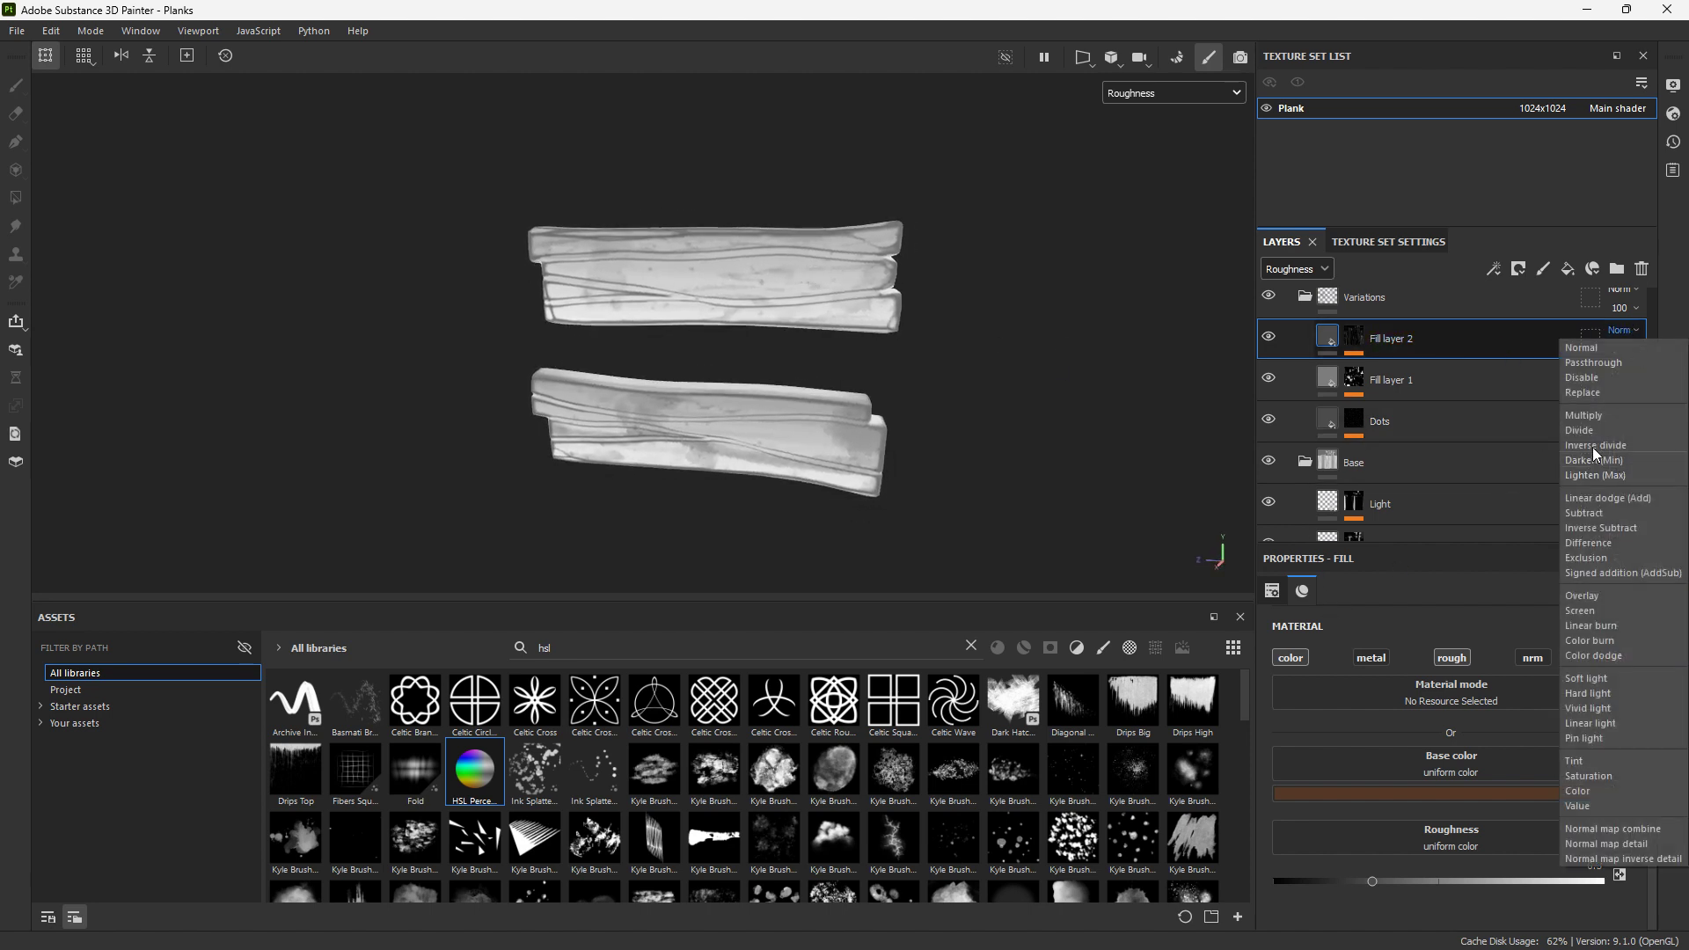
pyautogui.click(1593, 414)
pyautogui.click(1627, 350)
pyautogui.click(1623, 384)
# Display the full material and examine how the roughness variations look on the planks up close
pyautogui.click(1174, 93)
pyautogui.click(1152, 125)
pyautogui.keyDown('alt'); pyautogui.moveTo(898, 272); pyautogui.dragTo(919, 273); pyautogui.keyUp('alt')
pyautogui.keyDown('shift'); pyautogui.moveTo(920, 273); pyautogui.dragTo(1030, 323, button='right'); pyautogui.keyUp('shift')
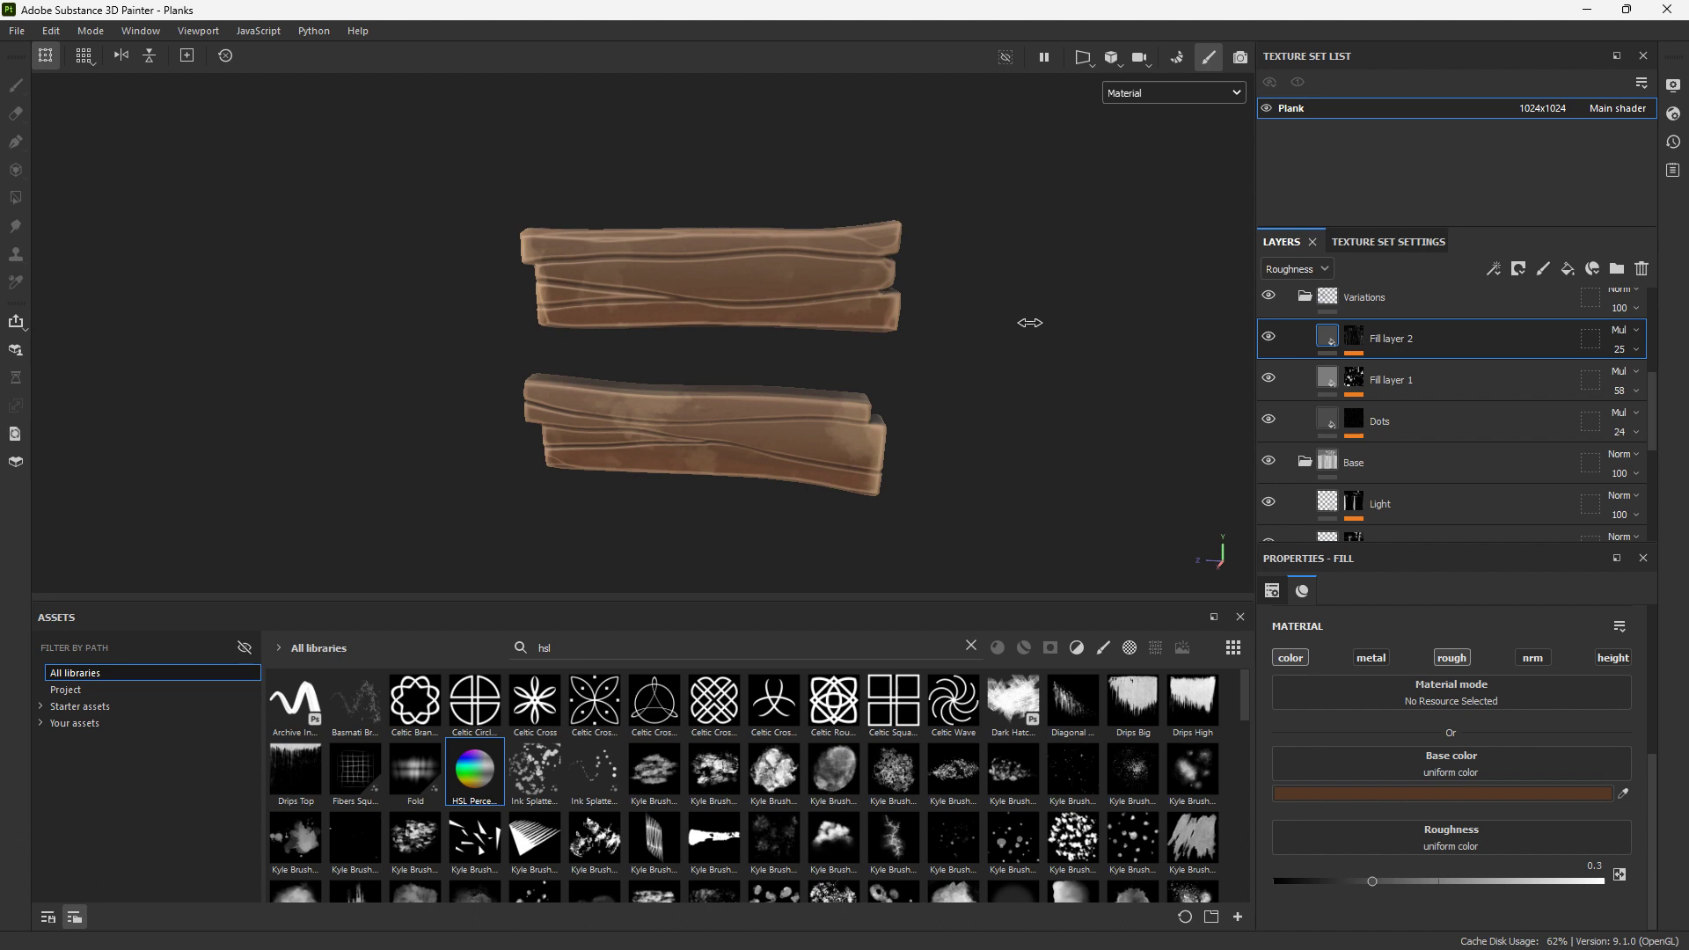
pyautogui.scroll(3, 825, 391)
pyautogui.keyDown('alt'); pyautogui.moveTo(924, 392); pyautogui.dragTo(825, 391); pyautogui.keyUp('alt')
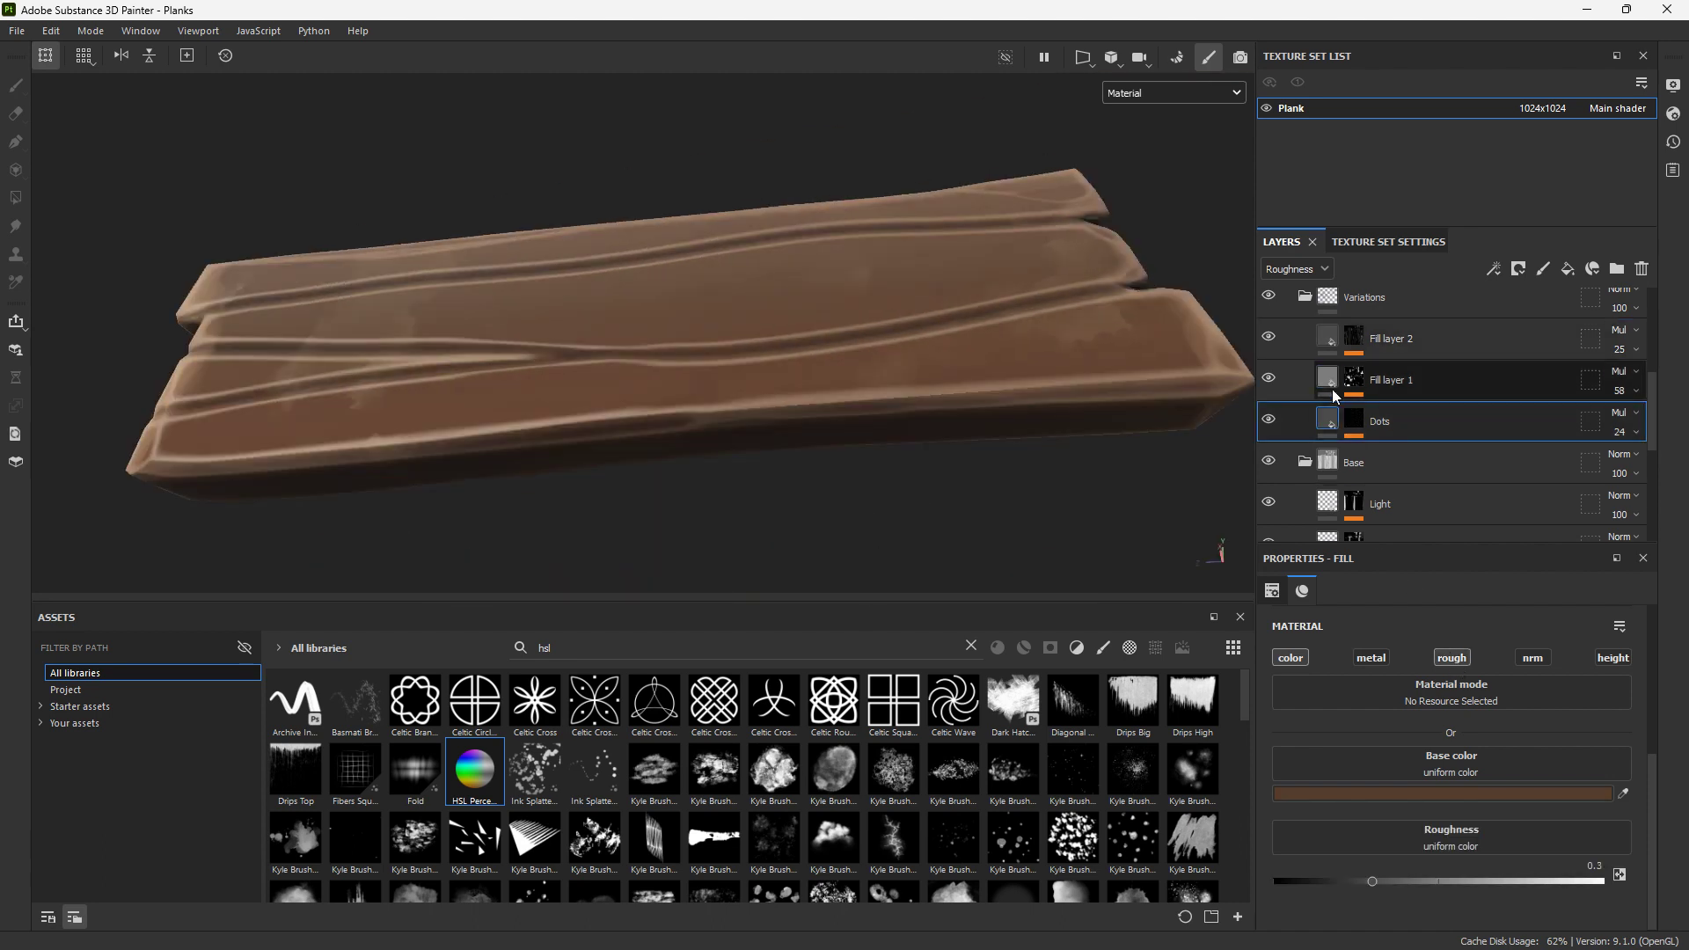
pyautogui.click(1331, 387)
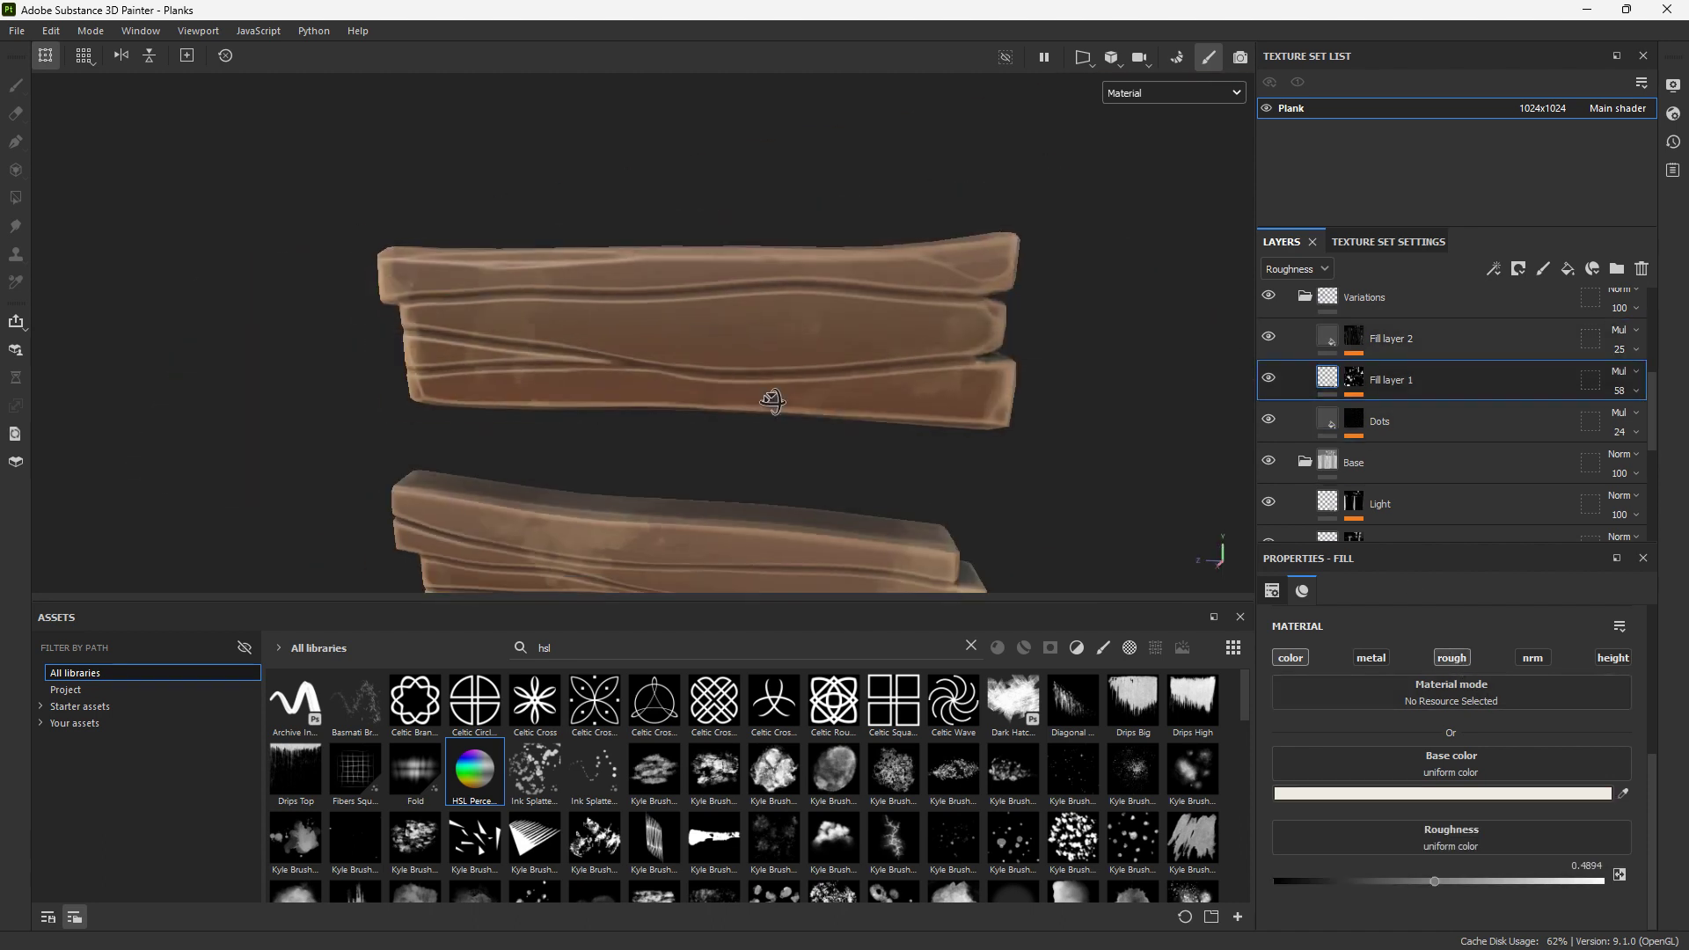
pyautogui.keyDown('alt'); pyautogui.moveTo(772, 401); pyautogui.dragTo(810, 395); pyautogui.keyUp('alt')
pyautogui.scroll(-4, 844, 457)
pyautogui.scroll(5, 1293, 315)
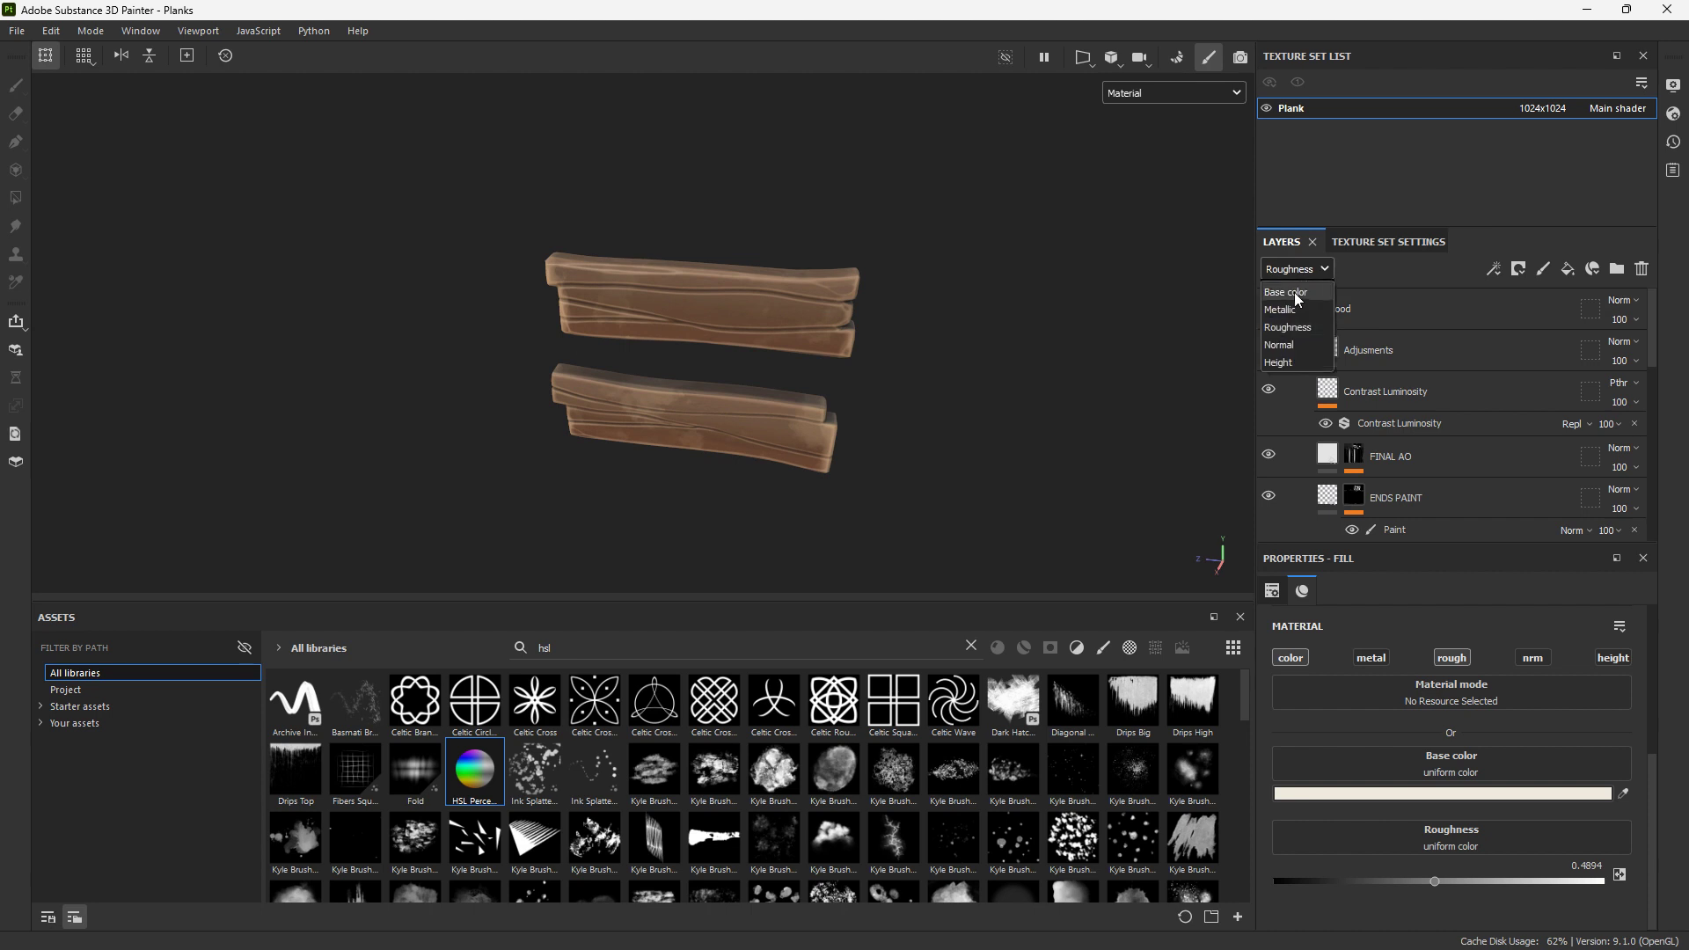
# Return the layer stack to the base color channel and create a smart material from the Wood folder
pyautogui.click(1286, 307)
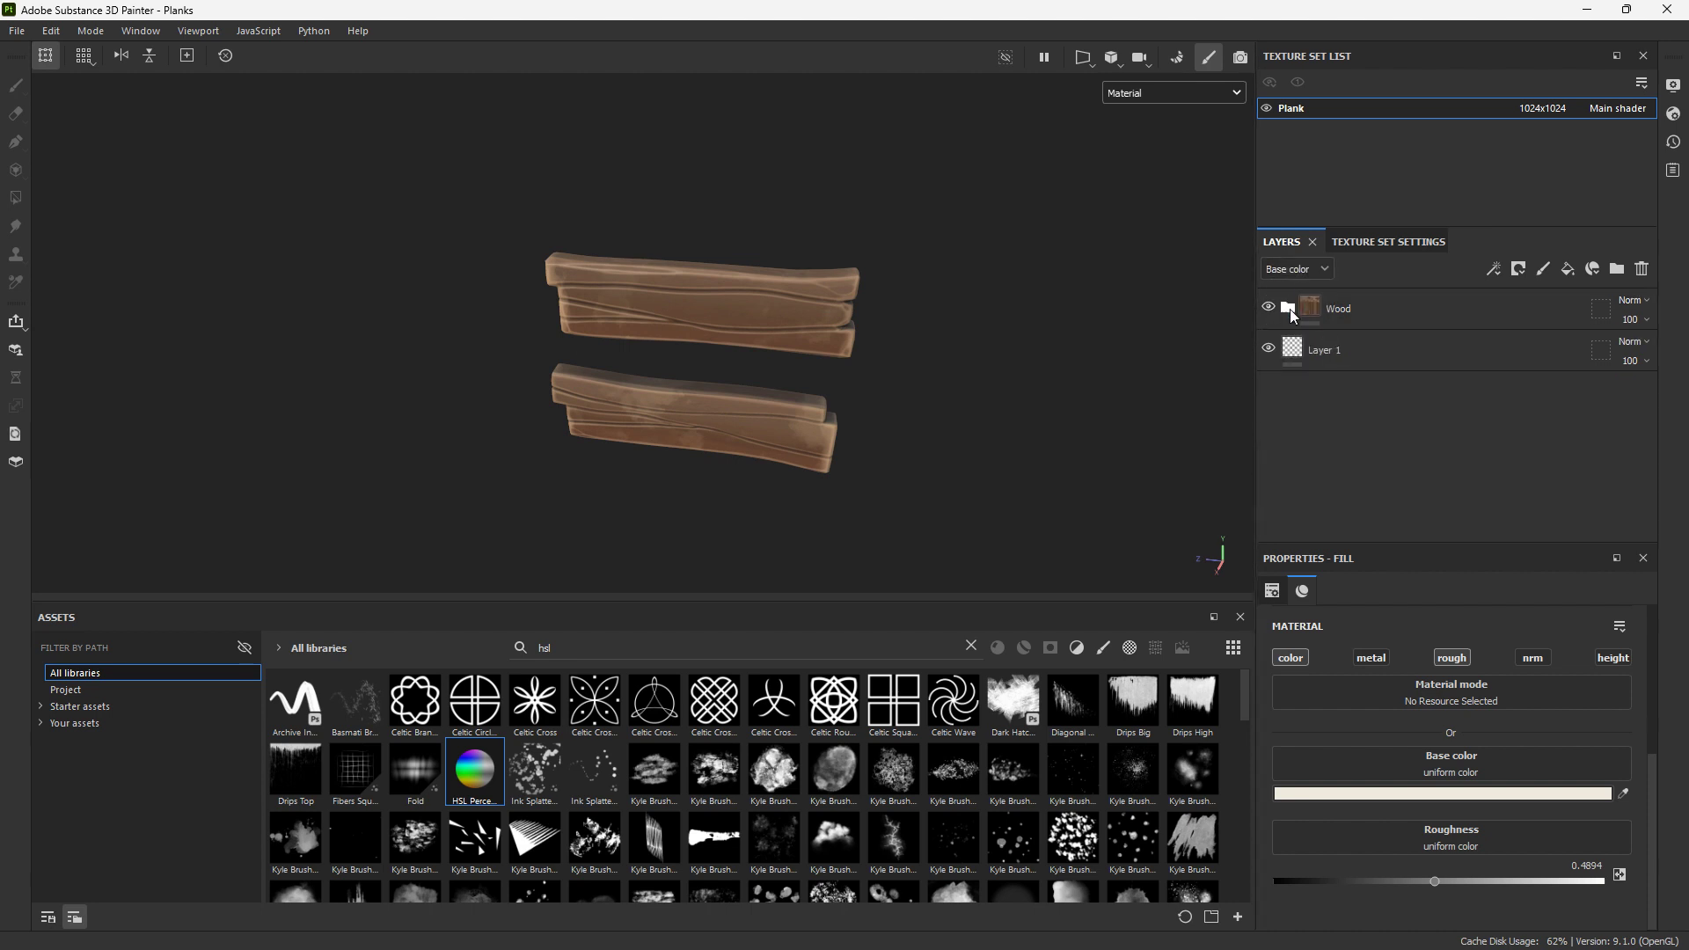
pyautogui.click(971, 646)
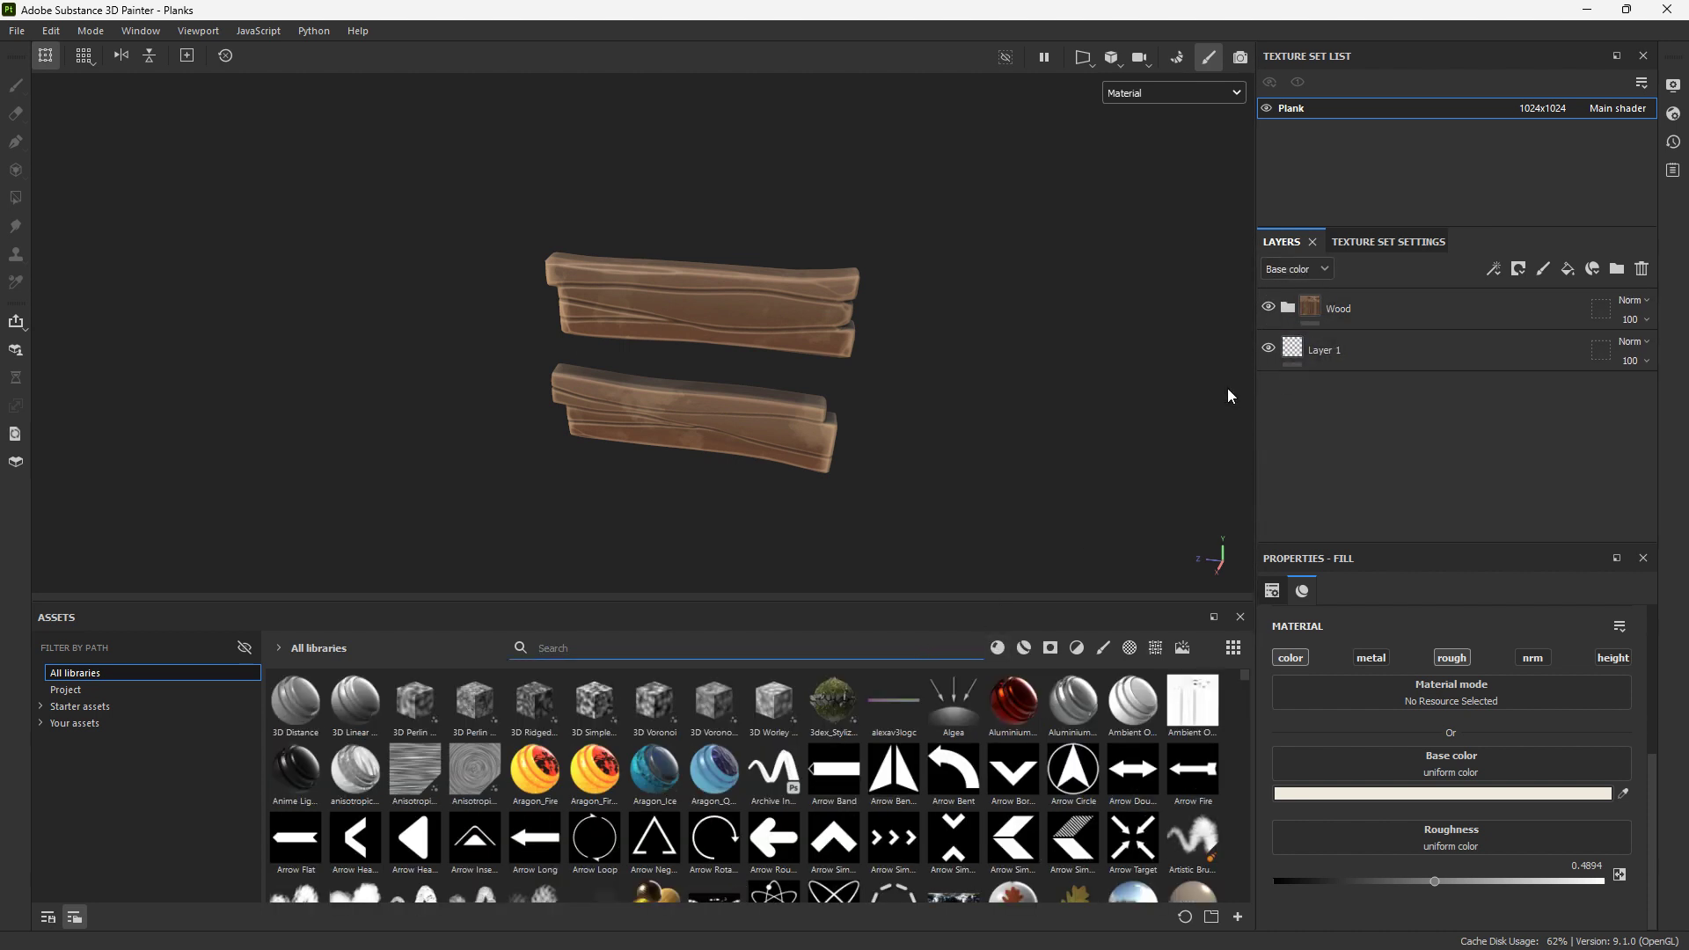
pyautogui.click(1383, 308)
pyautogui.rightClick(1378, 311)
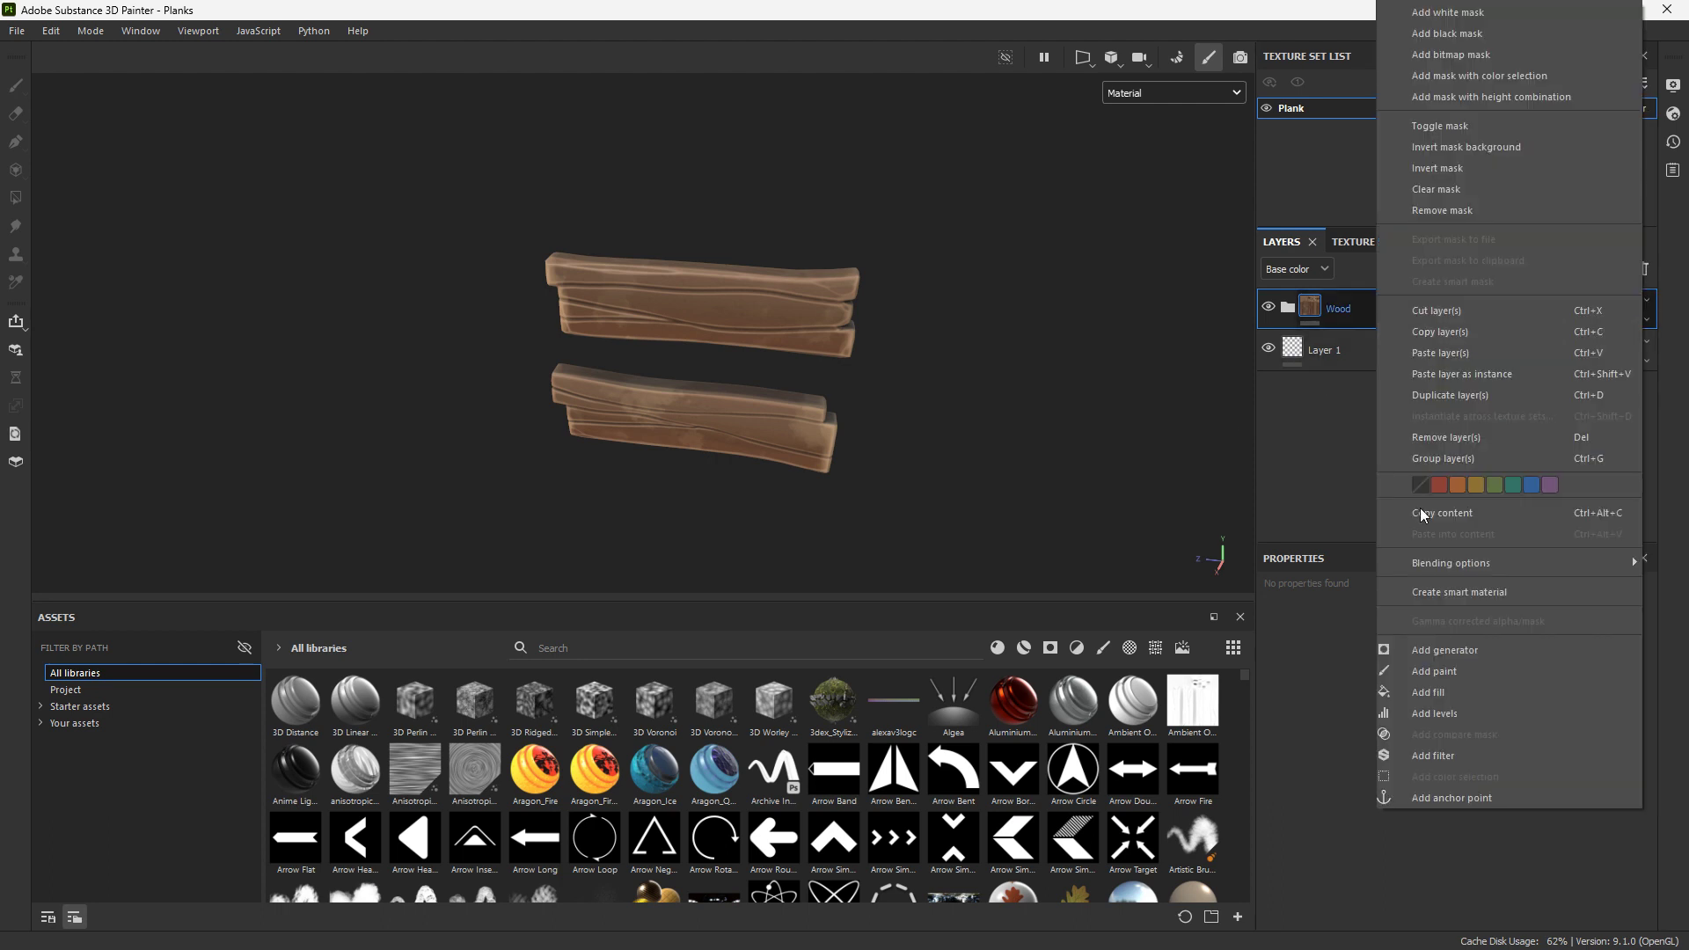
pyautogui.click(1467, 594)
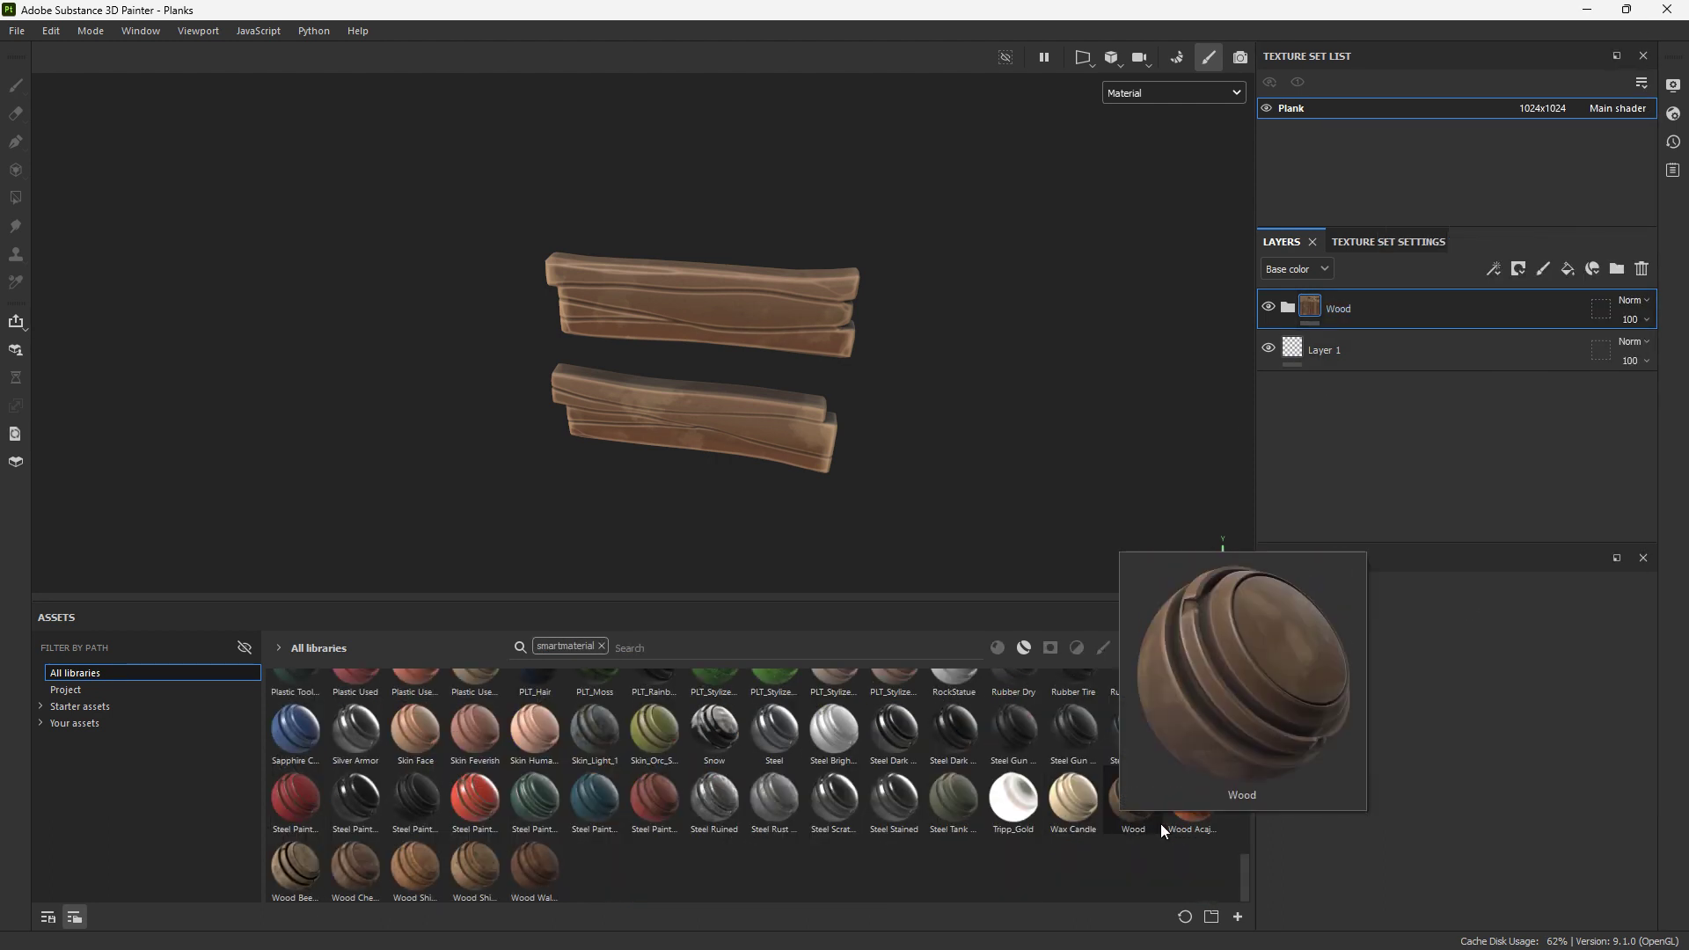
# Delete the Wood folder and apply the new Wood smart material to the planks in its place
pyautogui.click(1379, 322)
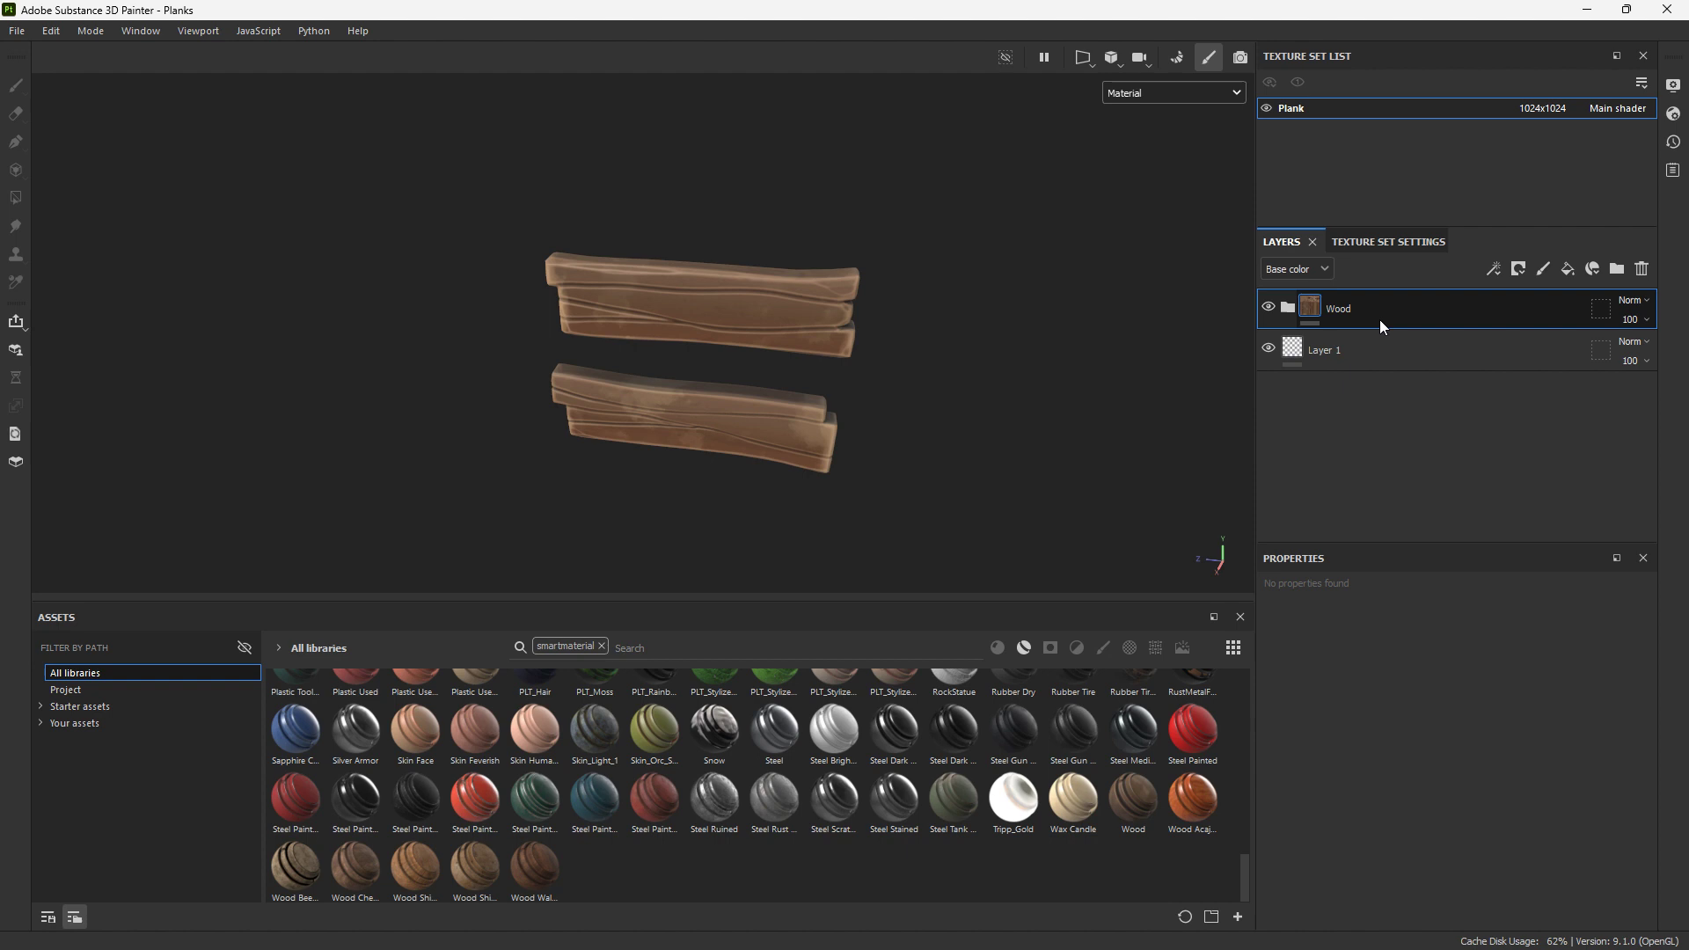
pyautogui.press('Delete')
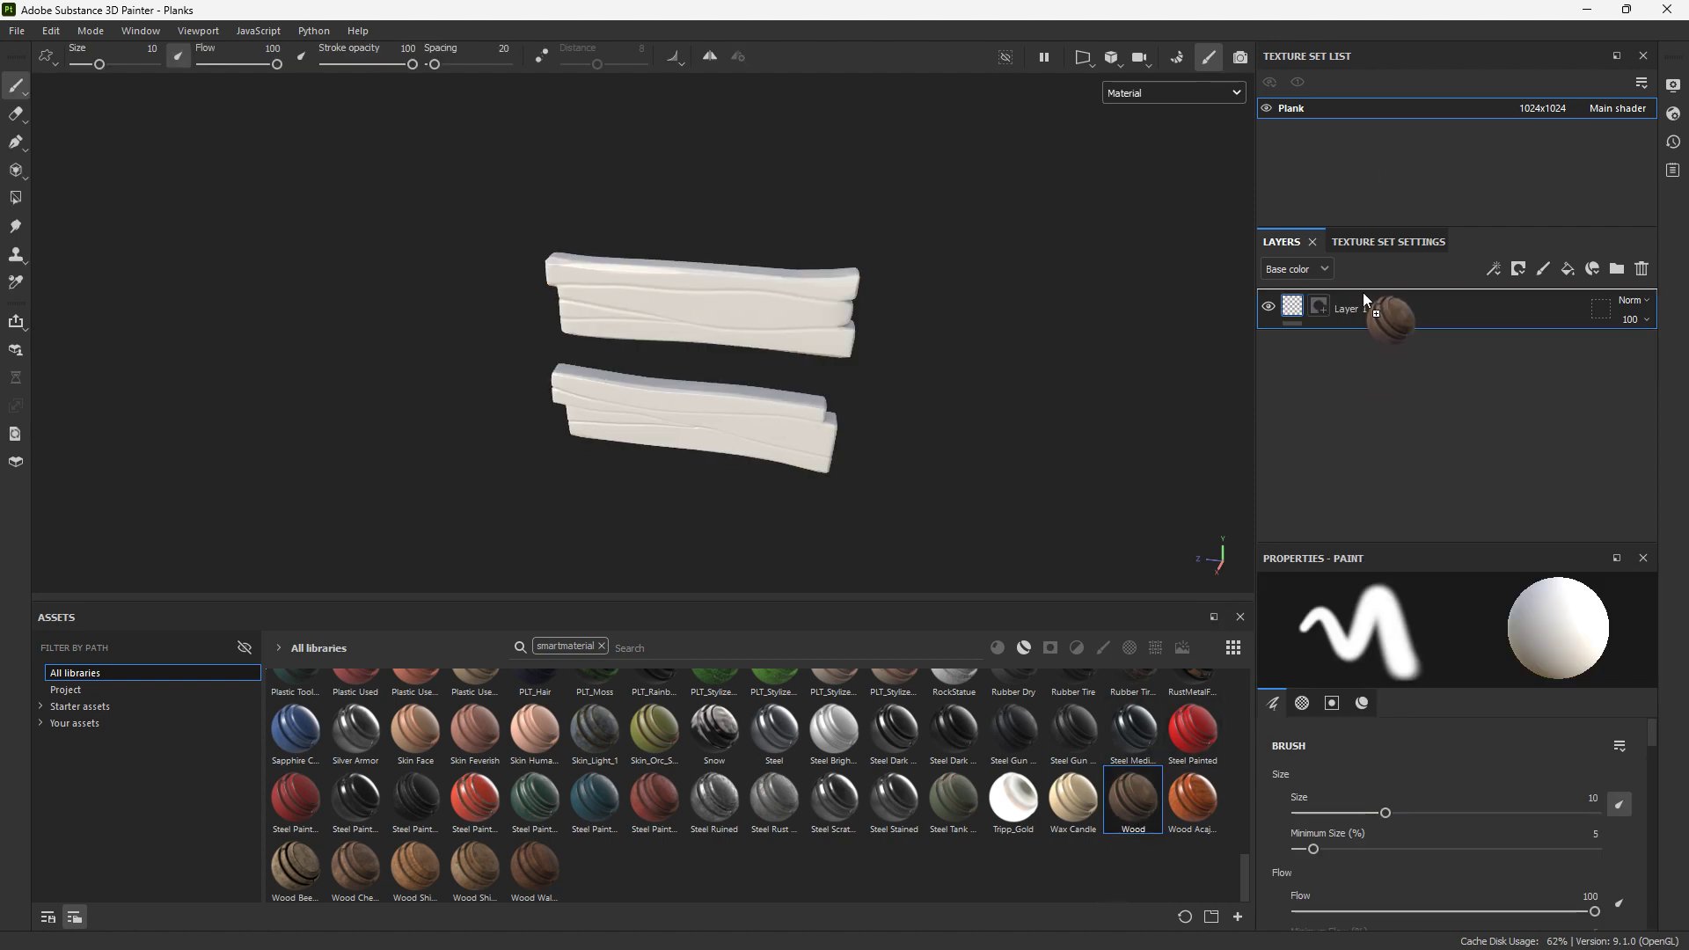
pyautogui.keyDown('alt'); pyautogui.moveTo(899, 340); pyautogui.dragTo(1007, 322); pyautogui.keyUp('alt')
pyautogui.keyDown('shift'); pyautogui.moveTo(1007, 322); pyautogui.dragTo(970, 325, button='right'); pyautogui.keyUp('shift')
pyautogui.keyDown('alt'); pyautogui.moveTo(970, 325); pyautogui.dragTo(930, 376); pyautogui.keyUp('alt')
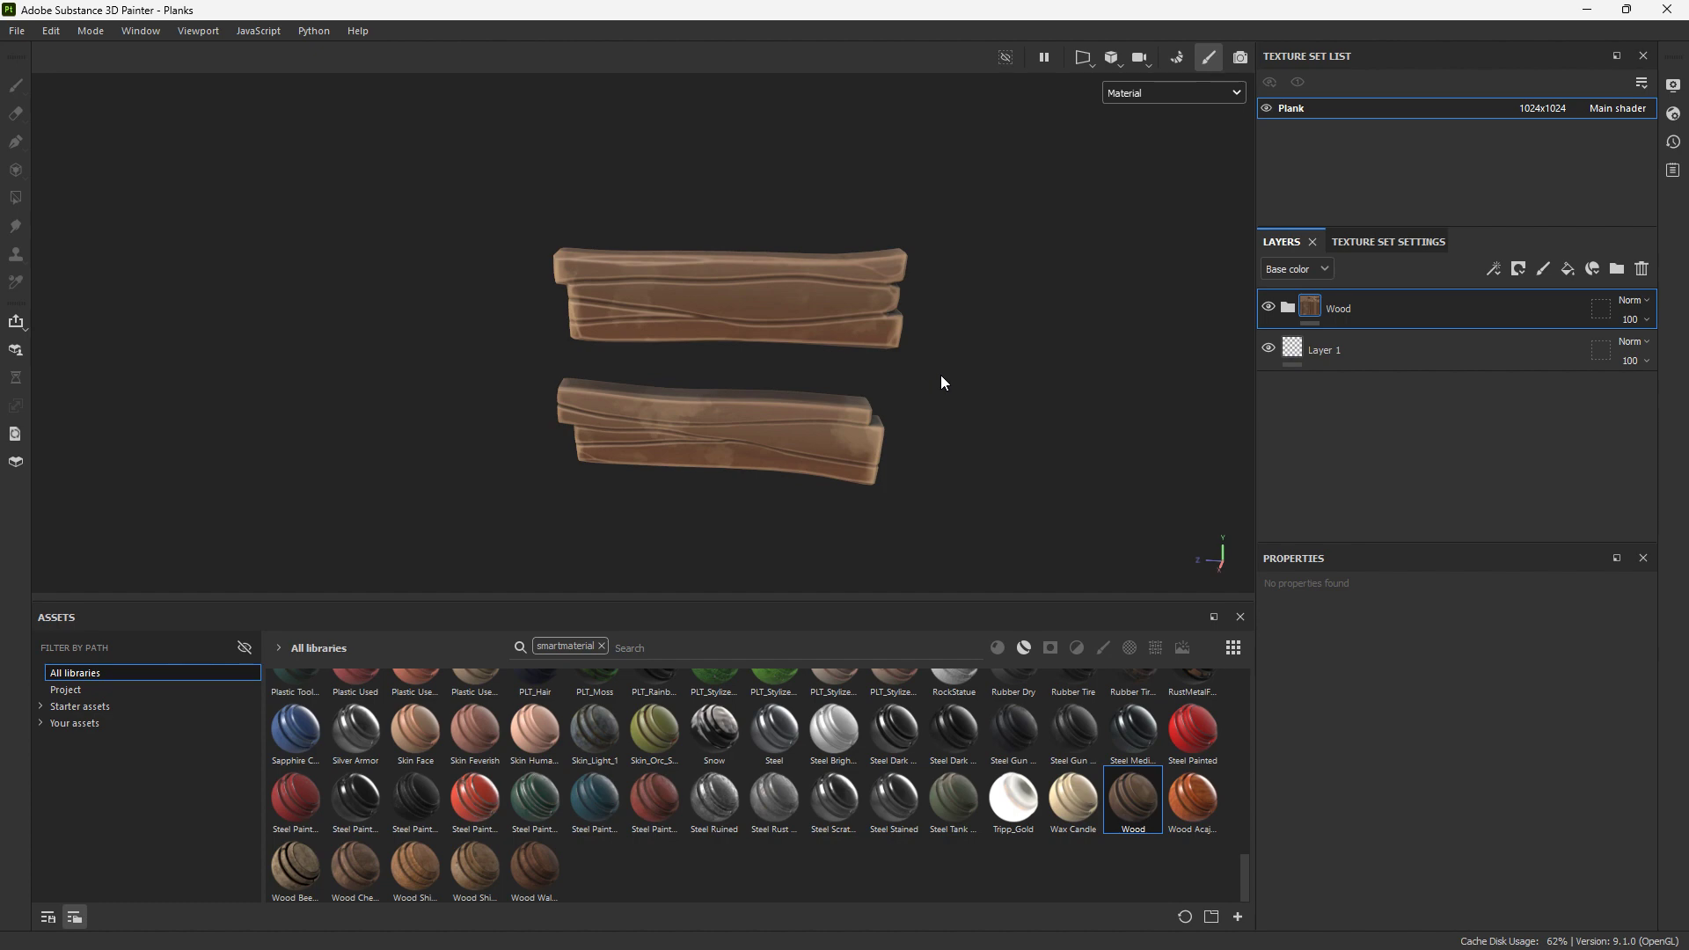